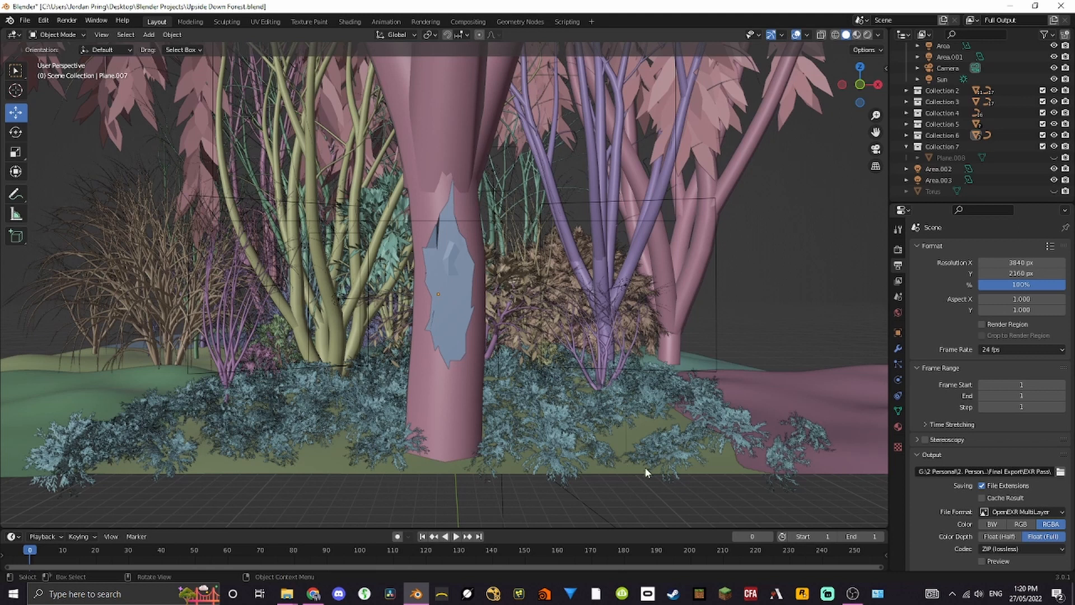
Select the ground plants, a bare bush, several trees and the camera in turn to examine the forest's separate objects
click(647, 466)
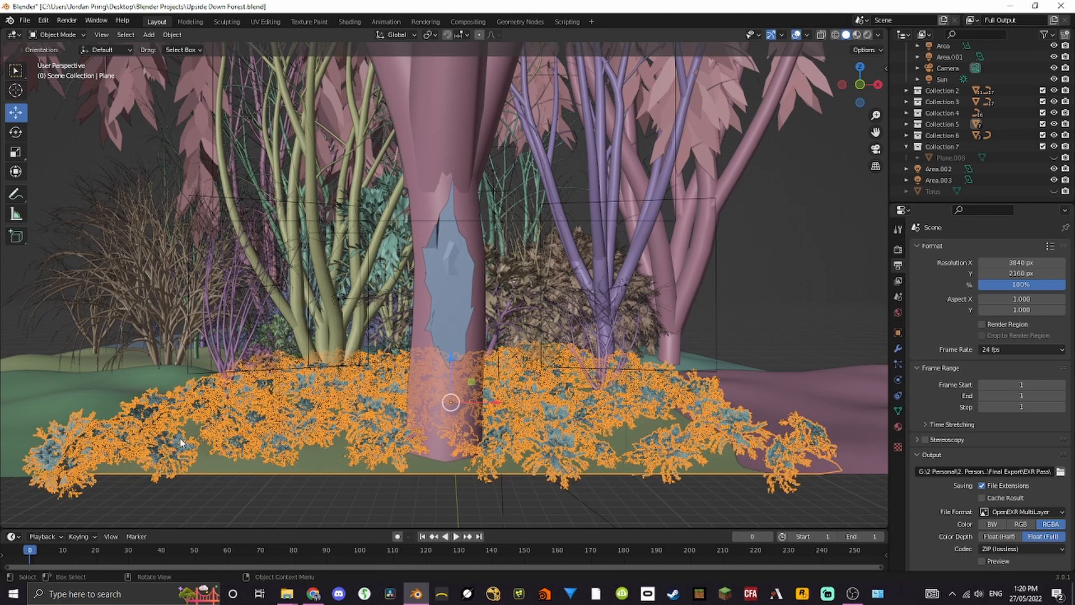
click(32, 294)
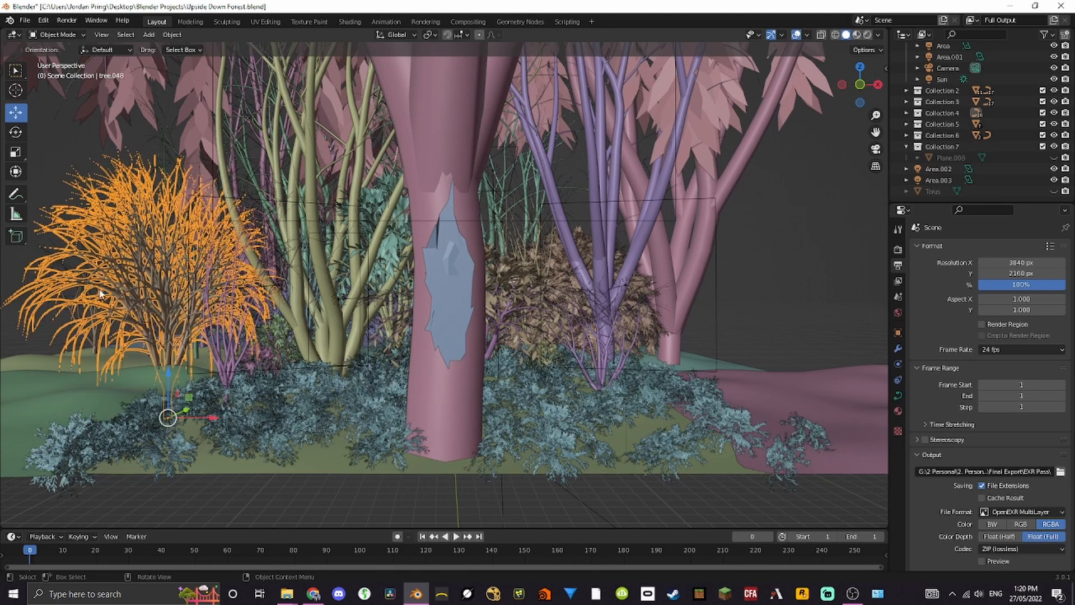
click(291, 244)
click(597, 278)
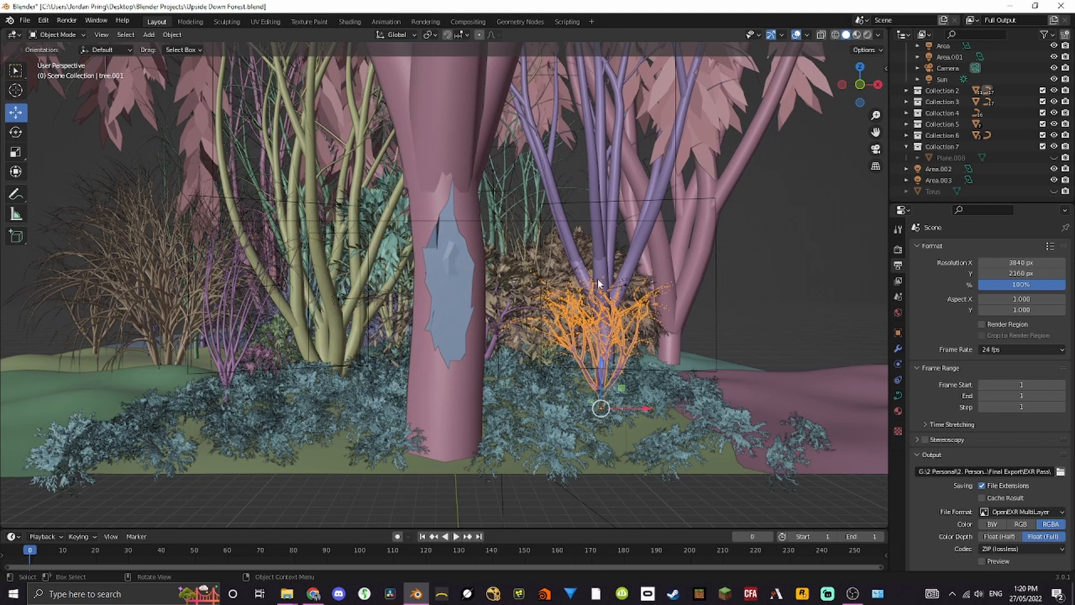
click(675, 201)
click(790, 268)
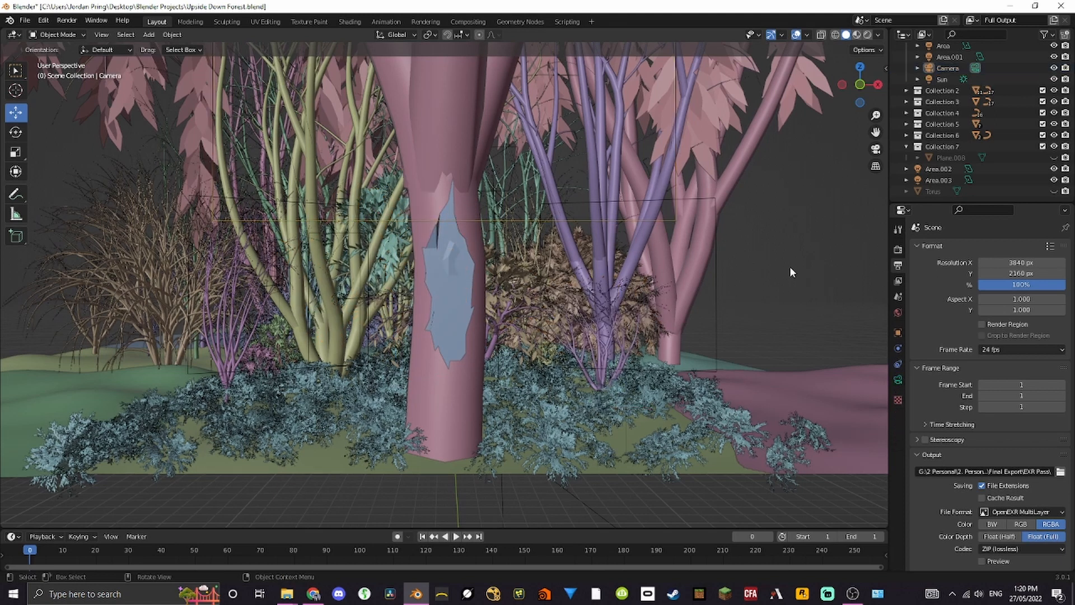
Switch the viewport to Material Preview and examine the glowing plane on the central tree trunk from several angles
click(857, 34)
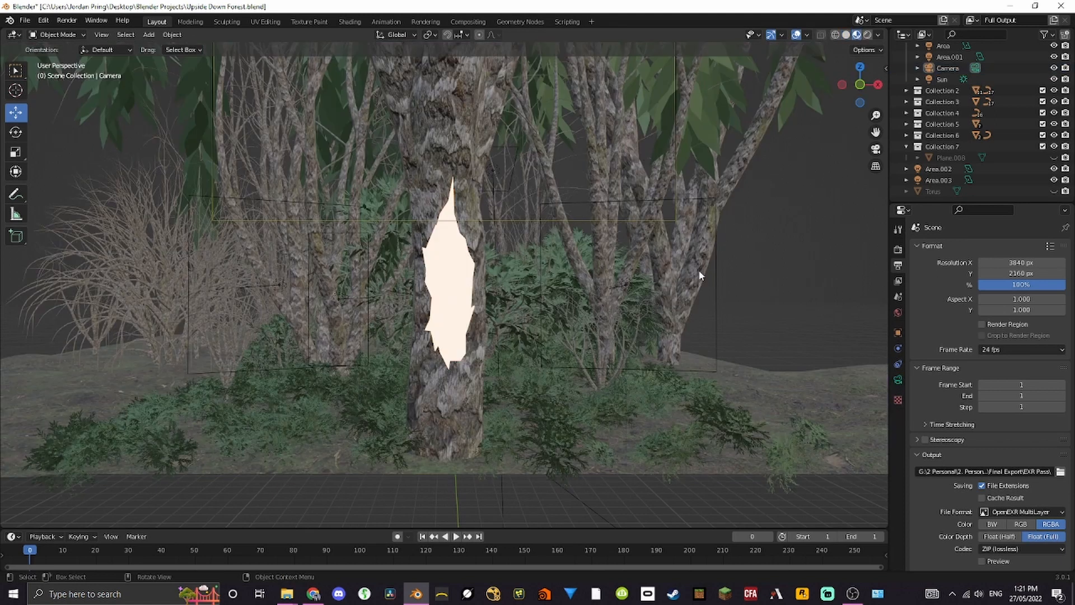
drag(699, 271, 468, 360)
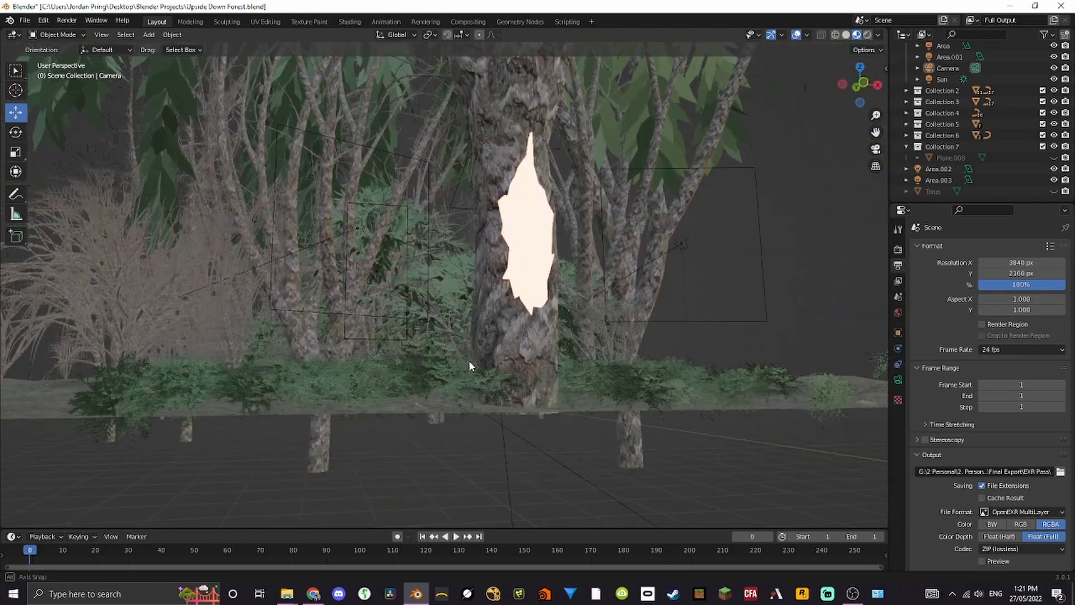
drag(525, 316, 518, 291)
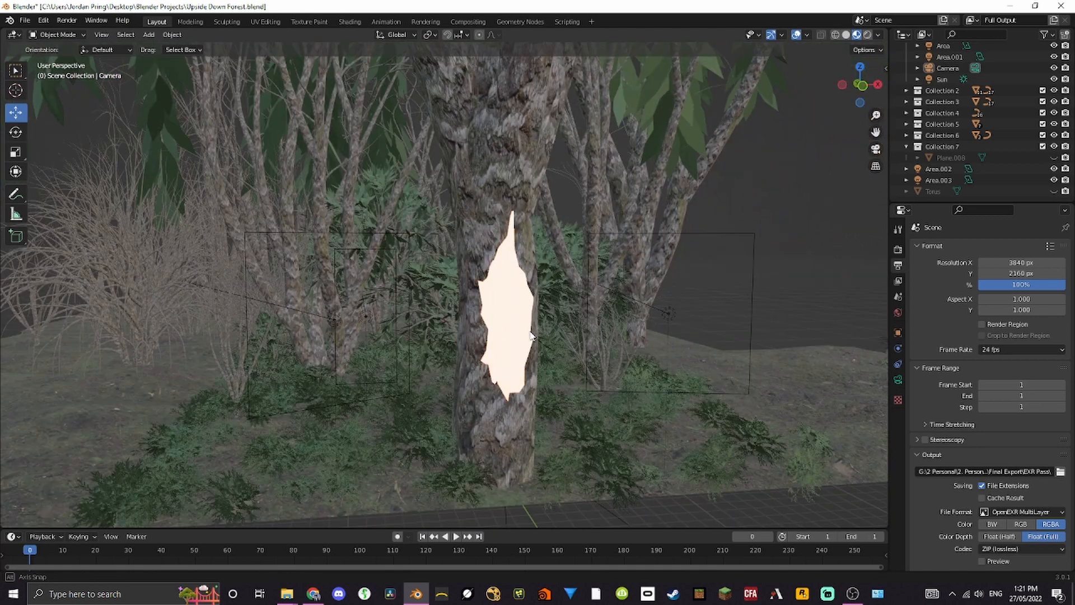
click(512, 302)
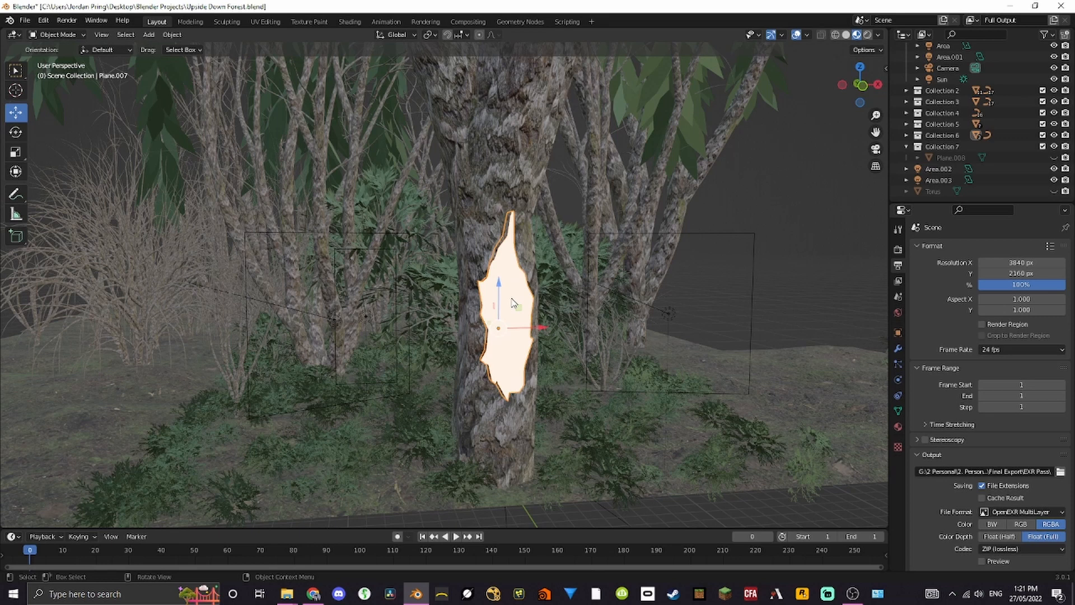
drag(512, 301, 613, 356)
click(825, 315)
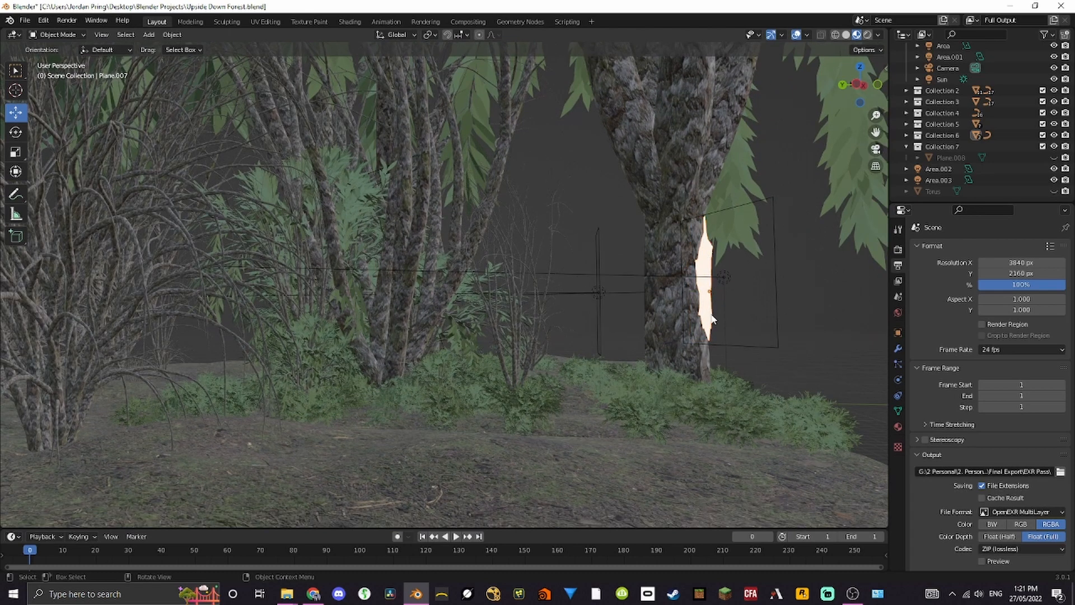
drag(712, 319, 632, 336)
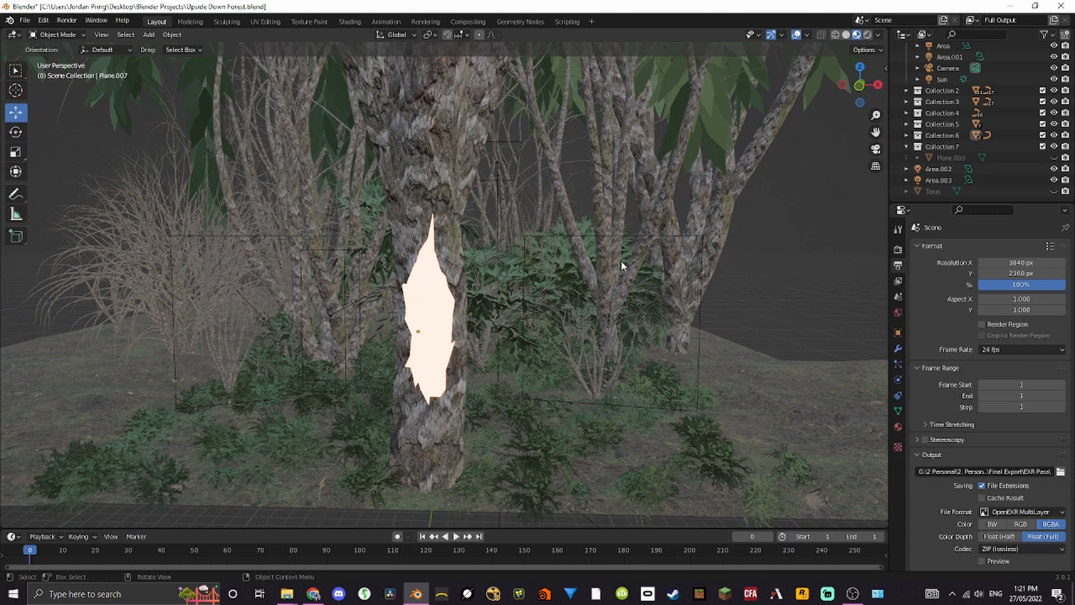
Select the Area and Area.001 lights in turn to examine where they sit in the scene
click(950, 57)
click(946, 46)
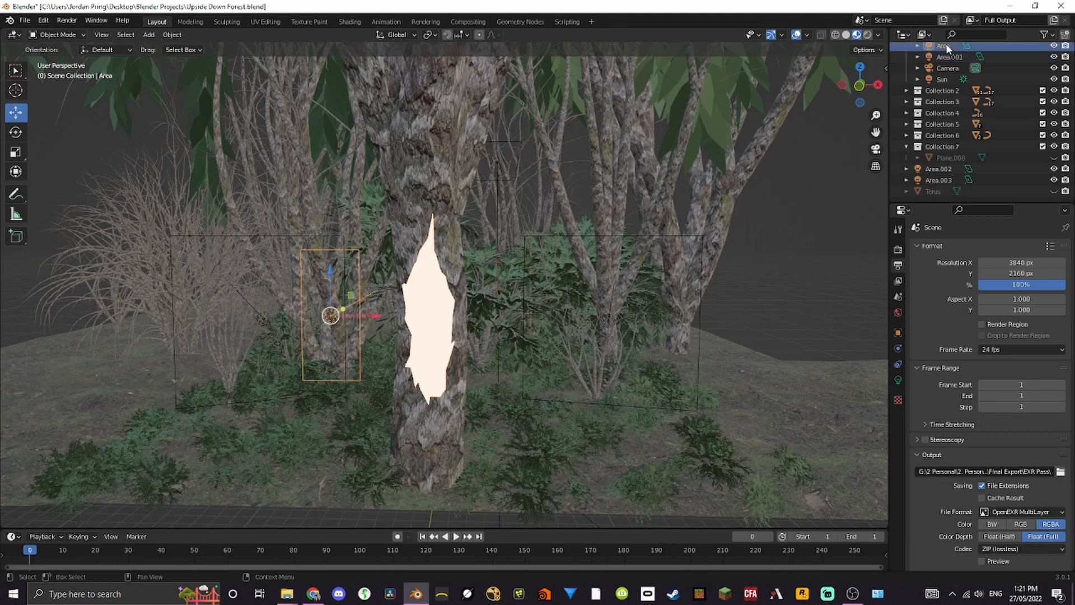
click(947, 56)
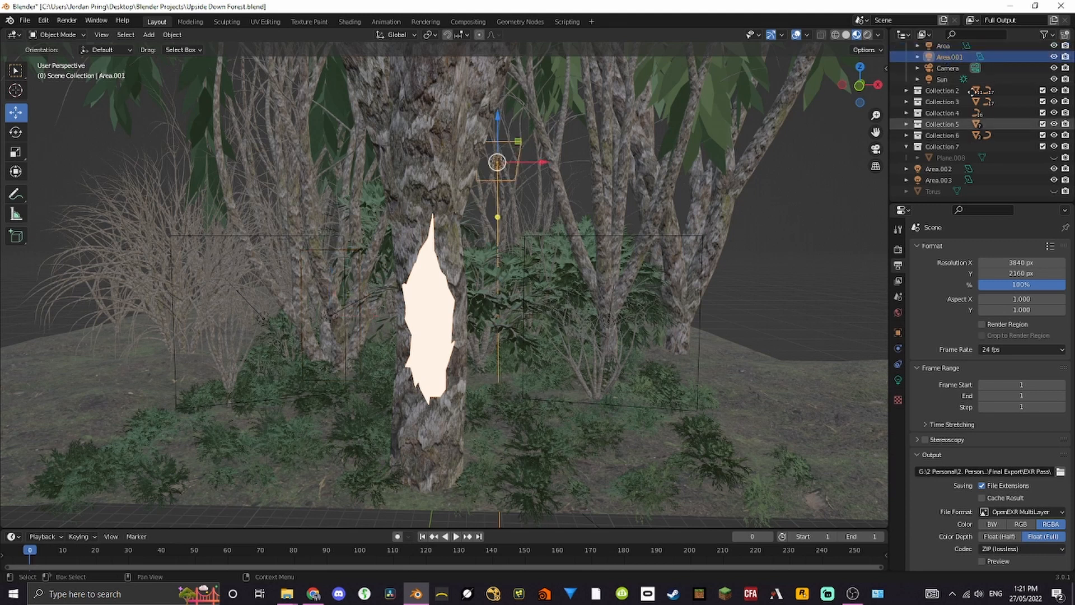
Examine the central tree's bark and the surrounding foliage and trees up close, including from behind
drag(522, 388, 384, 367)
scroll(630, 273, up, 6)
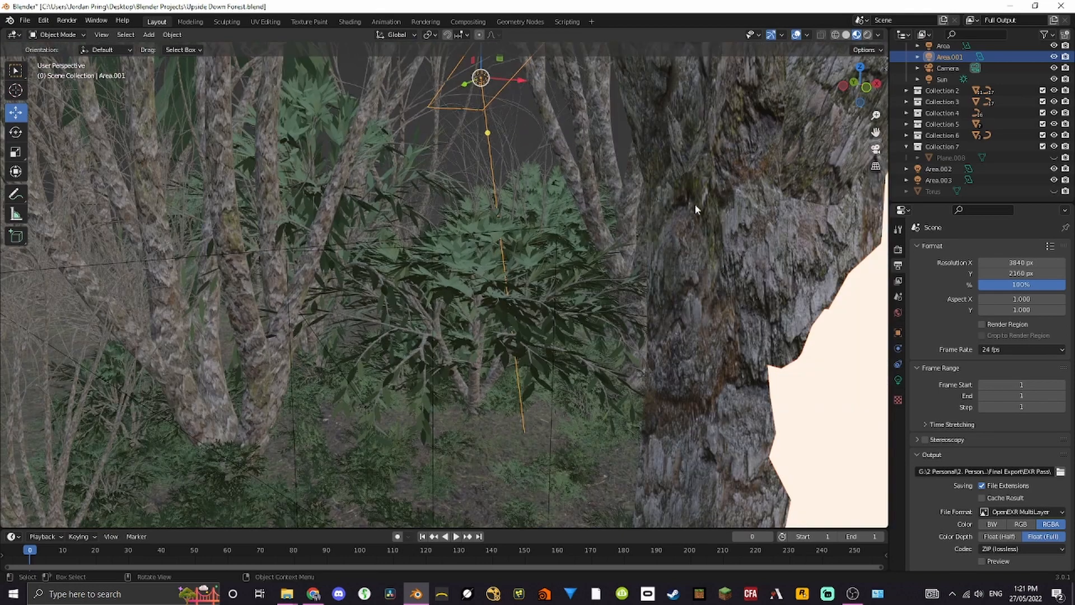
click(696, 207)
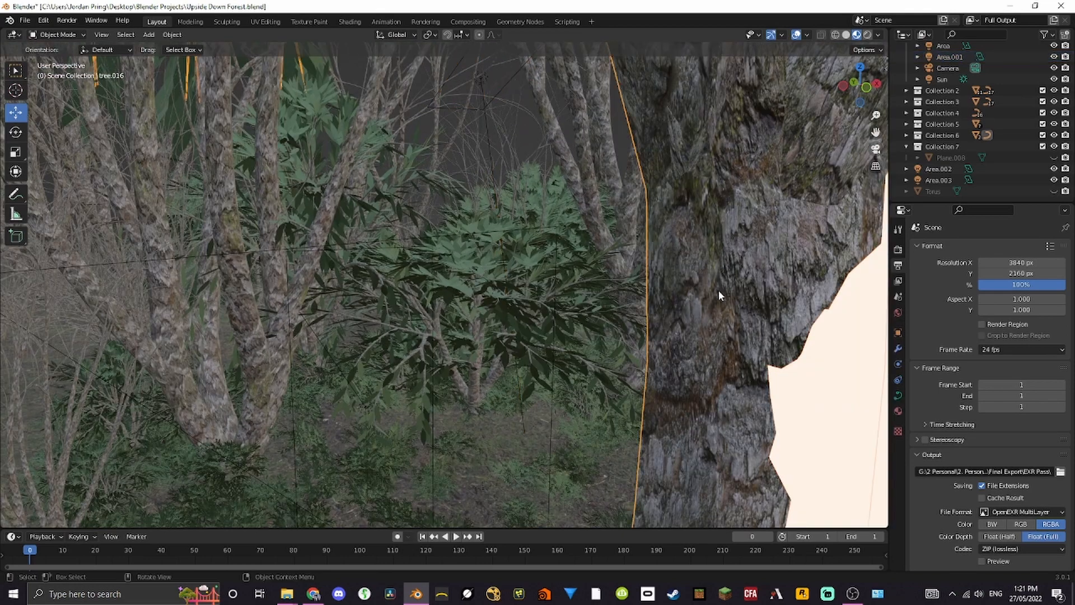
drag(718, 290, 525, 293)
scroll(465, 285, up, 5)
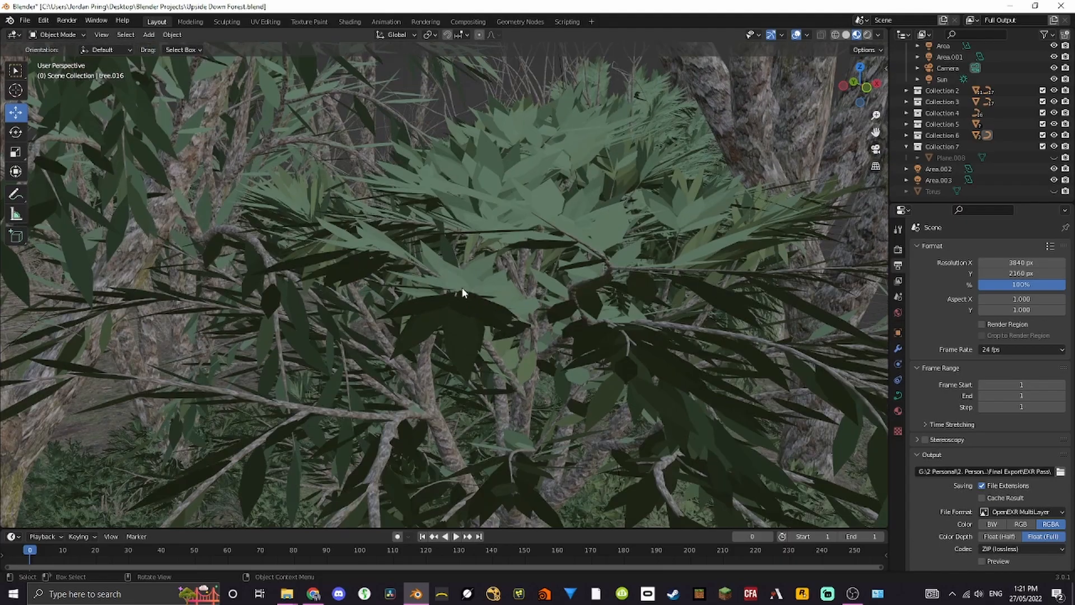
scroll(504, 257, down, 6)
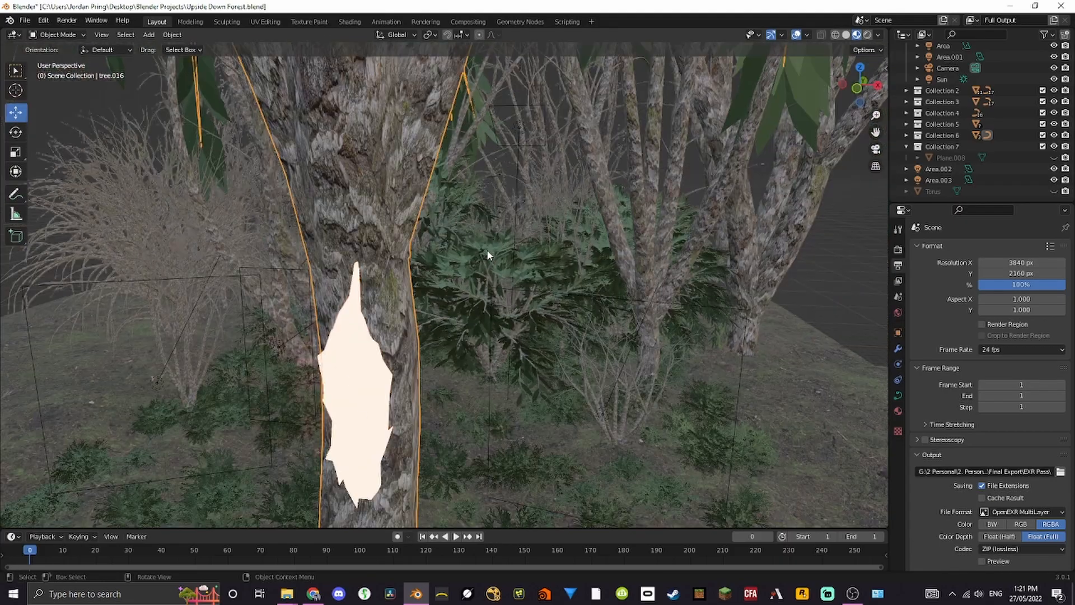
drag(488, 255, 693, 295)
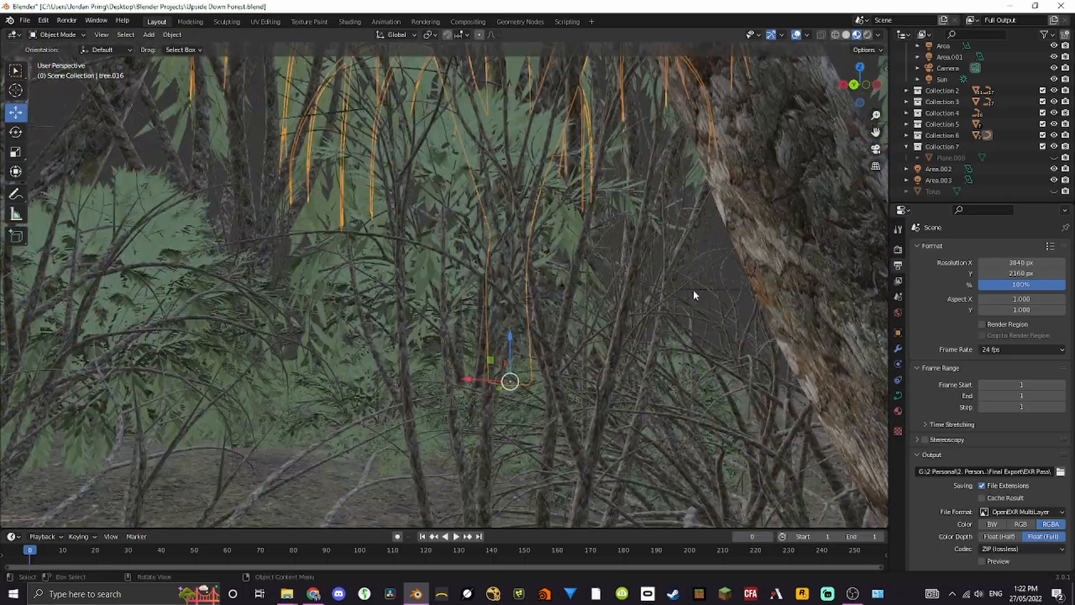
drag(372, 295, 339, 307)
drag(362, 351, 409, 385)
Look through the scene camera, clear the tree selection and preview the shot in Rendered shading
key(KP_0)
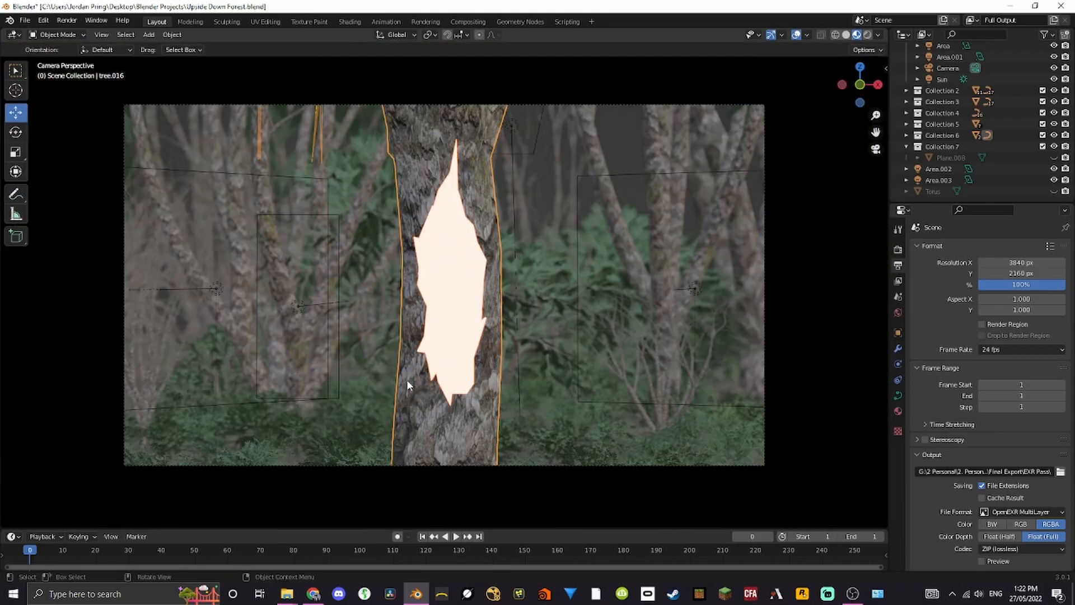
click(615, 131)
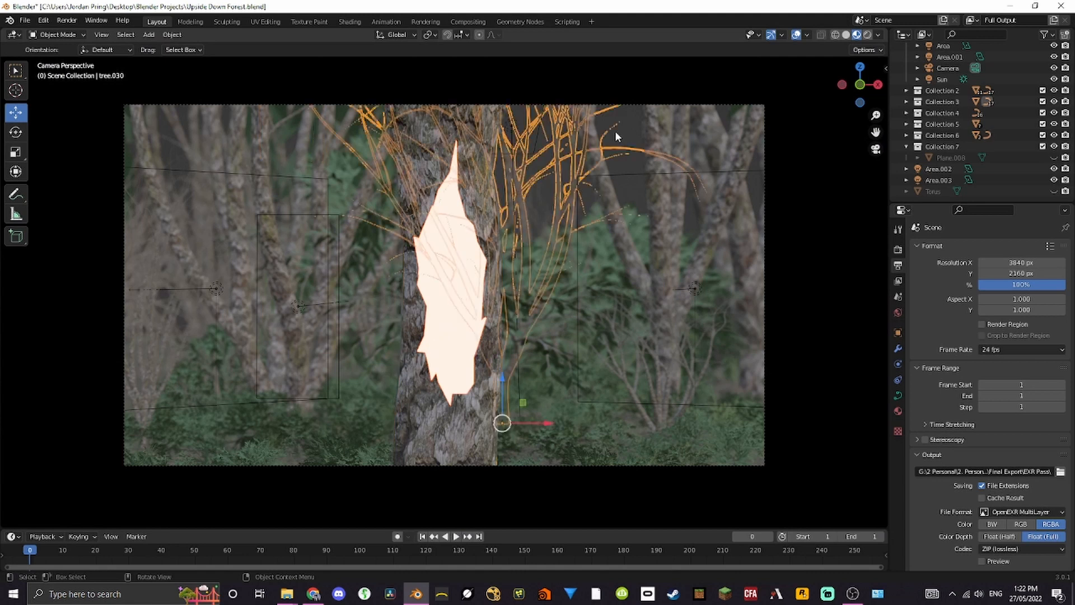
click(629, 166)
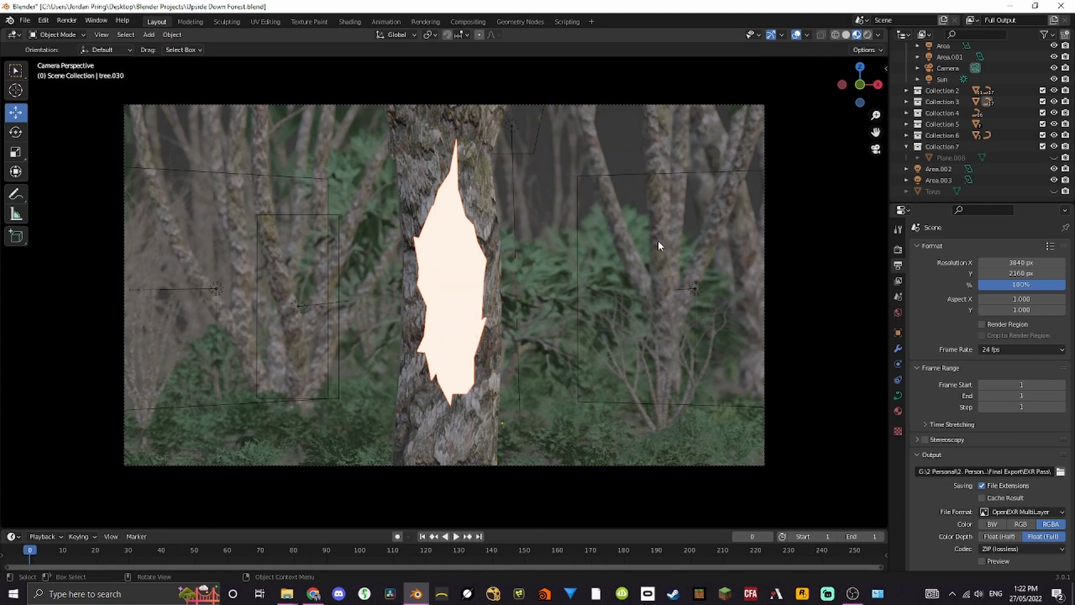
key(z)
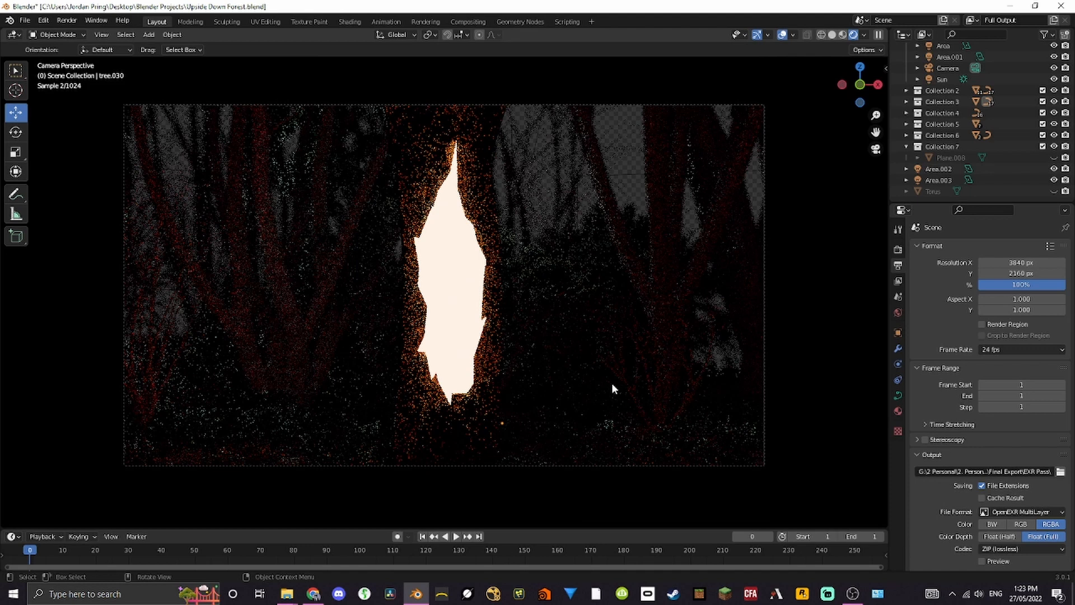
Return to Material Preview shading and examine the render passes enabled for the Full Output view layer
click(843, 34)
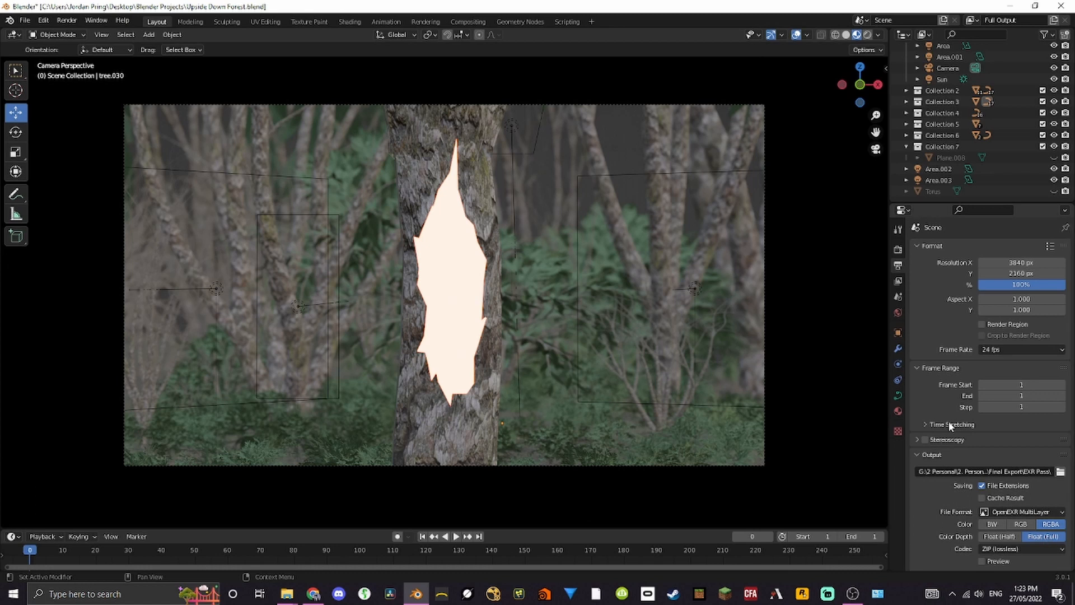
click(898, 282)
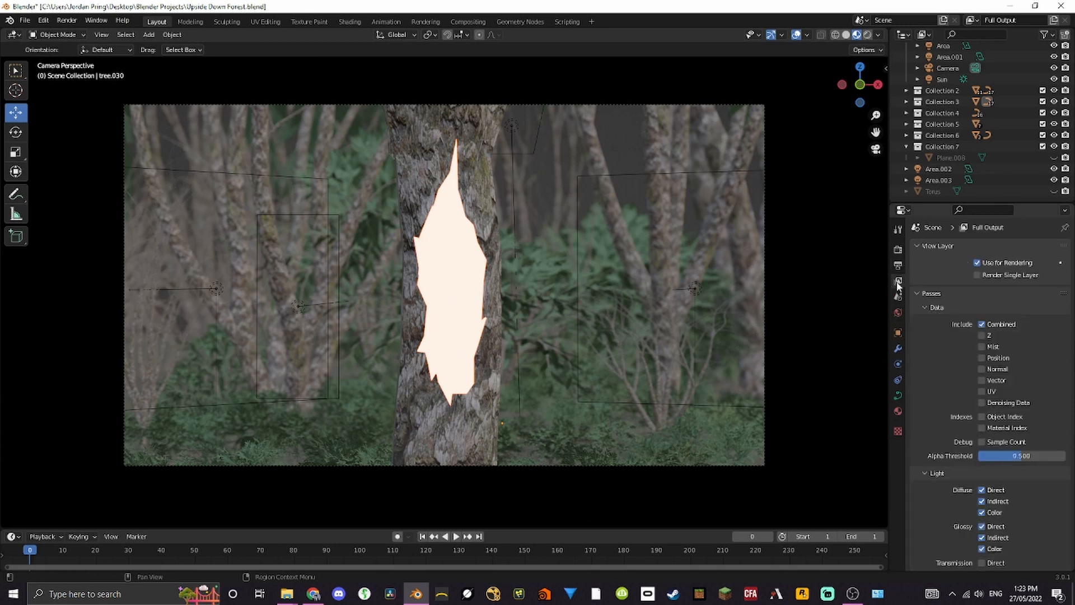
scroll(961, 410, down, 10)
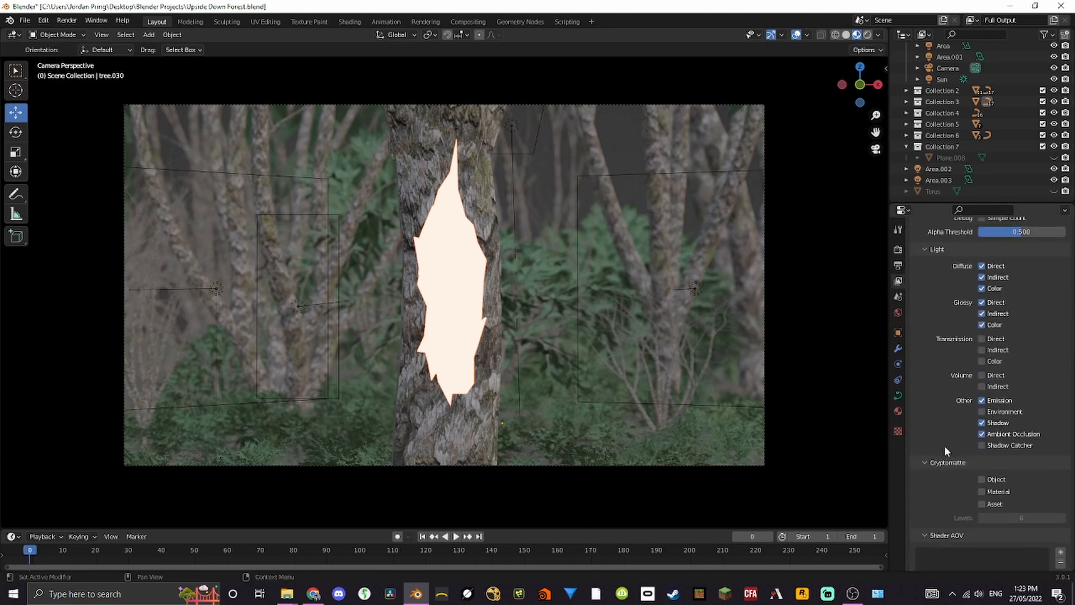
scroll(944, 445, up, 3)
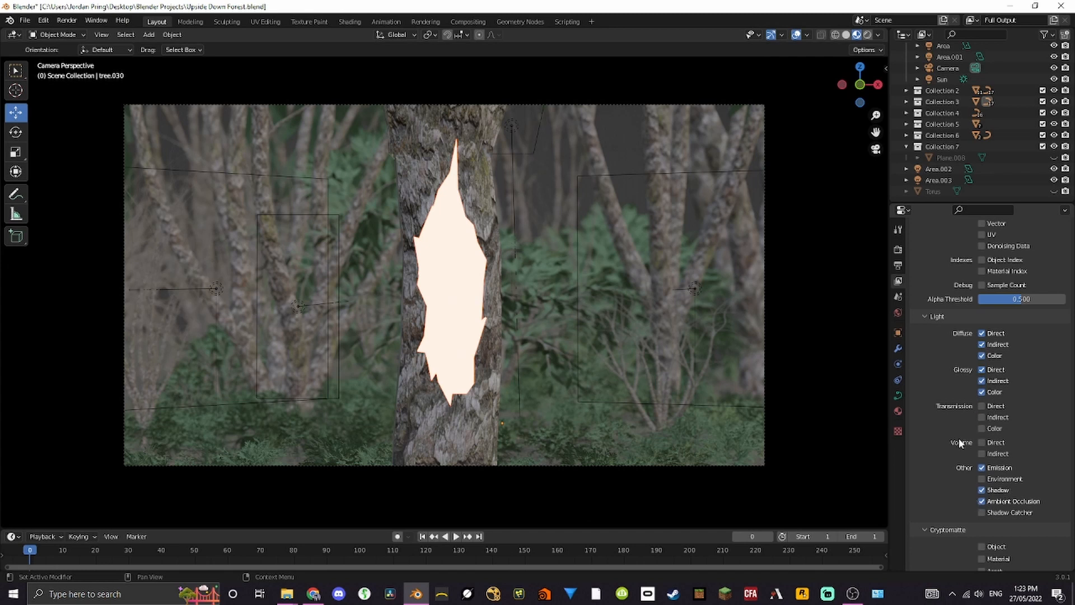
Review the available viewport render passes in Rendered shading, keeping Combined, and show the scene's output settings
click(867, 35)
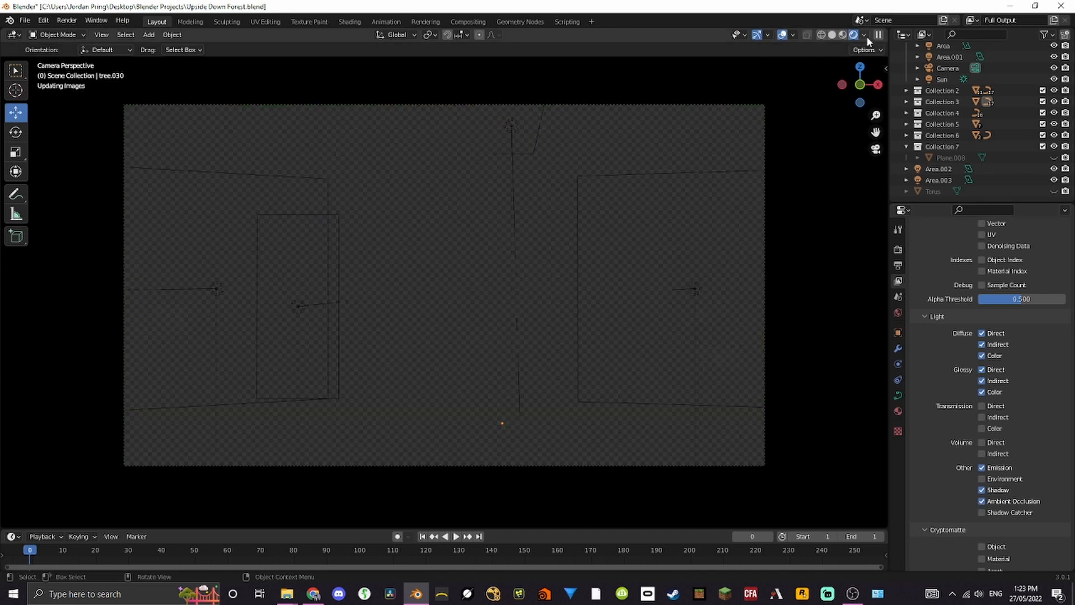
click(866, 36)
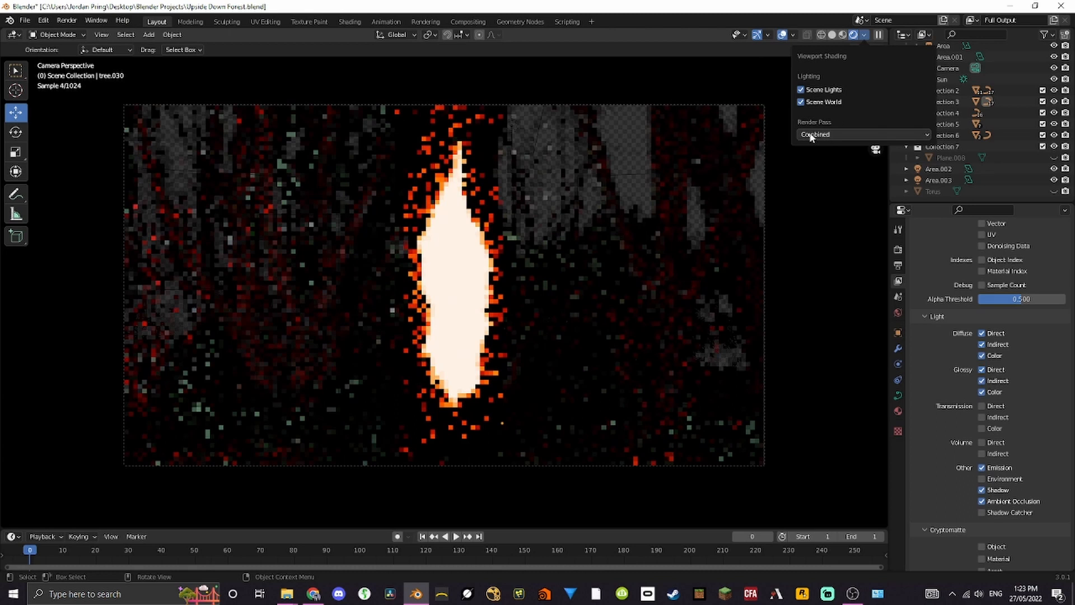
click(810, 137)
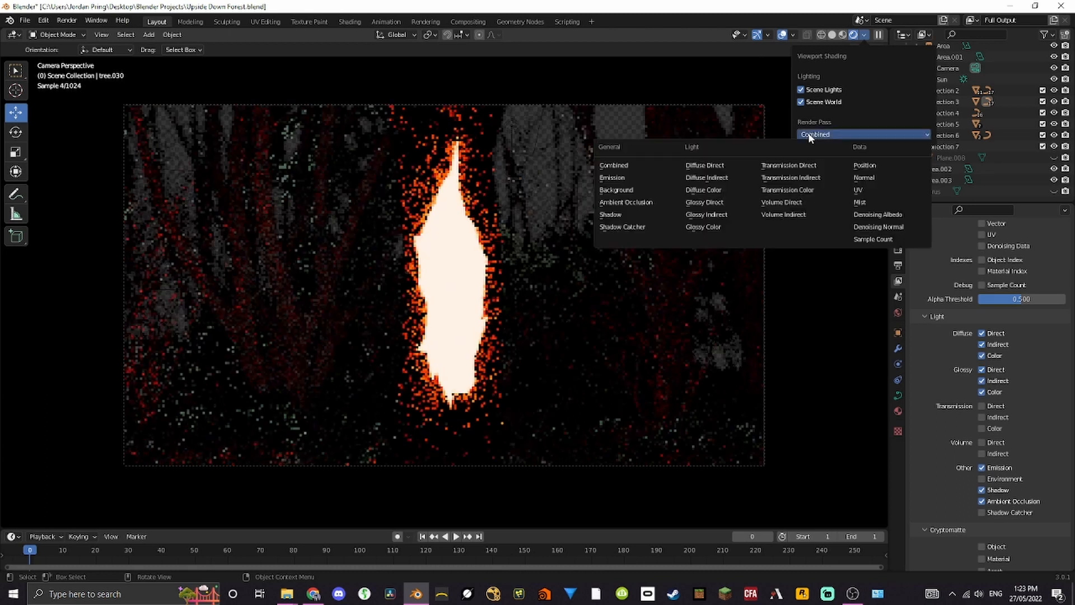
click(830, 167)
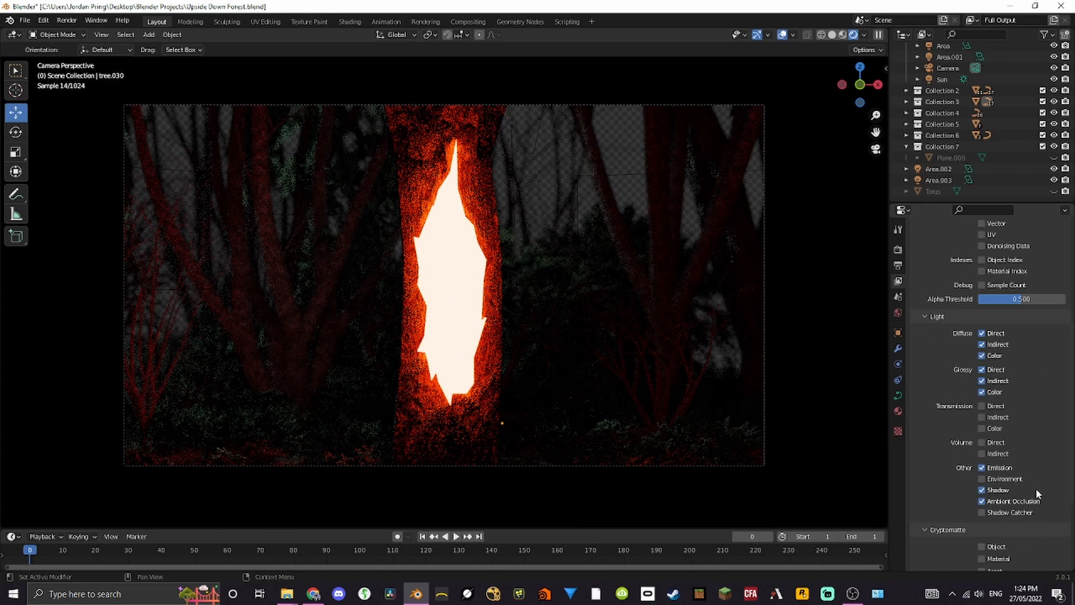
click(899, 264)
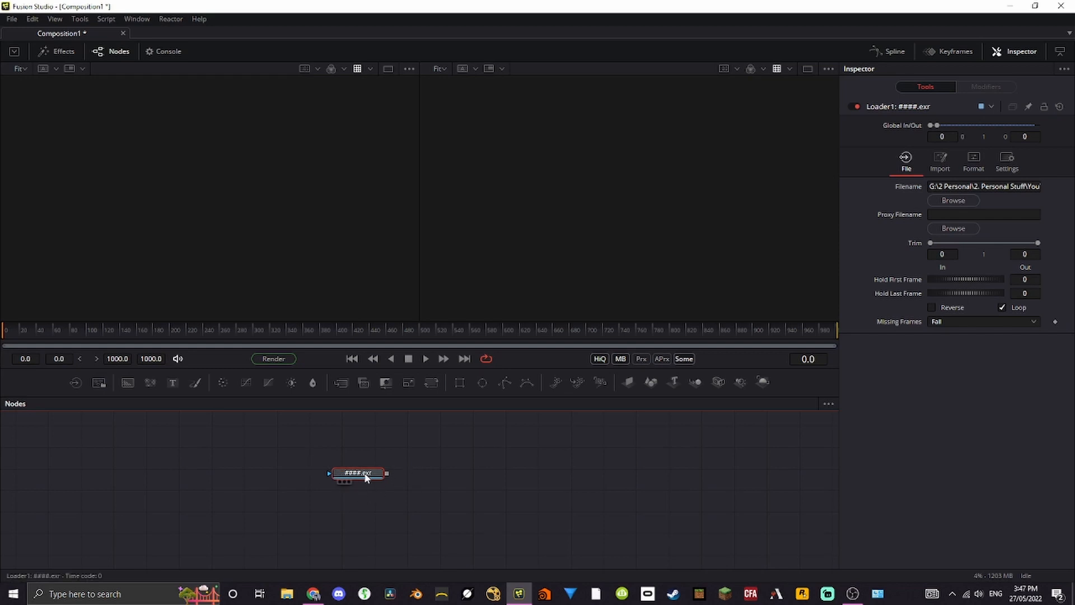
In Fusion Studio, display the ####.exr loader in the second viewer with the view LUT enabled and review the LUT's settings
drag(364, 476, 596, 240)
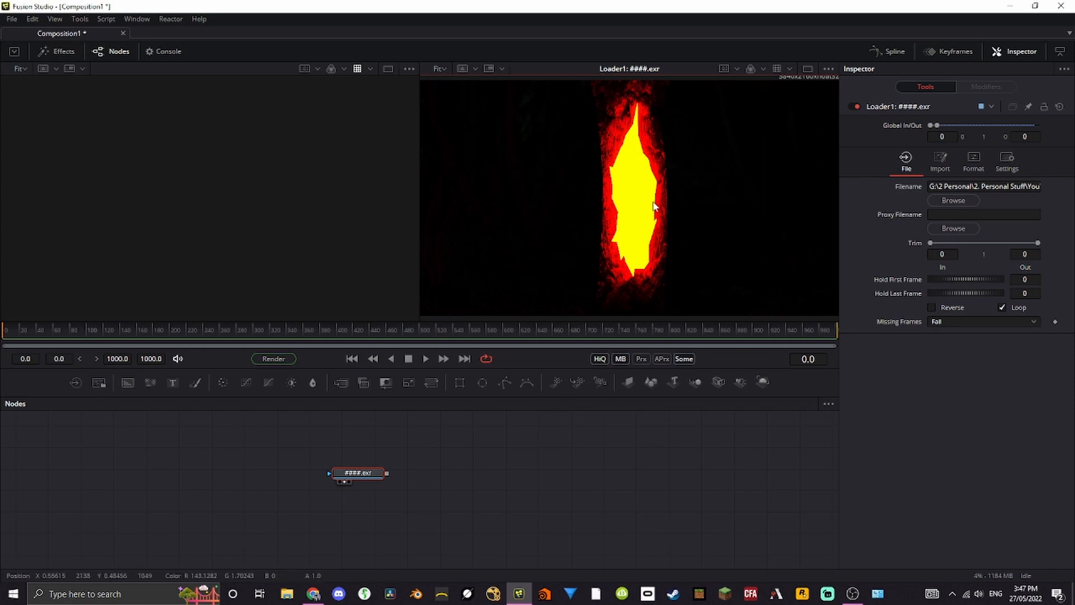
click(777, 68)
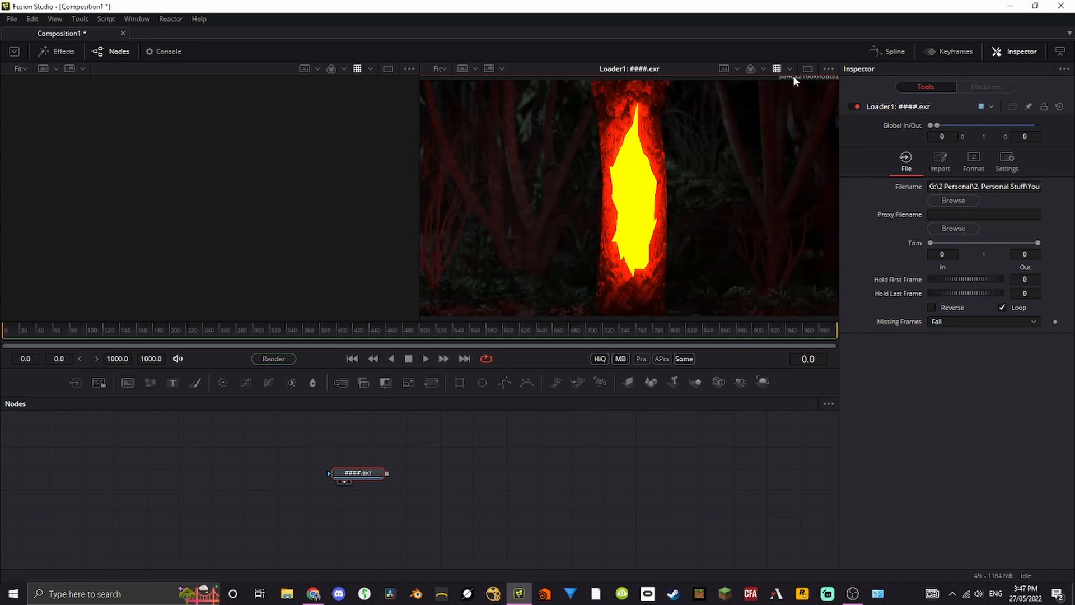
click(789, 69)
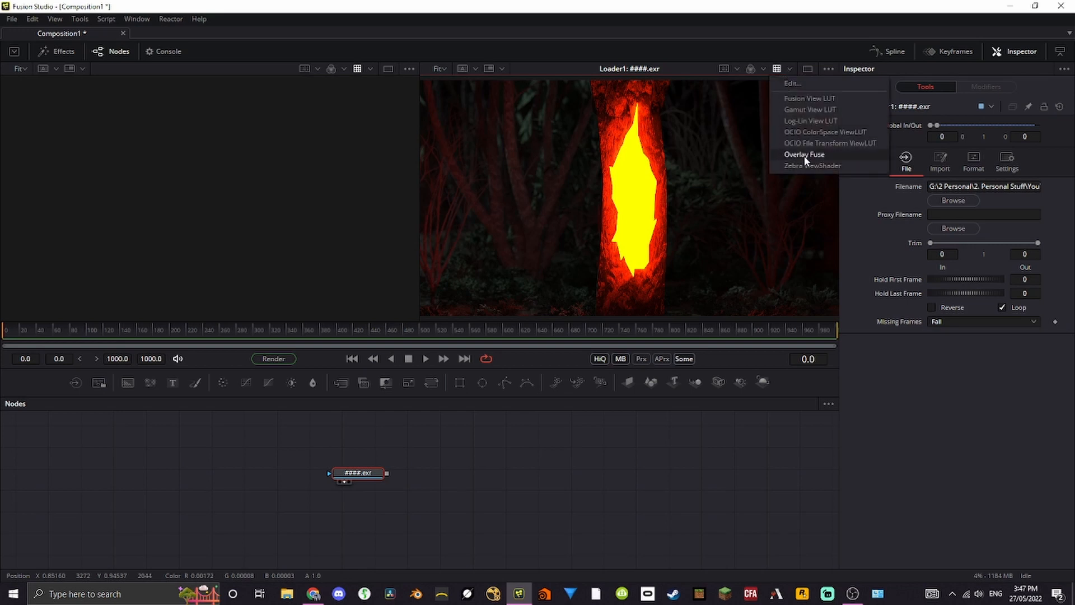
click(807, 82)
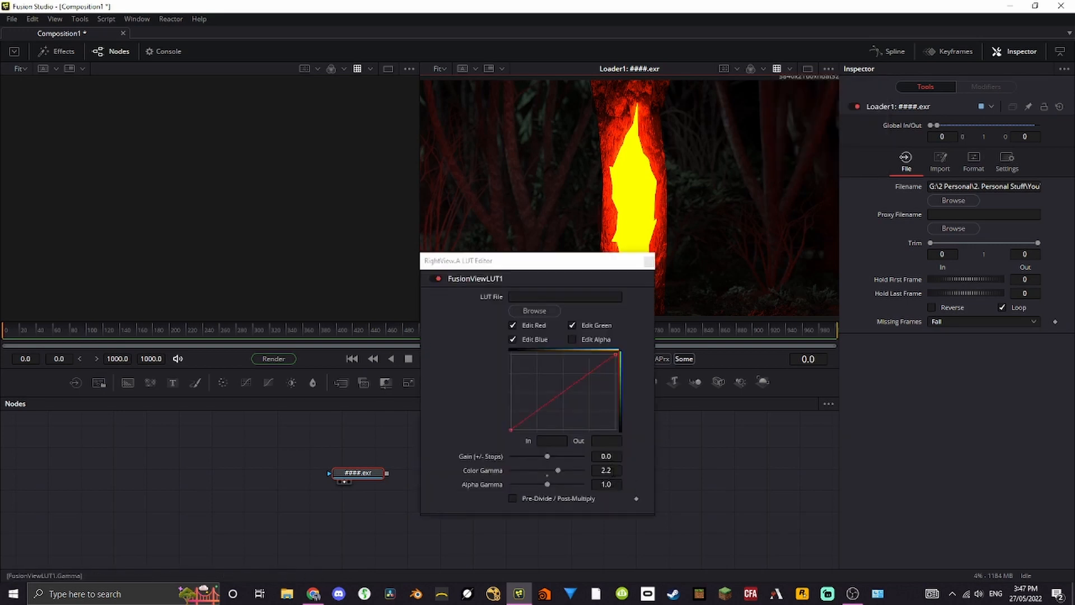
click(649, 261)
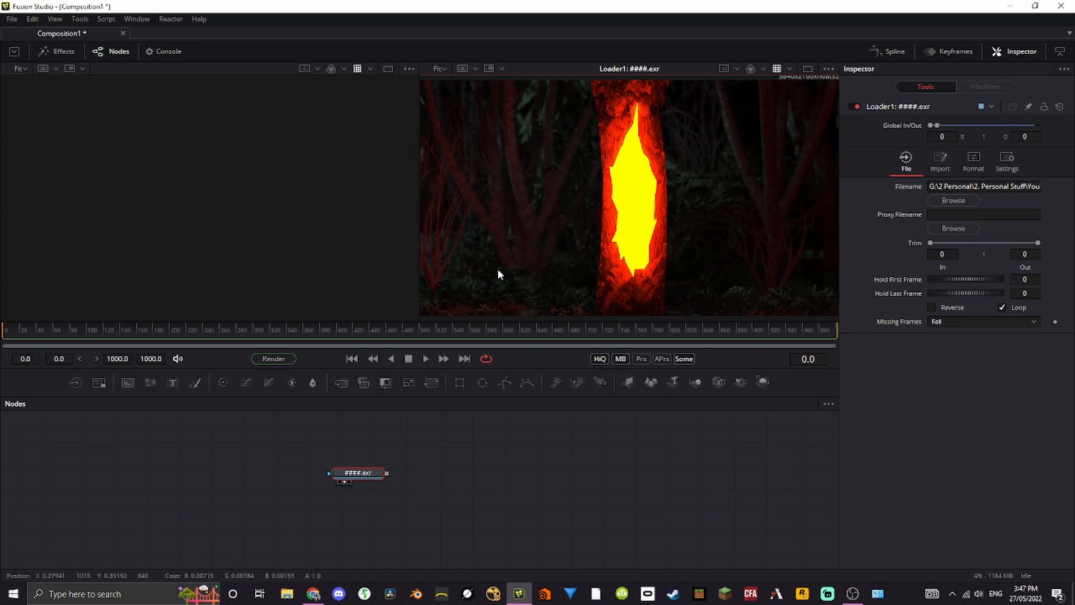
Reposition the Fusion Reactor window and look through its full list of available packages
drag(463, 48, 565, 69)
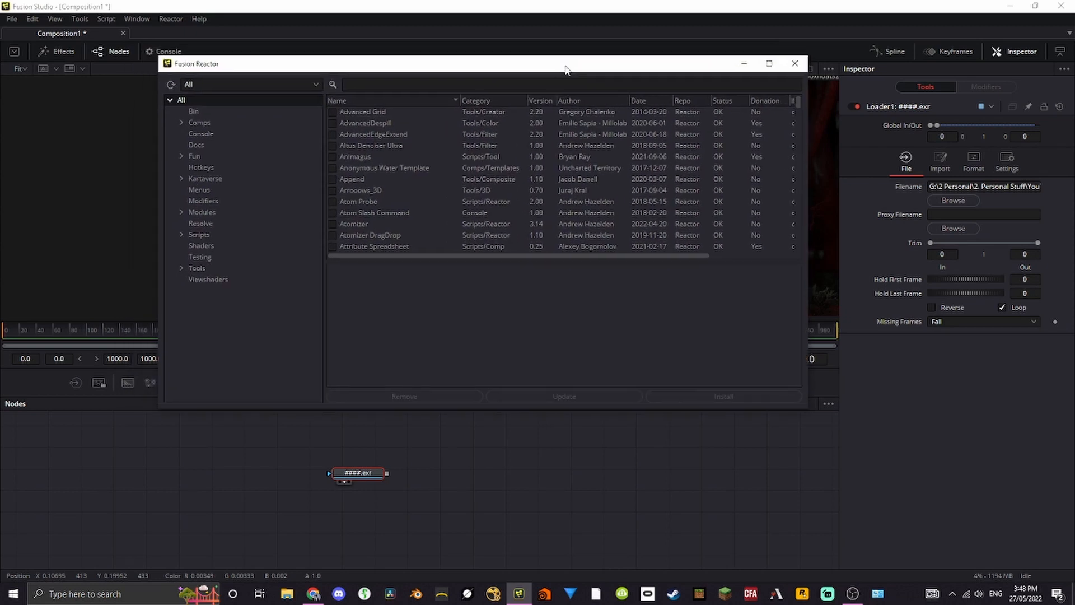
scroll(411, 191, down, 15)
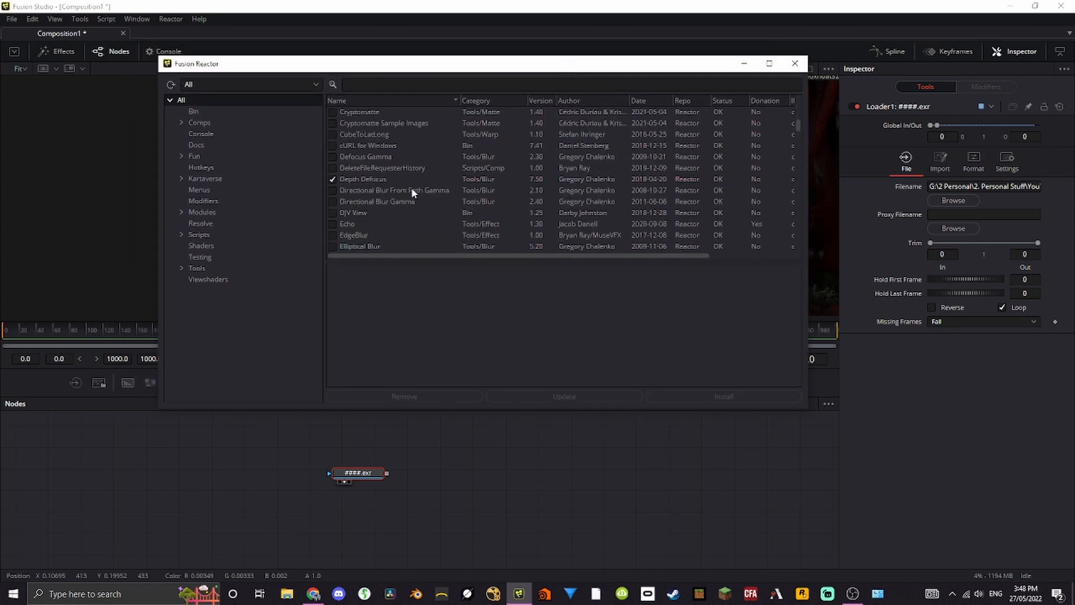
scroll(412, 191, down, 20)
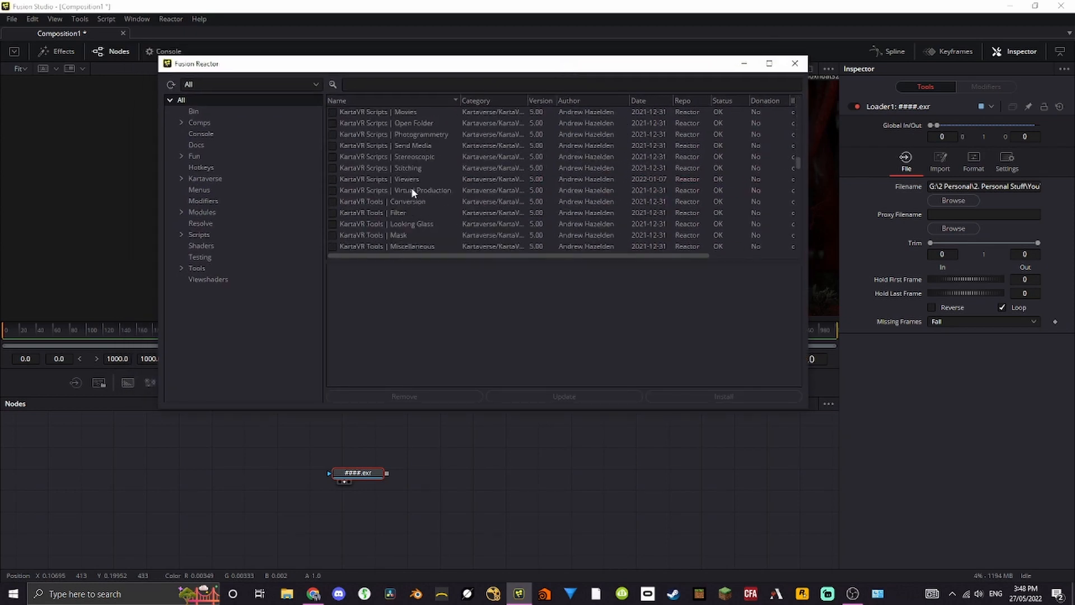
scroll(411, 191, down, 20)
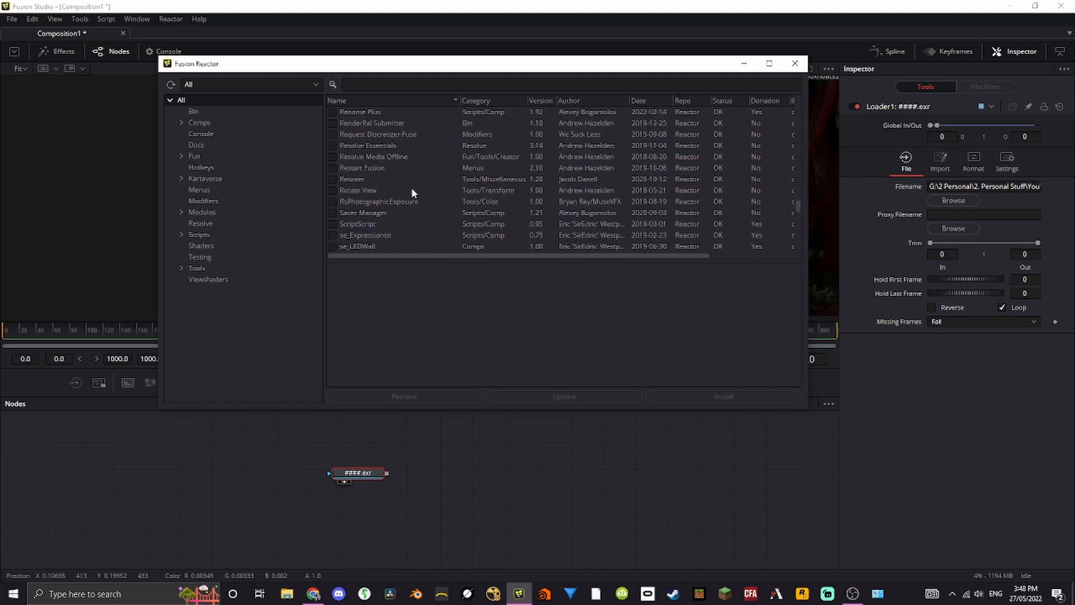
scroll(412, 192, down, 20)
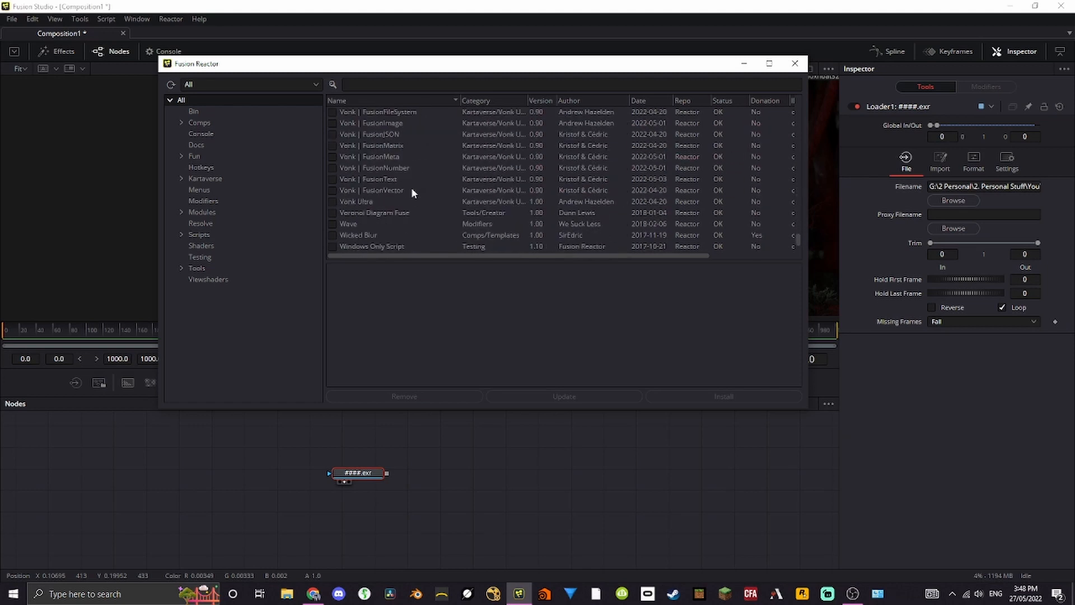
scroll(412, 190, up, 10)
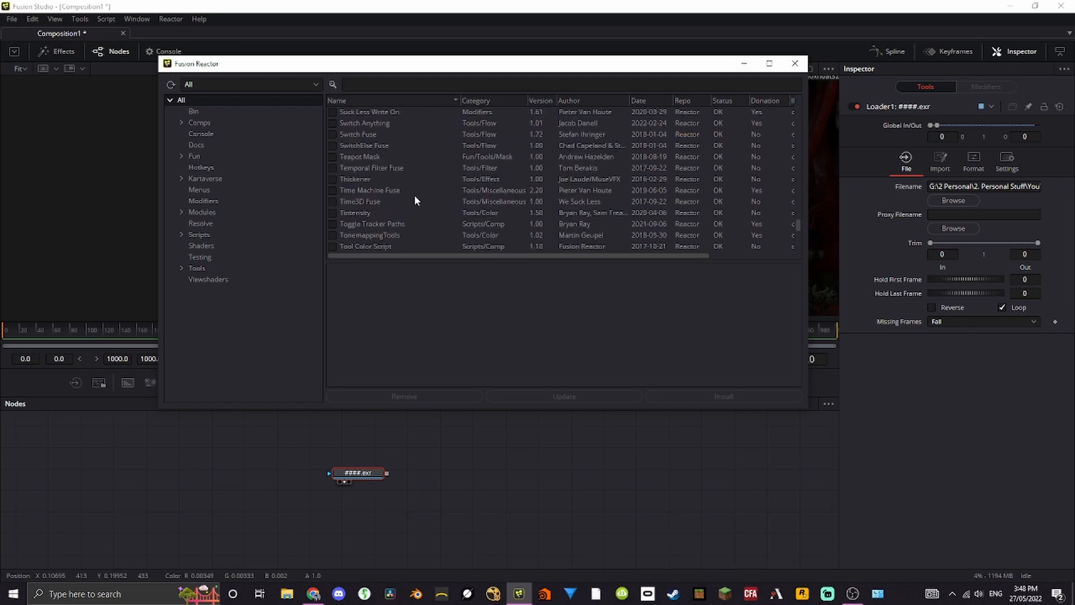
scroll(415, 198, up, 10)
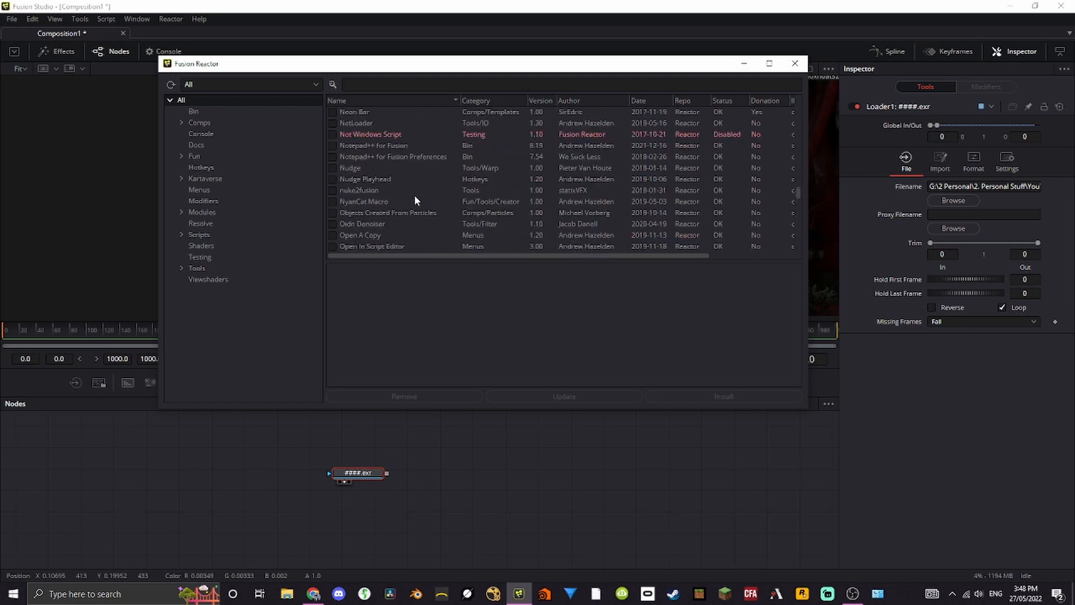
scroll(415, 197, up, 10)
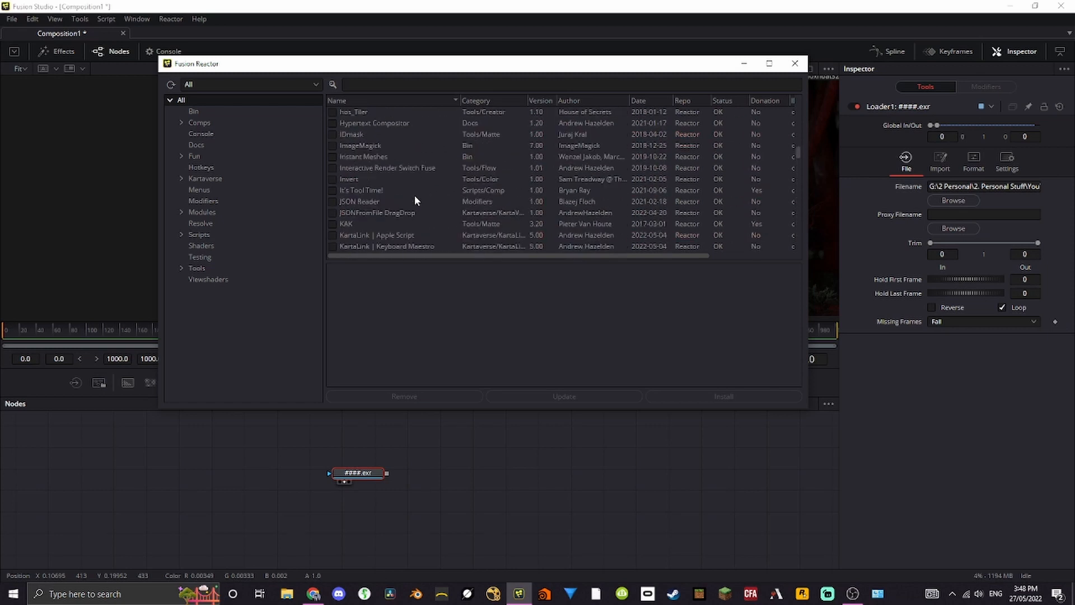
scroll(414, 200, up, 10)
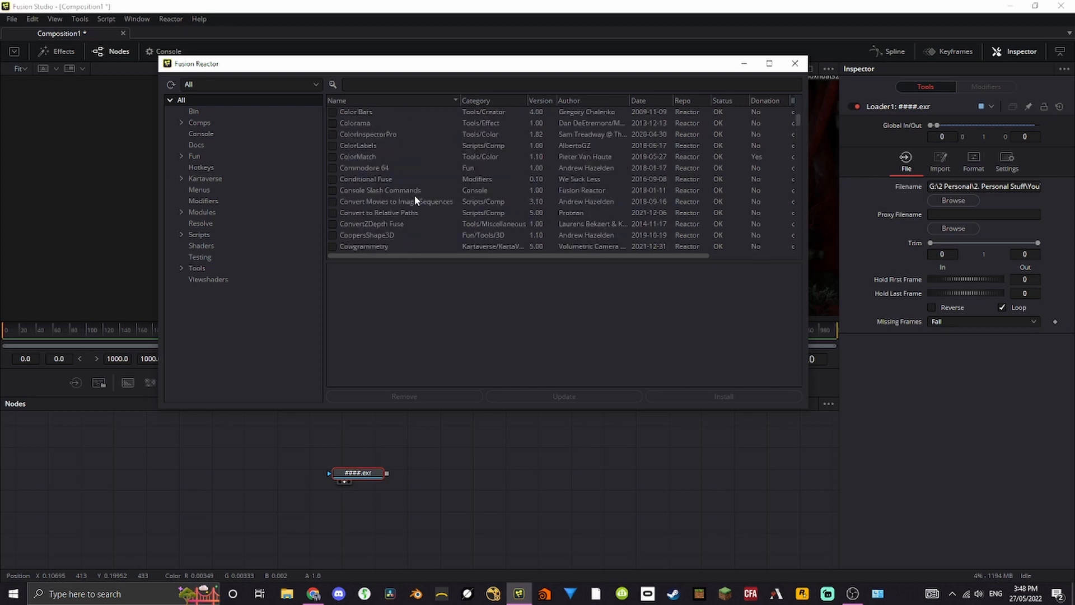
Find the hos_SplitEXR_Ultra script in the Reactor package list, review its description and close Reactor
scroll(414, 195, down, 6)
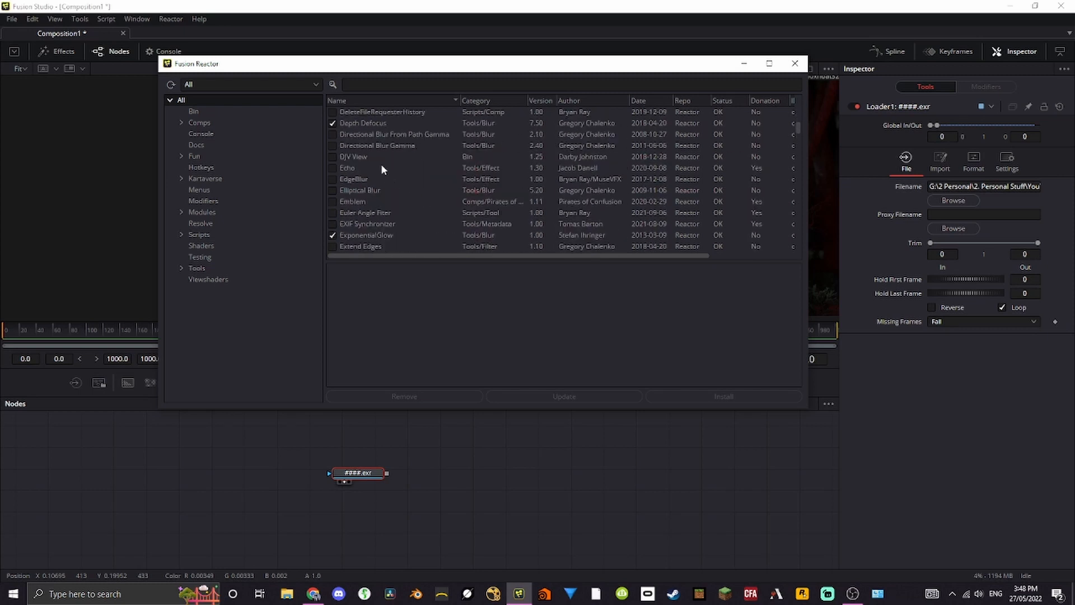
scroll(392, 219, down, 1)
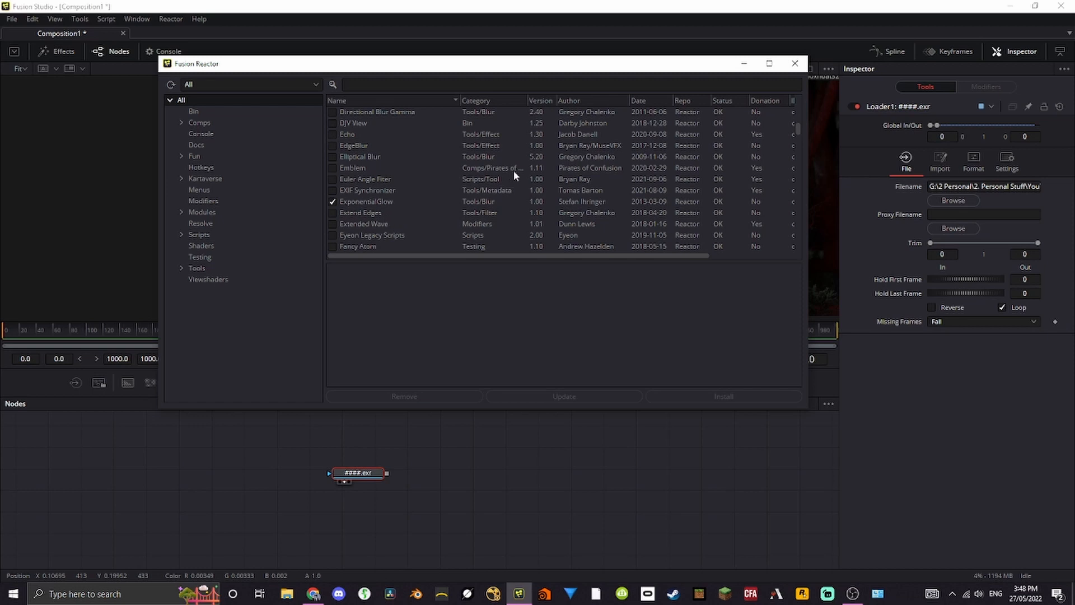
scroll(431, 180, down, 3)
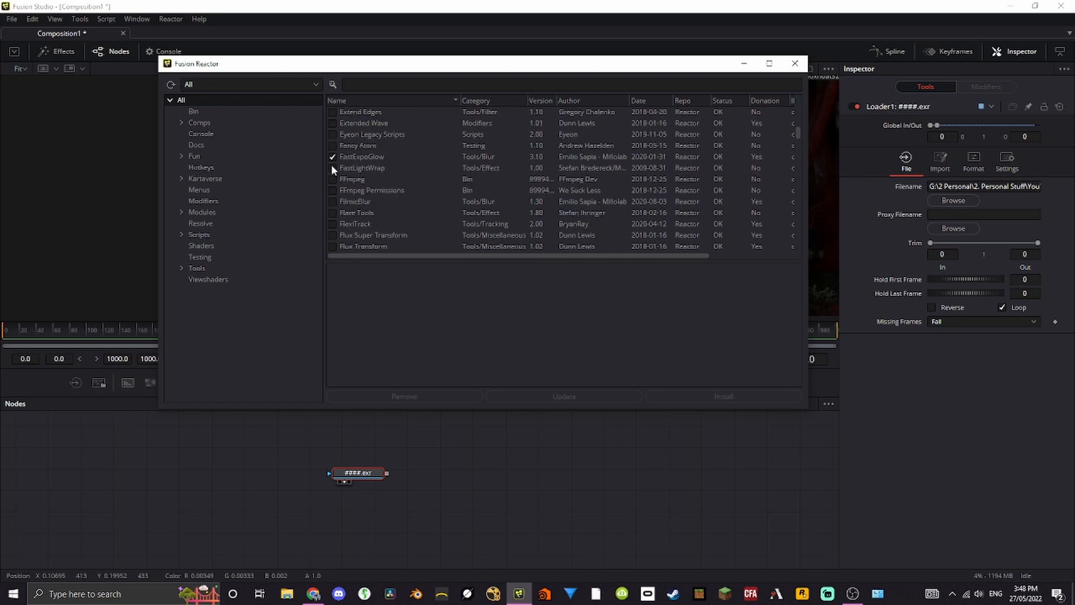
scroll(410, 190, down, 5)
scroll(409, 192, down, 4)
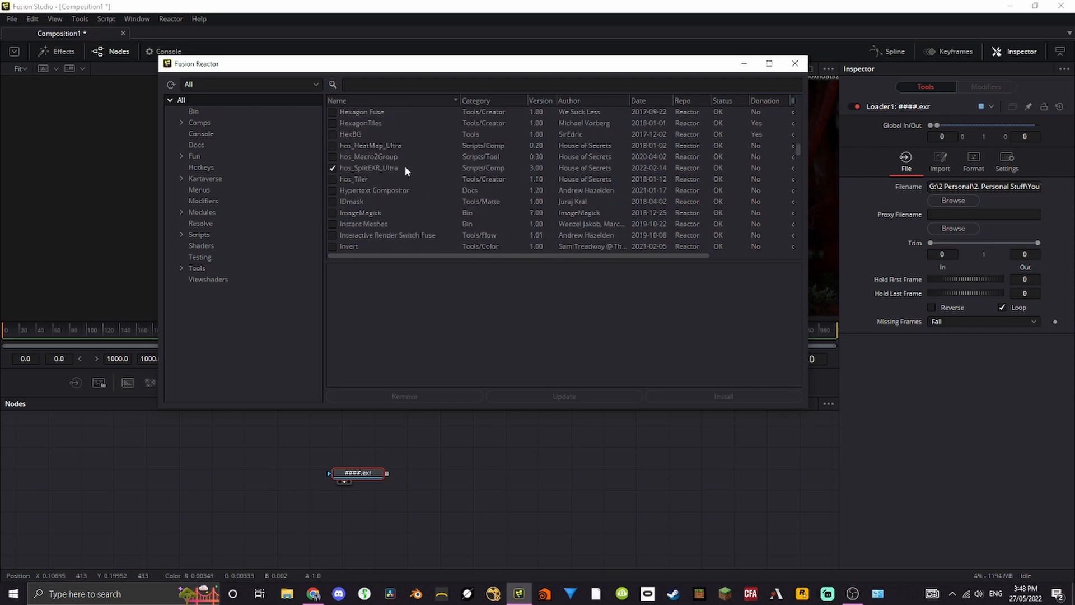
click(381, 168)
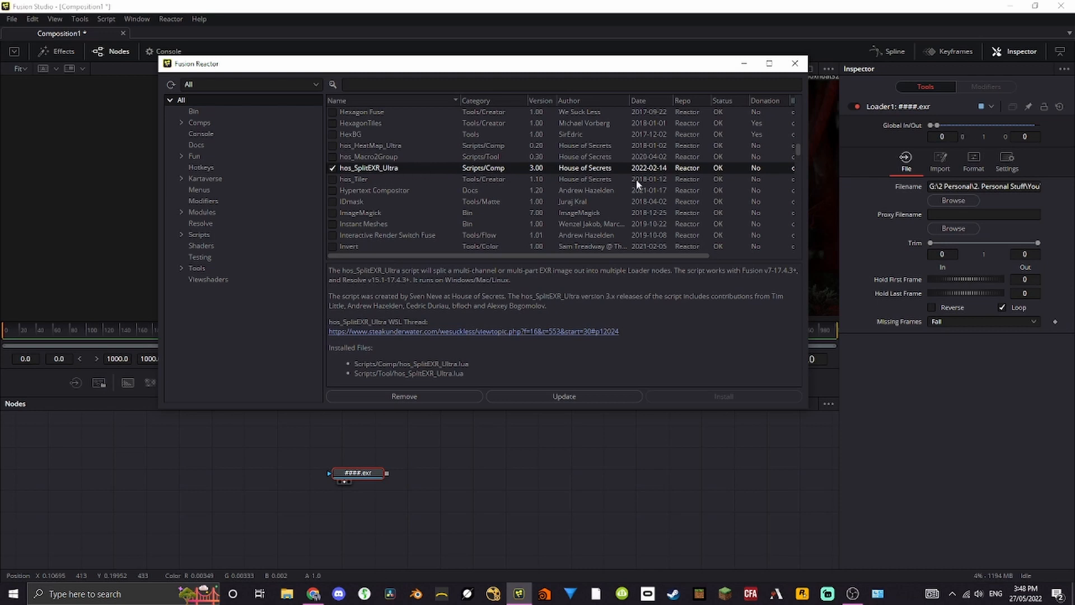
click(795, 63)
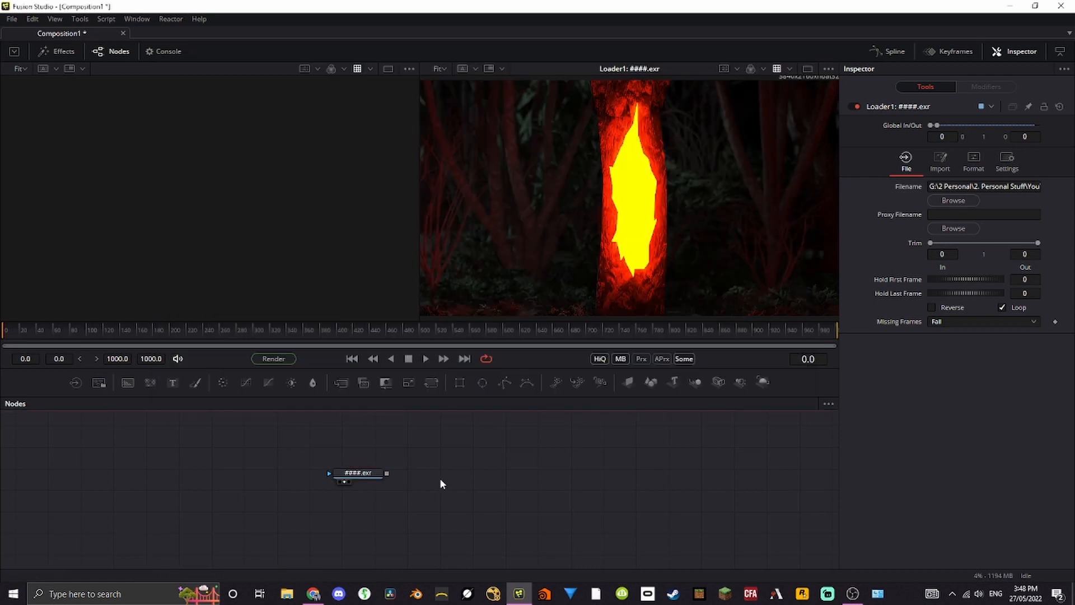
Run the hos_SplitEXR_Ultra script on the ####.exr loader, placing nodes vertically with a grid placement of 6
right_click(372, 475)
mouse_move(416, 469)
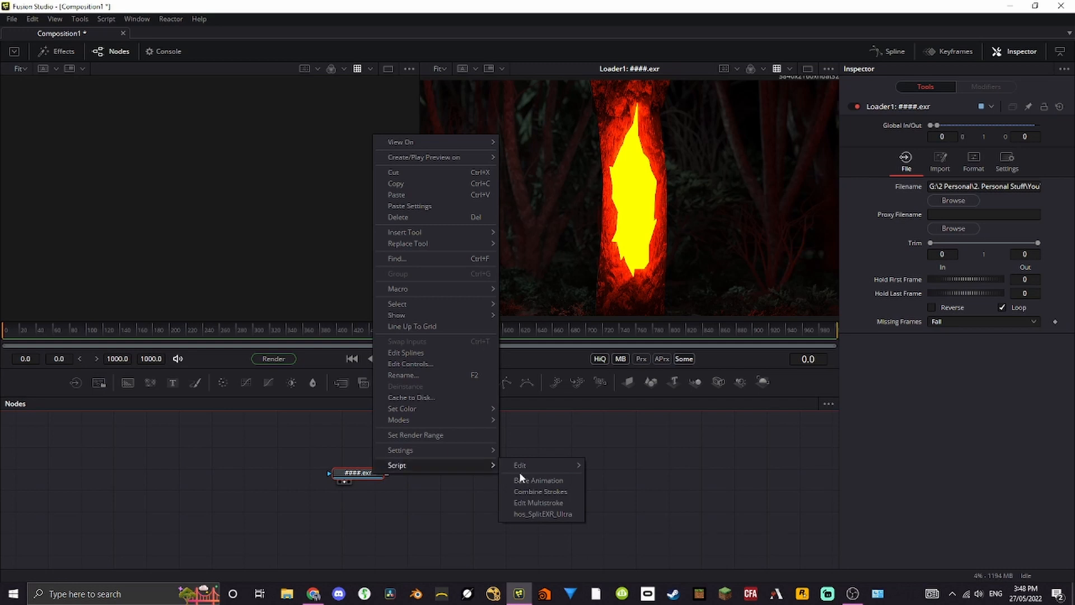
click(557, 516)
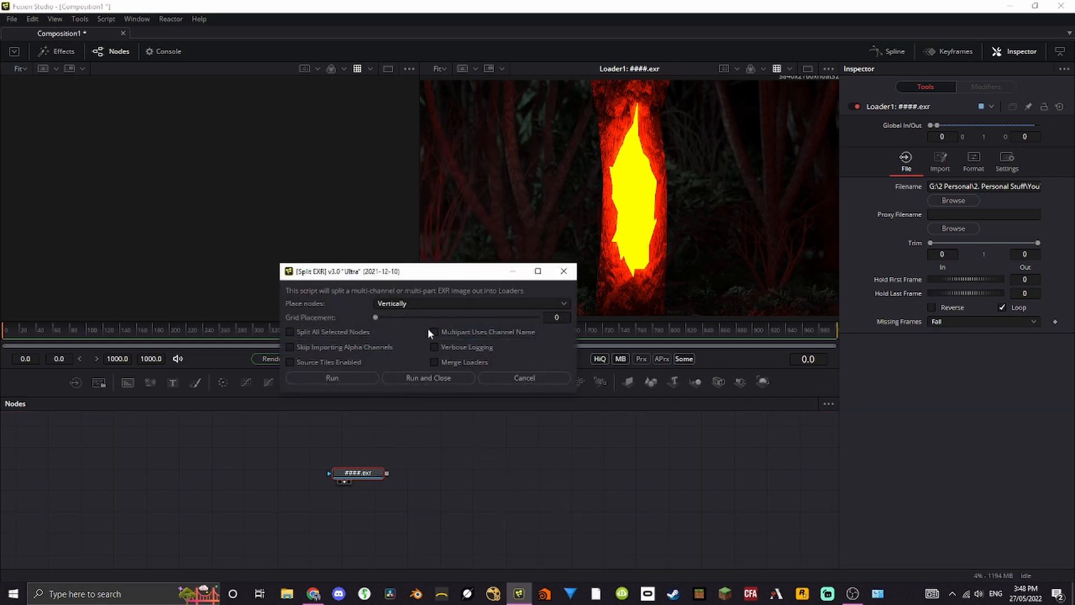
click(407, 317)
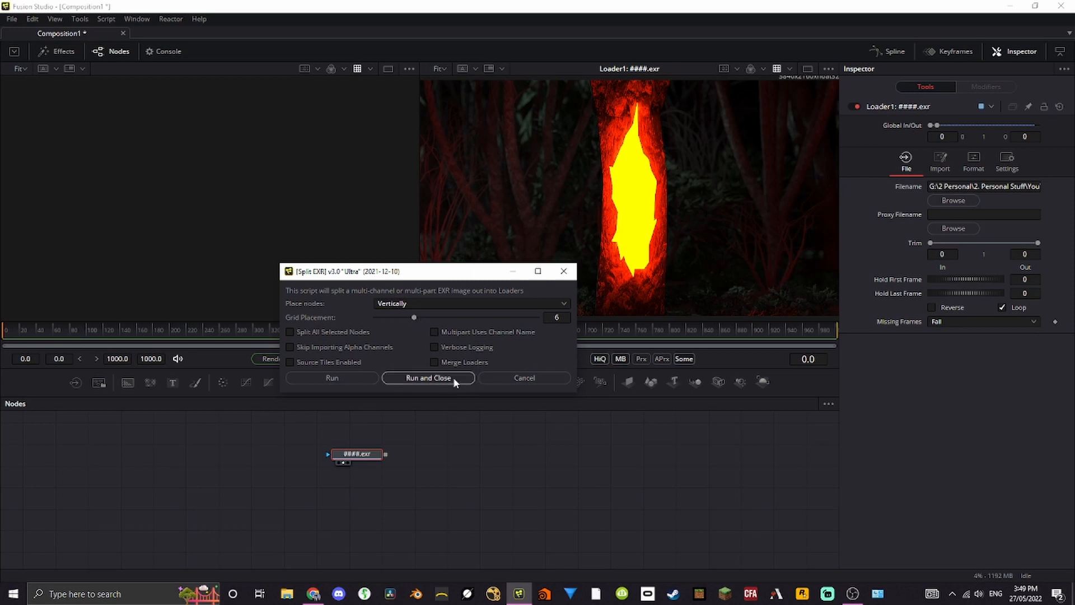
click(428, 377)
mouse_move(472, 476)
mouse_down()
mouse_move(430, 448)
mouse_move(476, 470)
mouse_up()
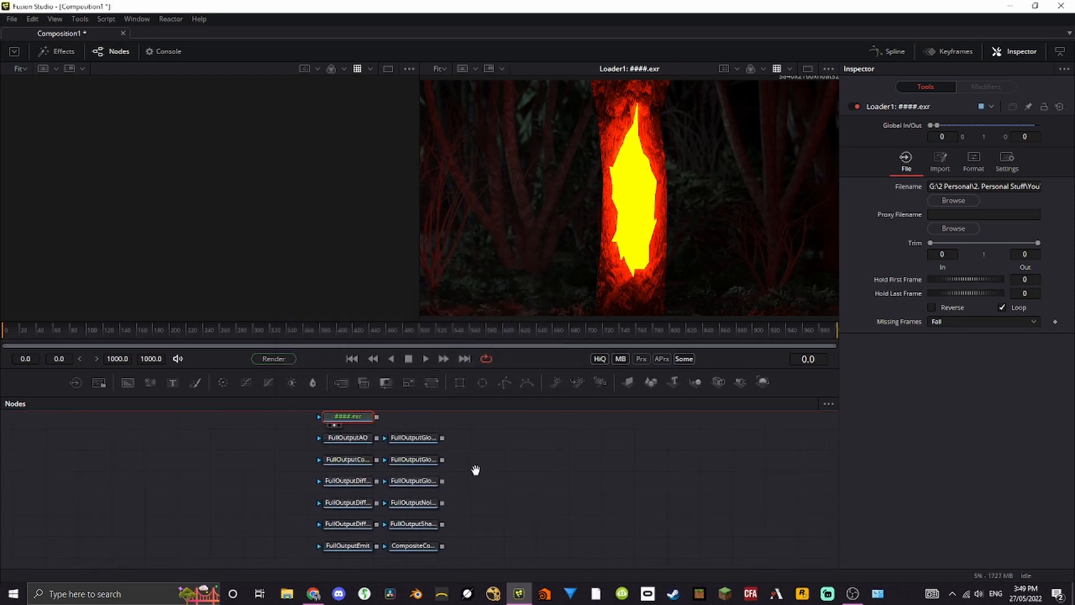
Reposition the FullOutputDiffDir loader between the other two diffuse loaders and display it in the first viewer
click(354, 443)
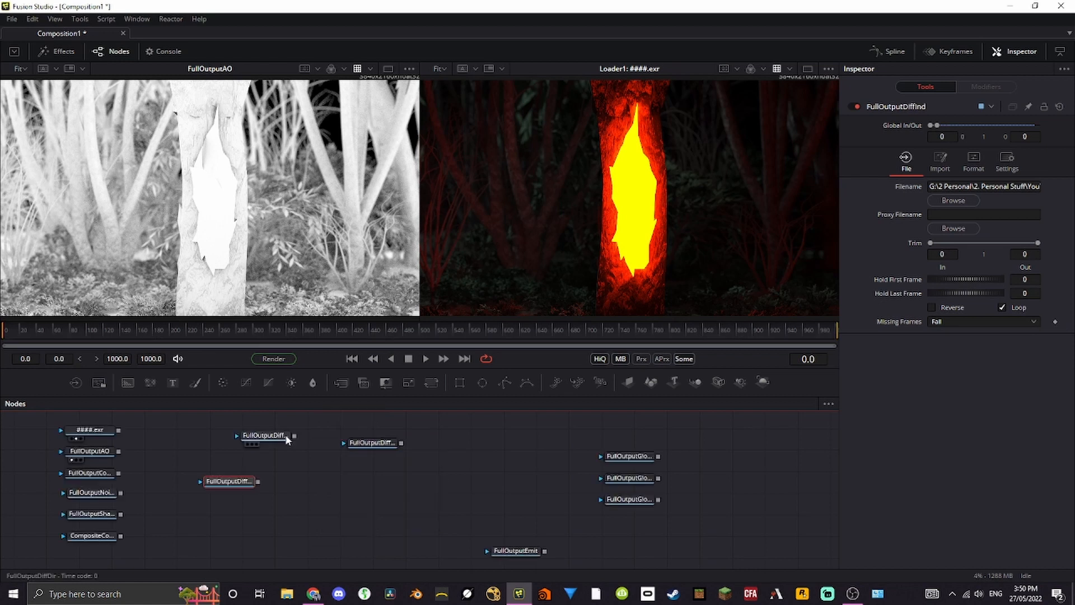
drag(266, 437, 284, 437)
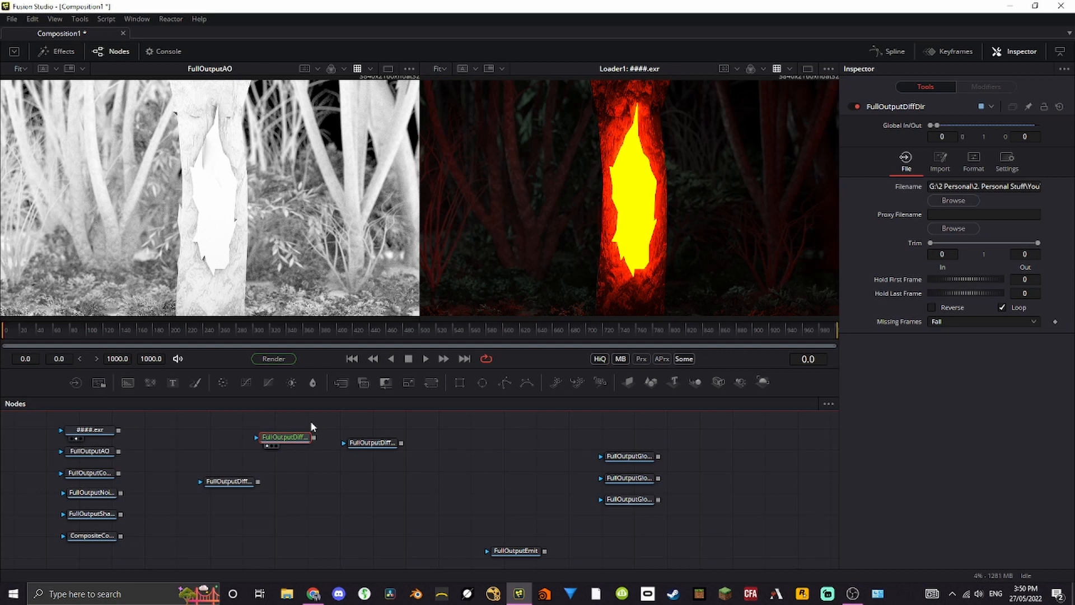
key(1)
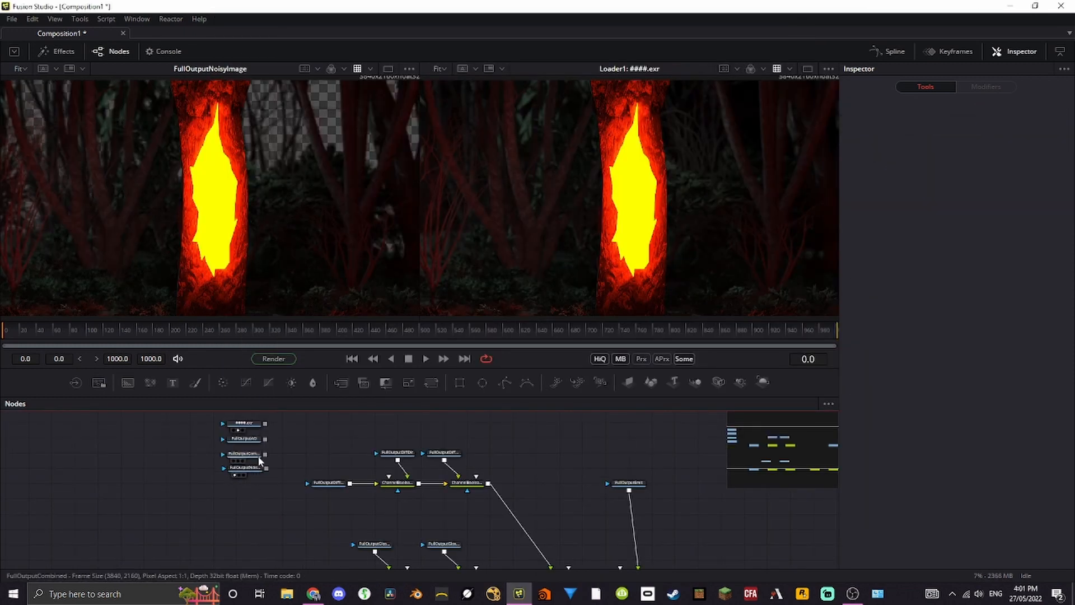
Compare the source loaders in the first viewer and keep FullOutputCombined displayed beside the ####.exr loader
click(259, 458)
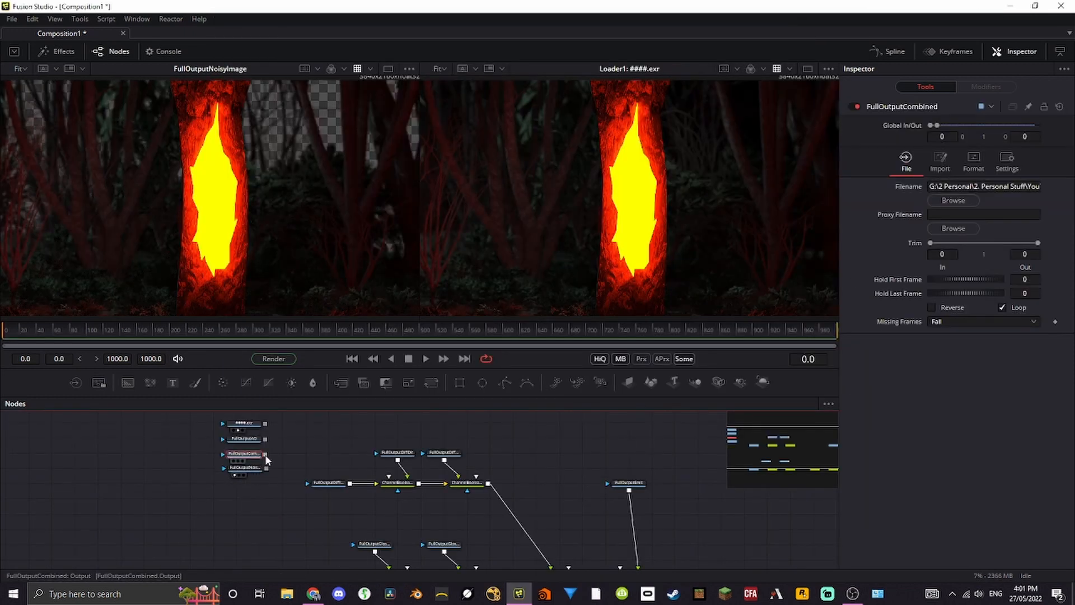
key(1)
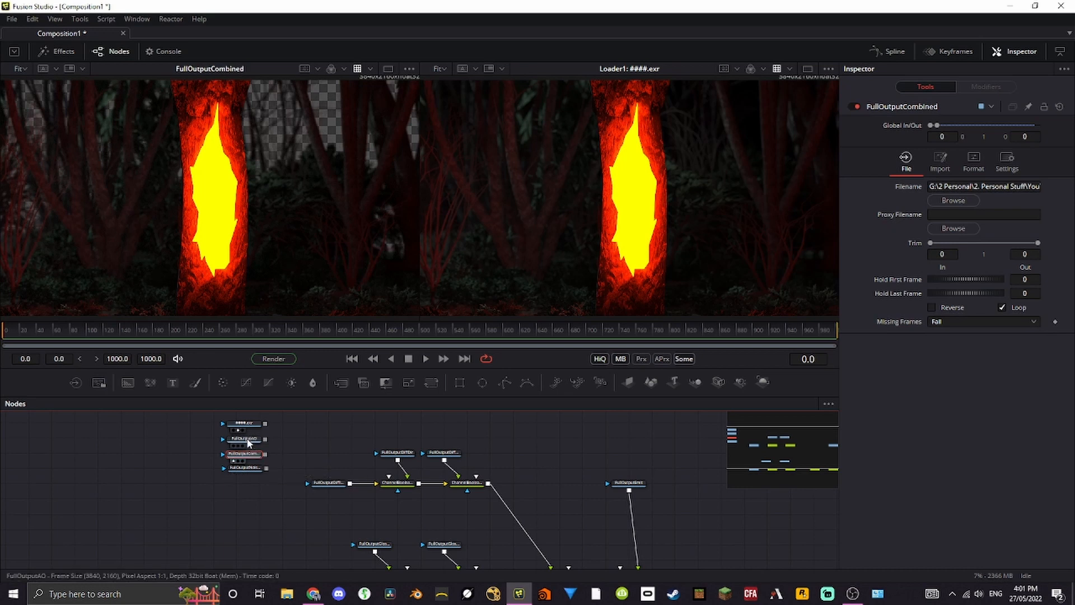
click(254, 468)
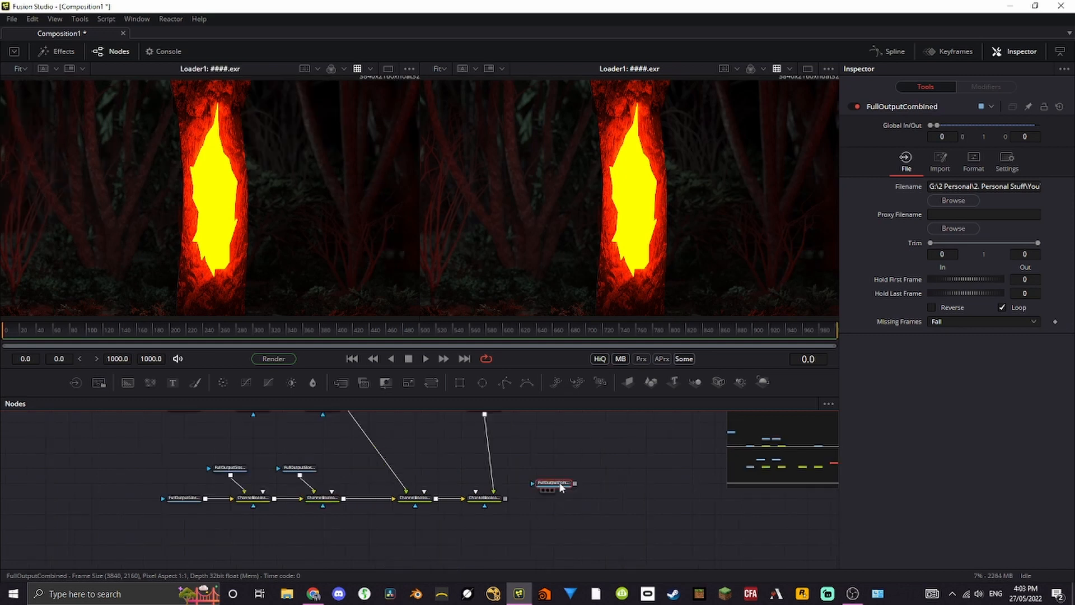
key(1)
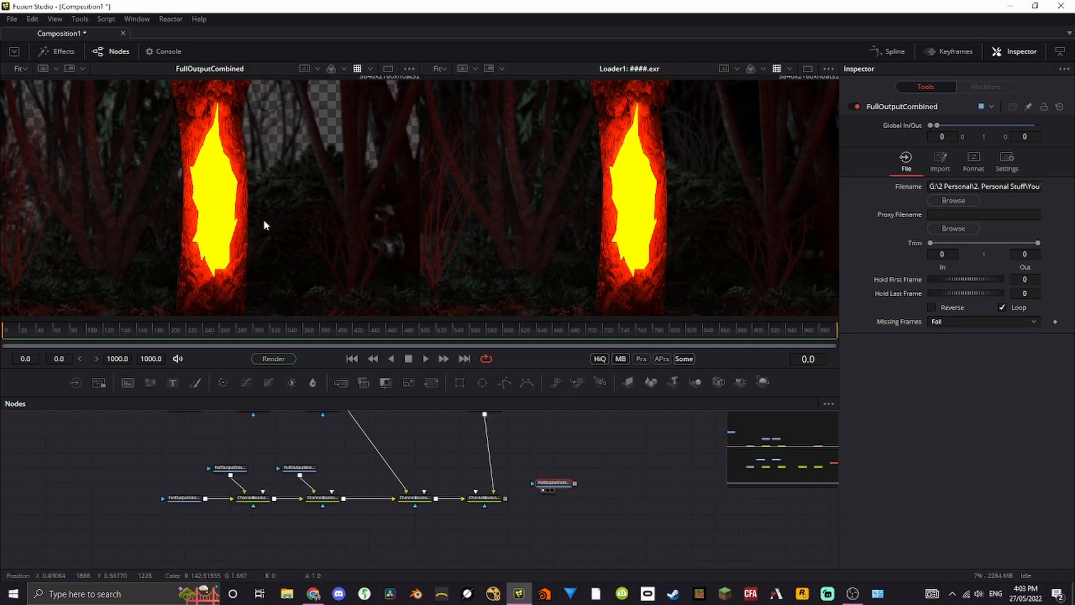
Move the FullOutputCombined loader below the end of the ChannelBooleans chain and set the Background1 color to white
drag(559, 489, 492, 548)
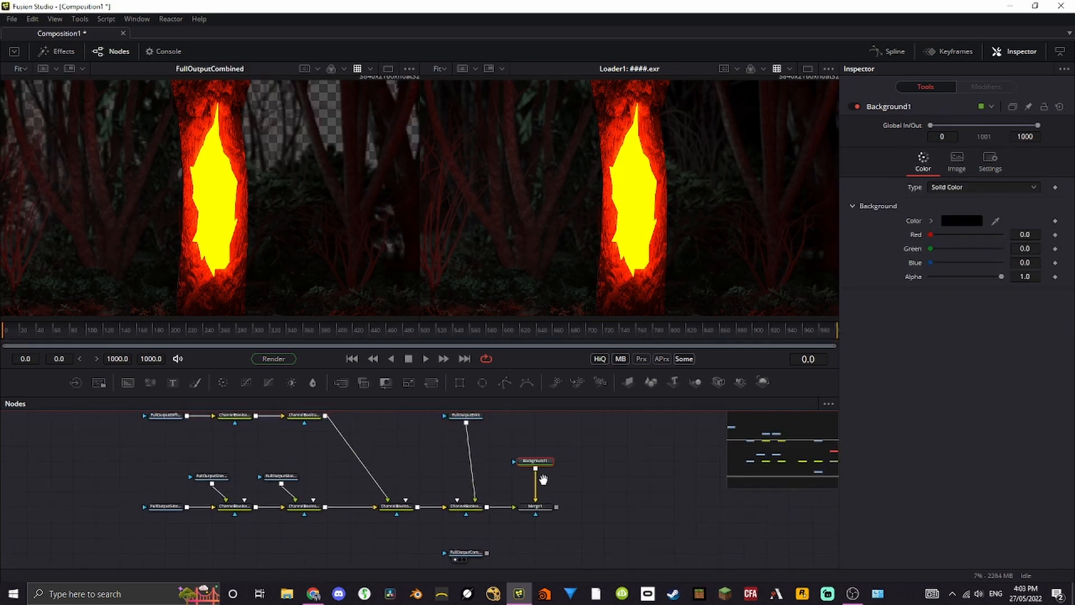
drag(543, 479, 487, 482)
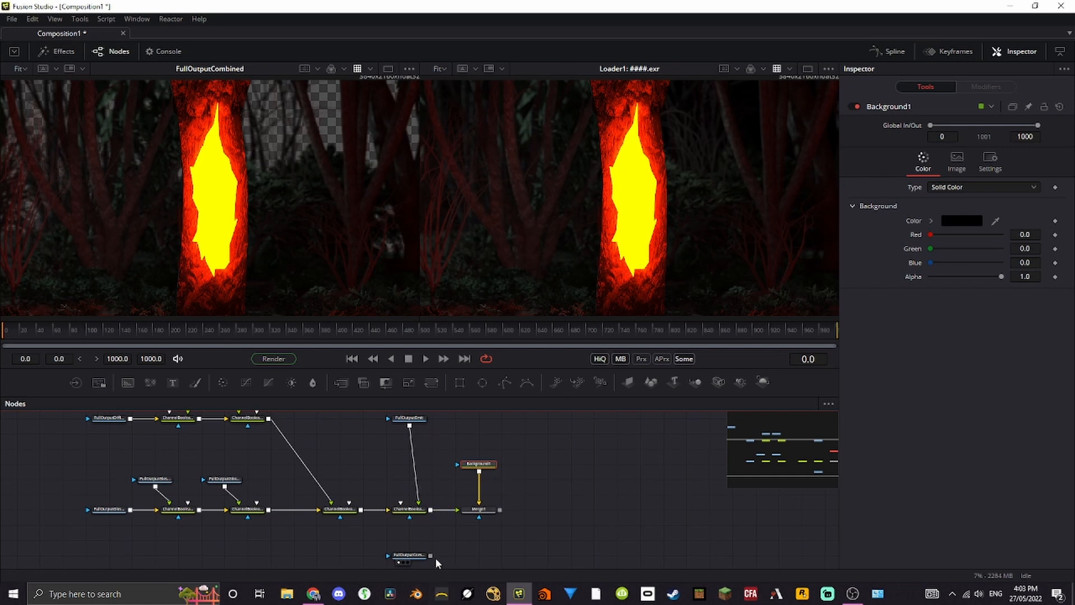
click(966, 218)
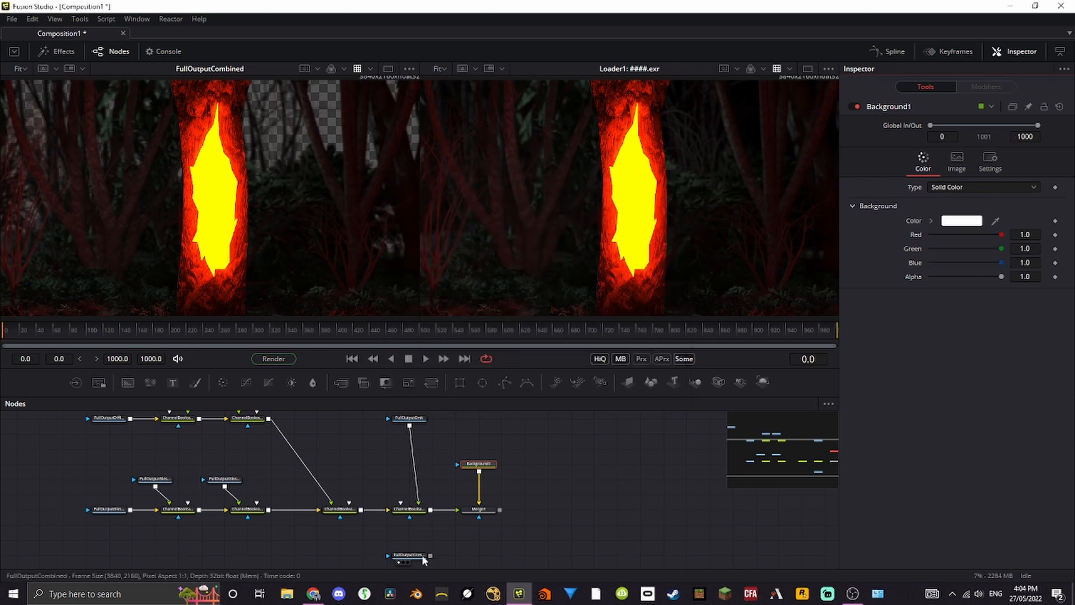
Display FullOutputCombined in the first viewer and connect its output to the Merge1 node's mask input
click(421, 555)
key(1)
key(1)
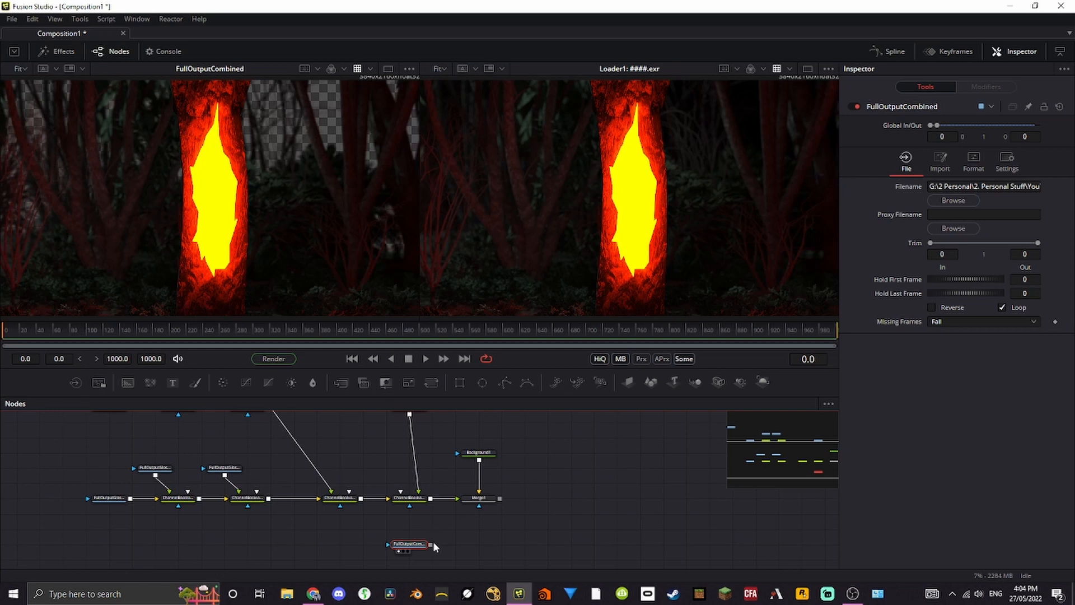
drag(430, 545, 479, 501)
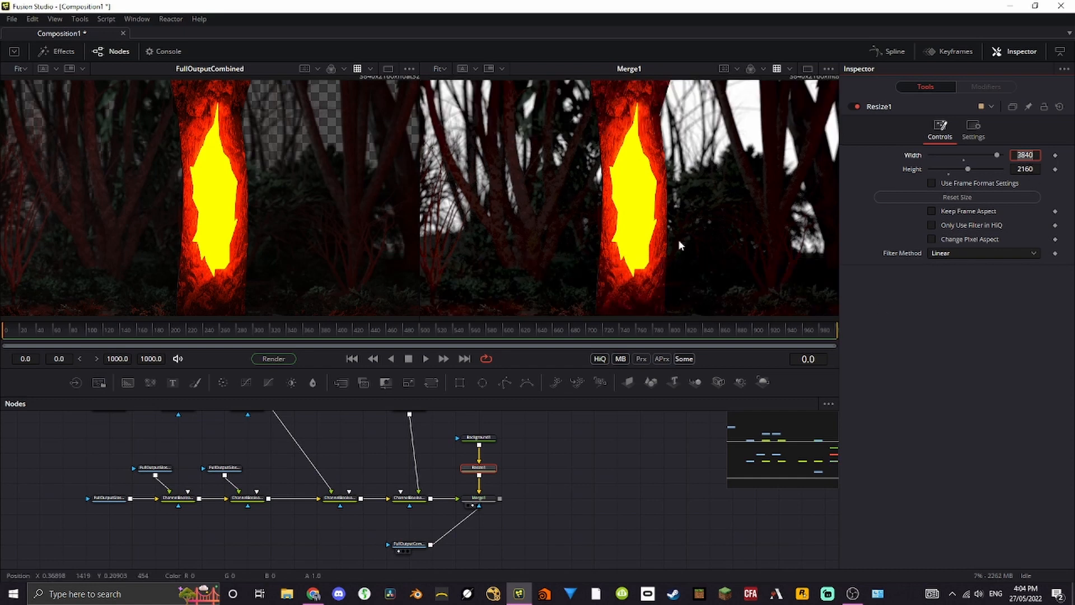
Lower the alpha of the Background1 node to the minimum of its range
click(478, 438)
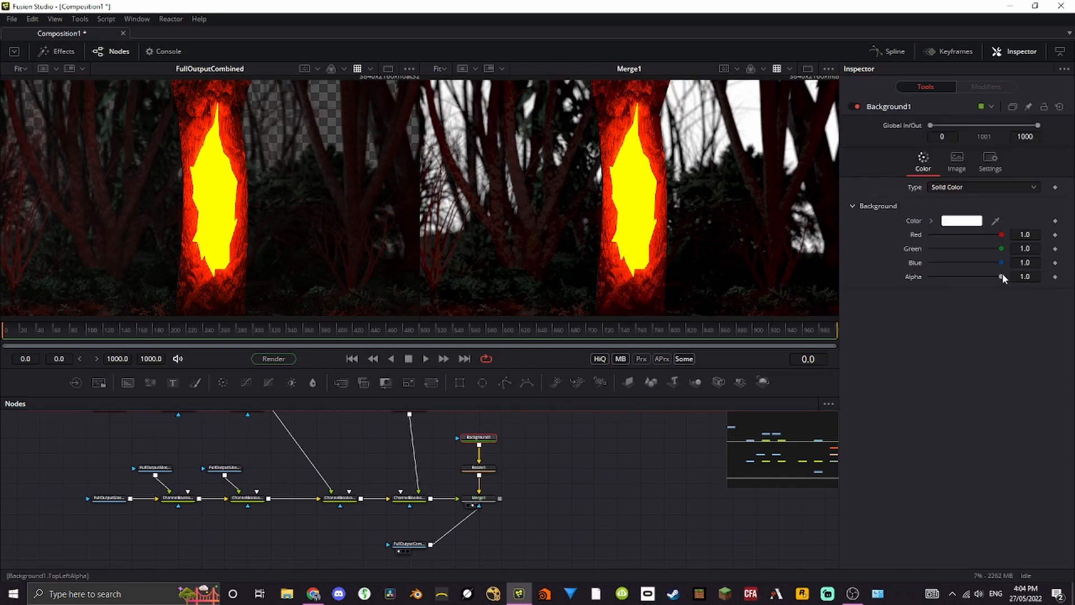
drag(1002, 276, 875, 279)
drag(930, 277, 901, 274)
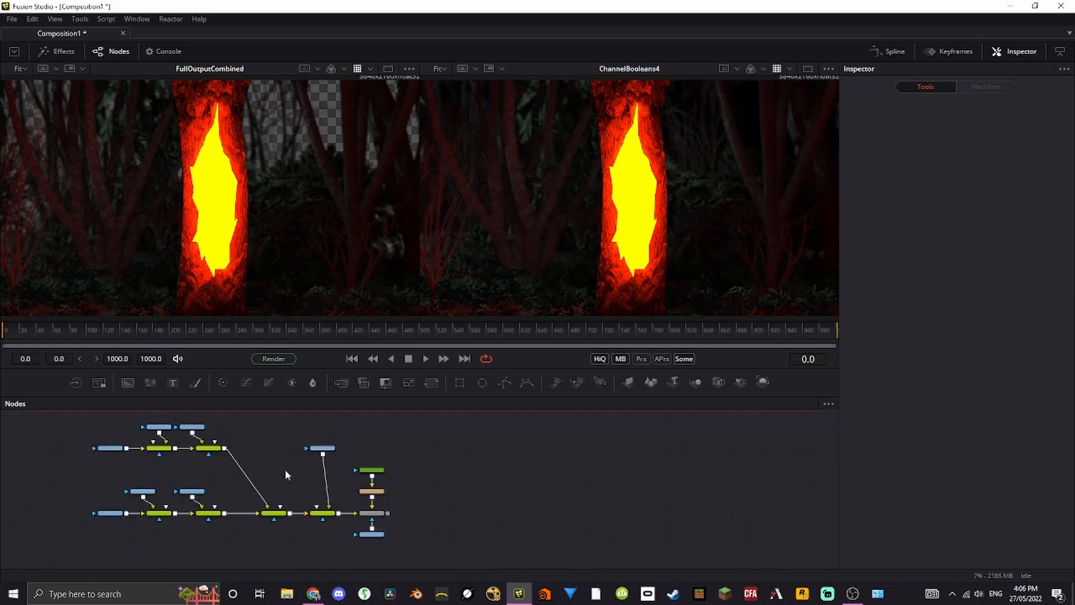
Display the Merge1 node in the second viewer to inspect the composite over the background, then clear the selection
click(378, 514)
key(2)
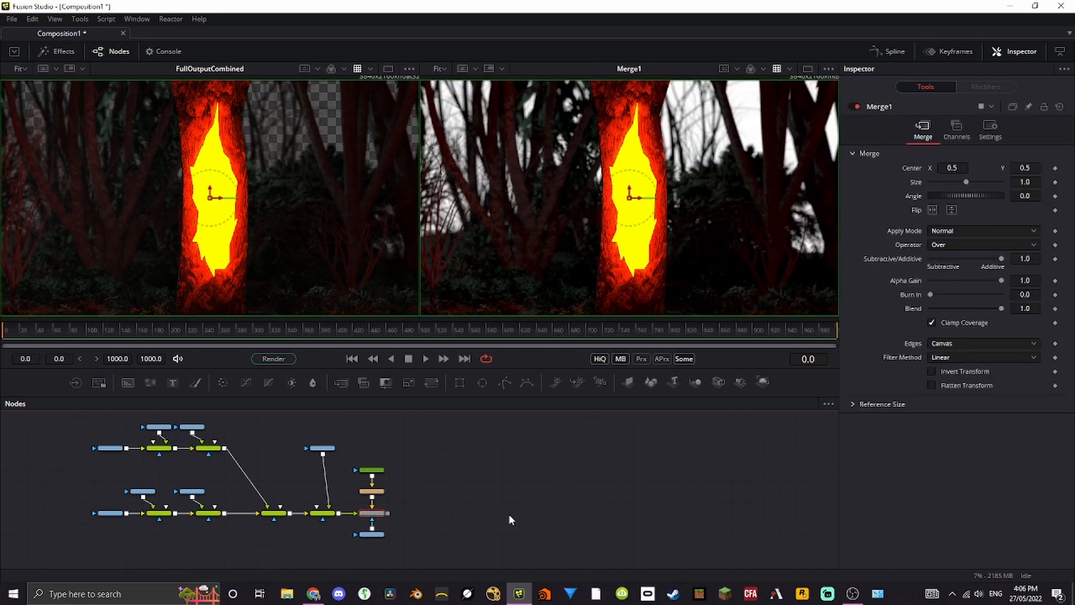
drag(508, 513, 475, 517)
click(469, 519)
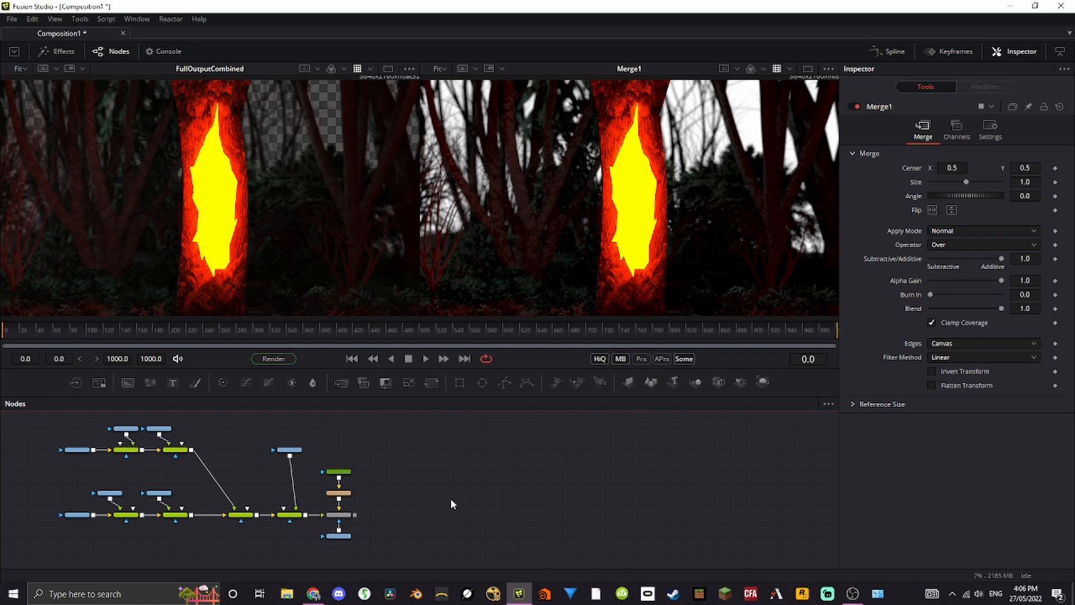
Add a Loader node in the empty area of the node graph and load the Base Footage EXR sequence
key(shift+space)
text(loader)
key(Return)
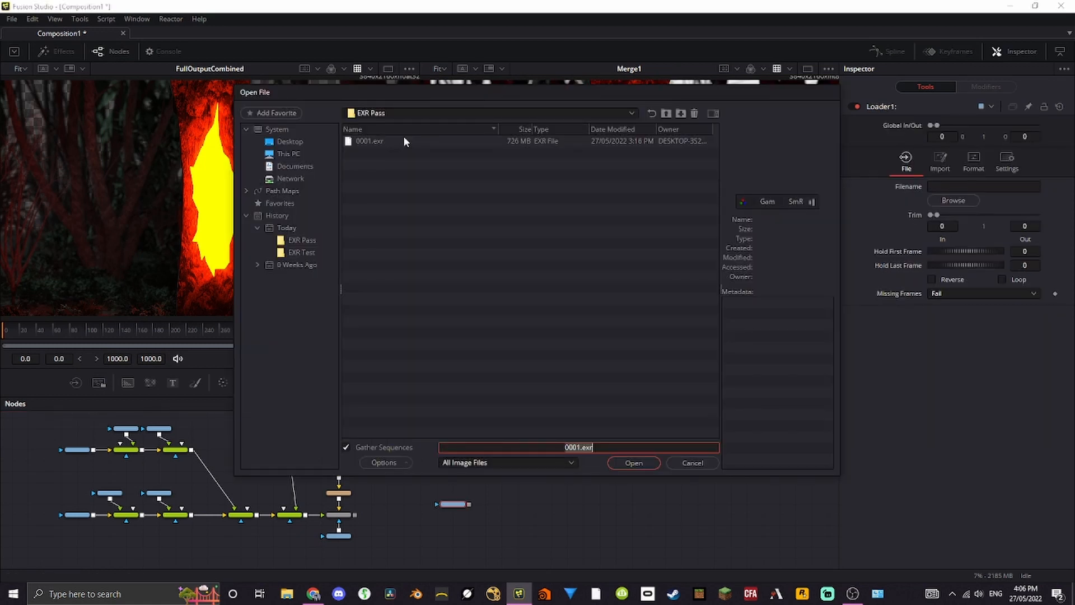
double_click(404, 140)
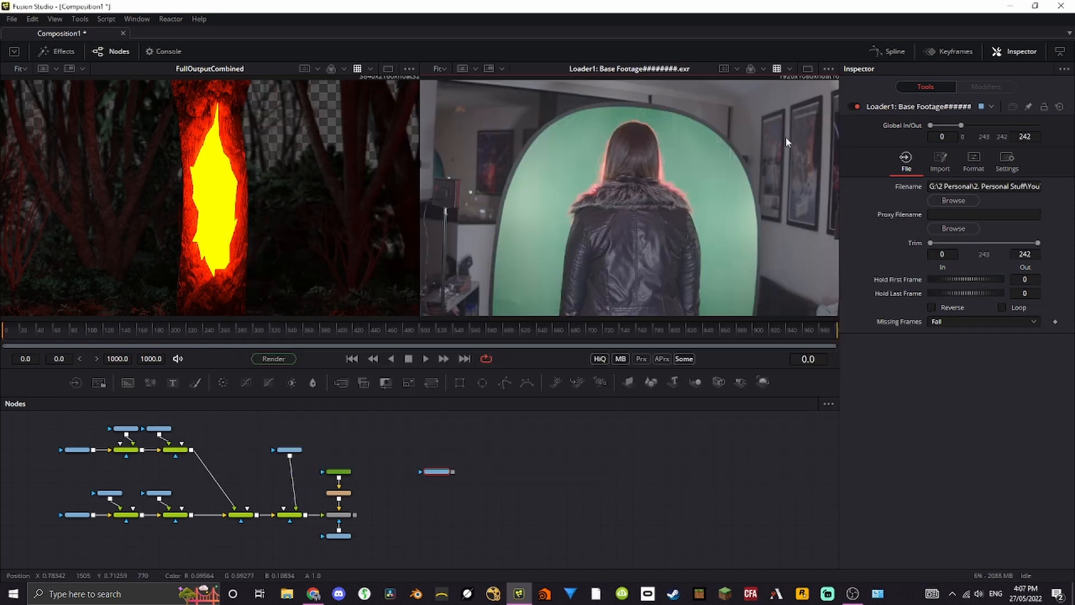
Disable the viewer LUT for the green-screen footage and display the Base Footage loader in the first viewer, repositioning its node
click(778, 70)
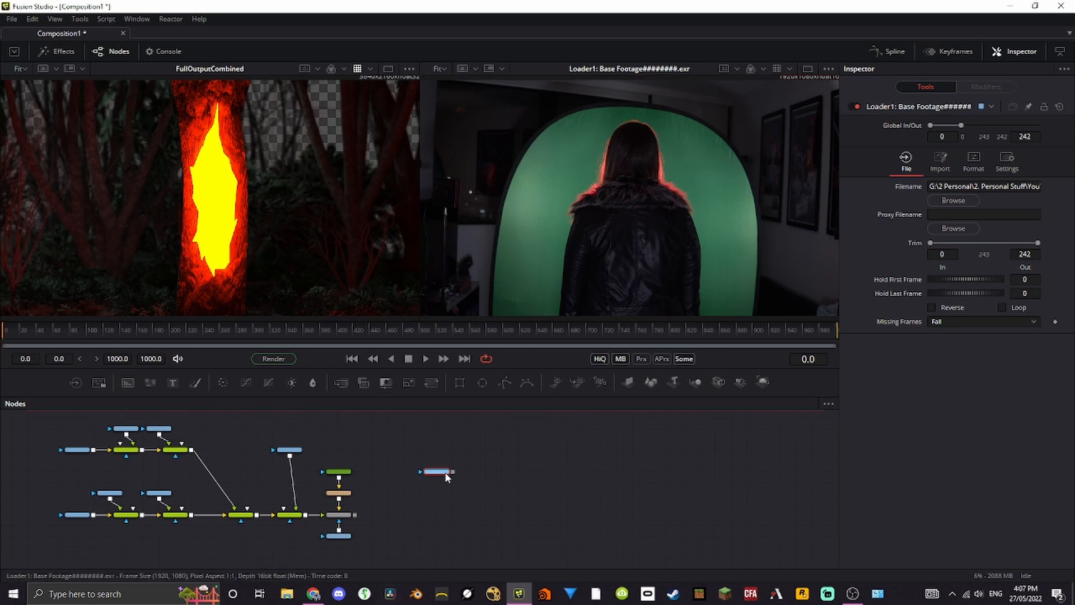
drag(437, 472, 471, 444)
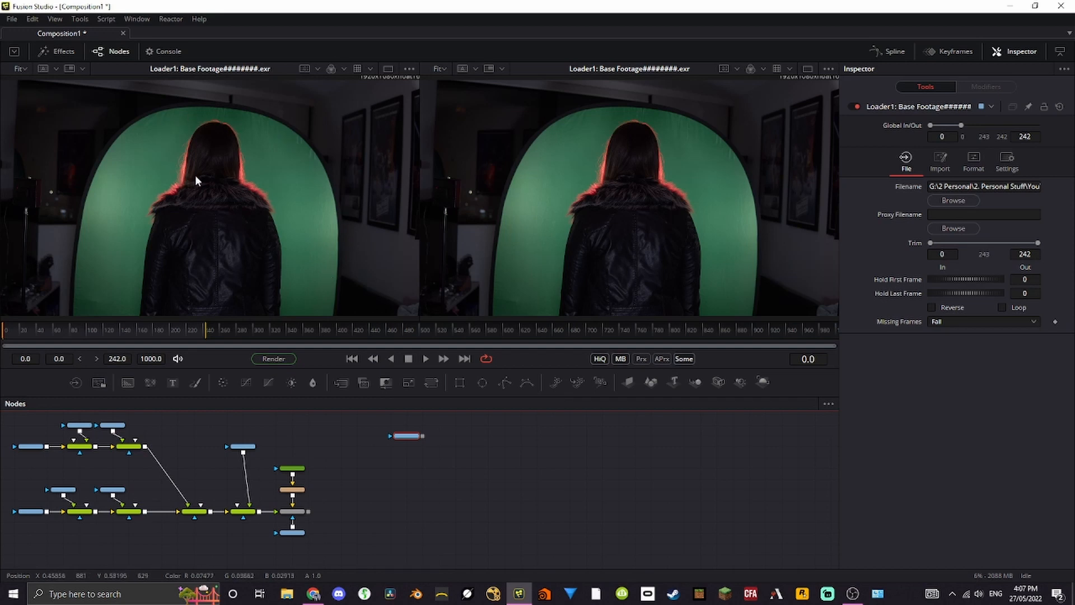
Examine the hair strands and fur collar edges against the green screen up close, then fit the footage in the viewer
scroll(218, 115, up, 8)
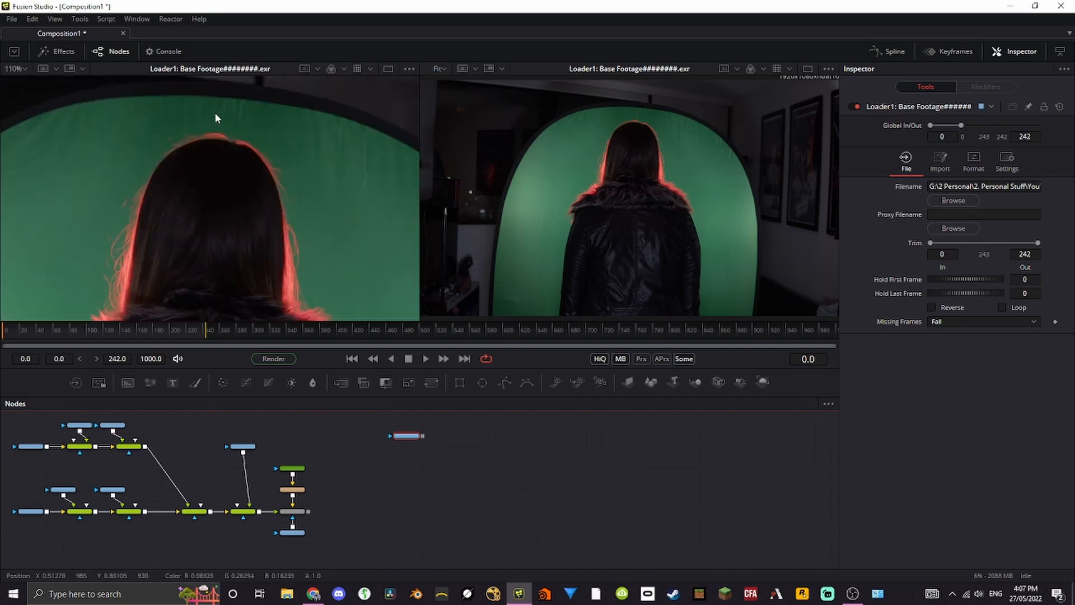
drag(182, 212, 233, 216)
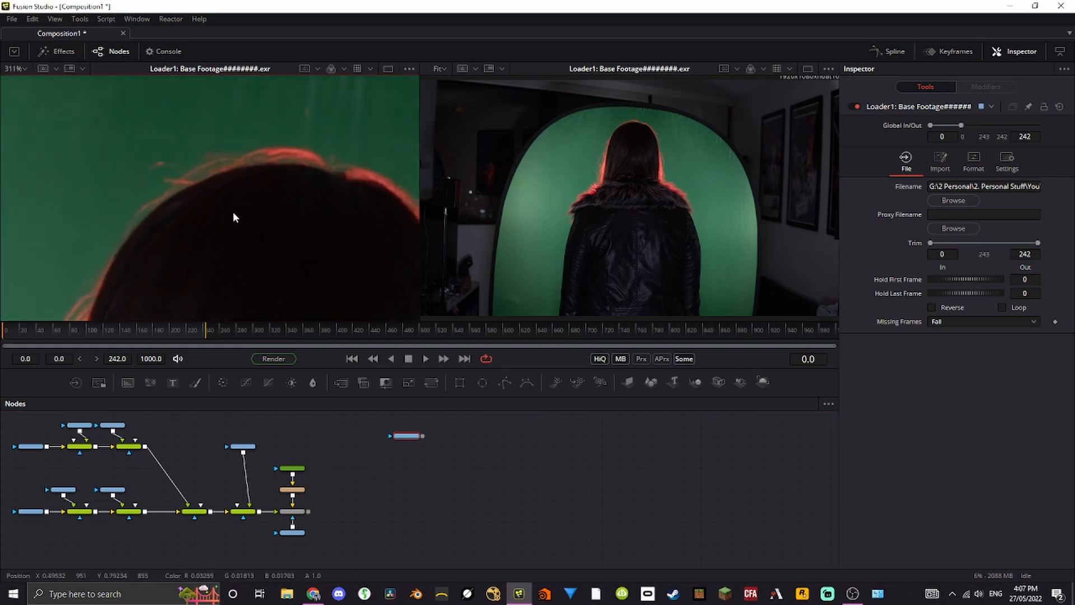
drag(148, 230, 241, 155)
drag(174, 289, 258, 132)
drag(187, 258, 271, 149)
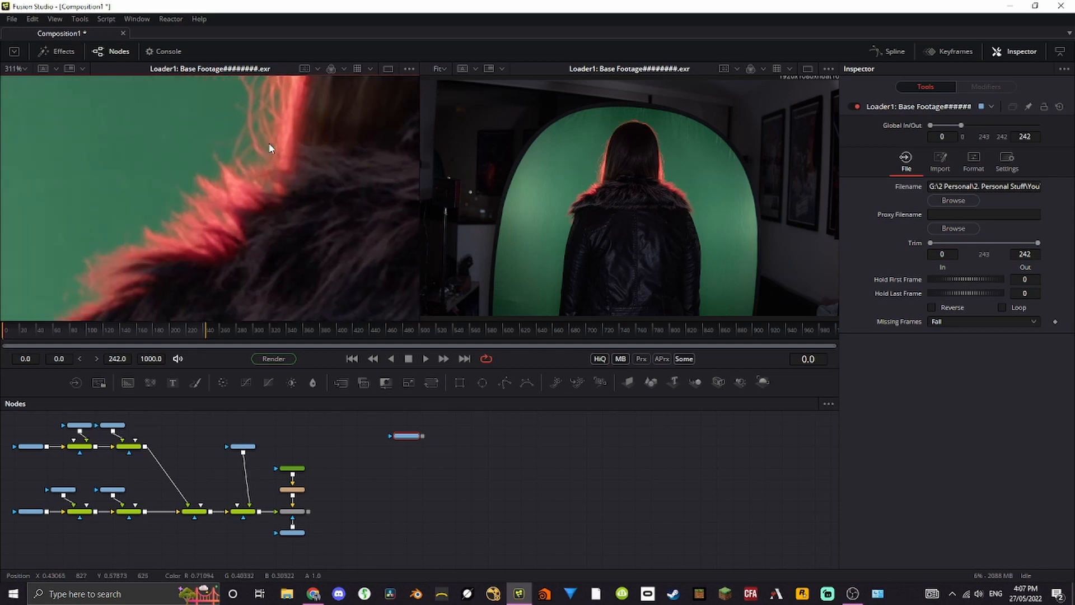
drag(204, 240, 276, 175)
drag(130, 295, 257, 172)
scroll(108, 204, down, 3)
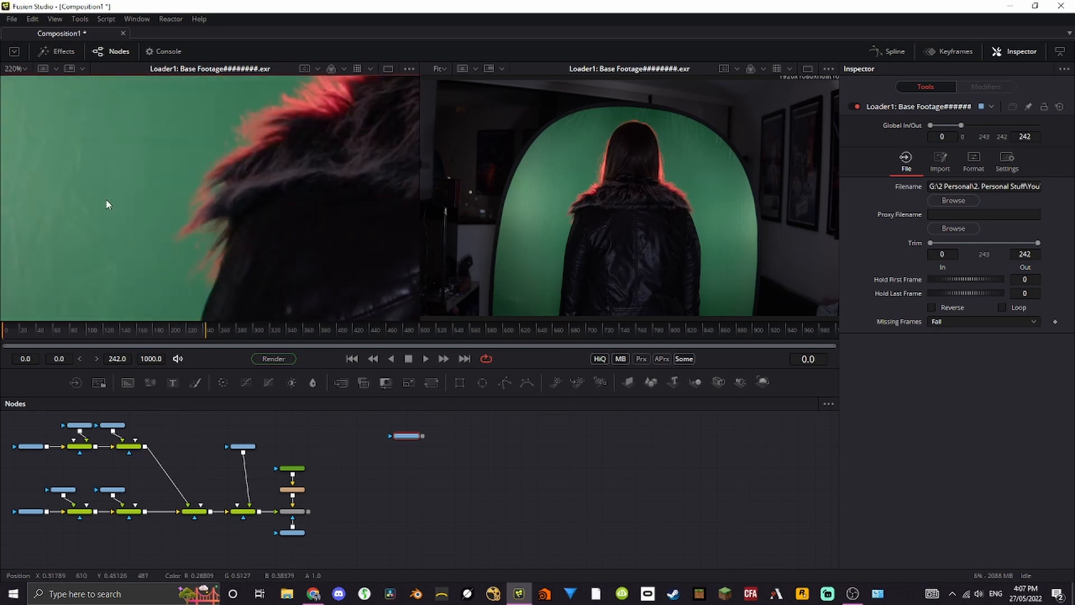
scroll(161, 175, up, 3)
drag(283, 139, 157, 241)
scroll(157, 241, down, 5)
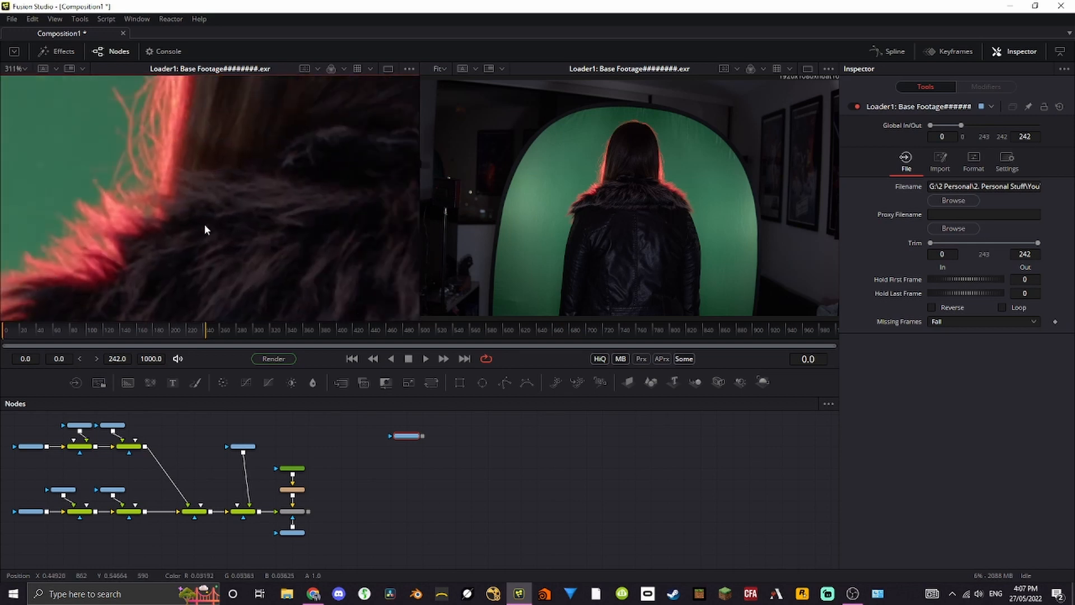
scroll(249, 197, down, 2)
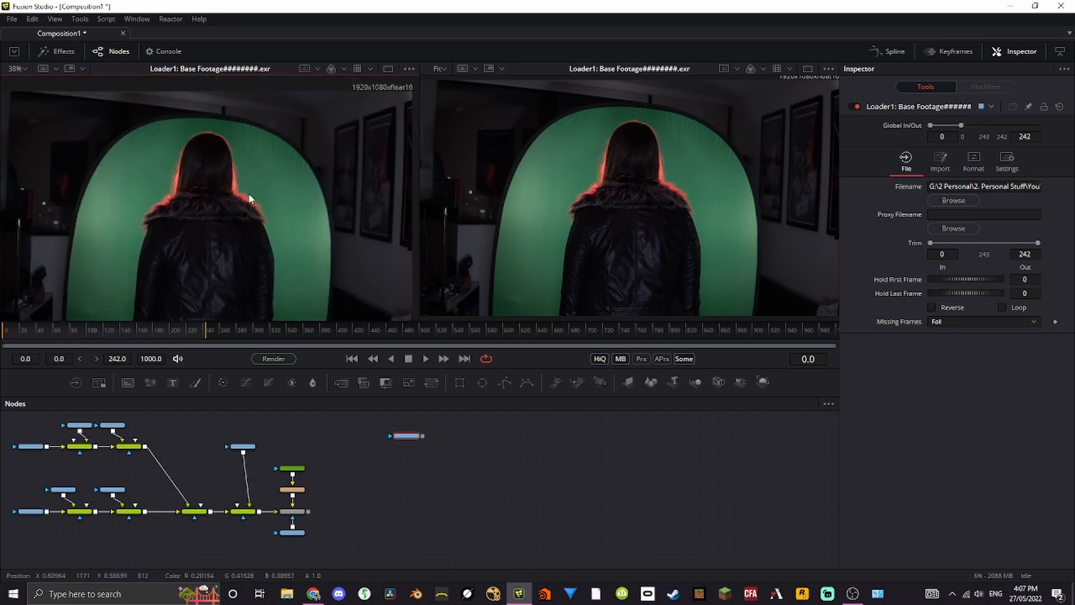
key(ctrl+f)
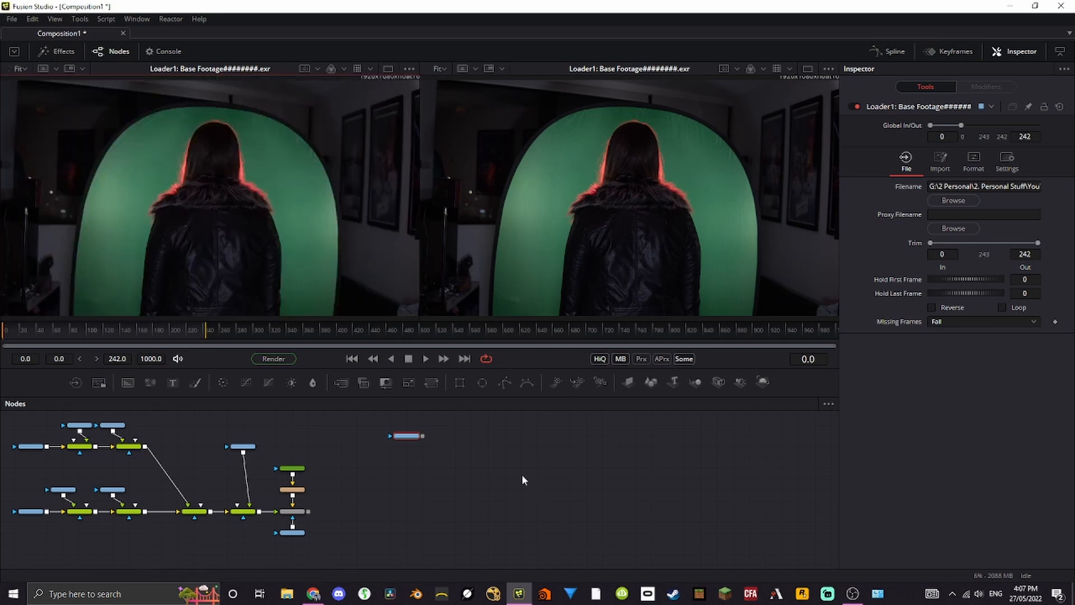
Add a Delta Keyer node beside the Base Footage loader, leaving it unconnected
click(498, 447)
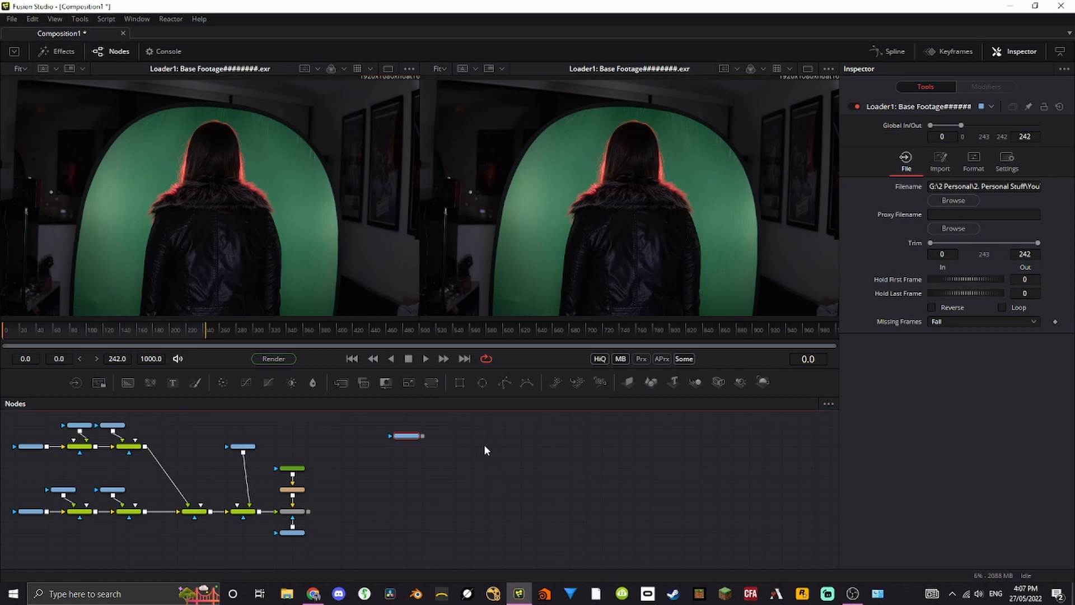
click(484, 450)
key(shift+space)
text(delta)
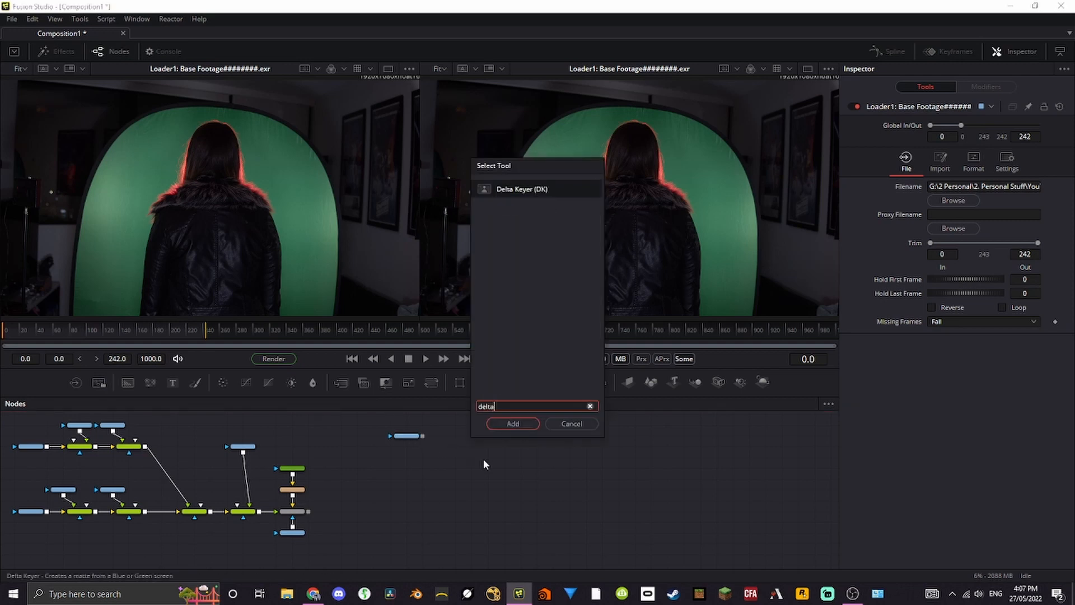
key(Return)
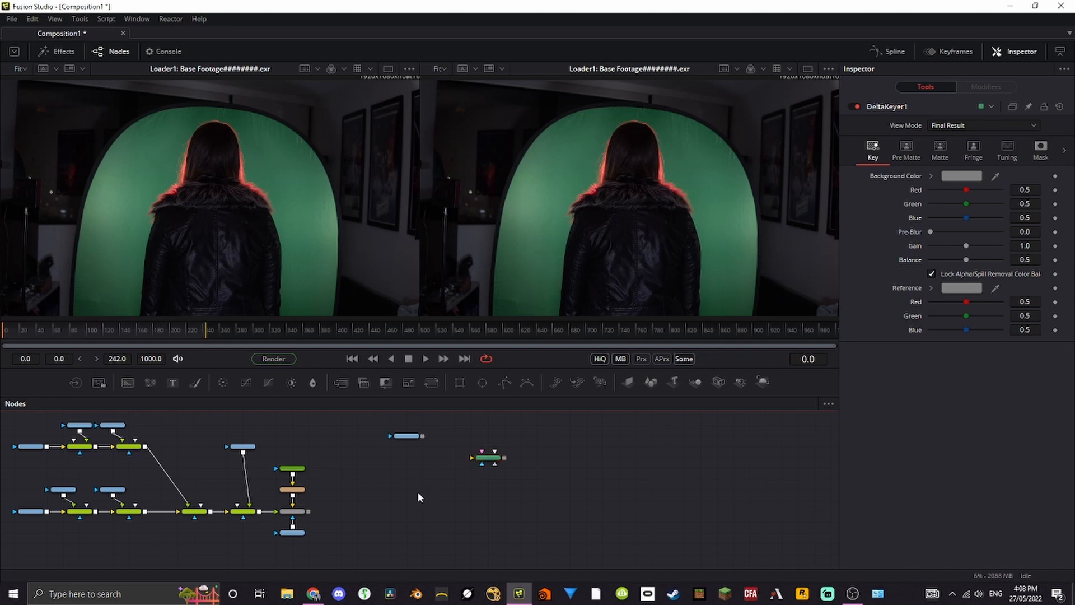
Add a Clean Plate node and position it below the loader and the Delta Keyer
key(shift+space)
text(c)
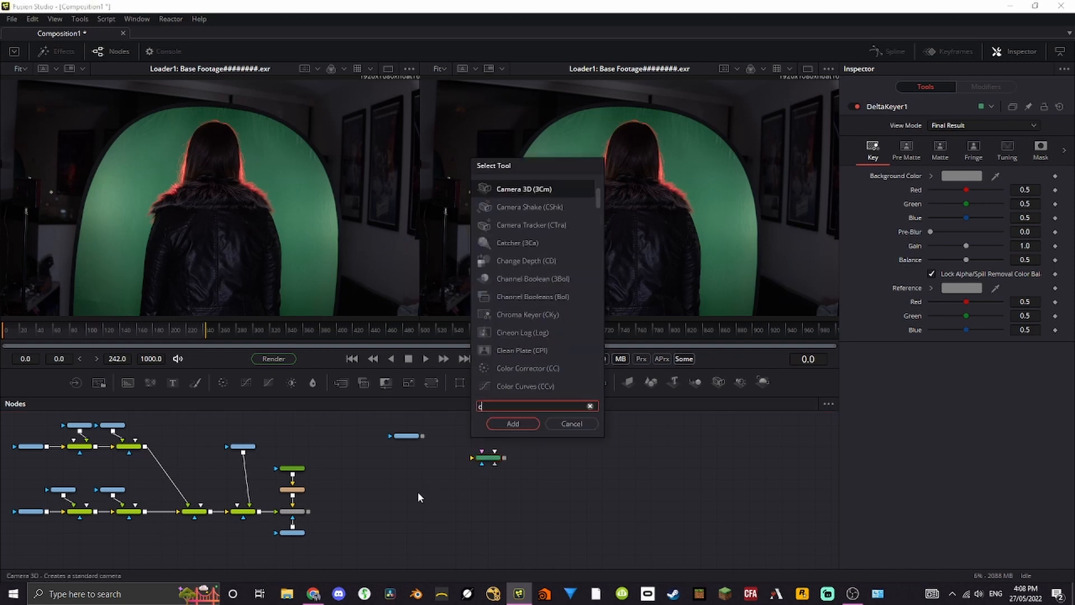
text(lean)
key(Return)
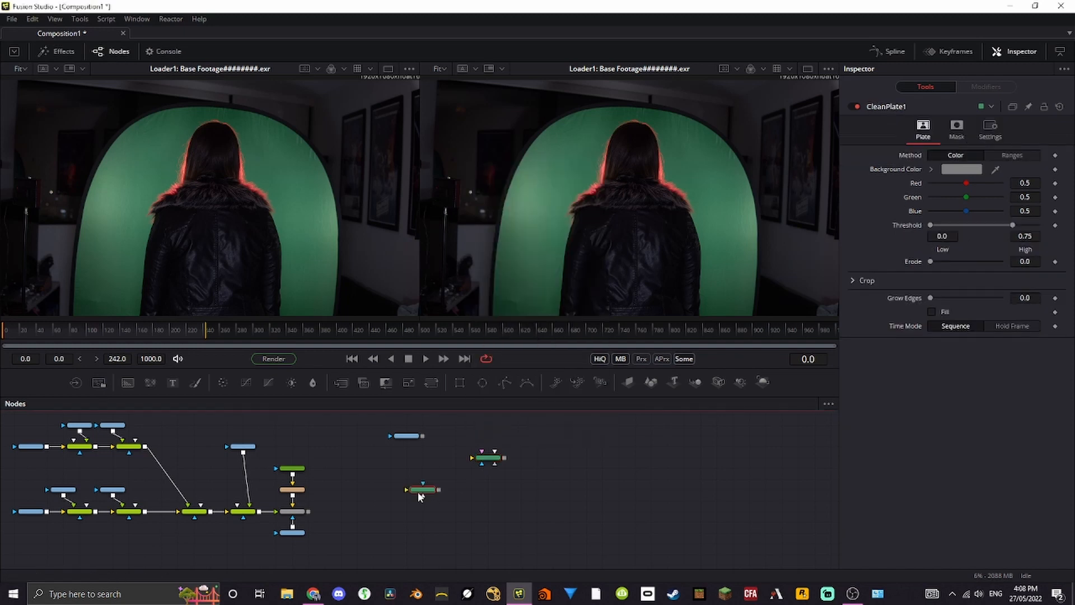
drag(426, 490, 443, 489)
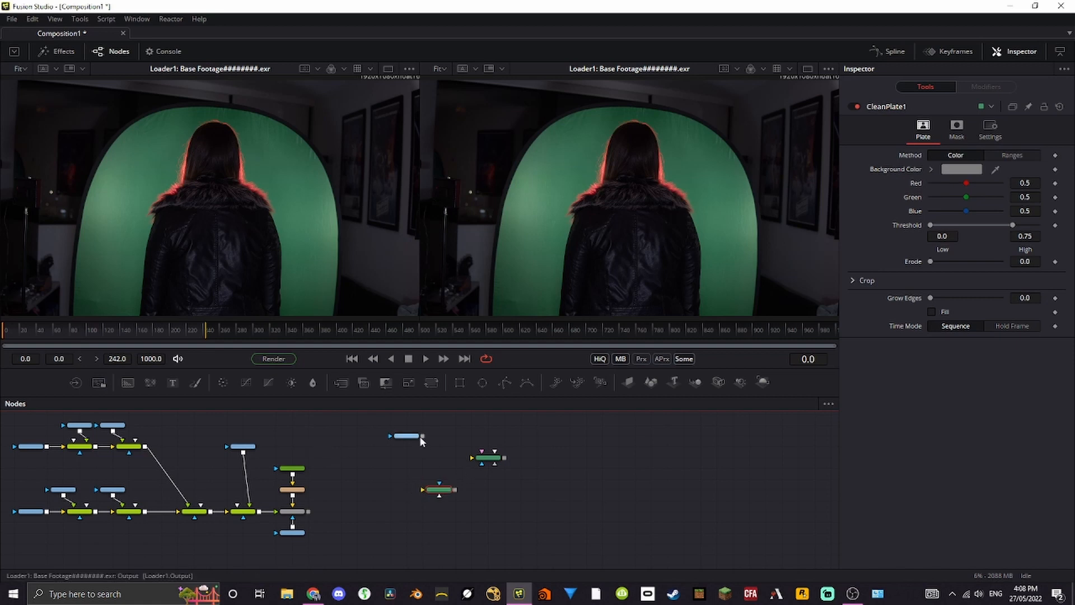
Connect the Base Footage loader to both the Clean Plate and Delta Keyer inputs and display CleanPlate1 in the first viewer
drag(407, 442, 430, 493)
drag(408, 443, 483, 462)
drag(441, 491, 505, 500)
key(1)
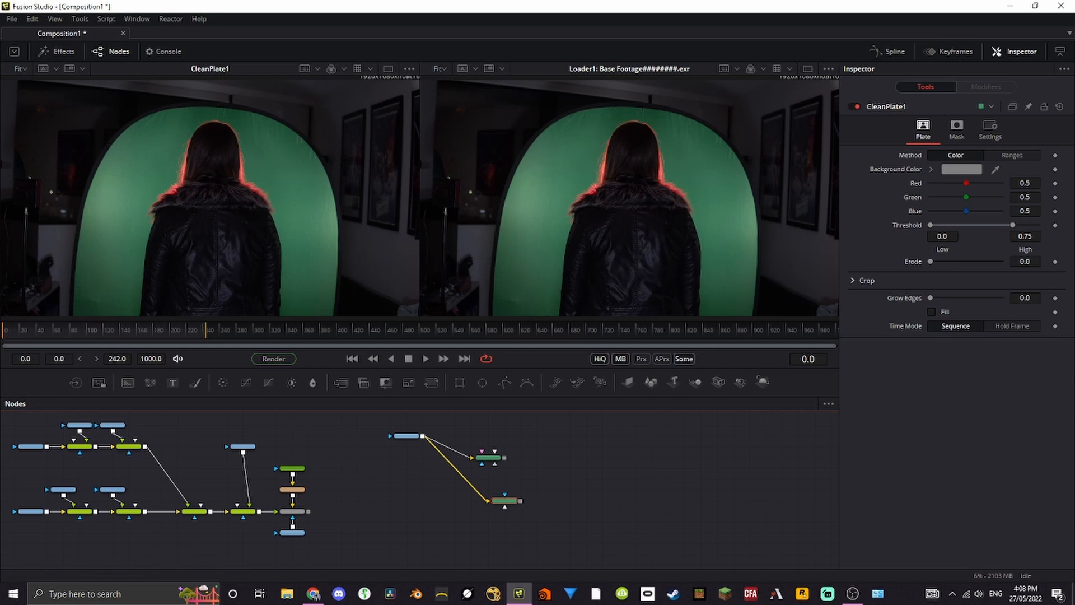
Sample the green screen as CleanPlate1's background color and set its threshold to 0.039 low and 0.717 high
drag(996, 175, 328, 162)
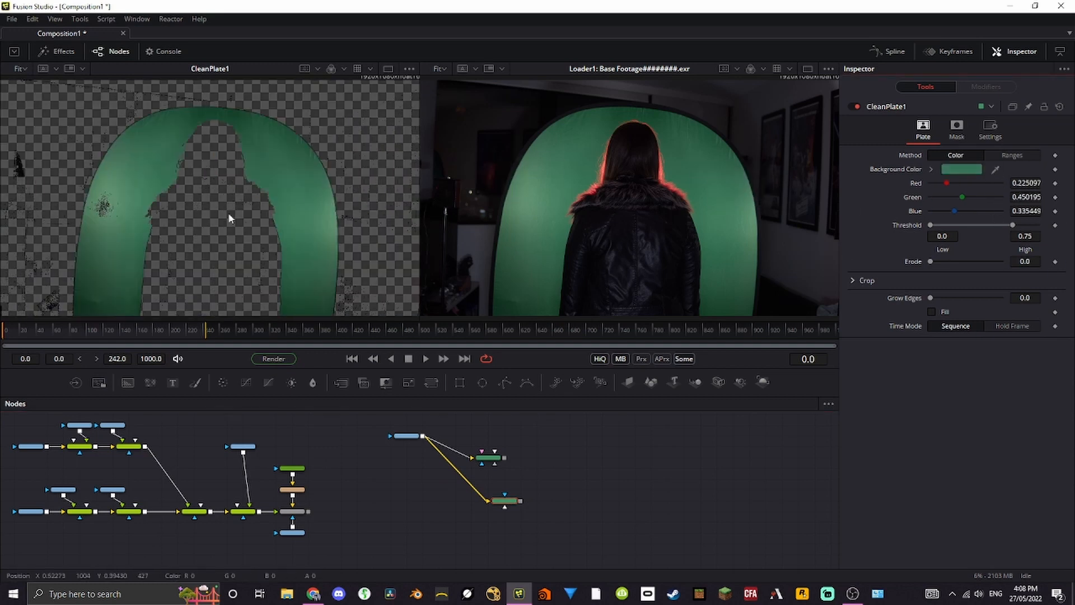
scroll(218, 115, up, 5)
scroll(298, 207, up, 2)
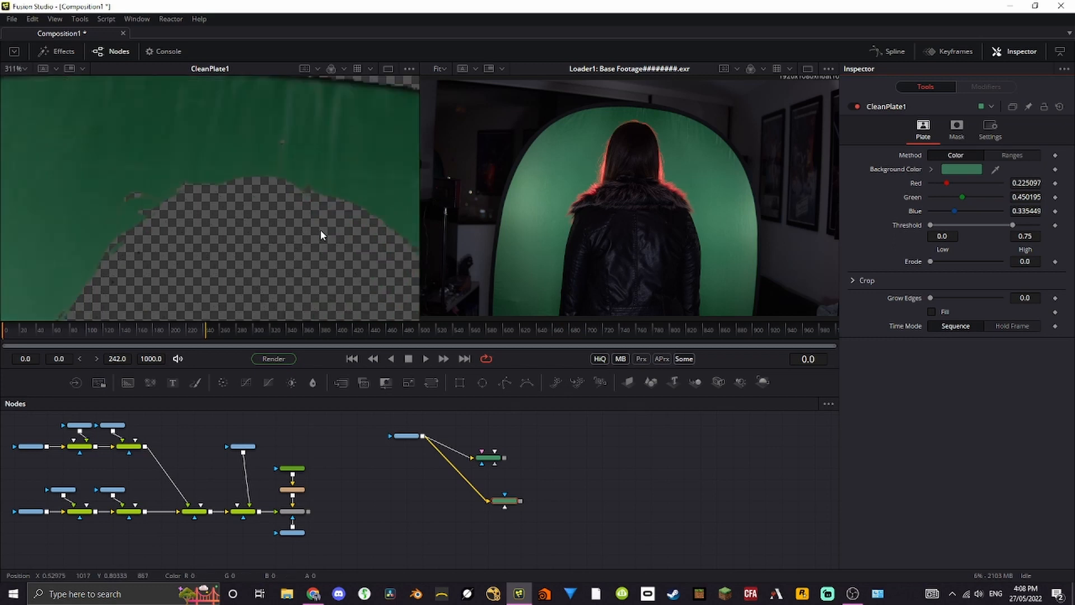
scroll(250, 185, down, 8)
drag(1012, 224, 1010, 225)
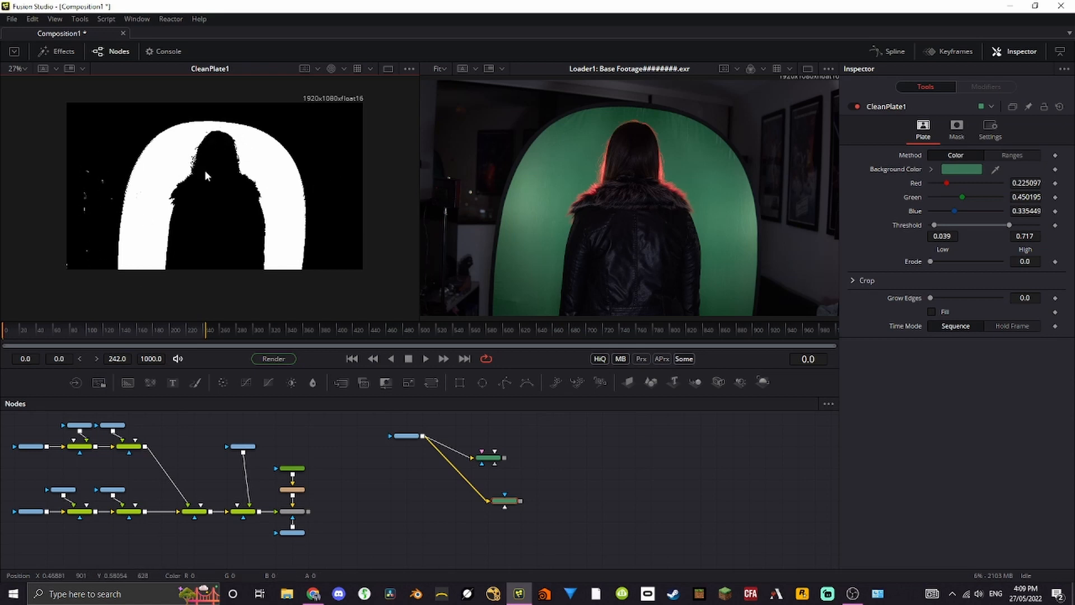
Examine CleanPlate1's alpha matte up close around the hair, shoulders and fur collar for edge detail
scroll(221, 128, up, 5)
scroll(219, 223, up, 4)
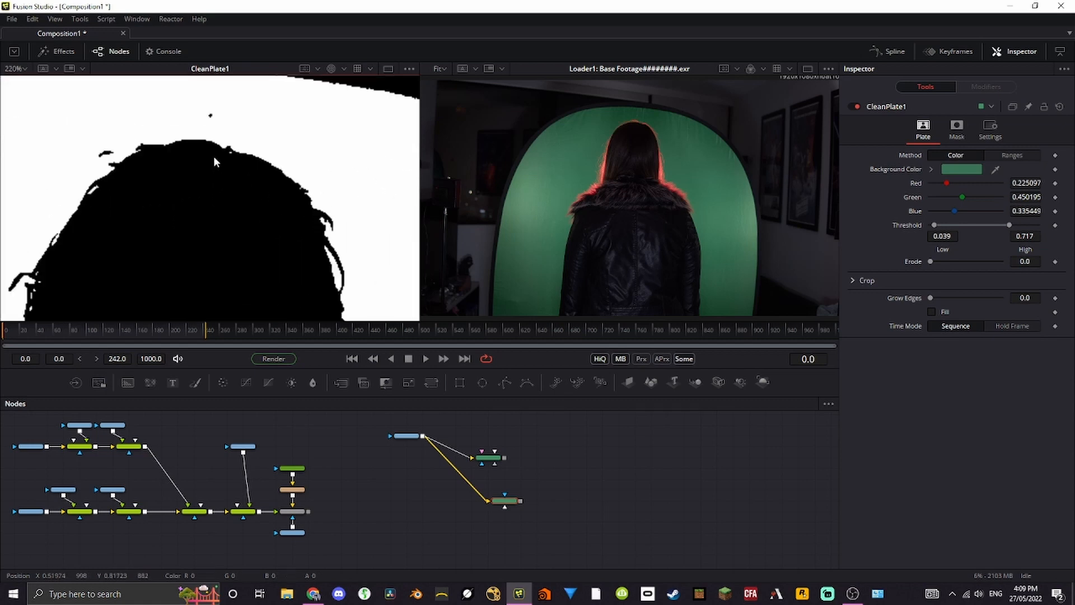
drag(223, 224, 280, 162)
drag(195, 261, 251, 182)
drag(229, 249, 263, 186)
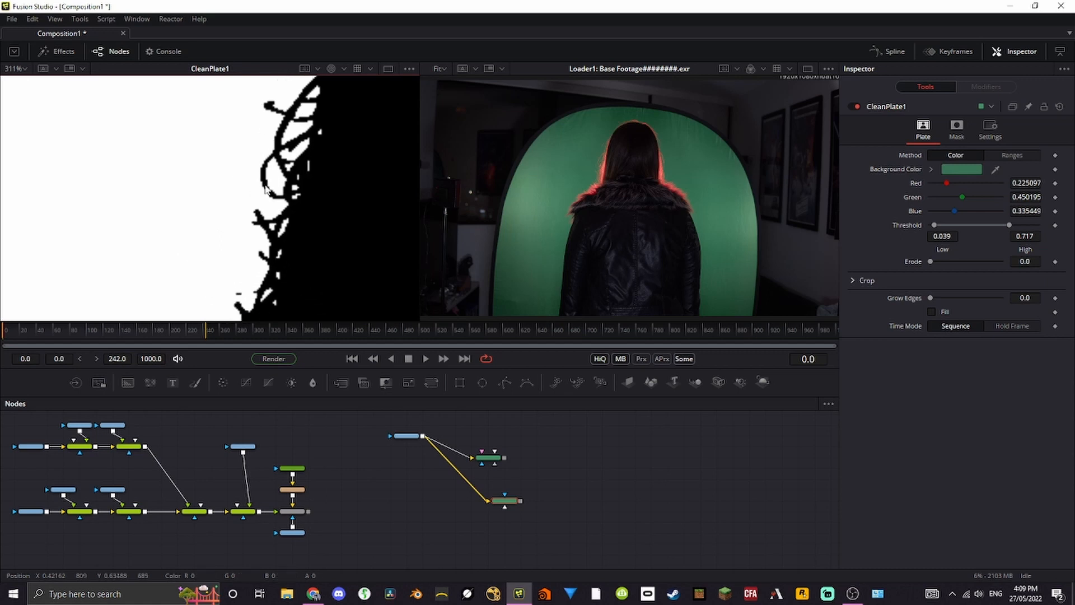
drag(256, 275, 185, 193)
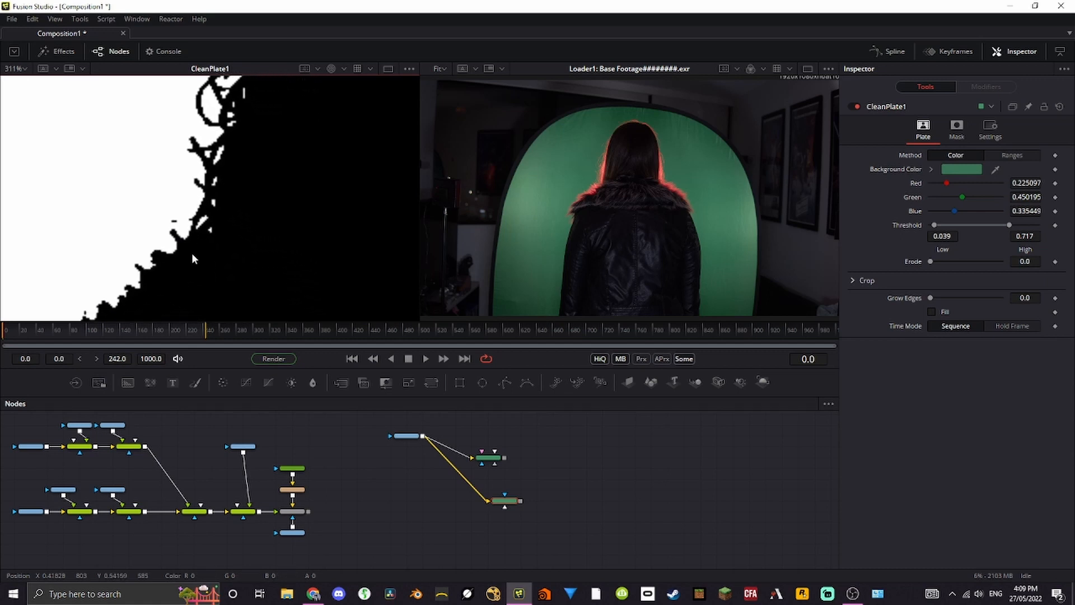
drag(241, 95, 224, 302)
drag(268, 129, 162, 257)
drag(250, 182, 136, 153)
drag(260, 252, 203, 167)
scroll(297, 144, down, 12)
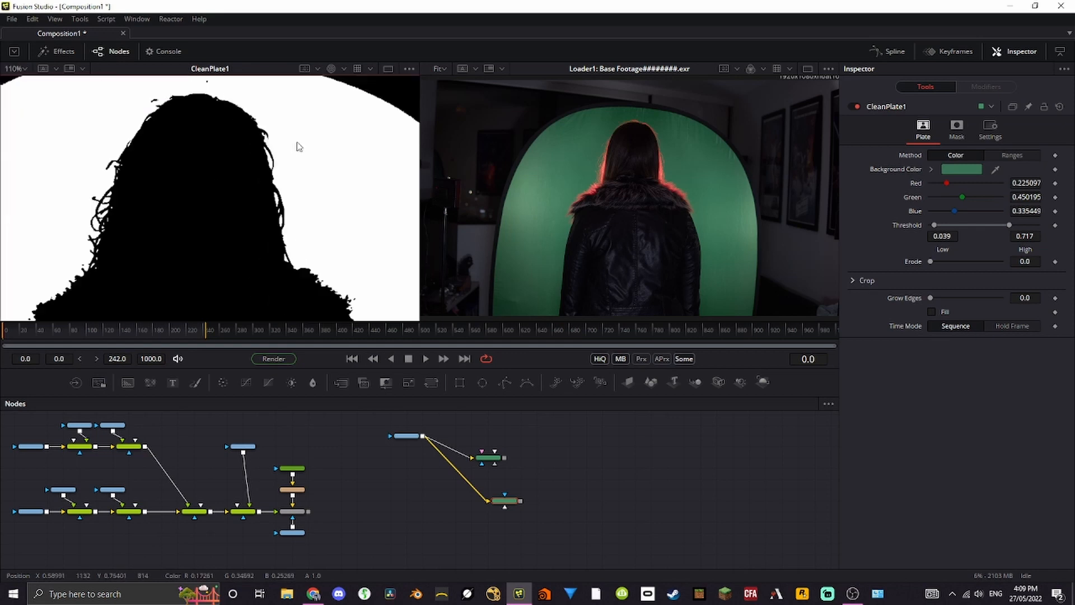
scroll(303, 185, down, 3)
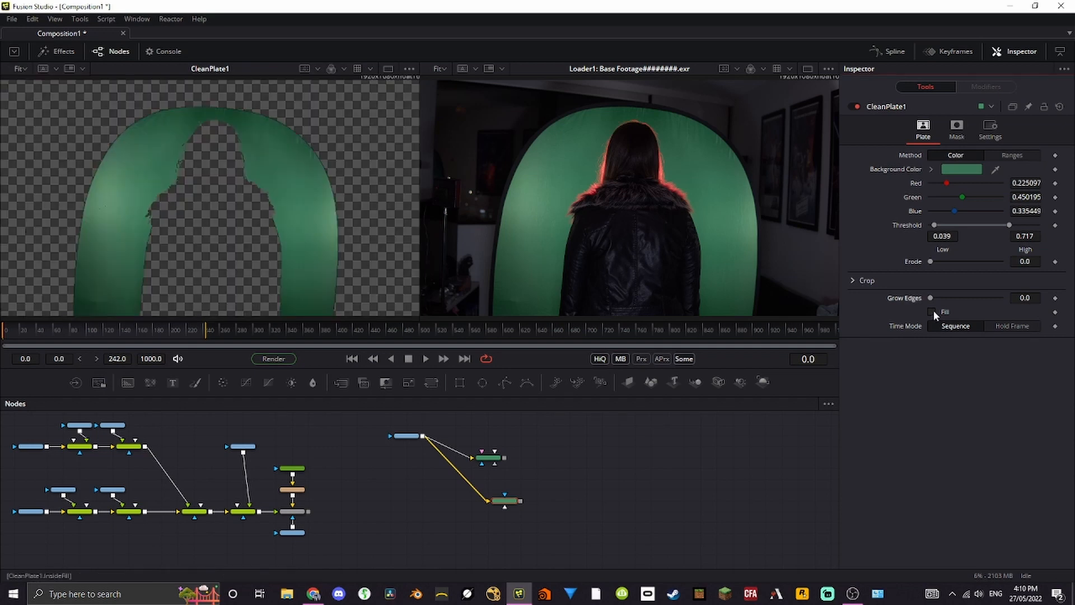
Test CleanPlate1's Fill option without erosion and again with Erode set to 0.00039, leaving Fill off
click(933, 312)
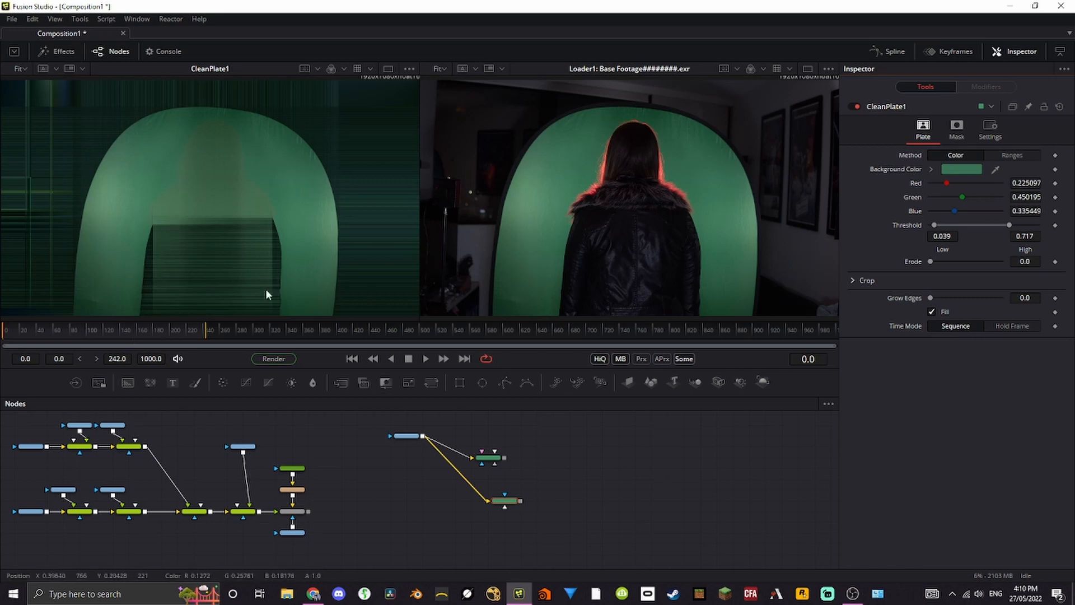
click(931, 312)
drag(930, 262, 933, 263)
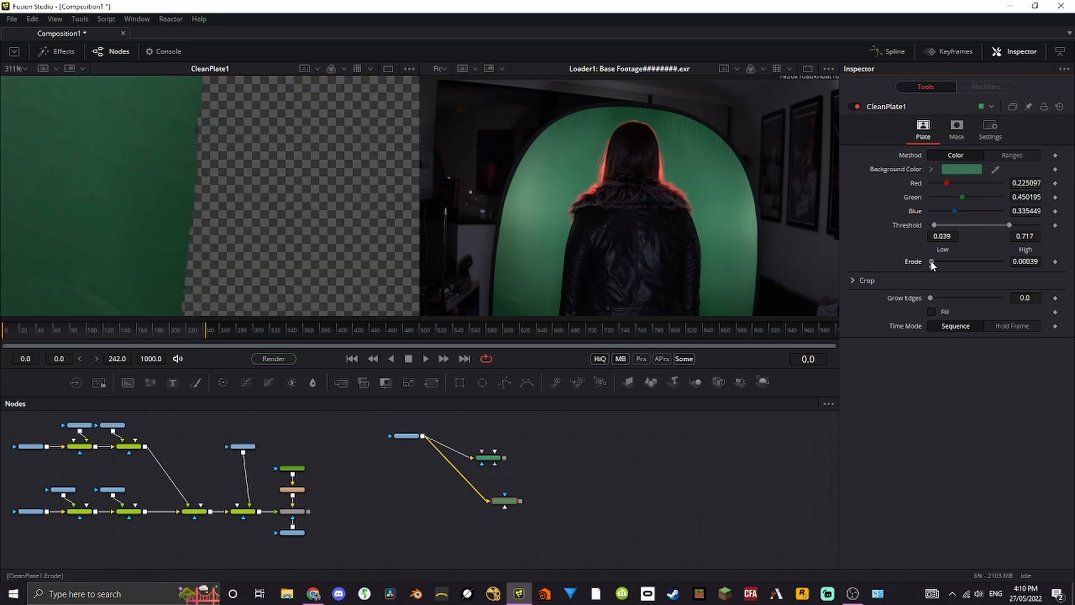
scroll(183, 221, down, 6)
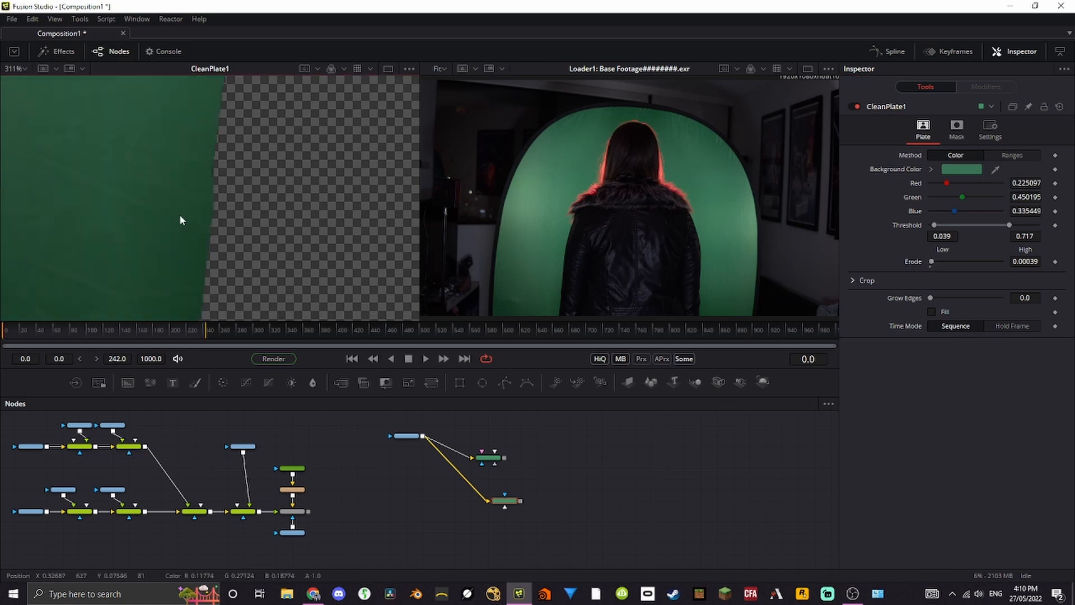
scroll(162, 239, down, 2)
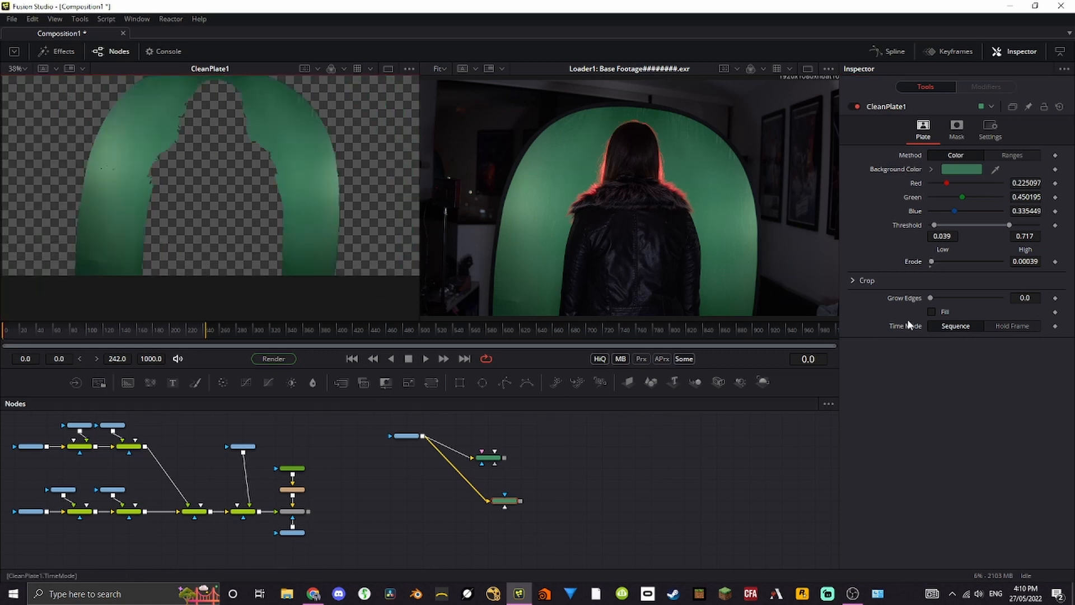
click(932, 312)
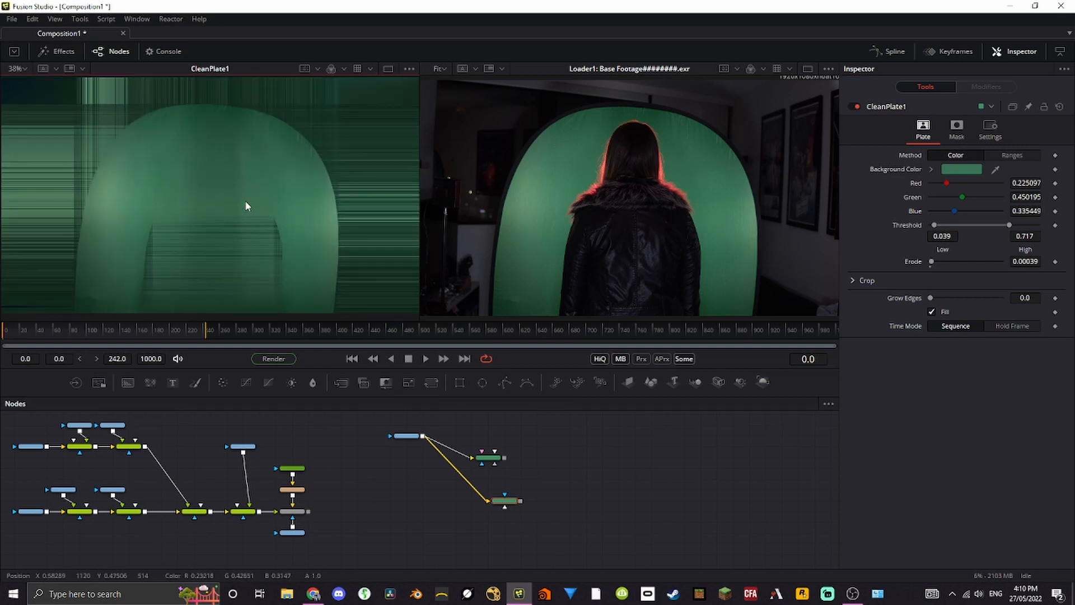
click(931, 312)
Set CleanPlate1's Erode to 0.00054 while checking the plate's edge along the subject up close
scroll(275, 200, up, 1)
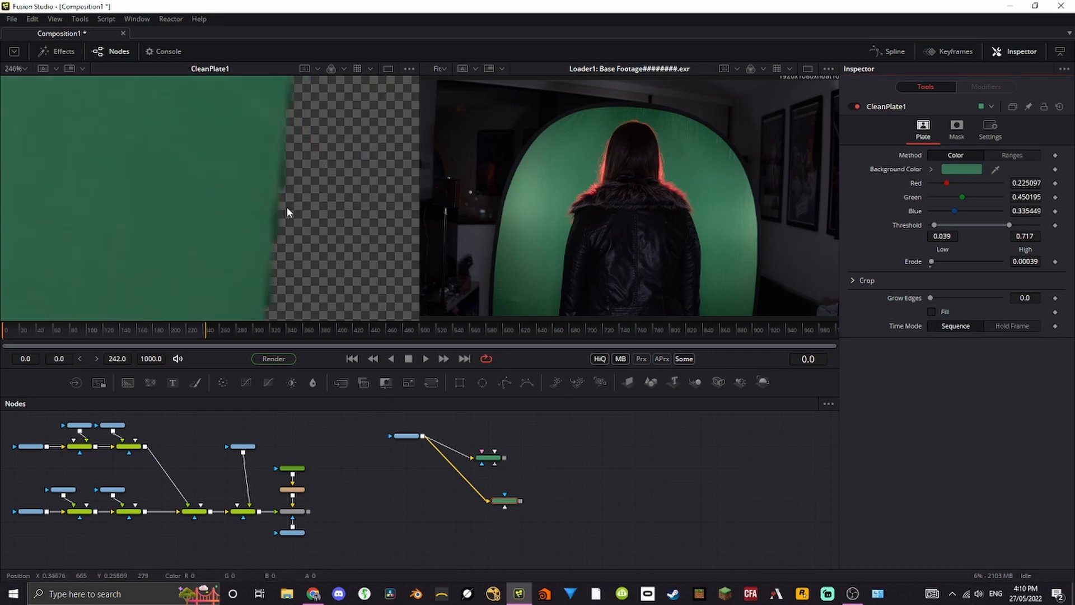
scroll(302, 216, up, 1)
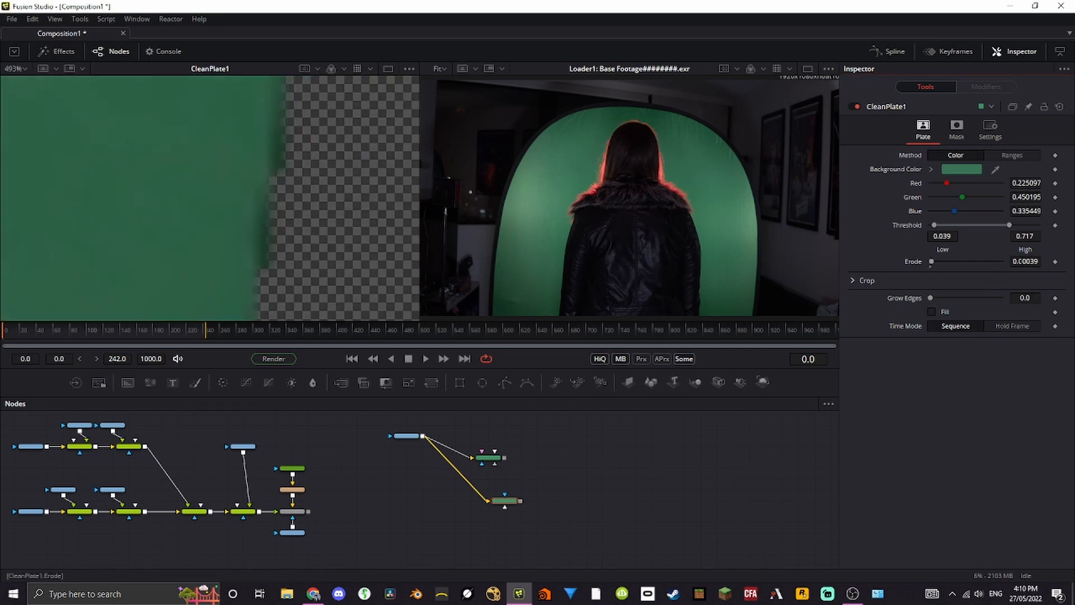
drag(1025, 261, 1028, 261)
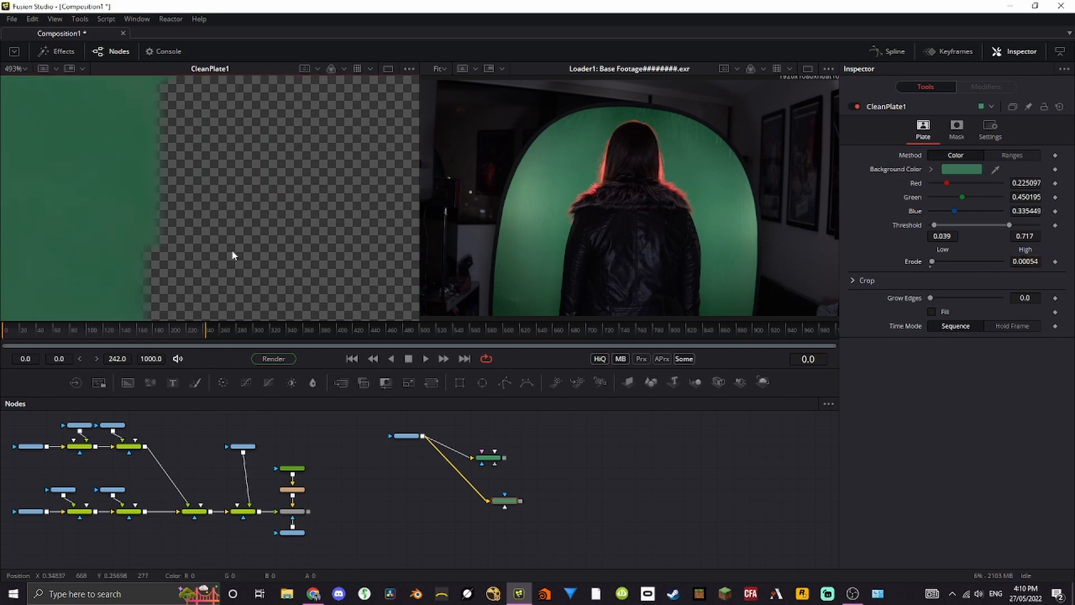
scroll(224, 246, down, 10)
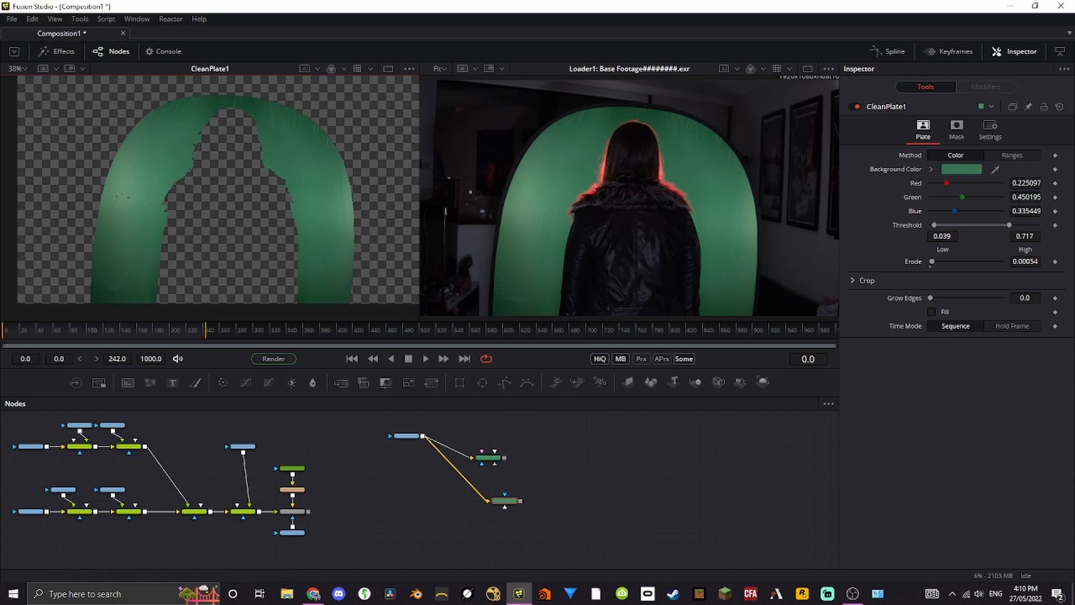
Turn on Fill for CleanPlate1 and set its Erode to 0.00075
click(932, 313)
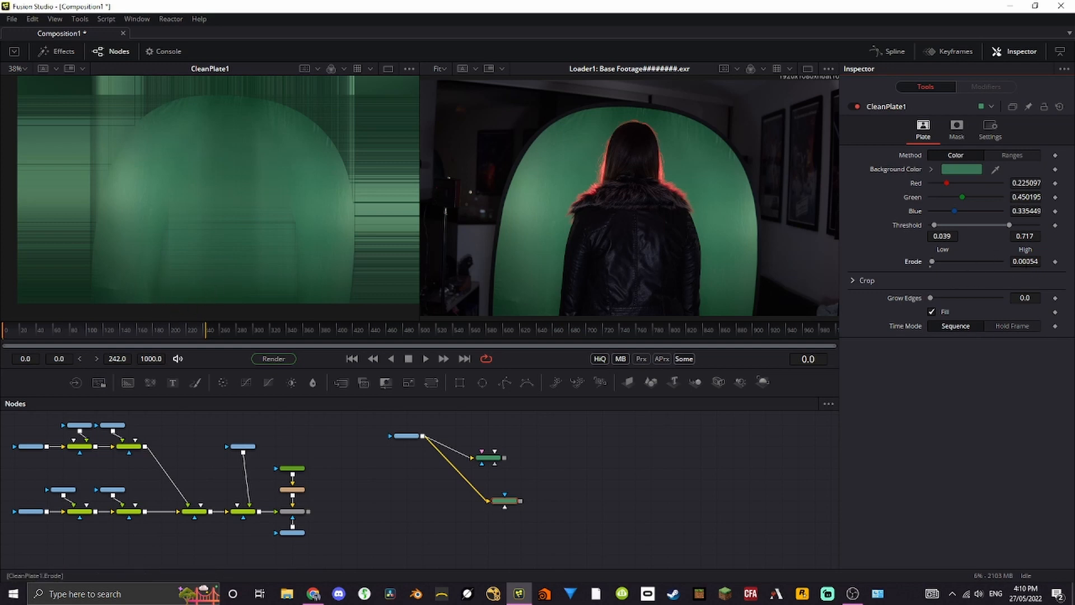
mouse_move(1024, 262)
mouse_down()
mouse_move(1043, 262)
mouse_move(1026, 262)
mouse_up()
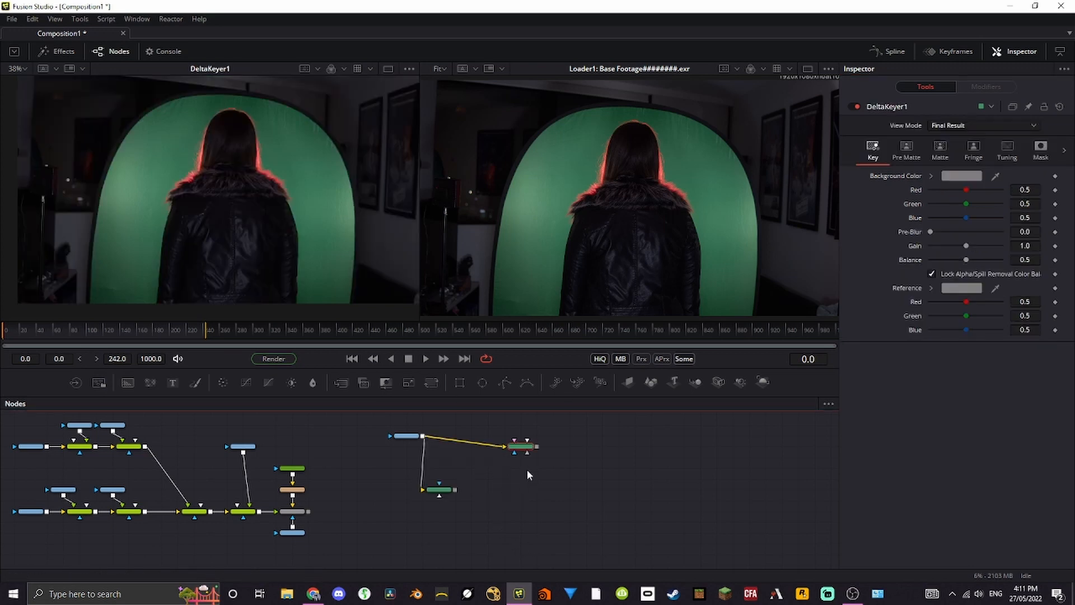
Feed CleanPlate1's output into DeltaKeyer1's clean plate input and place the keyer beside the CleanPlate1 node
drag(516, 452, 501, 452)
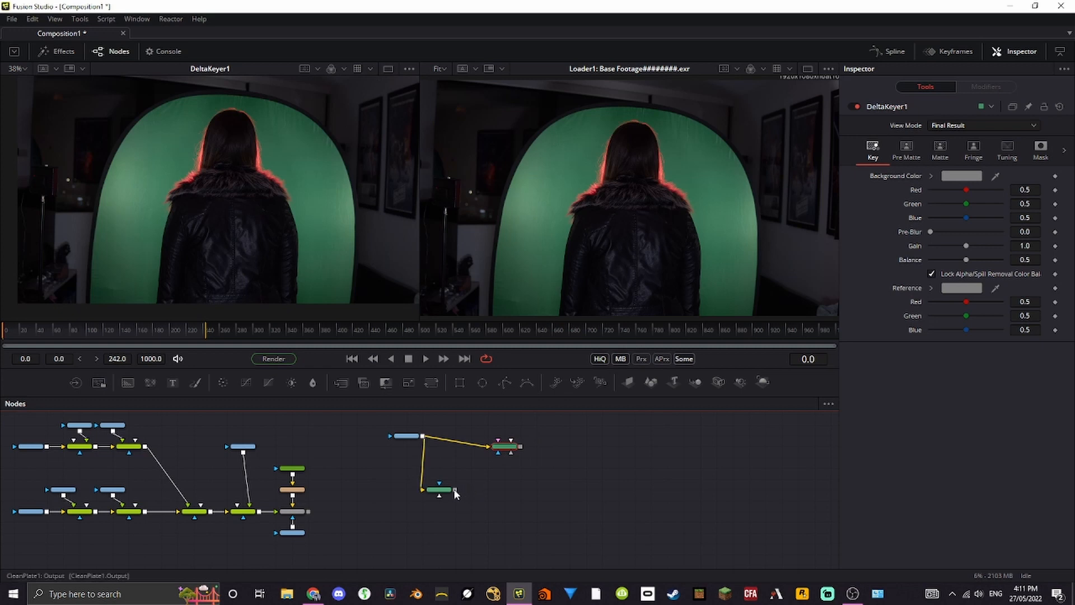
drag(455, 490, 502, 490)
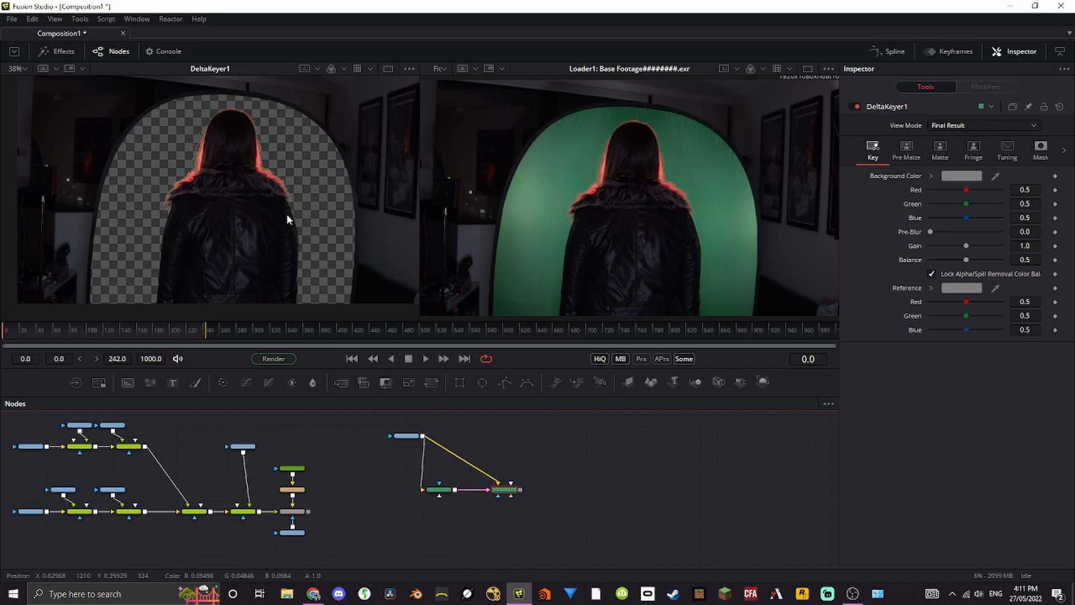
Examine DeltaKeyer1's keyed edges up close around the hair, fur collar and jacket, and fit both viewers to the frame
scroll(291, 223, up, 2)
scroll(291, 223, up, 8)
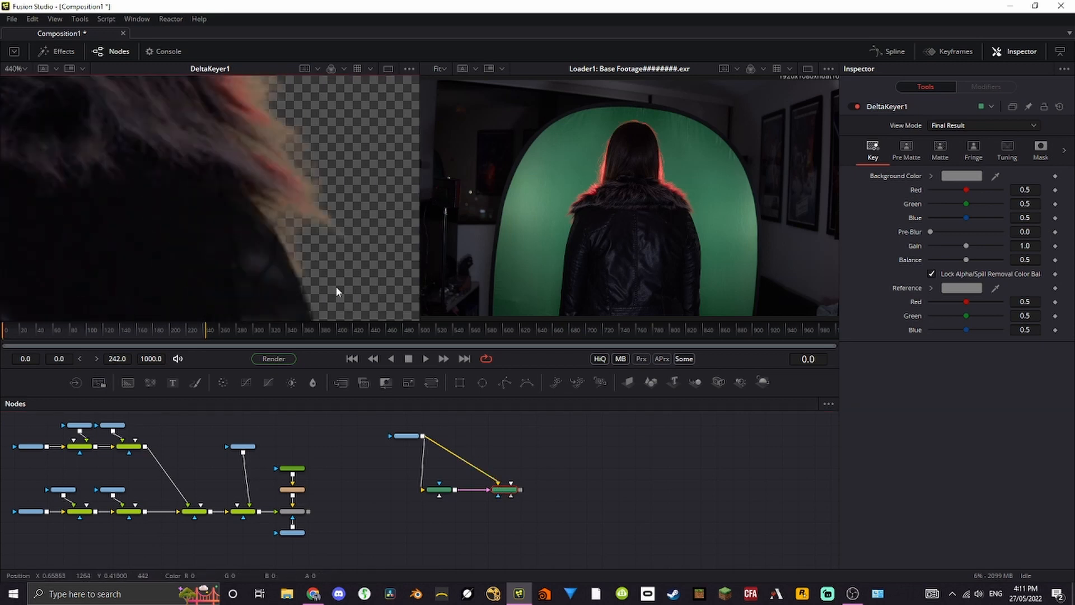
scroll(221, 190, down, 8)
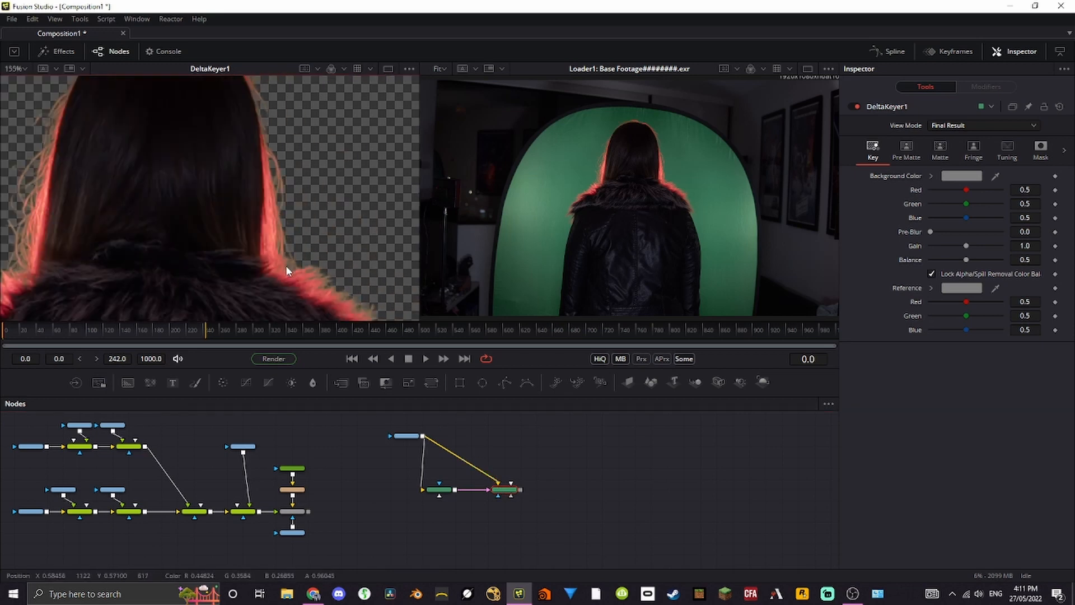
scroll(250, 179, up, 8)
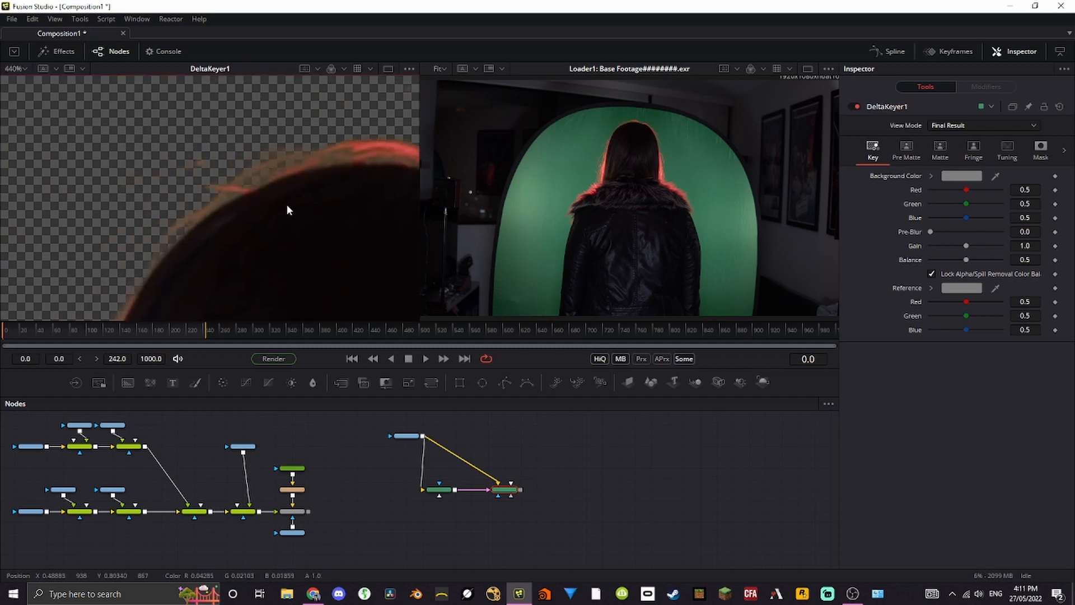
scroll(269, 213, down, 7)
scroll(240, 241, up, 5)
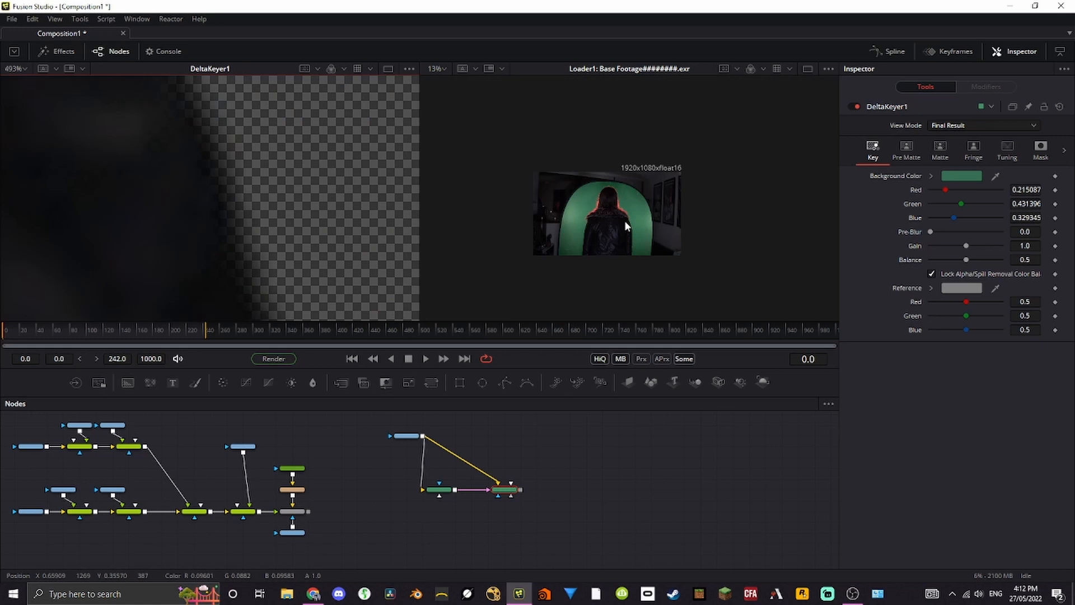
scroll(584, 237, up, 4)
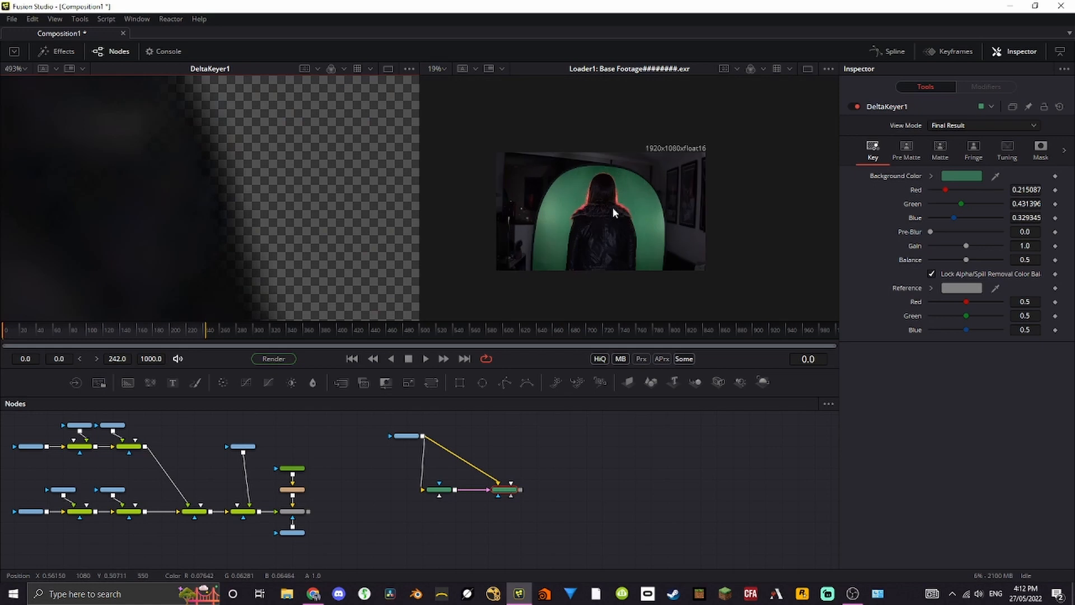
drag(585, 233, 574, 239)
key(ctrl+f)
drag(331, 192, 287, 235)
key(ctrl+f)
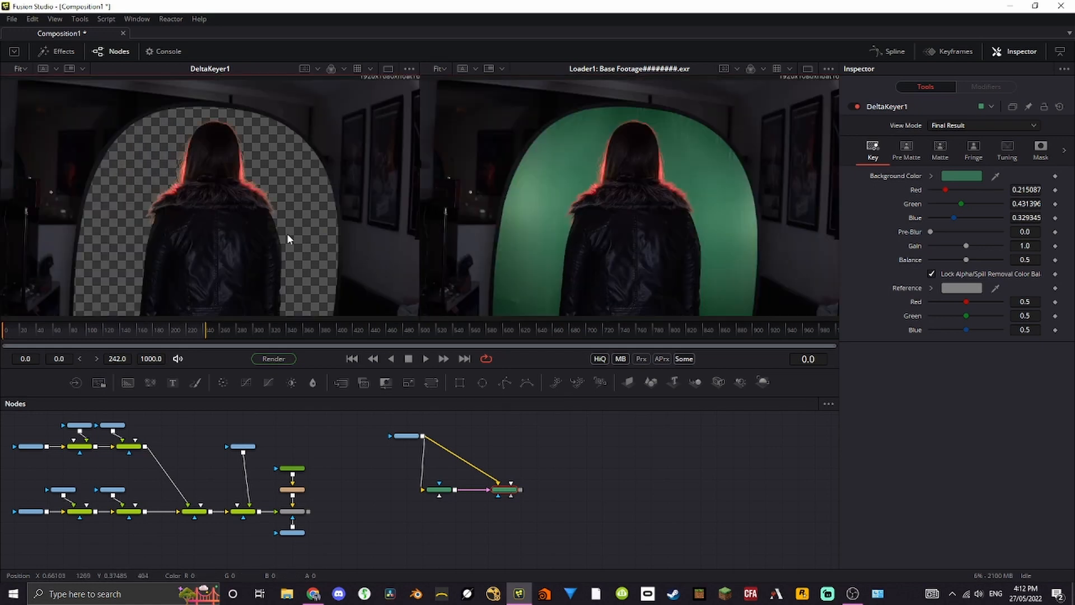
Set DeltaKeyer1's Spill Method to Burnt while checking the hair edge at the top of the head
scroll(269, 190, up, 3)
scroll(269, 194, up, 5)
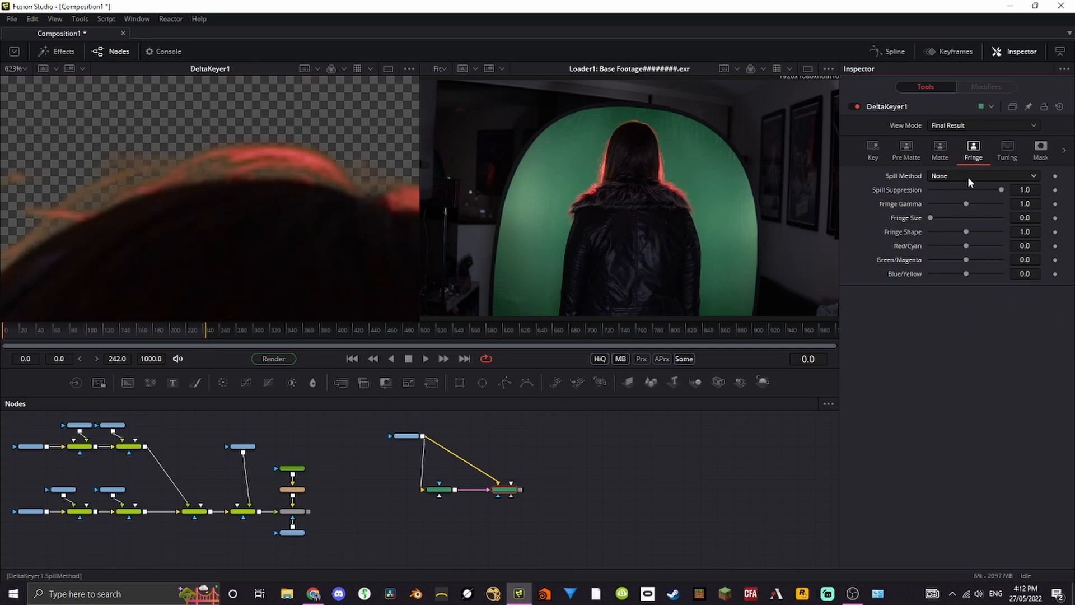
click(972, 176)
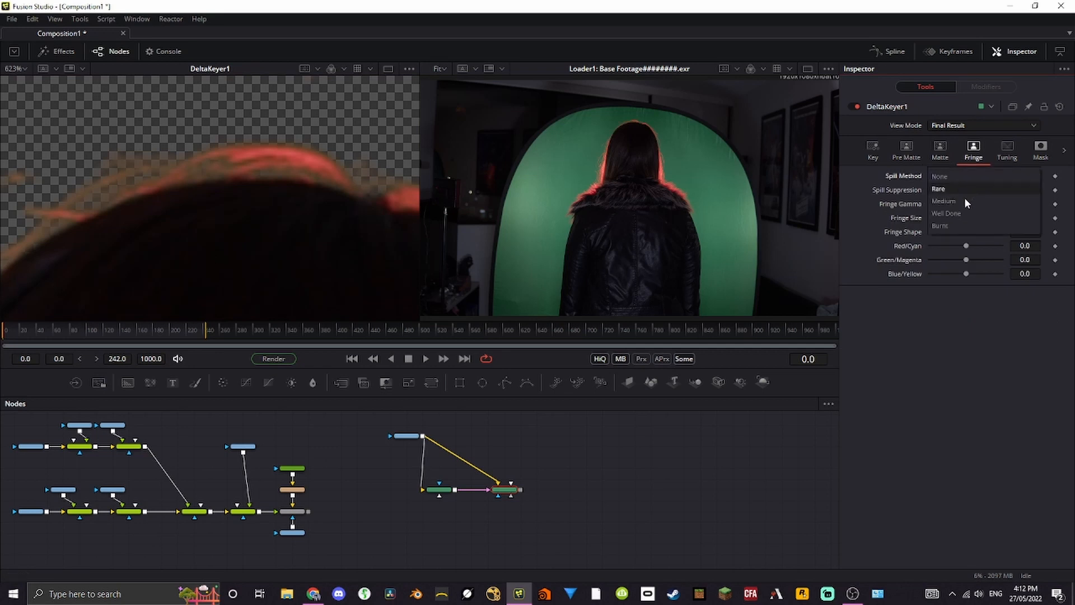
click(962, 226)
drag(263, 233, 305, 217)
scroll(256, 140, down, 4)
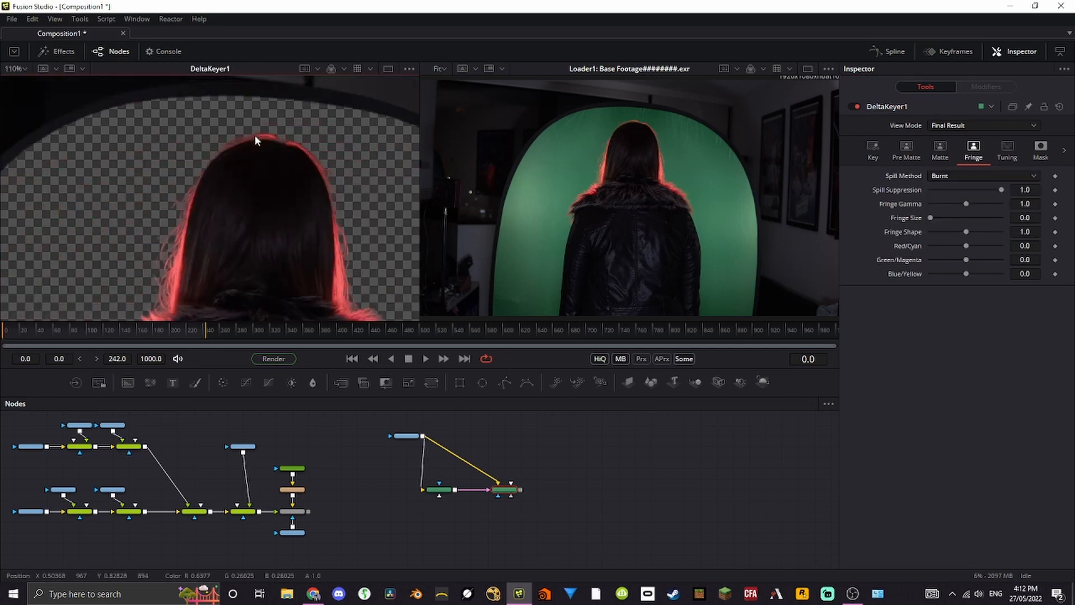
scroll(300, 150, up, 3)
scroll(300, 151, up, 1)
Try DeltaKeyer1's Well Done spill method and inspect the hair strands and fur collar for remaining green
click(952, 177)
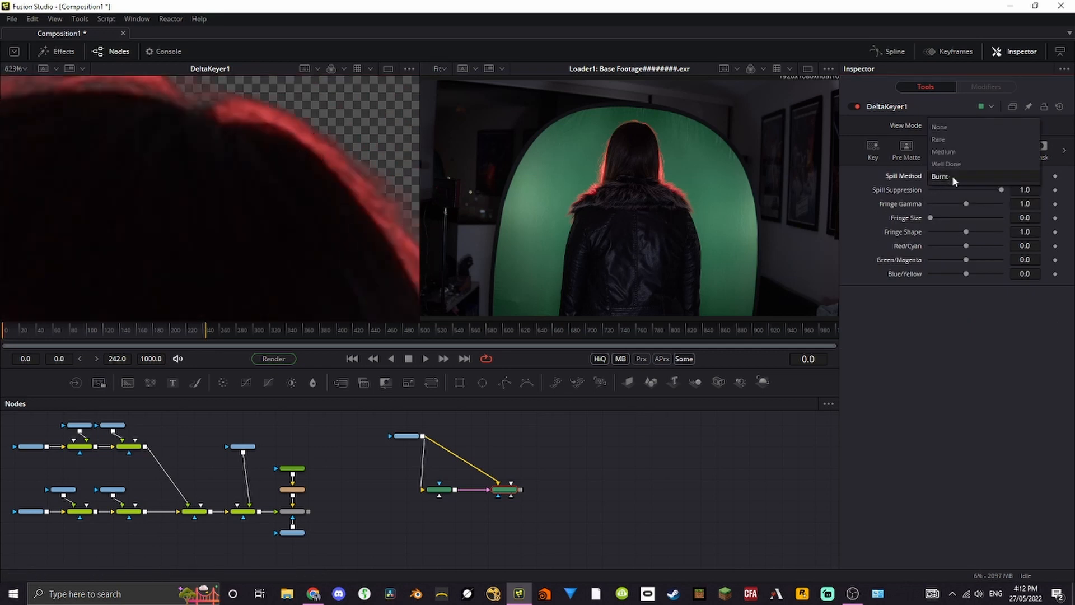
click(958, 172)
scroll(233, 196, down, 5)
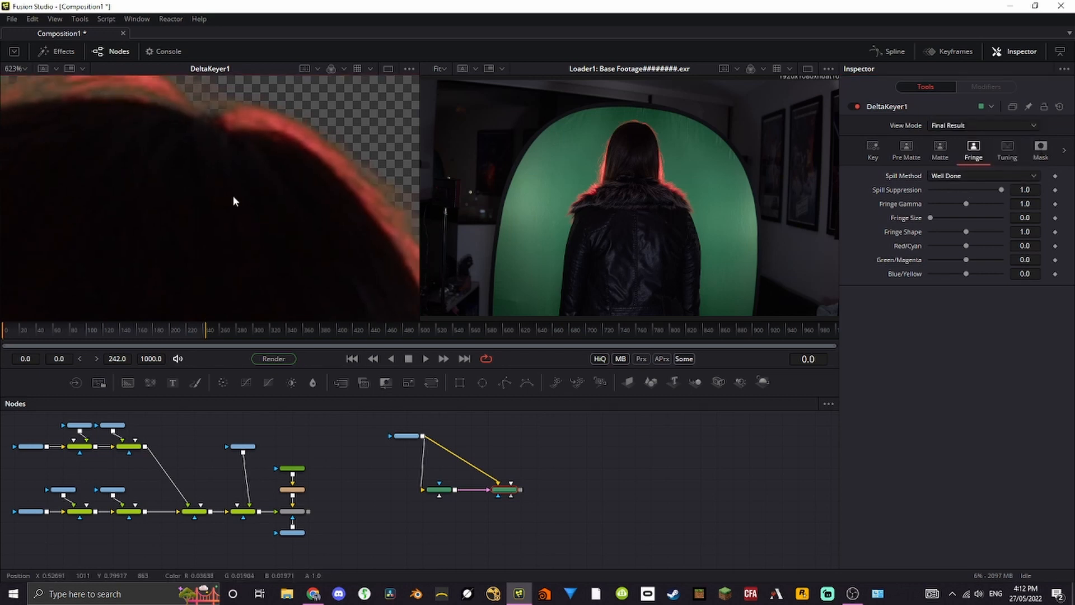
scroll(263, 225, up, 5)
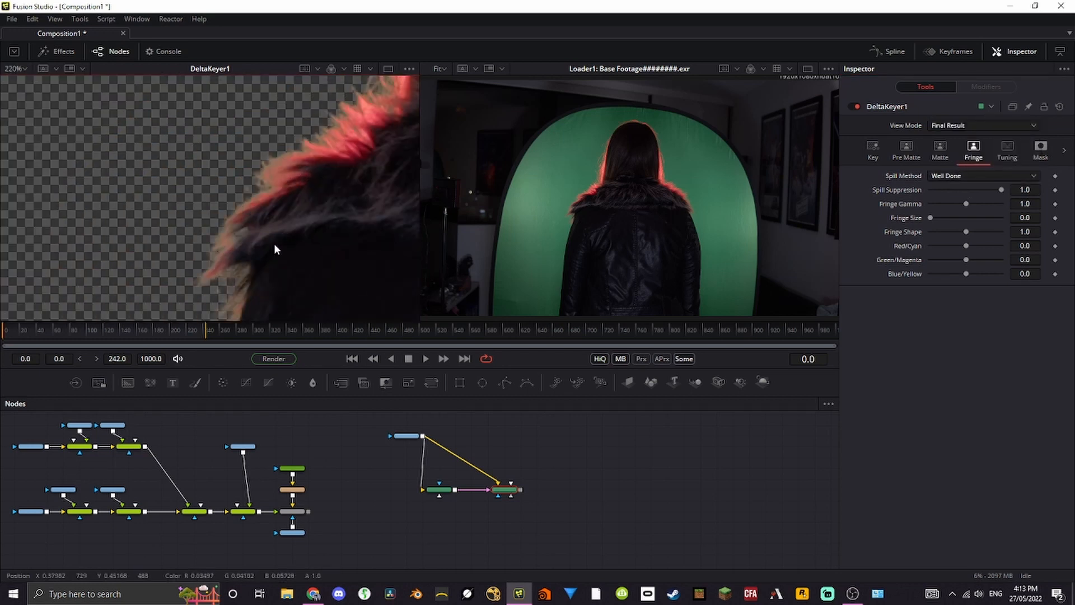
drag(342, 98, 257, 167)
scroll(295, 136, down, 1)
drag(295, 136, 262, 199)
scroll(177, 215, down, 5)
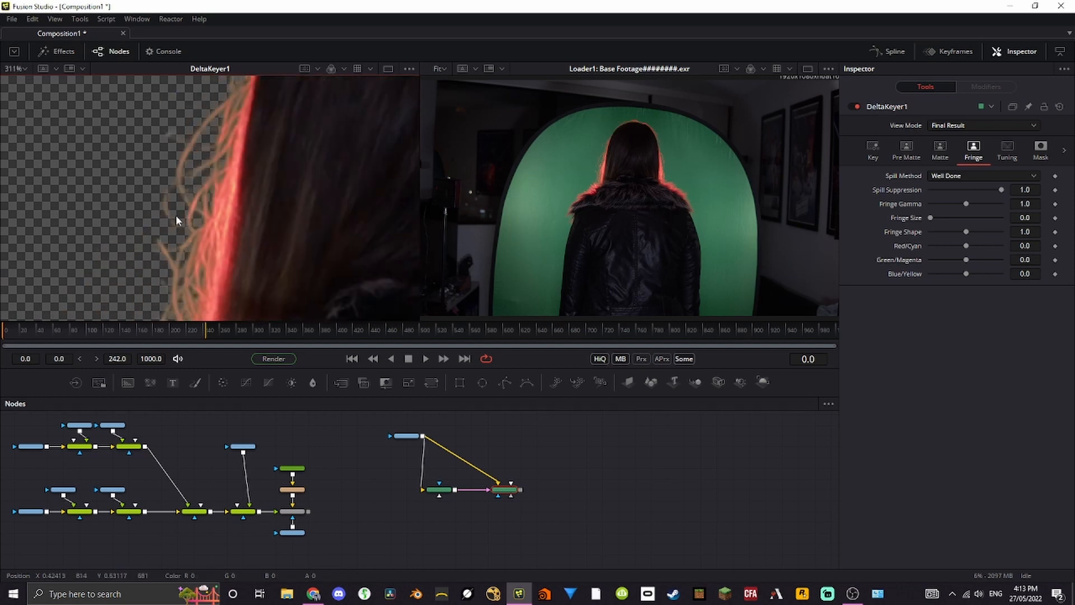
scroll(318, 258, up, 3)
drag(319, 253, 175, 201)
scroll(284, 262, up, 2)
drag(264, 262, 279, 193)
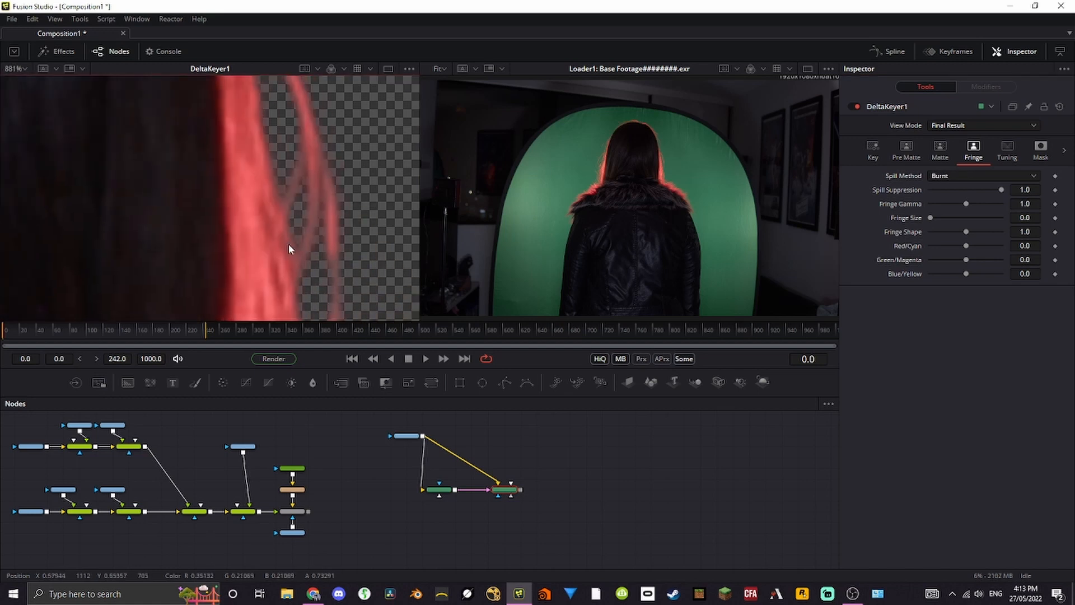
Examine the Burnt spill result up close along the hair, top of the head and fur collar for edge color
drag(287, 244, 277, 135)
scroll(277, 133, down, 3)
drag(247, 199, 290, 288)
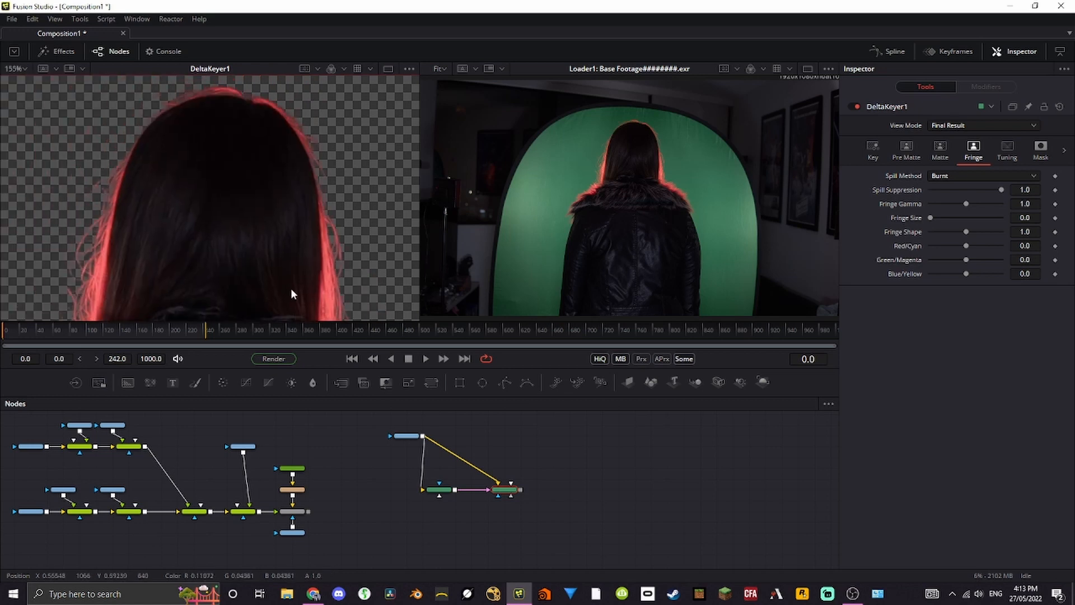
drag(230, 92, 264, 155)
scroll(265, 155, up, 5)
drag(196, 190, 295, 192)
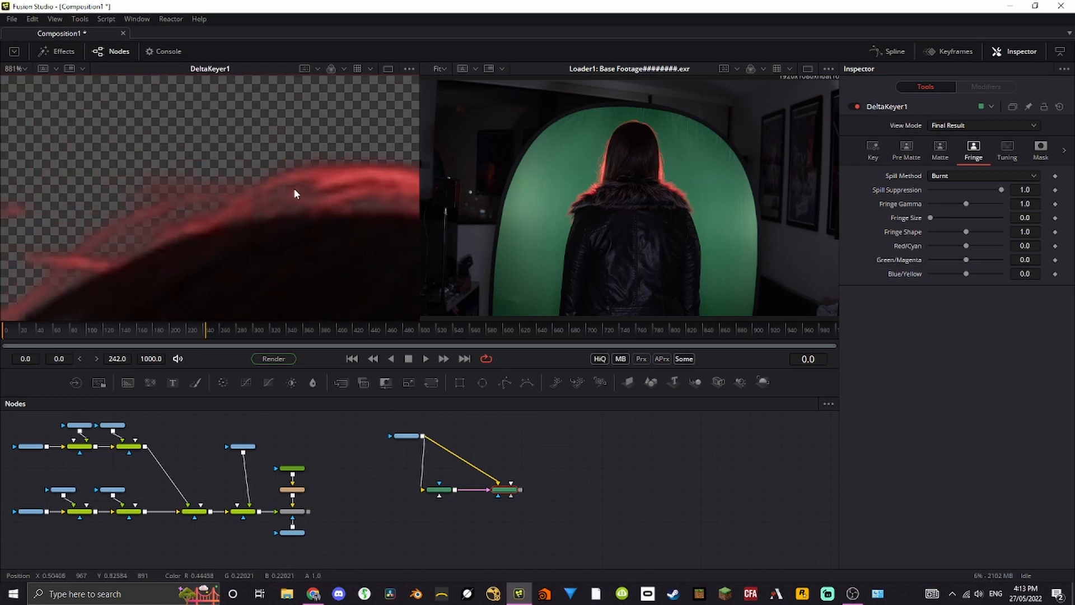
scroll(328, 215, down, 10)
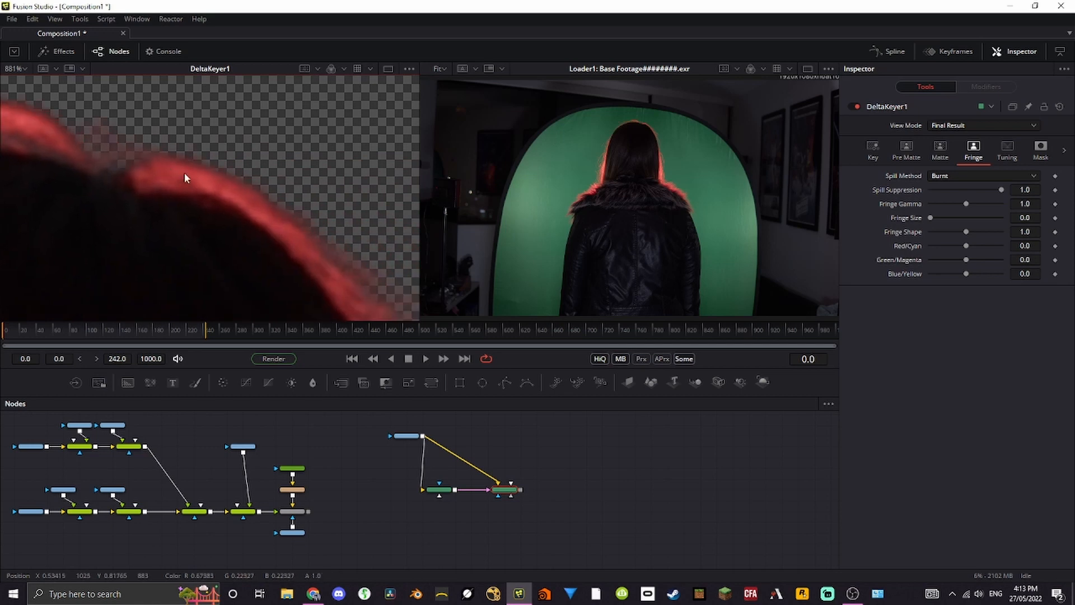
scroll(259, 202, up, 9)
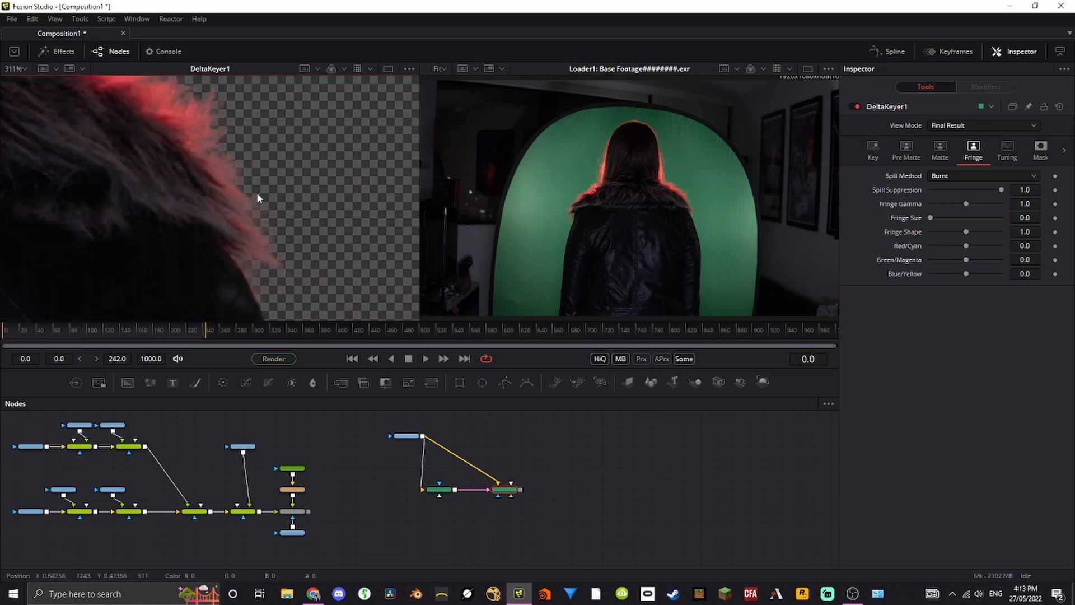
scroll(249, 204, down, 6)
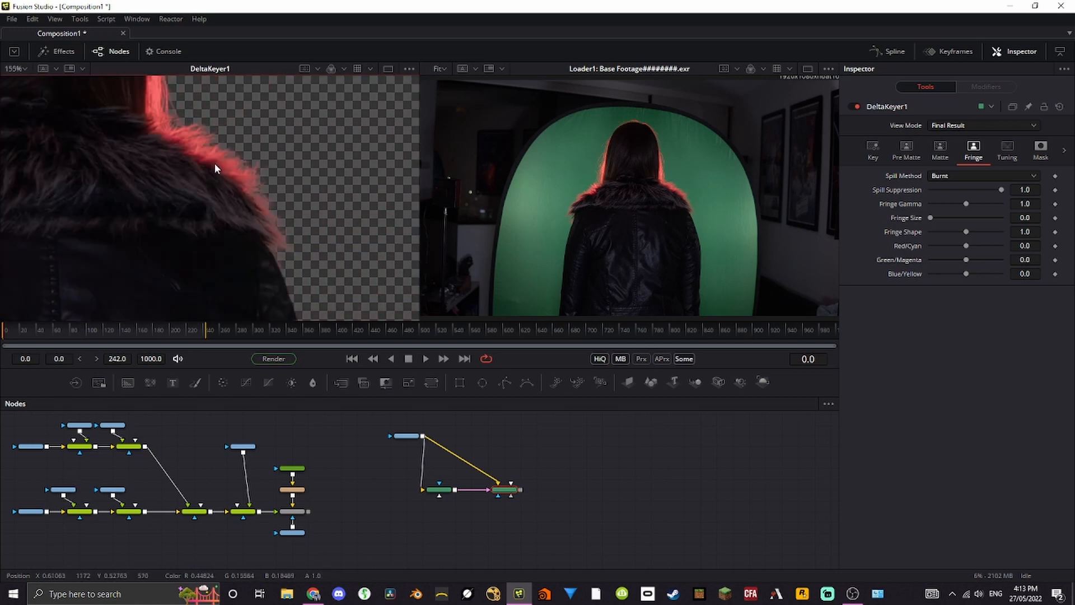
scroll(218, 213, down, 6)
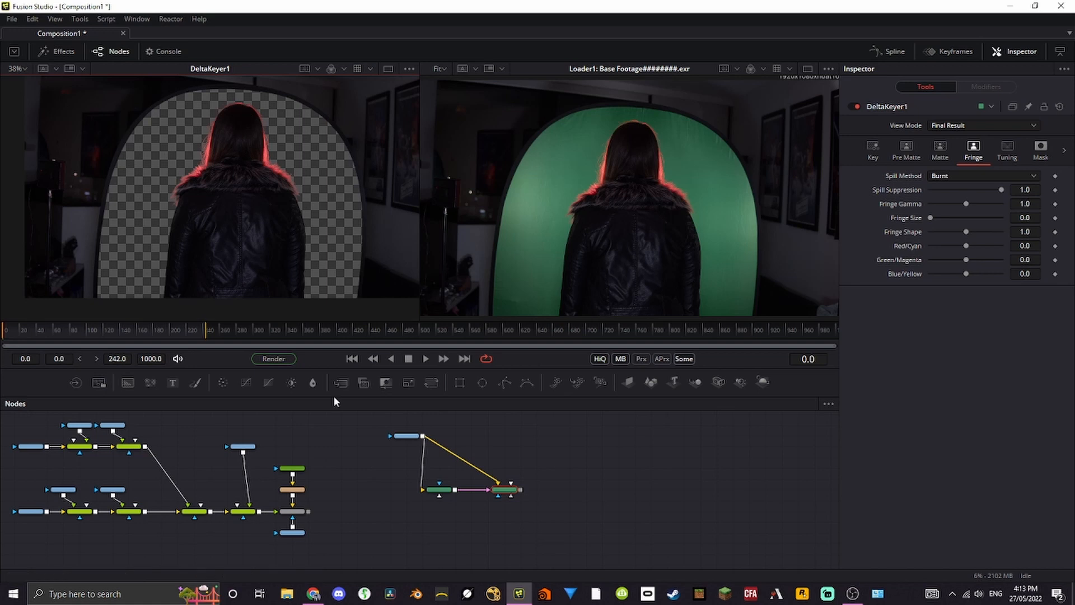
Move the Base Footage loader node slightly away from the CleanPlate1 and DeltaKeyer1 nodes
click(413, 441)
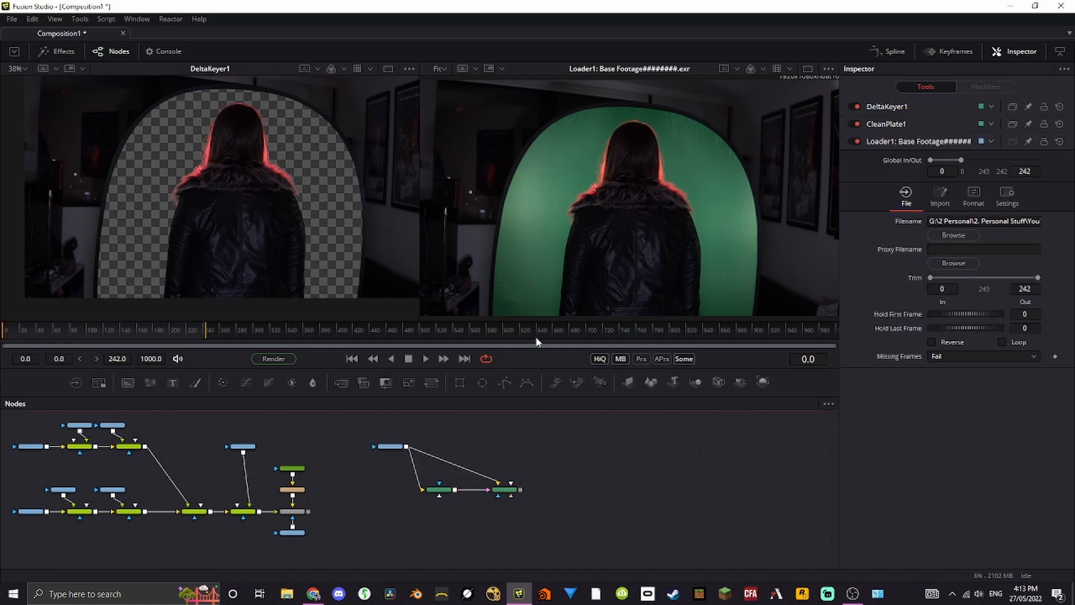
drag(413, 441, 398, 451)
Compare the key's edges with CleanPlate1's Fill turned off, inspecting the collar and hair, and turn Fill back on
click(443, 490)
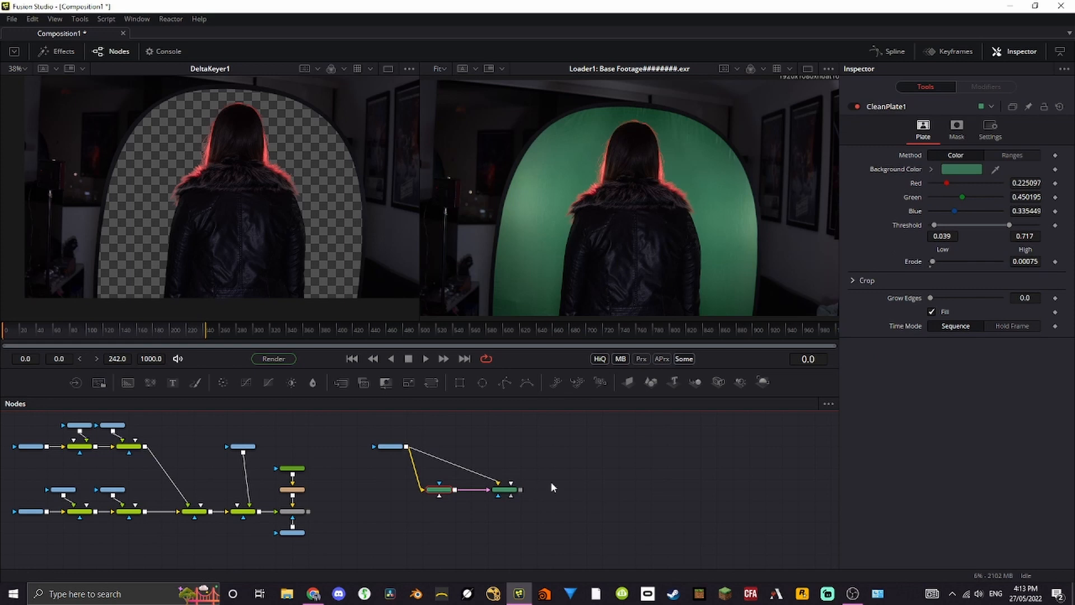
scroll(243, 233, up, 6)
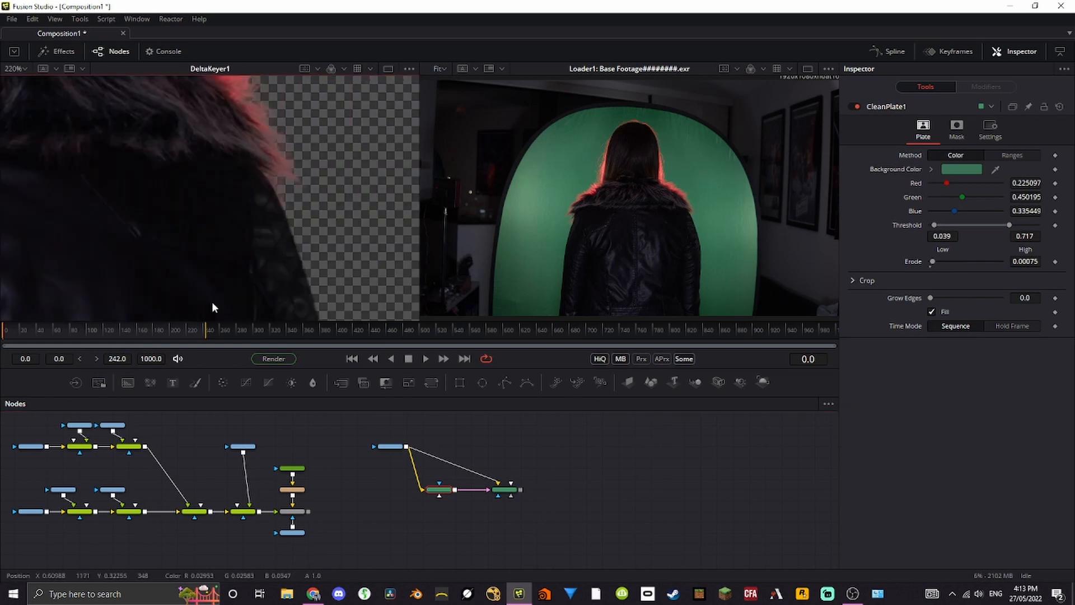
click(931, 312)
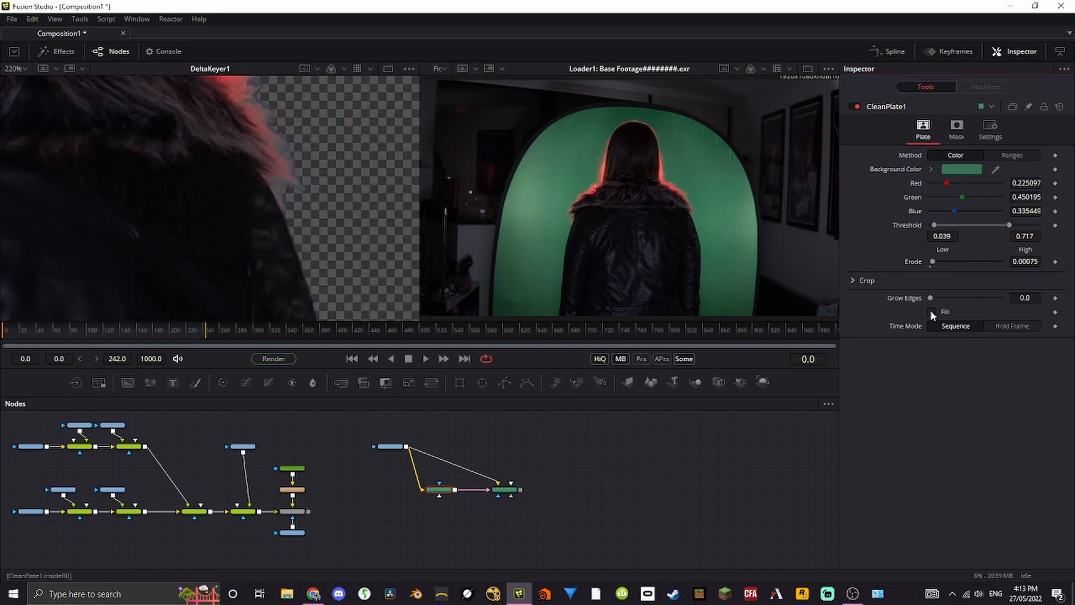
scroll(347, 224, up, 4)
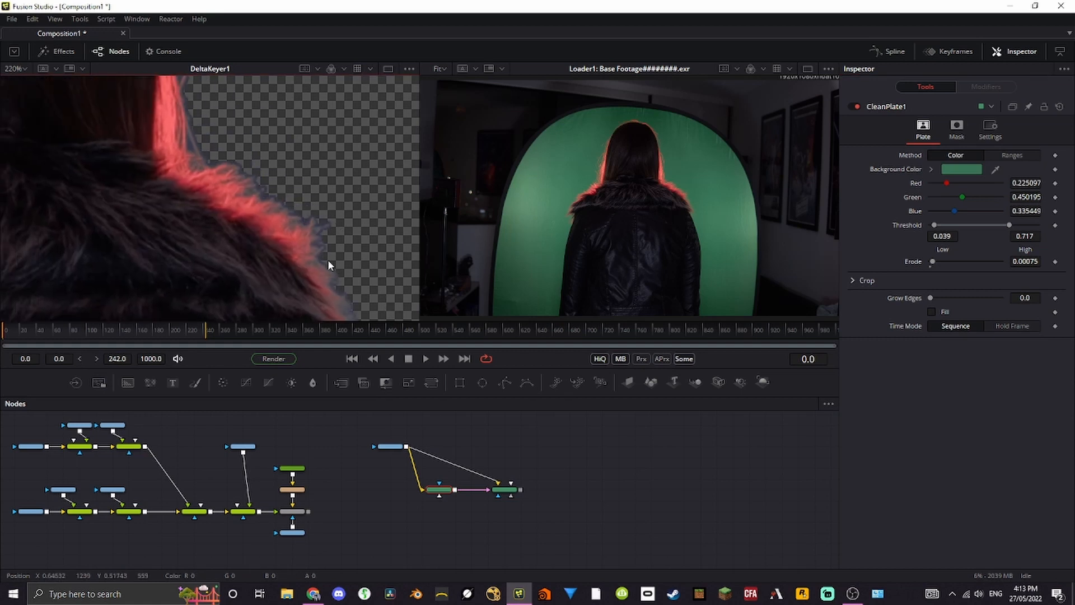
drag(209, 140, 301, 241)
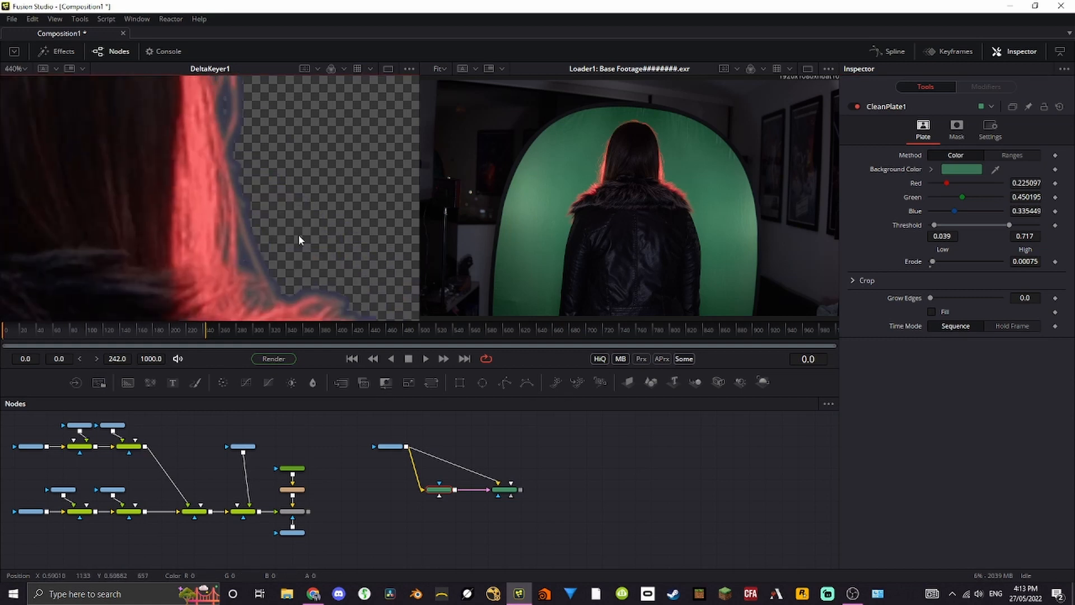
mouse_move(246, 156)
mouse_down()
mouse_move(313, 259)
mouse_move(335, 265)
mouse_move(223, 223)
mouse_move(211, 252)
mouse_up()
click(933, 312)
key(ctrl+f)
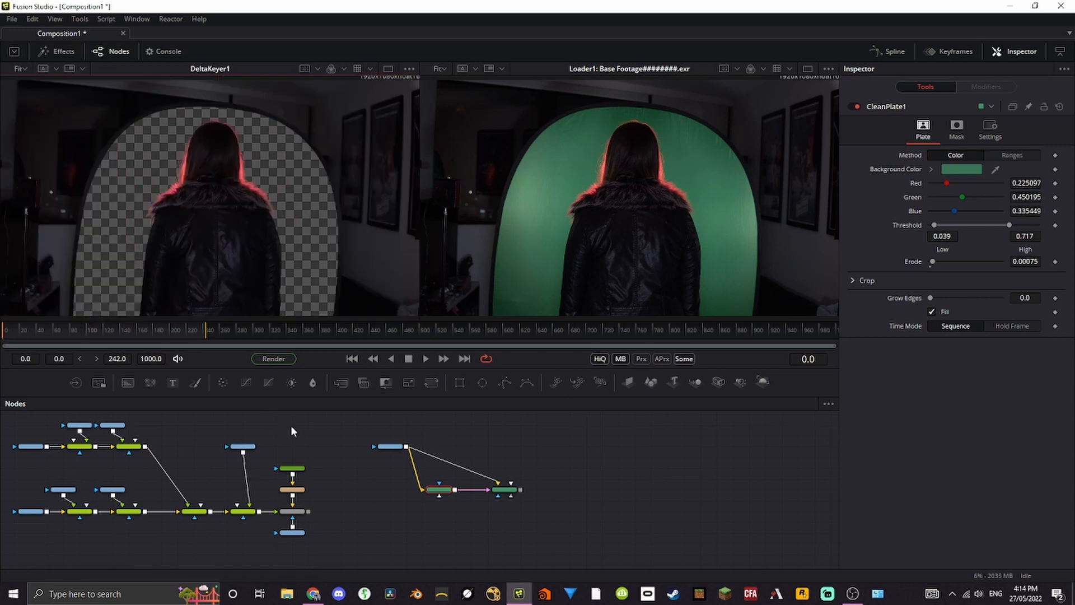
Move the keying nodes beside the forest composite and merge DeltaKeyer1 over Merge1's output, viewing the merge in the second viewer
drag(536, 507, 379, 424)
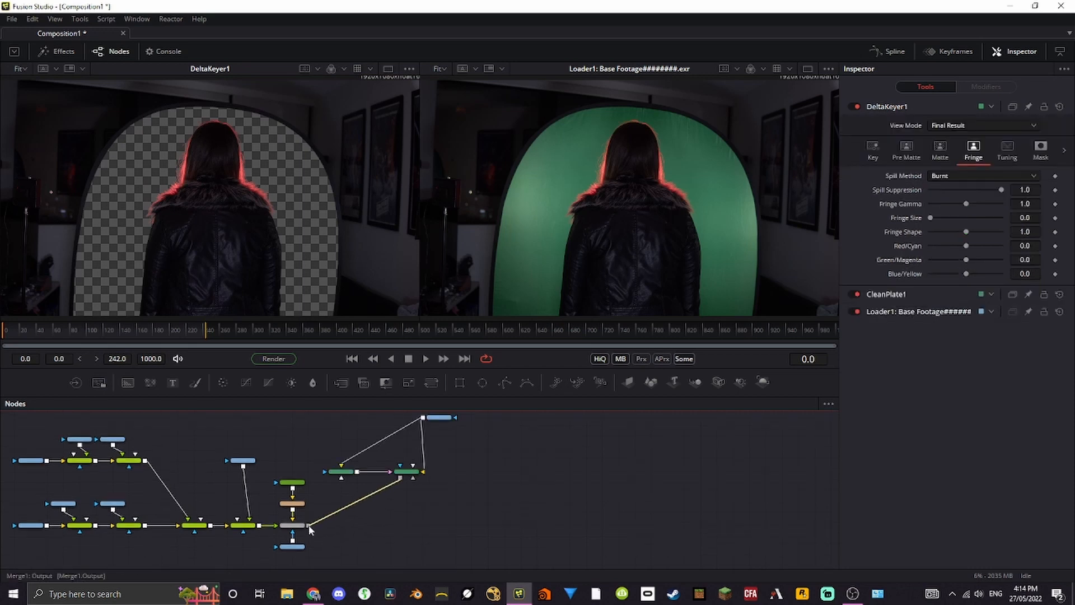
drag(309, 525, 308, 526)
mouse_move(418, 527)
mouse_down()
mouse_move(423, 516)
mouse_move(394, 516)
mouse_move(398, 526)
mouse_up()
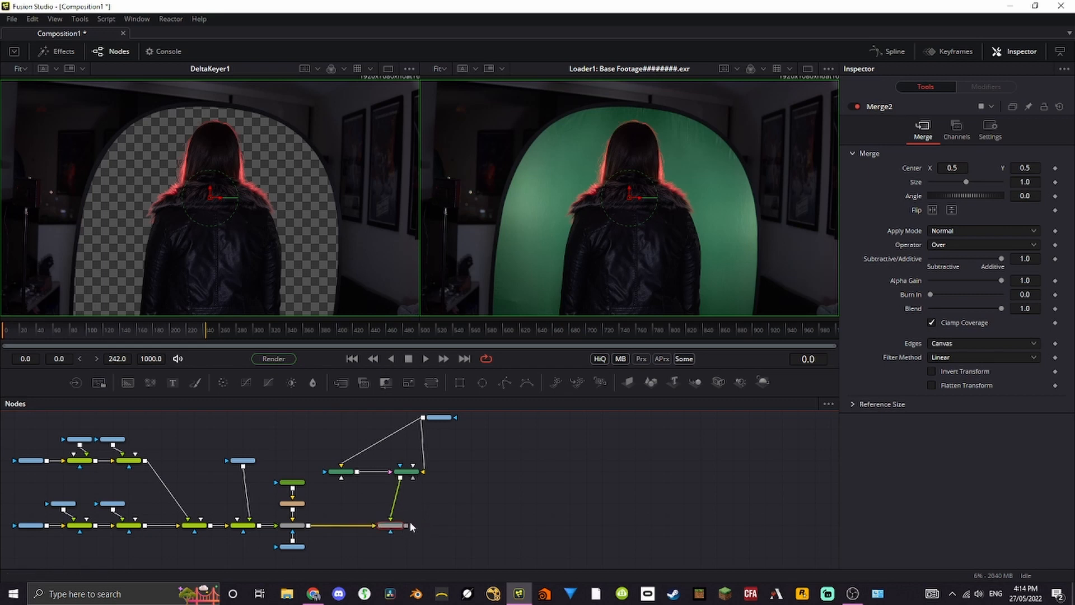
key(2)
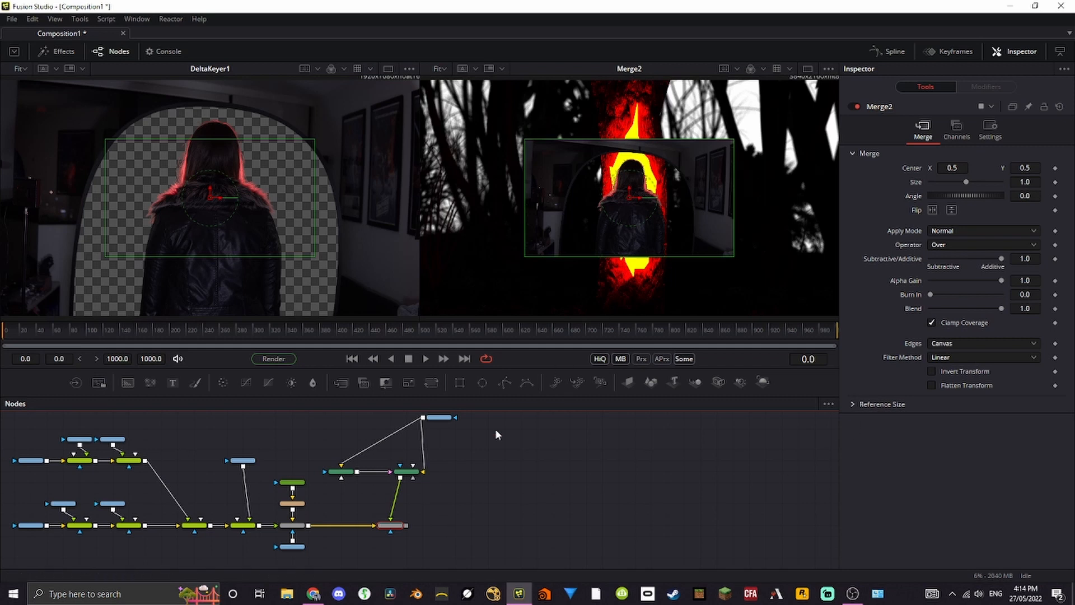
Insert a Resize node at 1920 x 1080 between Merge1 and Merge2 to match the keyed footage's frame
click(301, 528)
key(ctrl+space)
text(re)
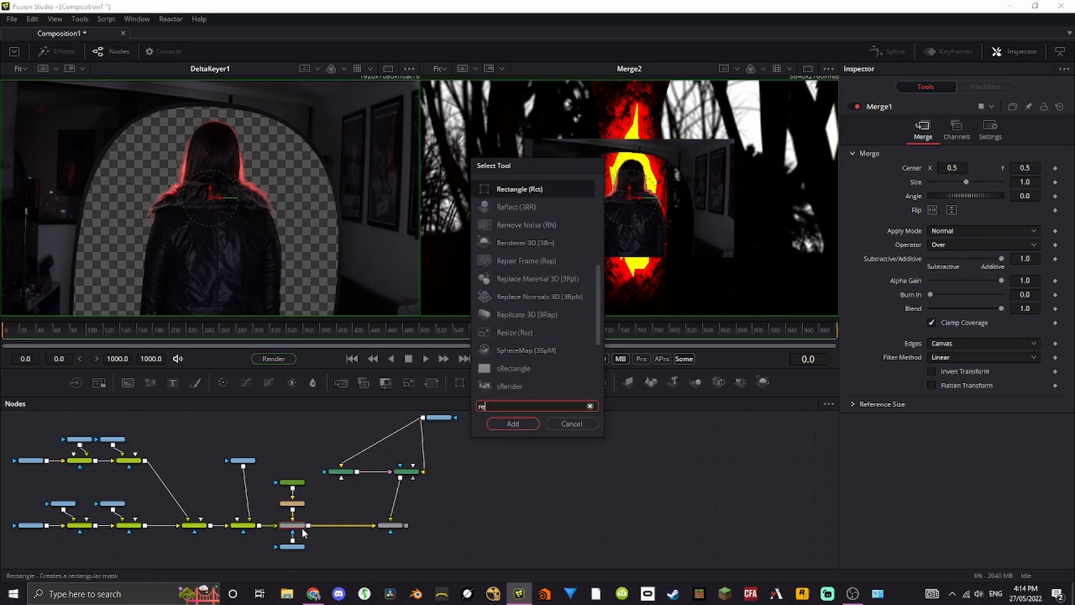
text(size)
key(Return)
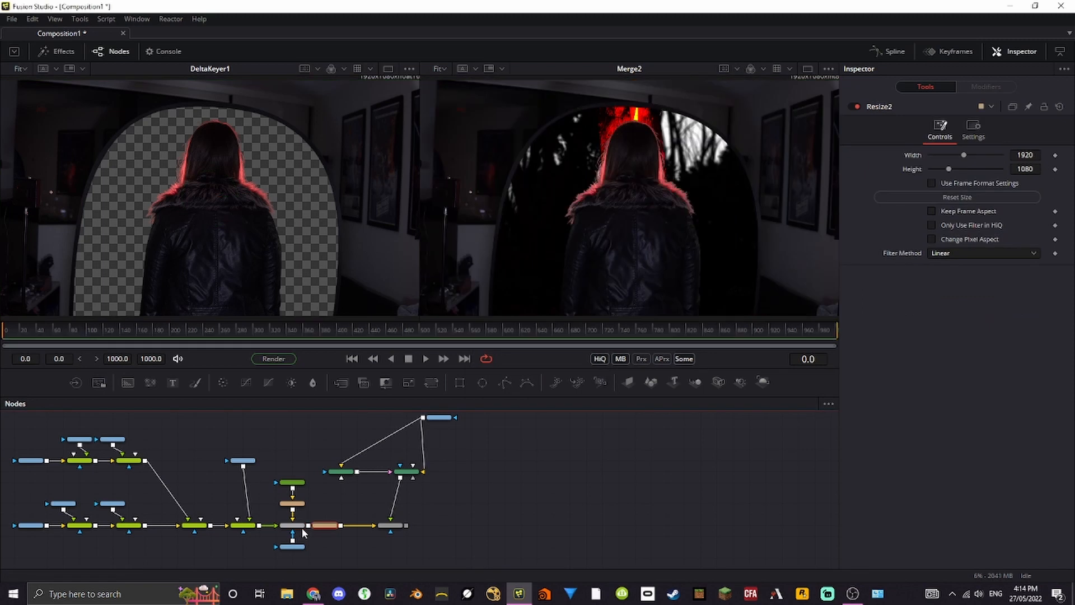
Mask Merge2 with an Ellipse, stretch its height to 0.75 and move it down over the subject to hide the room
click(397, 526)
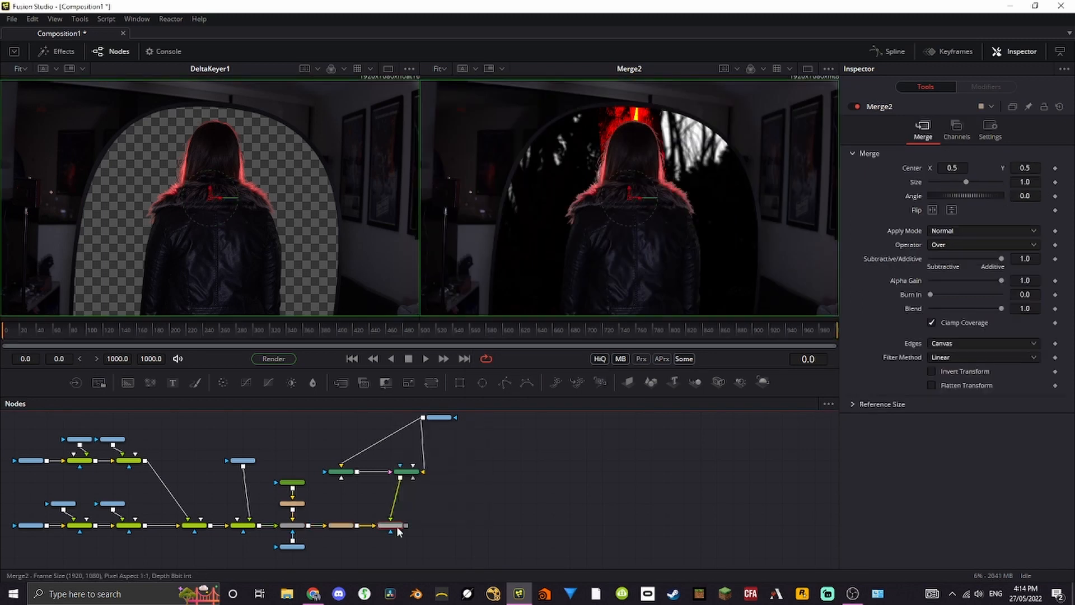
key(shift+space)
text(ell)
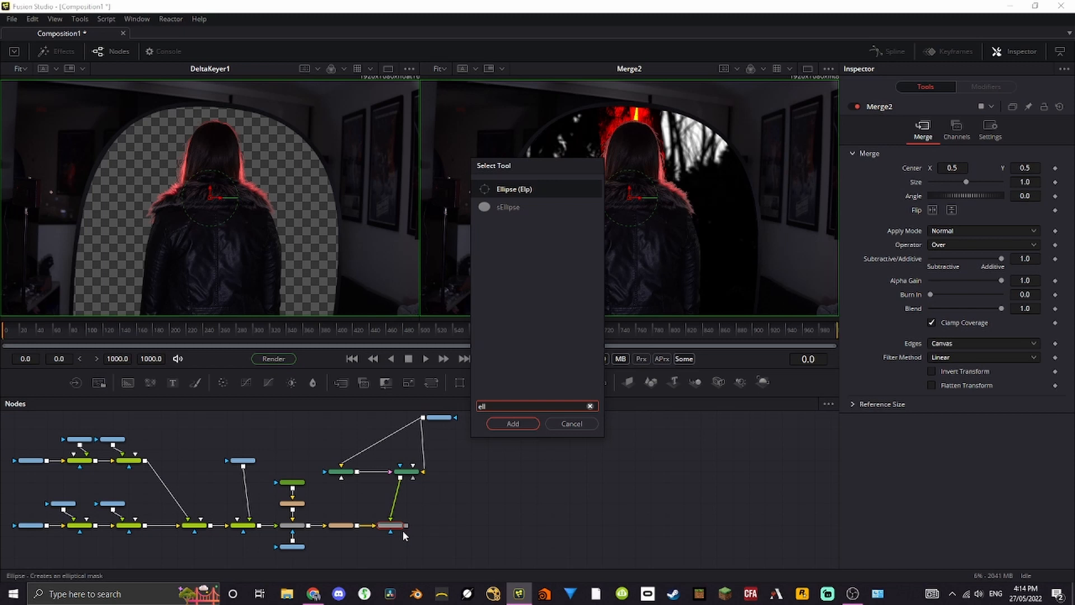
key(Return)
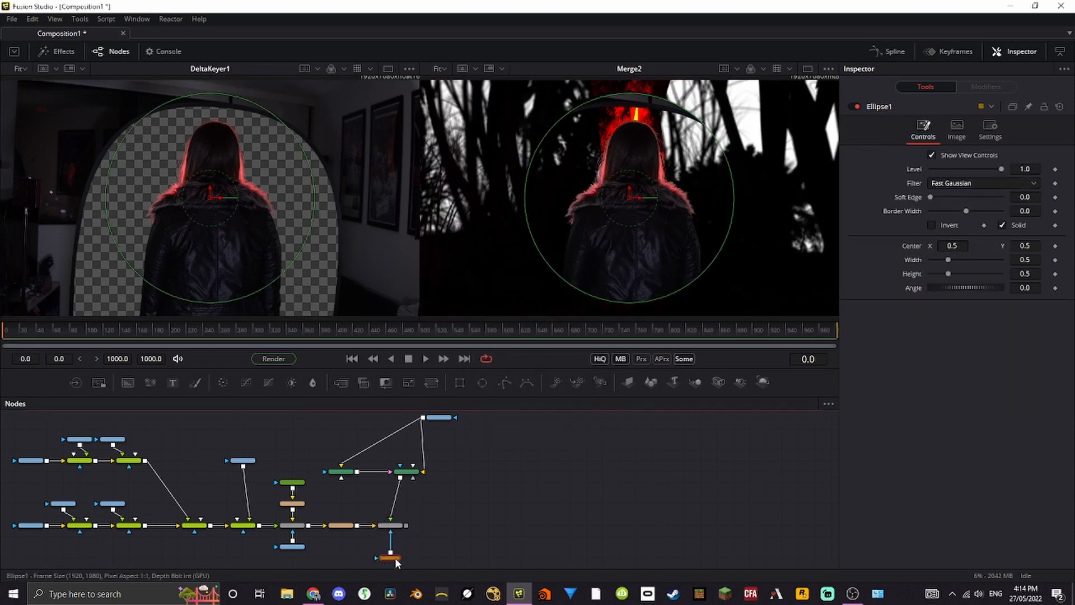
drag(395, 563, 395, 553)
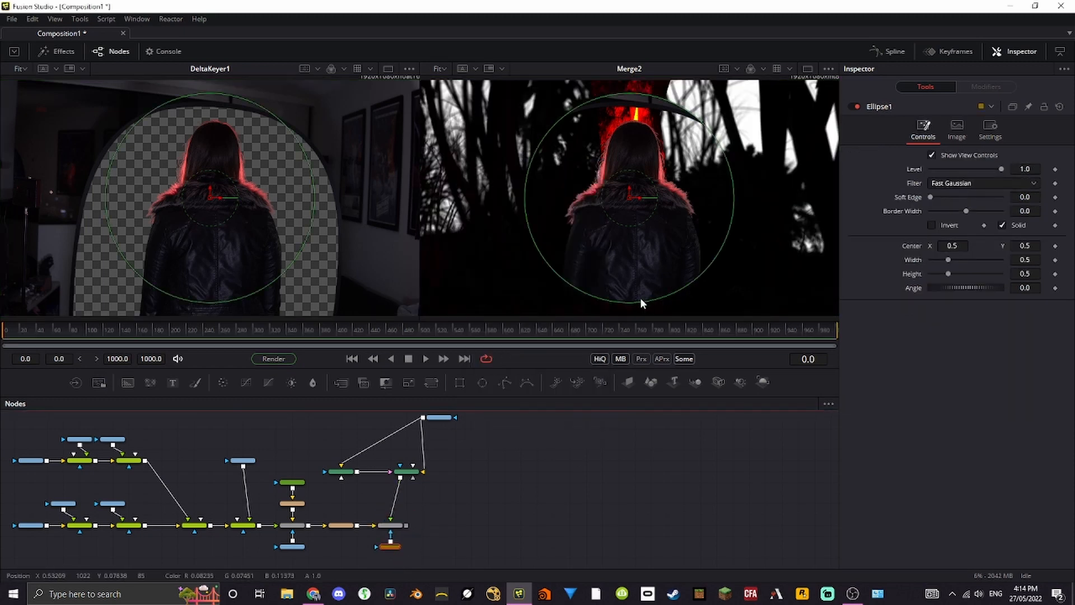
drag(642, 305, 643, 355)
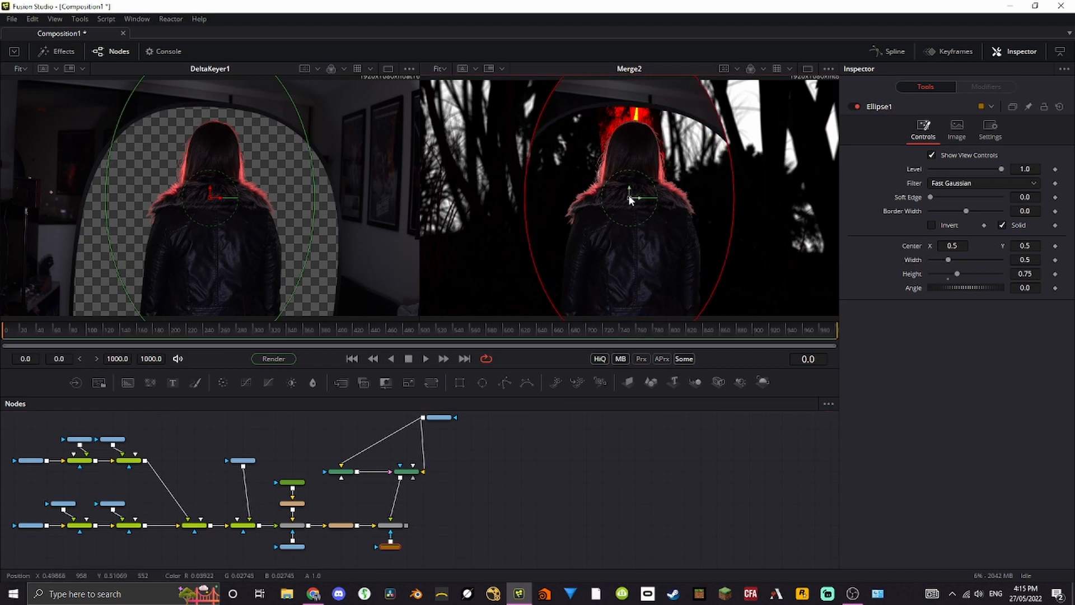
drag(630, 199, 631, 269)
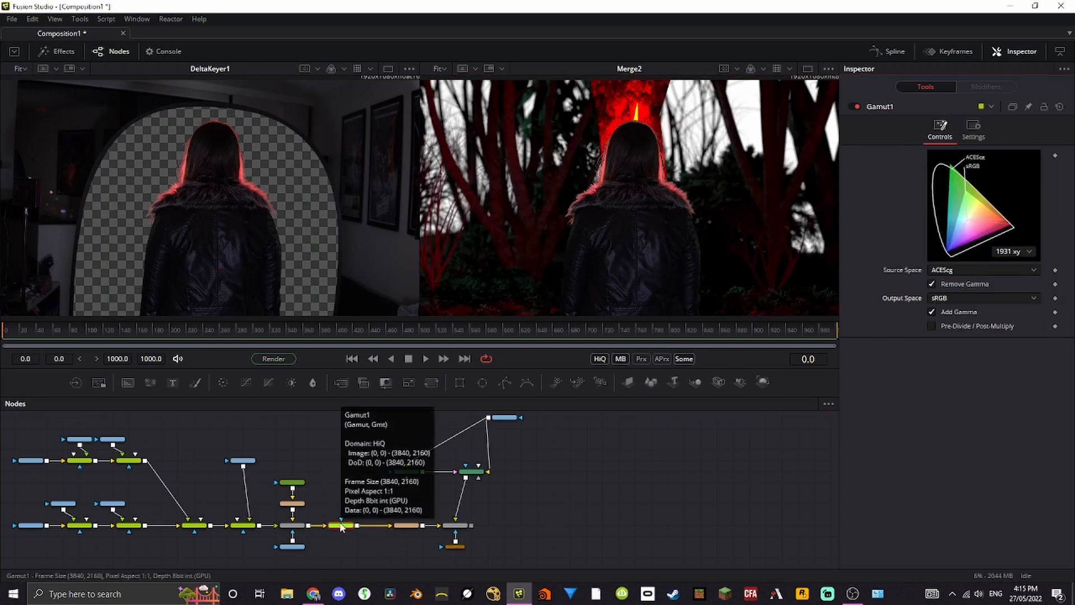
Set Background1's alpha to 0.0 so the sky areas behind the trees are transparent
scroll(341, 526, up, 5)
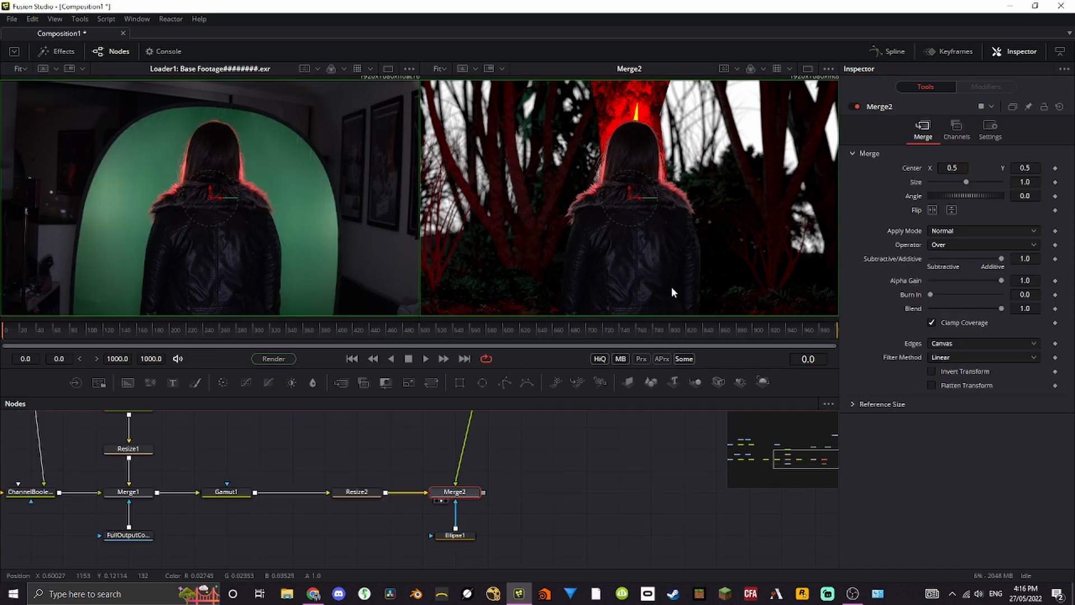
drag(309, 496, 462, 546)
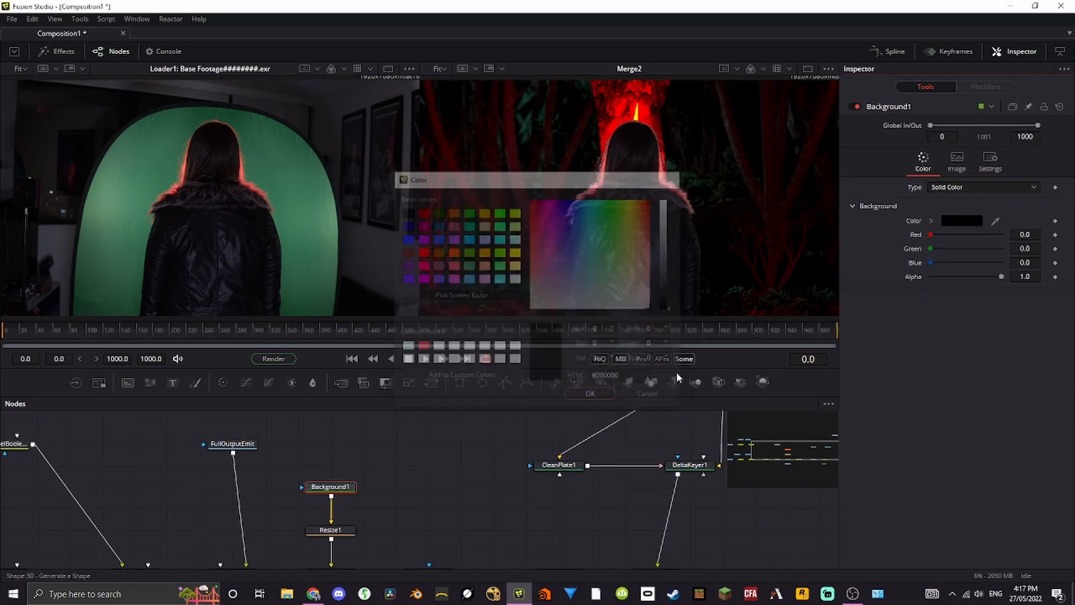
click(677, 371)
drag(1001, 280, 930, 278)
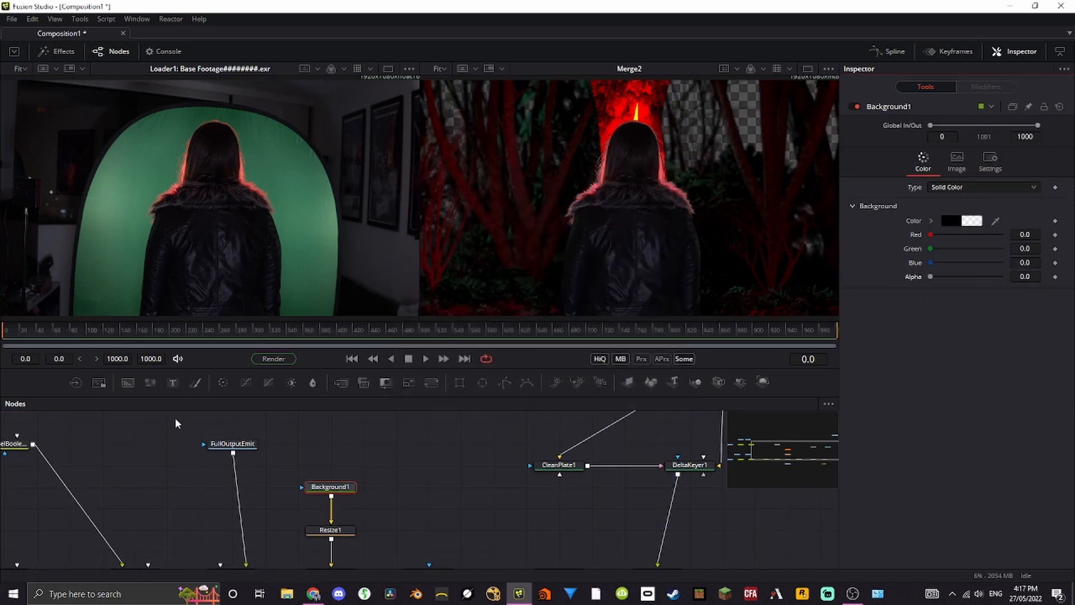
Add a Loader with the dark night forest 4K wallpaper image and view it in the first viewer
scroll(579, 510, down, 3)
scroll(449, 476, down, 2)
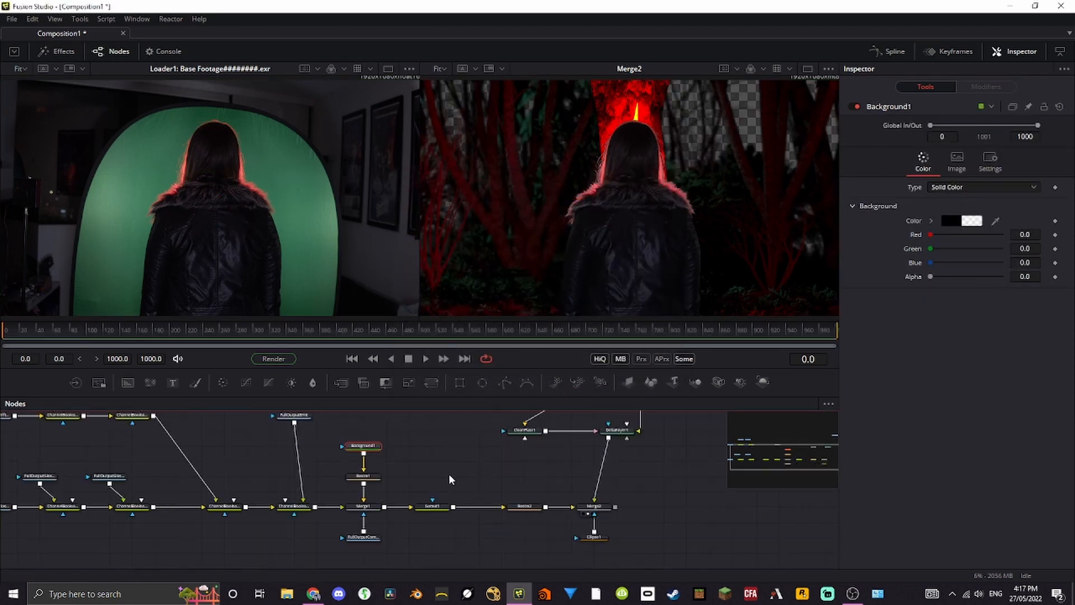
key(shift+space)
text(loader)
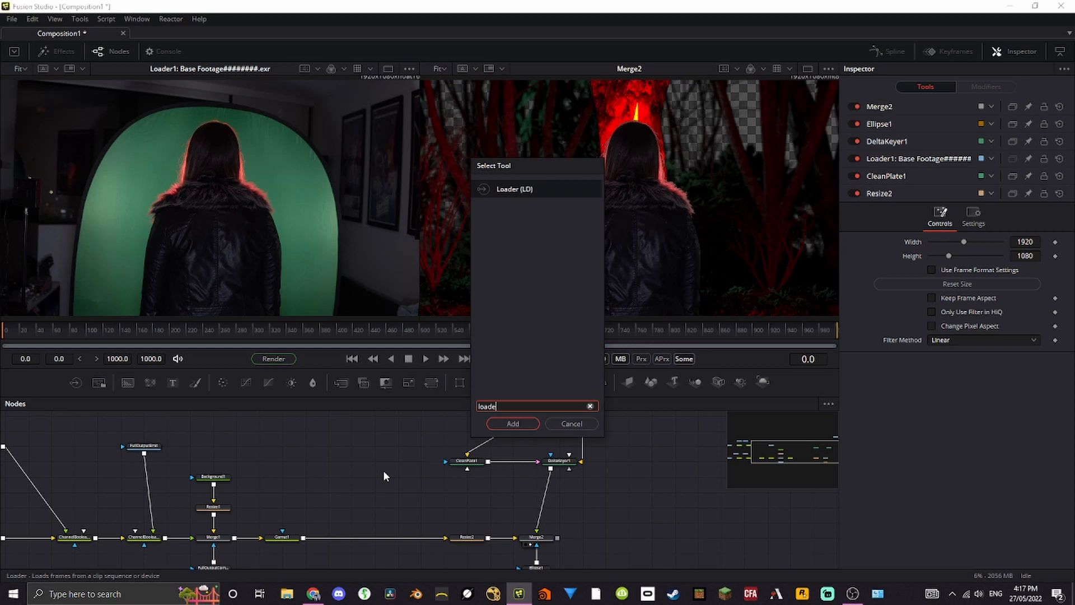
key(Return)
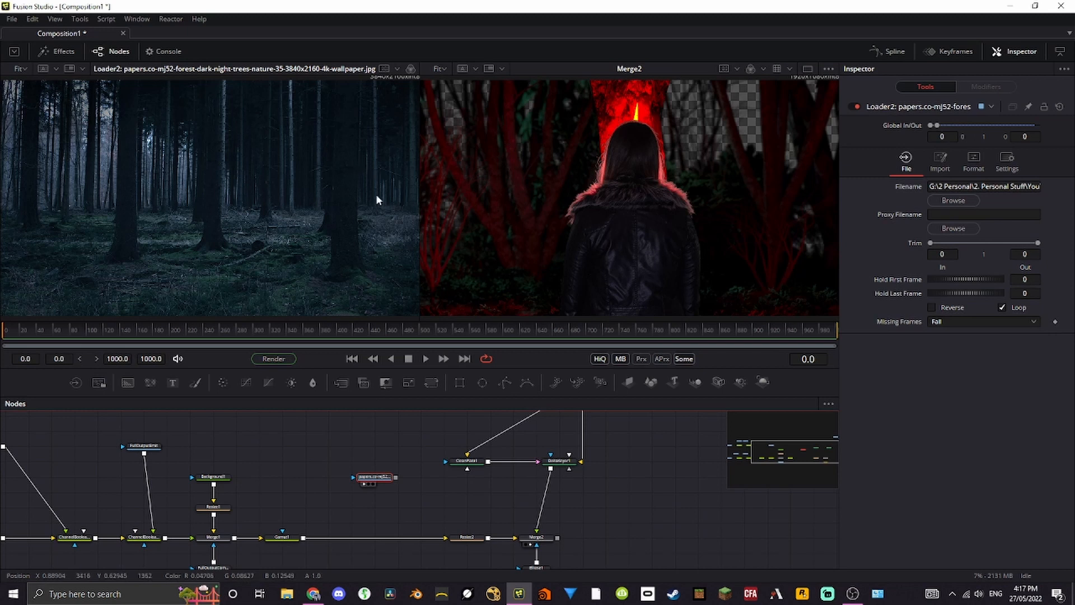
Merge Gamut1's output over the forest wallpaper ahead of Resize2, using the wallpaper as the background
drag(315, 469, 321, 441)
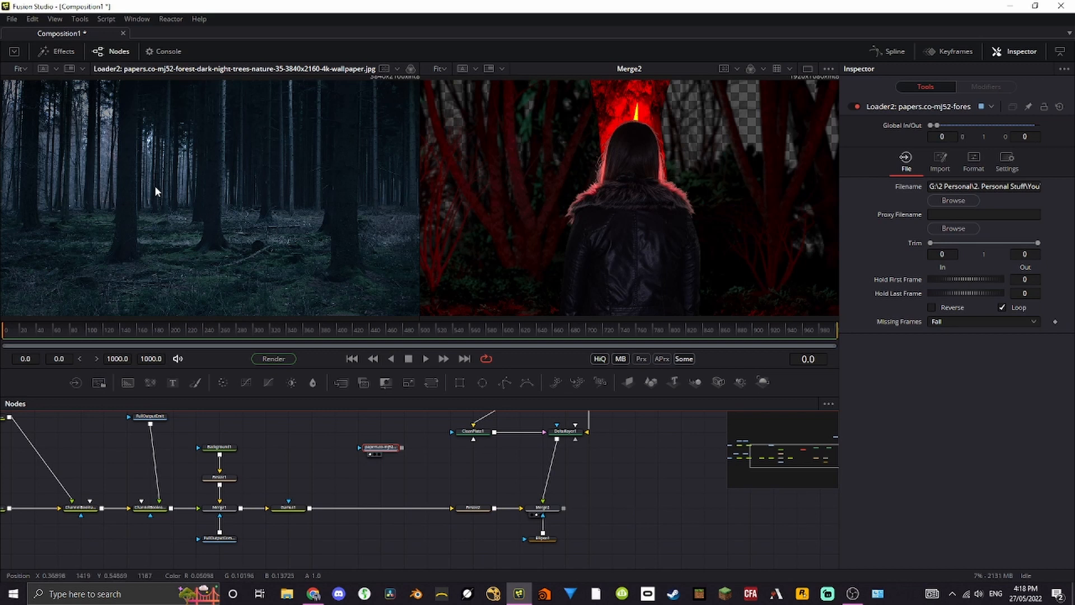
drag(402, 496, 408, 479)
drag(407, 431, 388, 491)
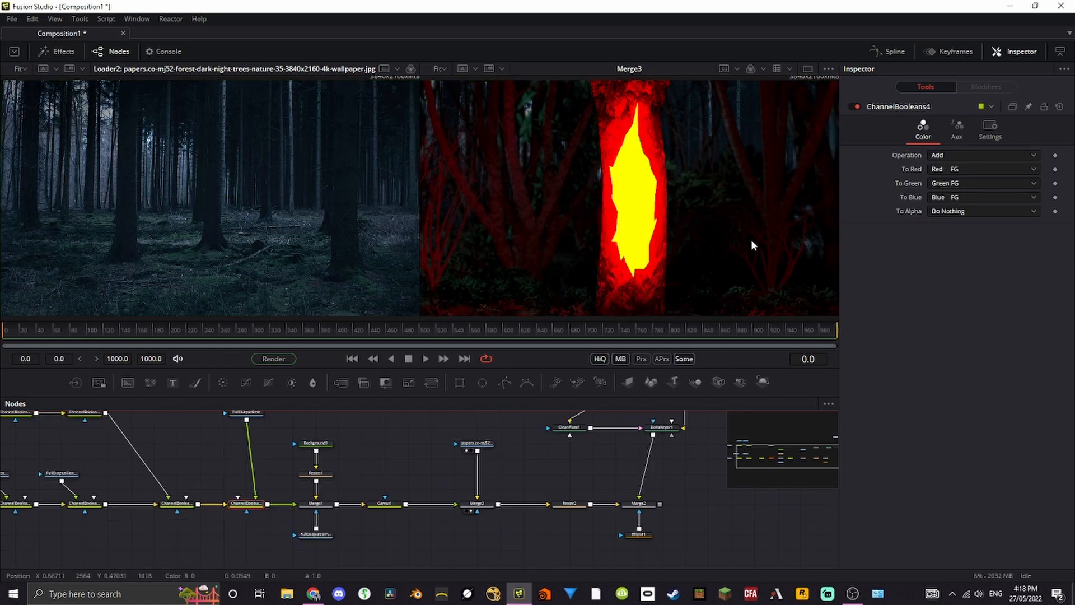
Insert a Color Corrector after the forest wallpaper with Pre-Divide / Post-Multiply enabled, gain 0.691 and lift -0.012
click(488, 446)
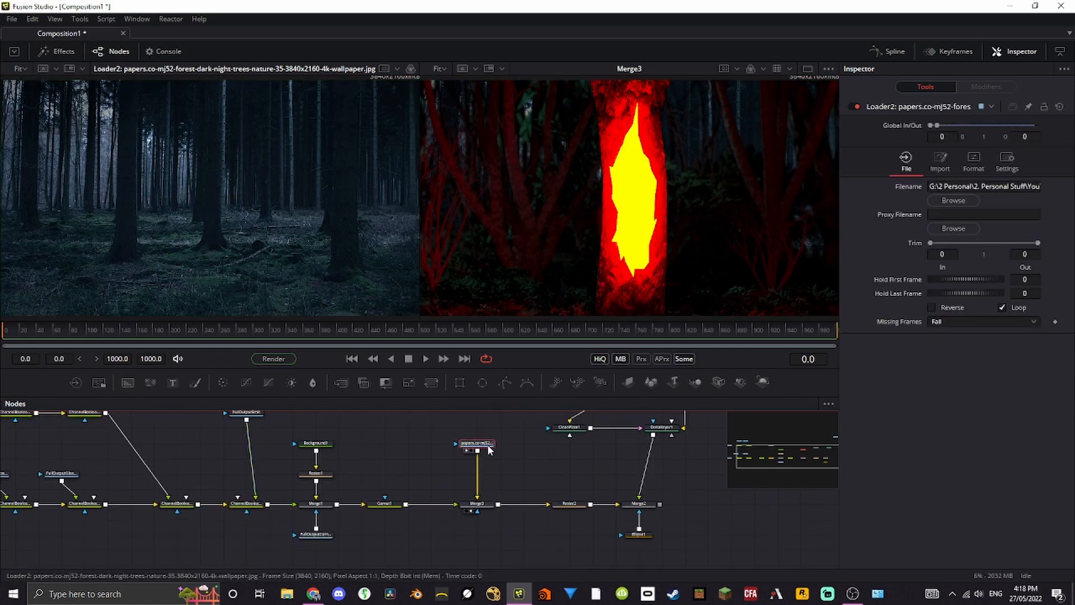
click(222, 382)
click(931, 154)
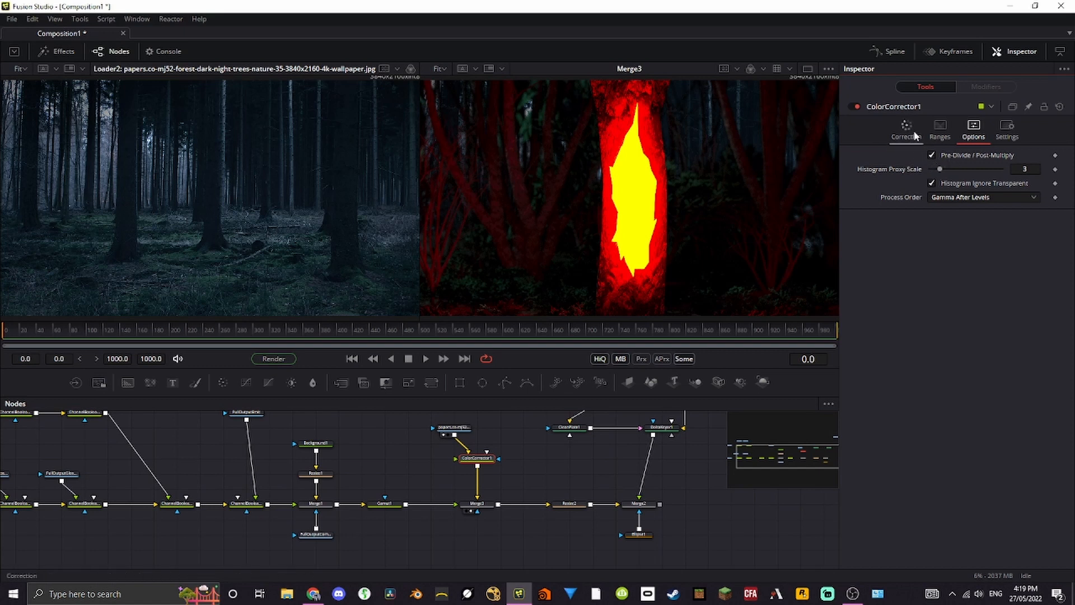
click(914, 135)
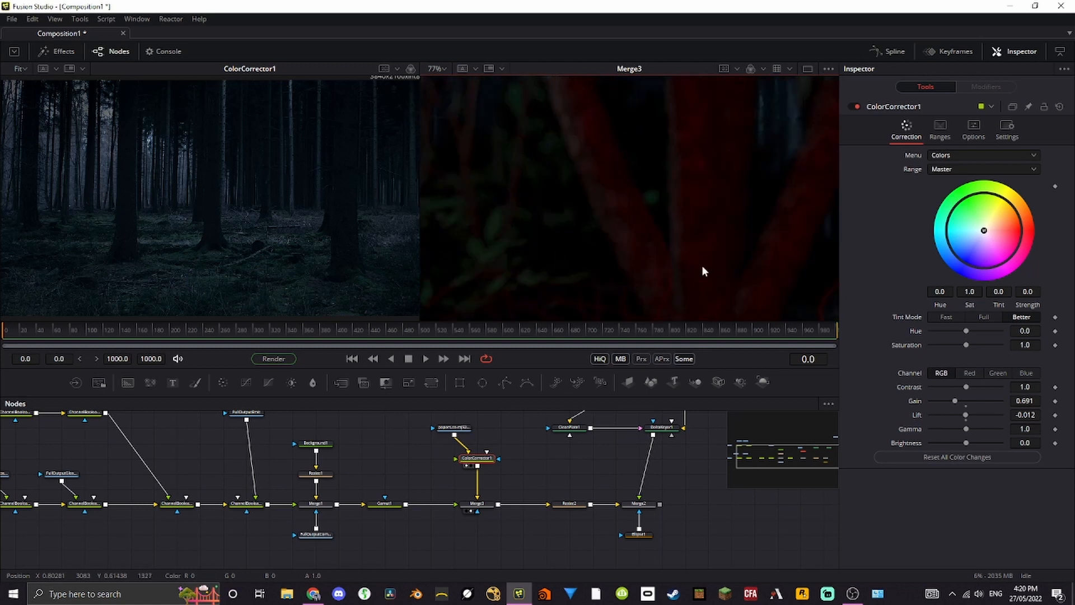
Tint the forest wallpaper in ColorCorrector1 with a strength of 0.1123, checking how it blends behind the trees
drag(653, 193, 455, 274)
drag(581, 191, 639, 268)
drag(591, 240, 697, 243)
drag(465, 236, 658, 240)
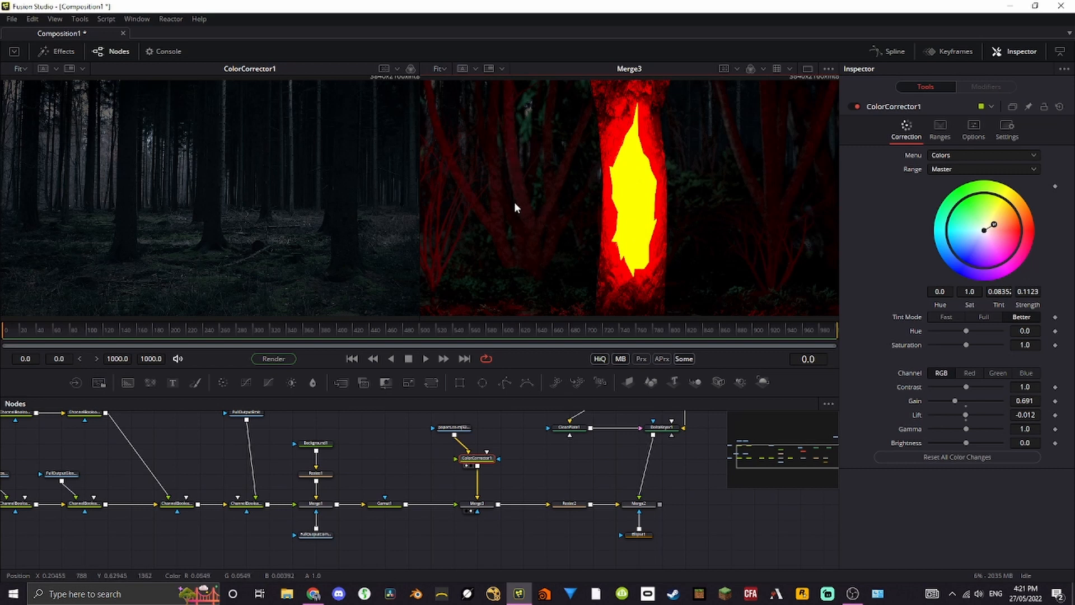
drag(656, 205, 694, 179)
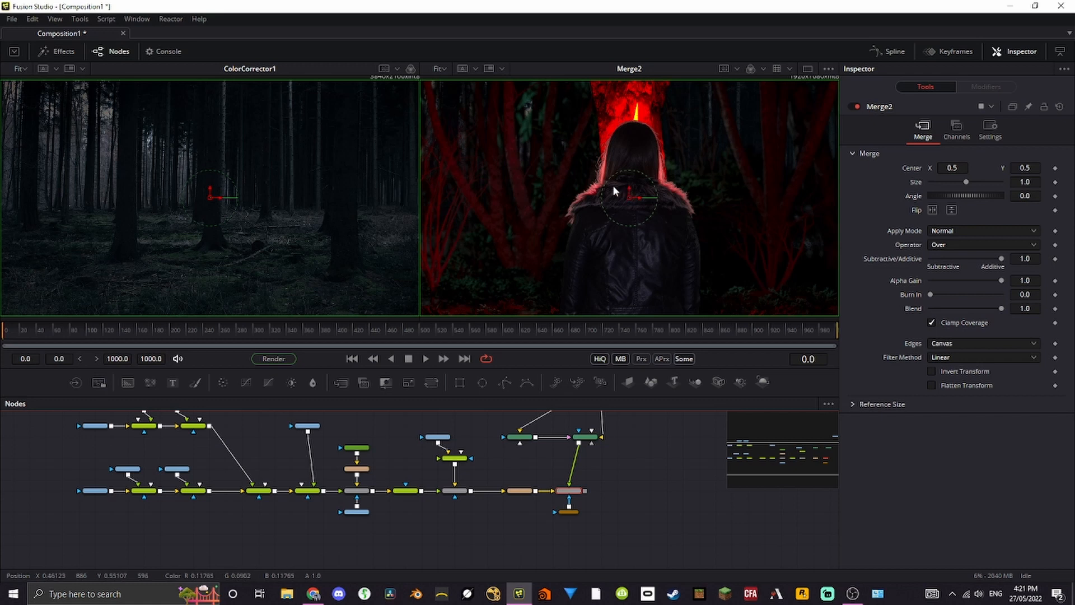
Review the whole node tree and examine the render pass loaders in the first viewer
drag(331, 446, 474, 488)
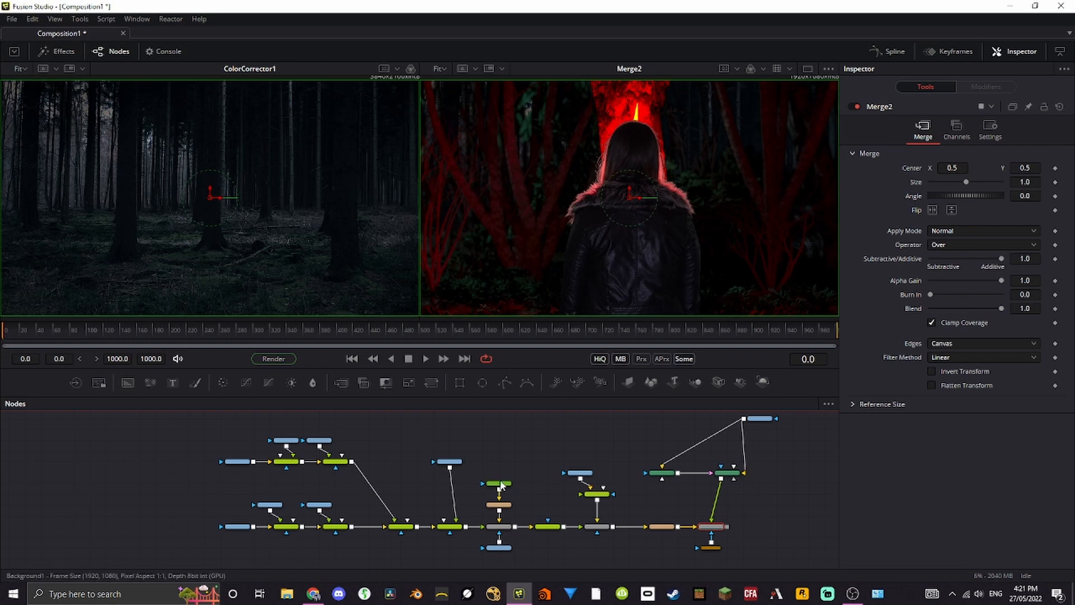
mouse_move(502, 485)
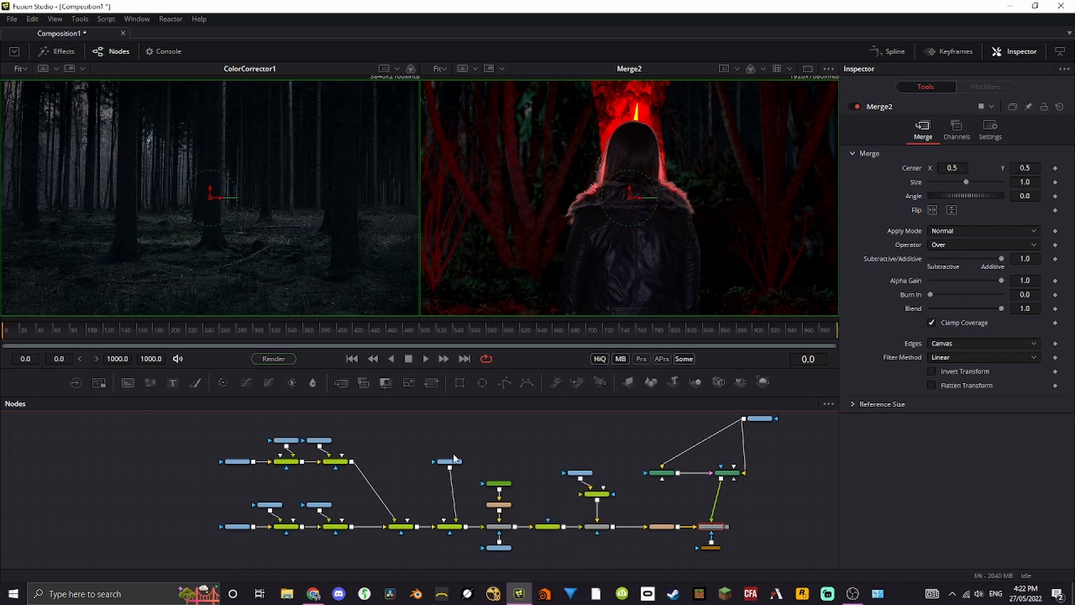
scroll(287, 463, up, 3)
scroll(293, 468, up, 1)
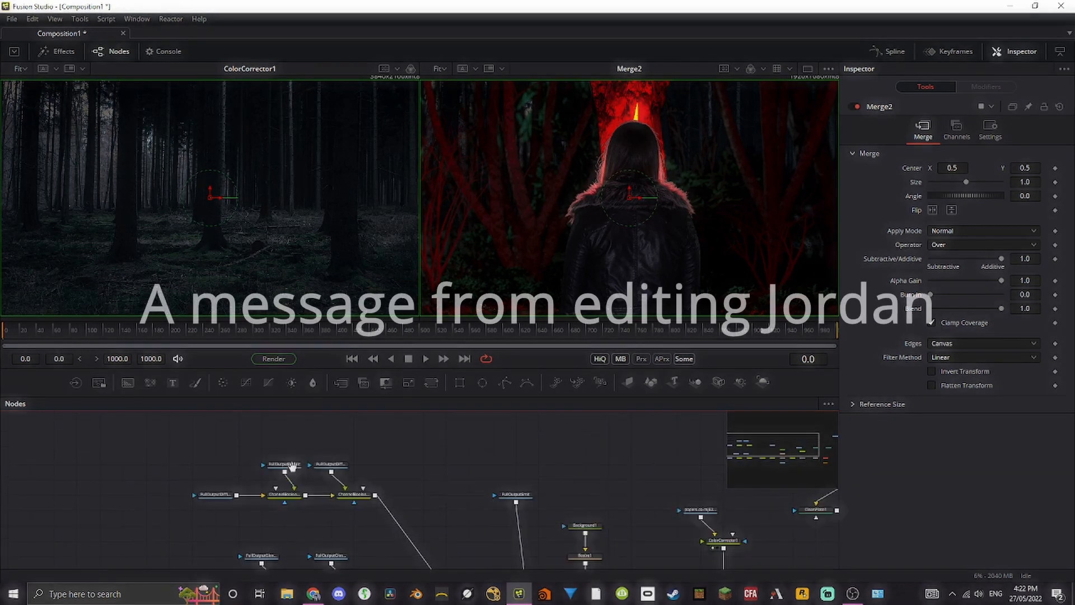
drag(322, 449, 453, 423)
scroll(417, 472, up, 2)
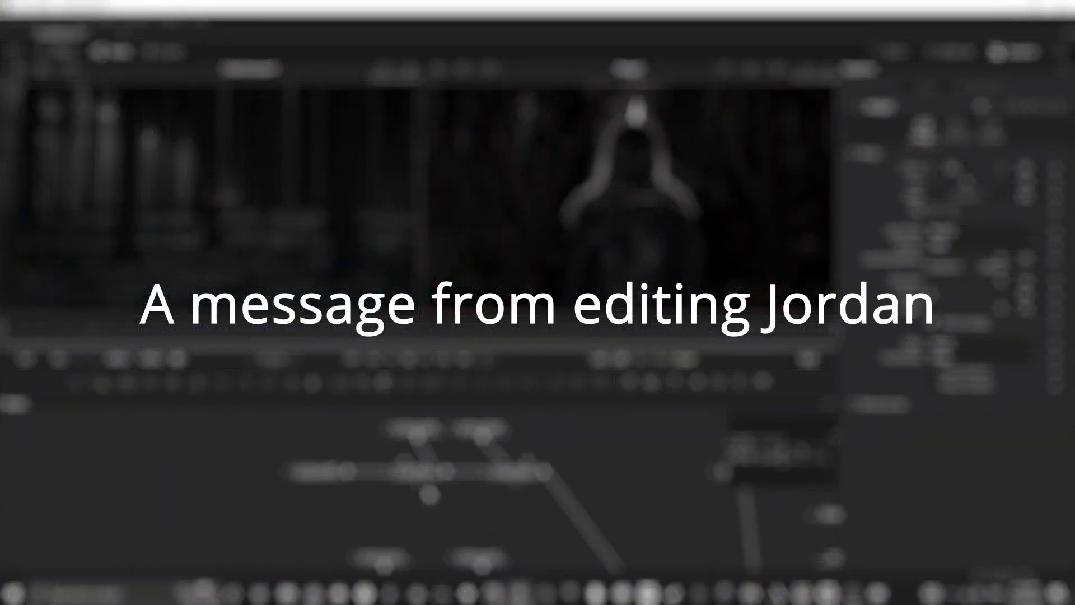
click(320, 472)
key(1)
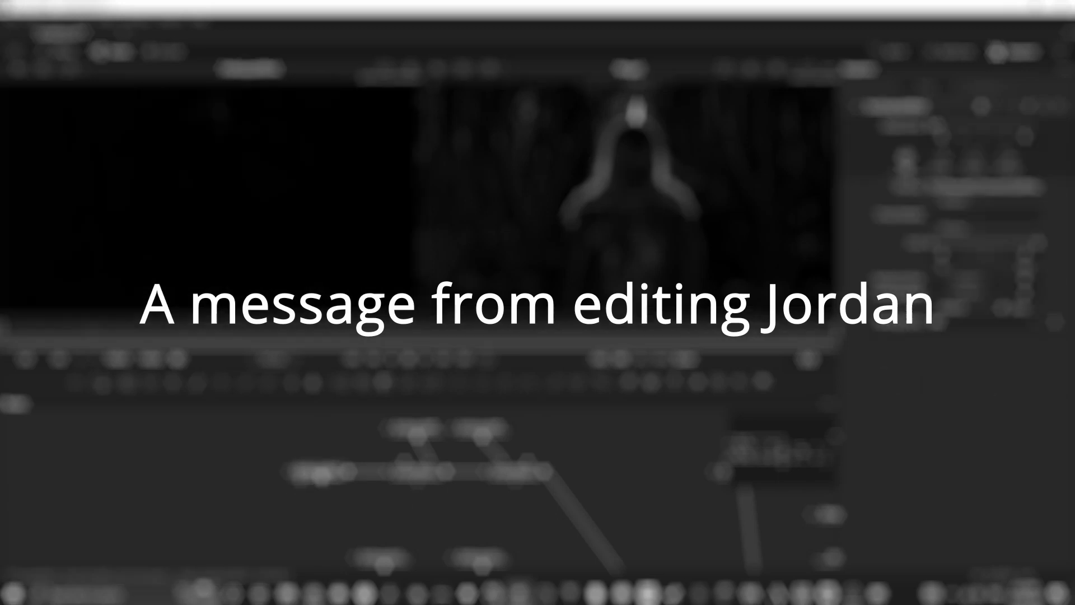
drag(413, 432, 357, 435)
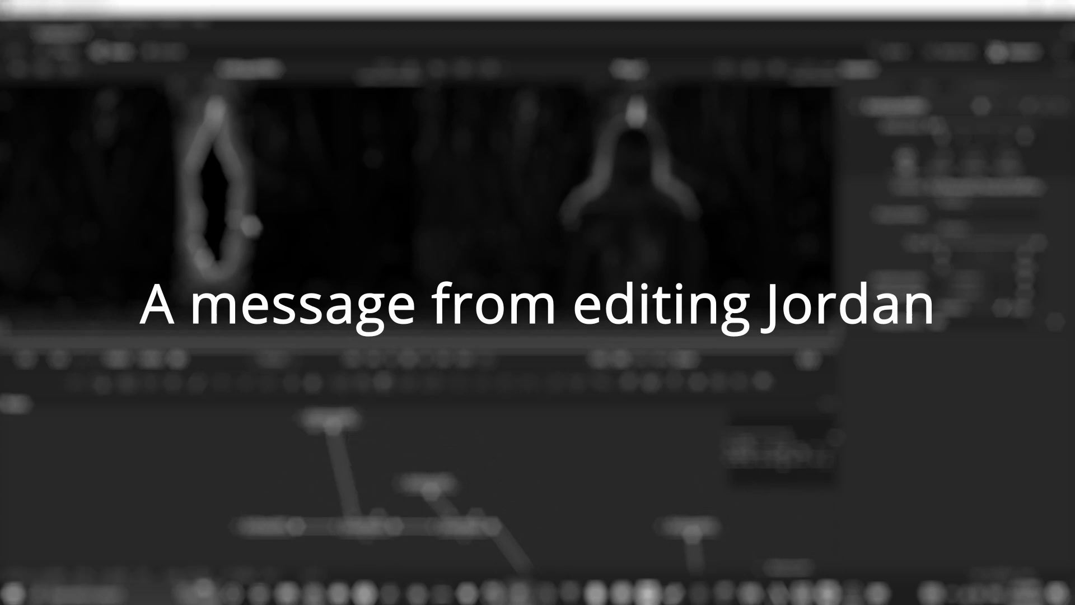
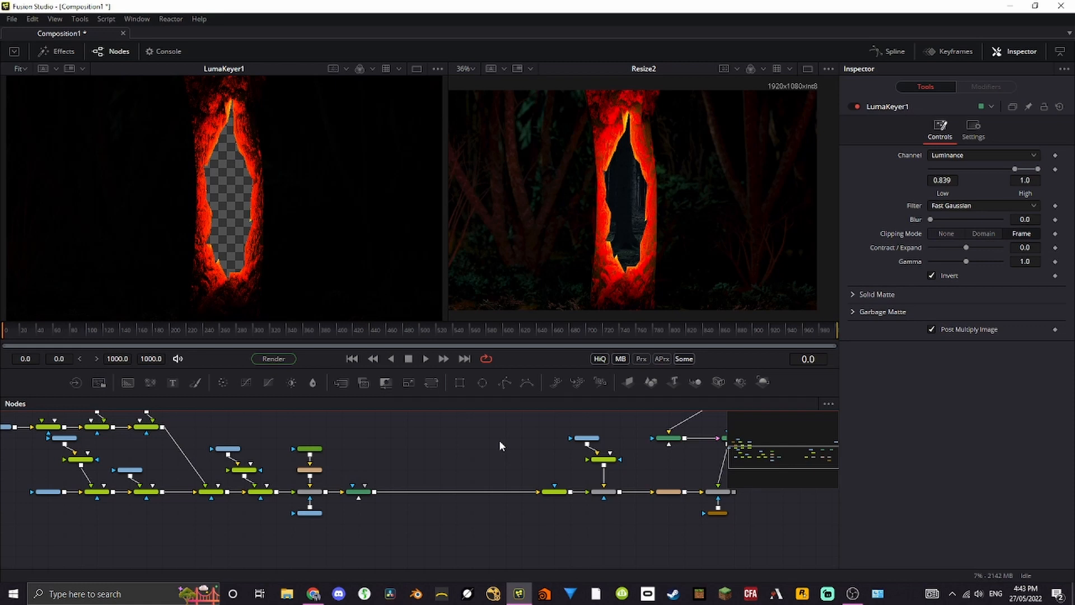
Add a Loader with the australian-stringy-bark-tree image above the main node chain and view it in the first viewer
key(alt+Tab)
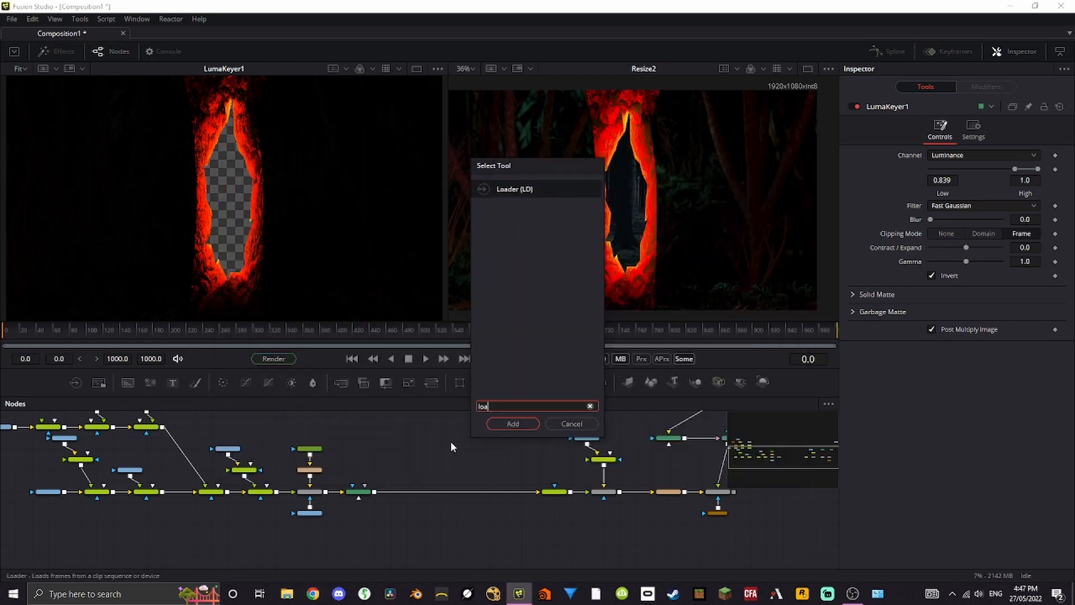
text(ld)
key(Return)
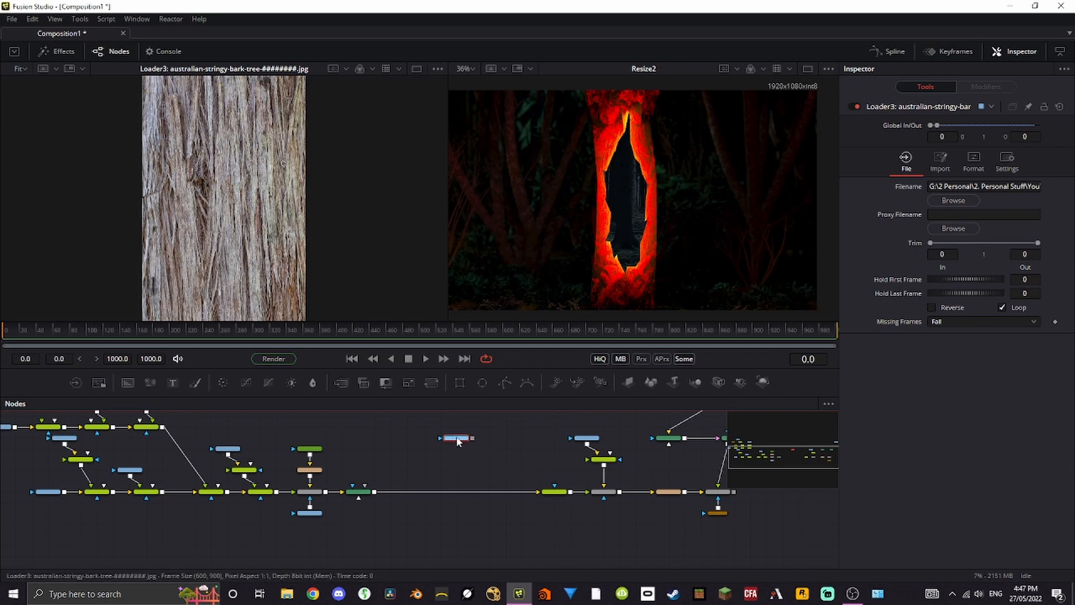
drag(437, 448, 411, 434)
Add a Transform after the bark image and set its angle to 90
key(t)
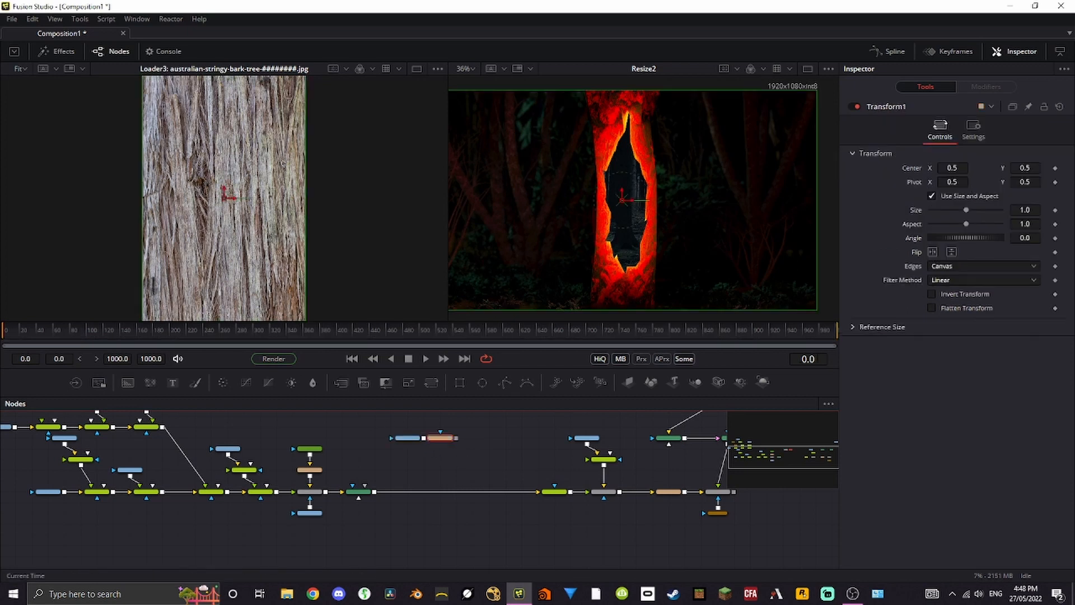
click(1029, 237)
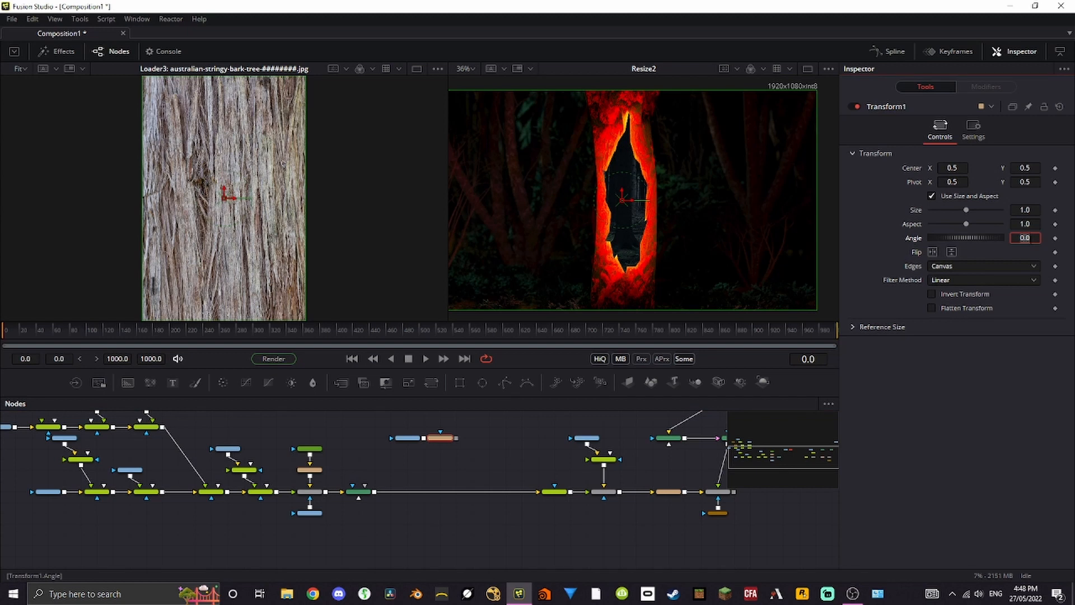
text(90)
key(Tab)
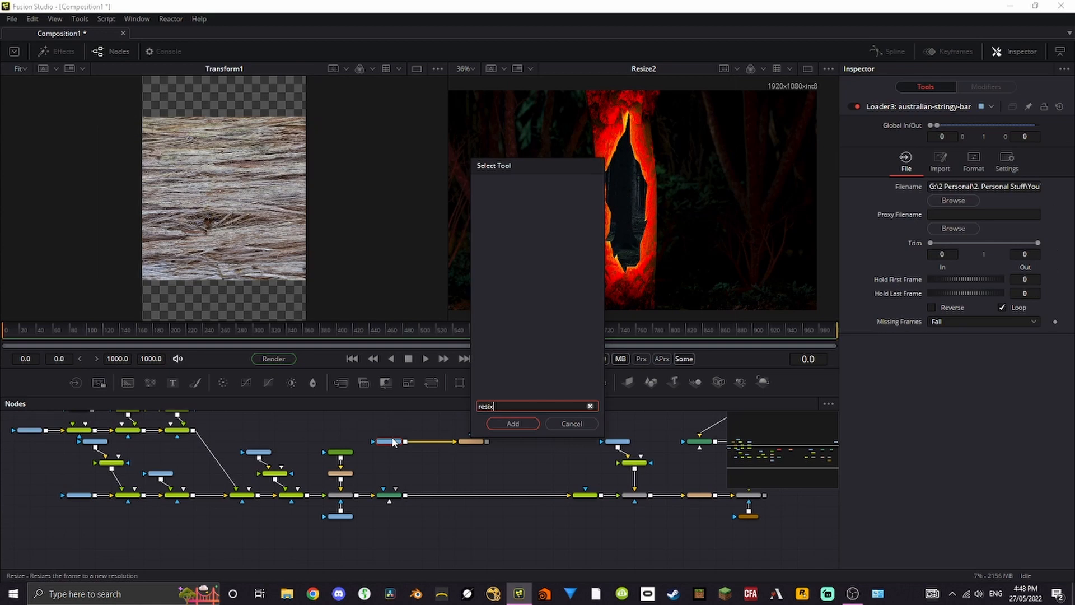
Insert a Resize node at 1920 x 1080 between the bark image loader and Transform1
key(BackSpace)
text(z)
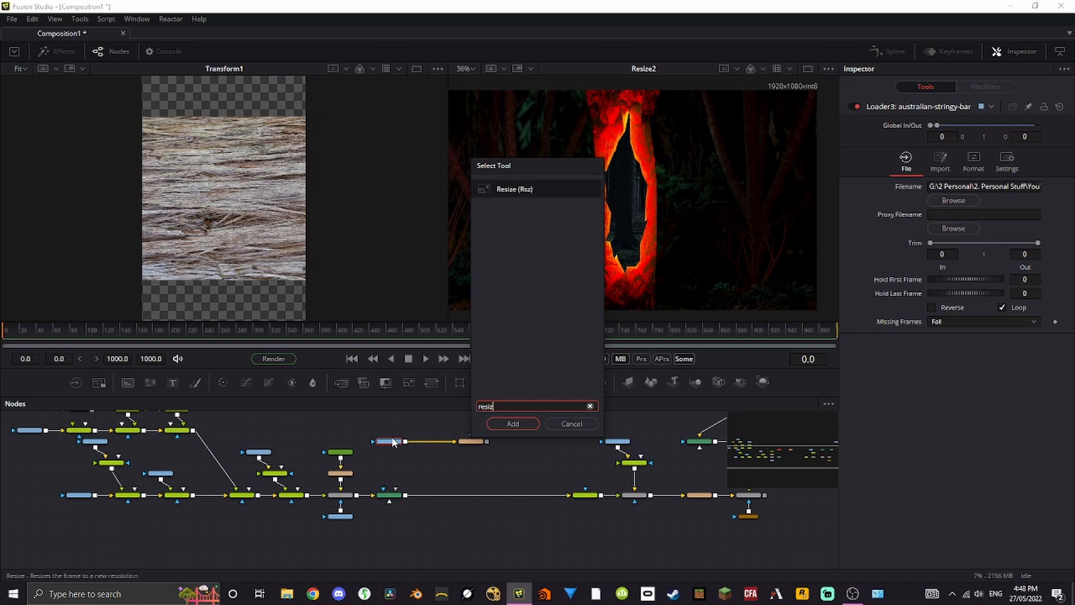
key(Return)
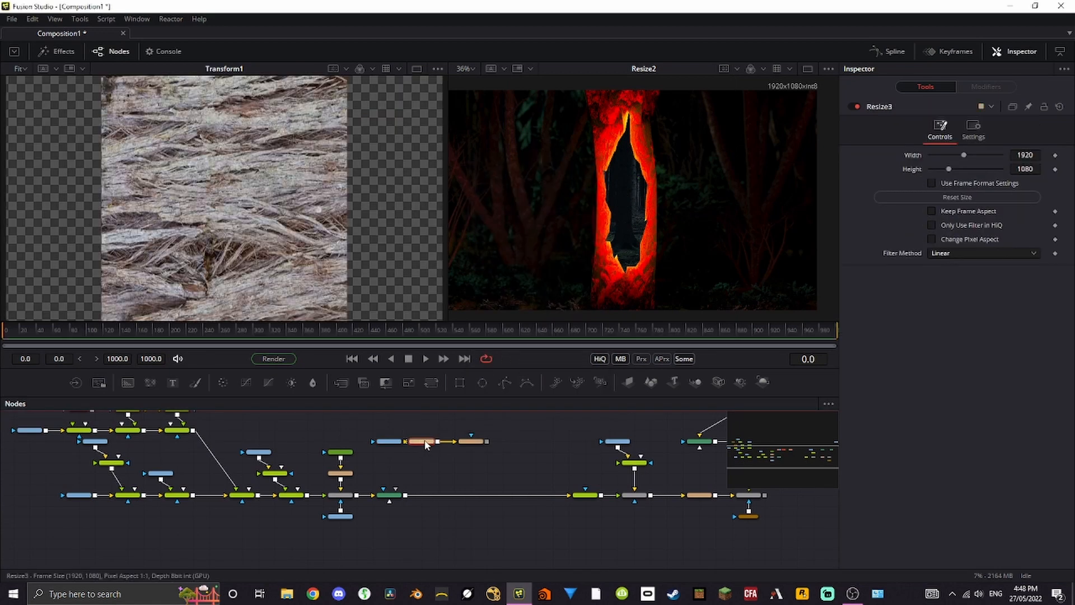
Space the bark Transform away from its Resize node and set the Transform's aspect to 2.27
drag(425, 442, 488, 442)
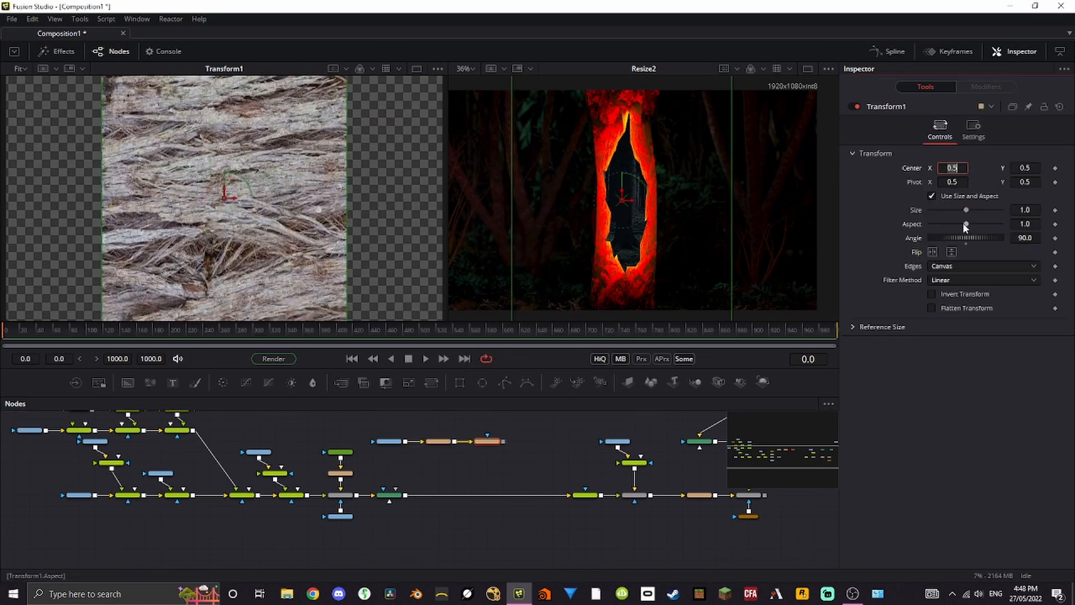
drag(964, 224, 978, 224)
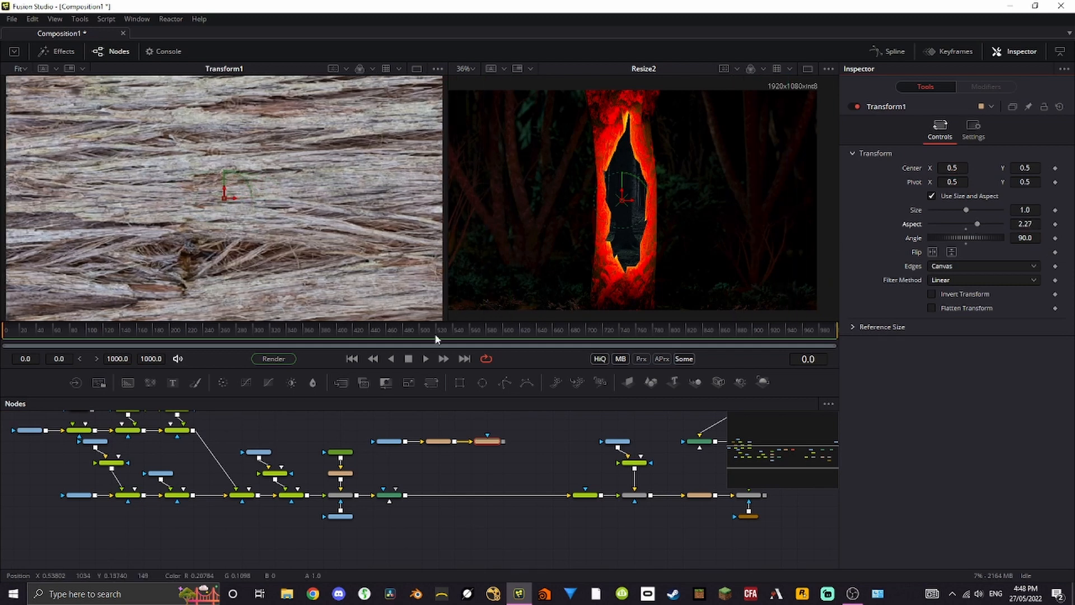
Add a Color Corrector after Transform1 with saturation 0, contrast 3.0, gain 1.32, lift 0.1 and gamma 3.0, and inspect the bark in the first viewer
key(shift+space)
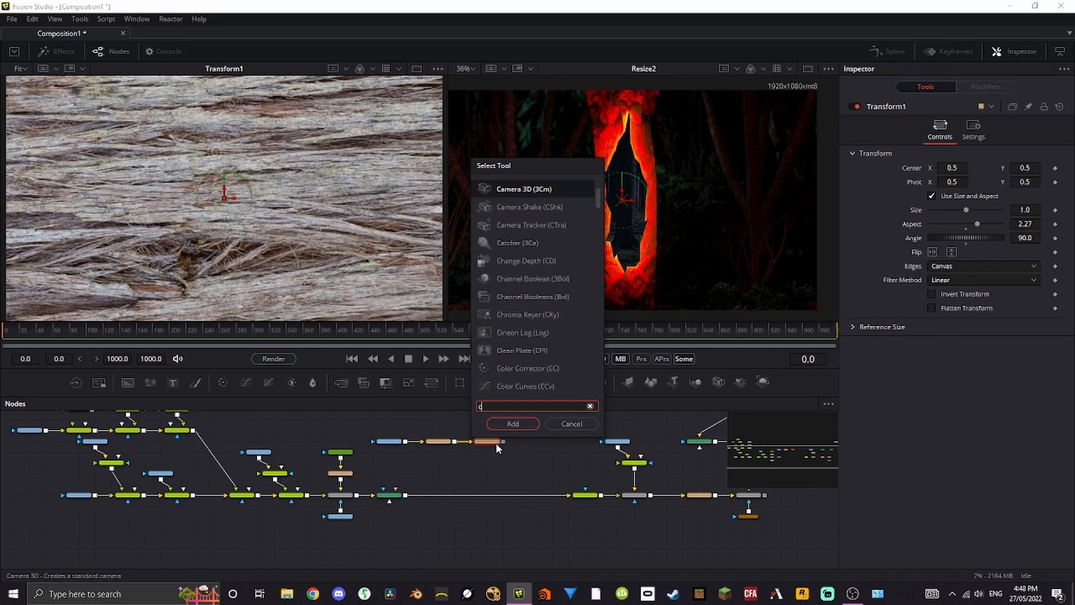
text(color)
key(Return)
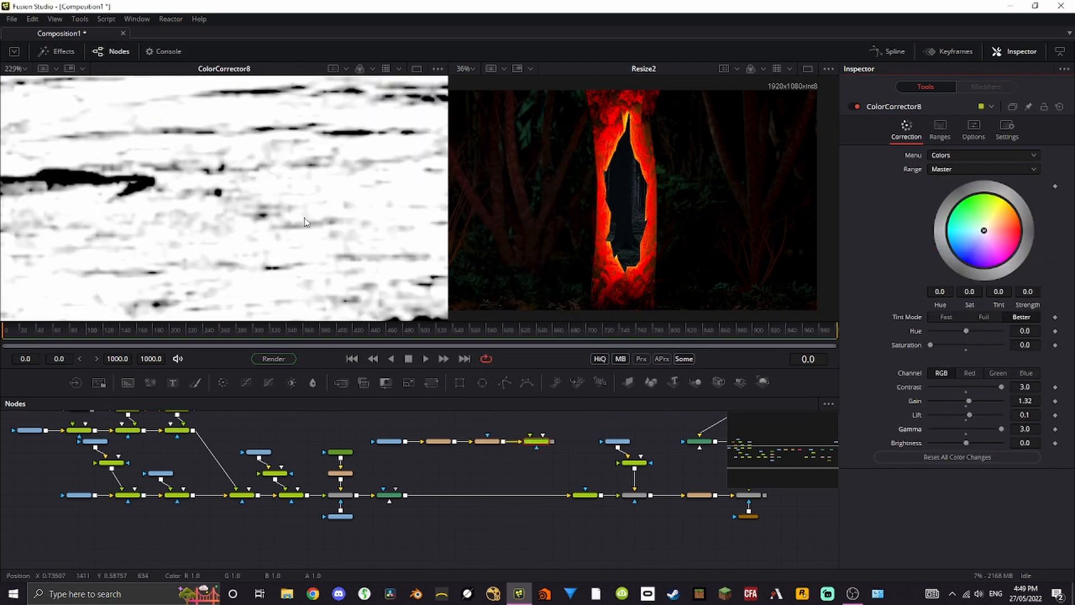
scroll(318, 217, down, 3)
drag(238, 212, 249, 177)
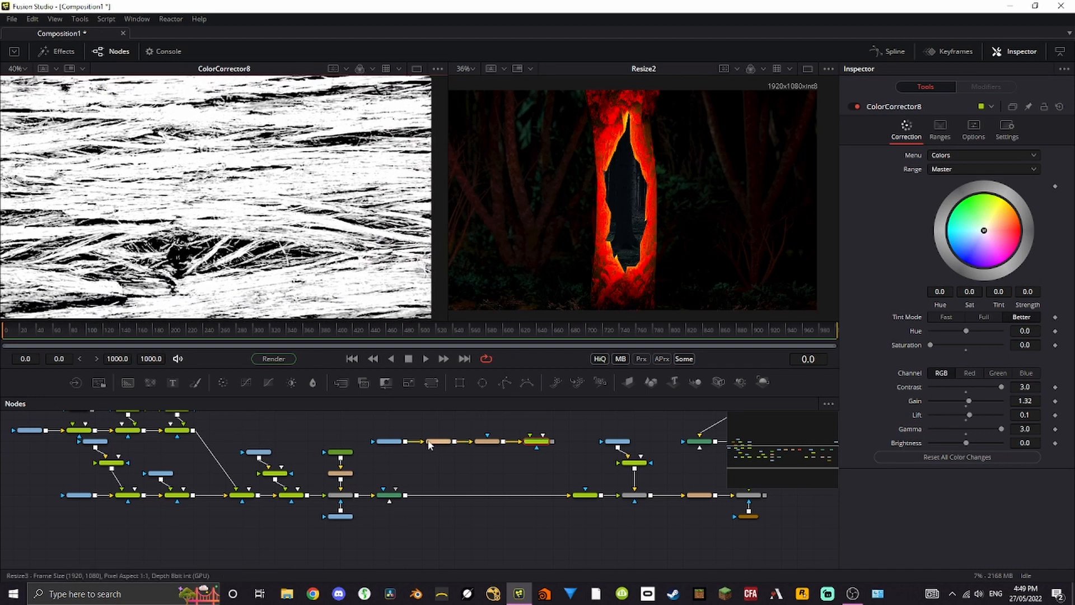
key(1)
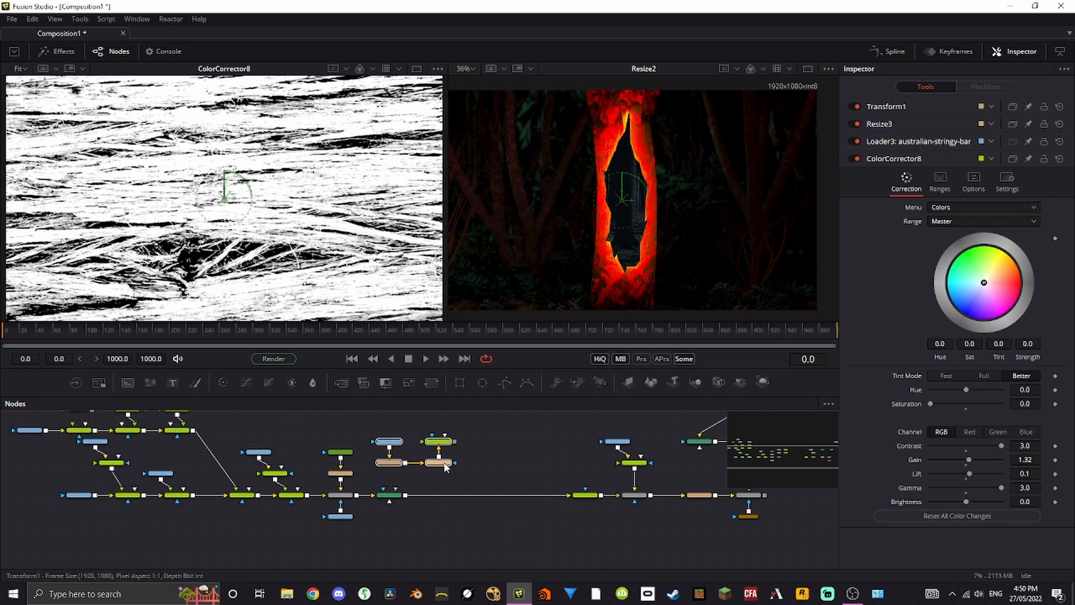
Move the four bark texture nodes well below the main node chain
drag(444, 462, 452, 563)
drag(510, 516, 506, 434)
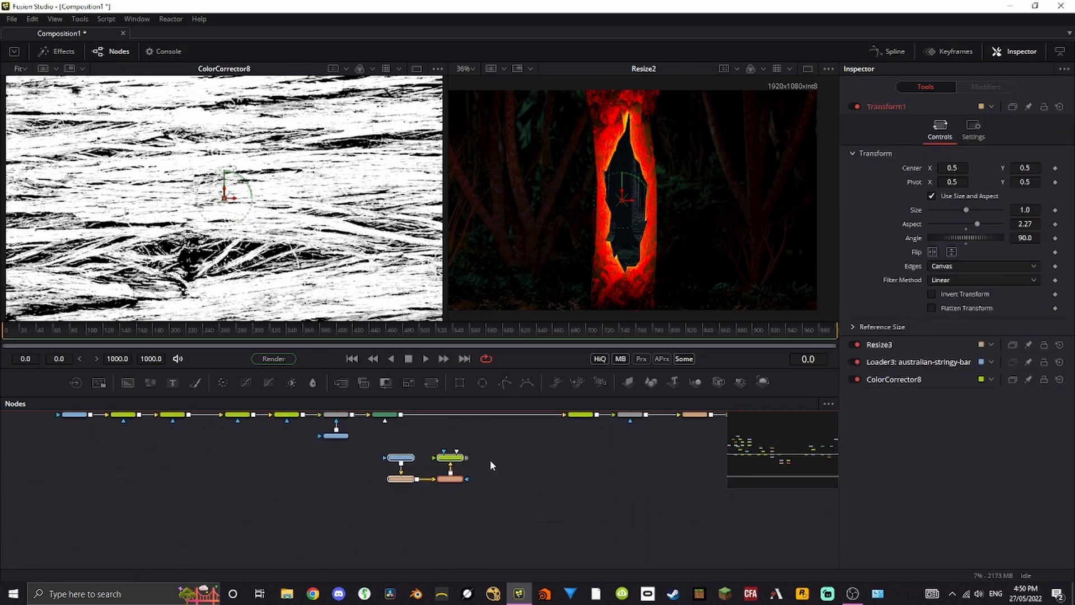
drag(451, 458, 352, 522)
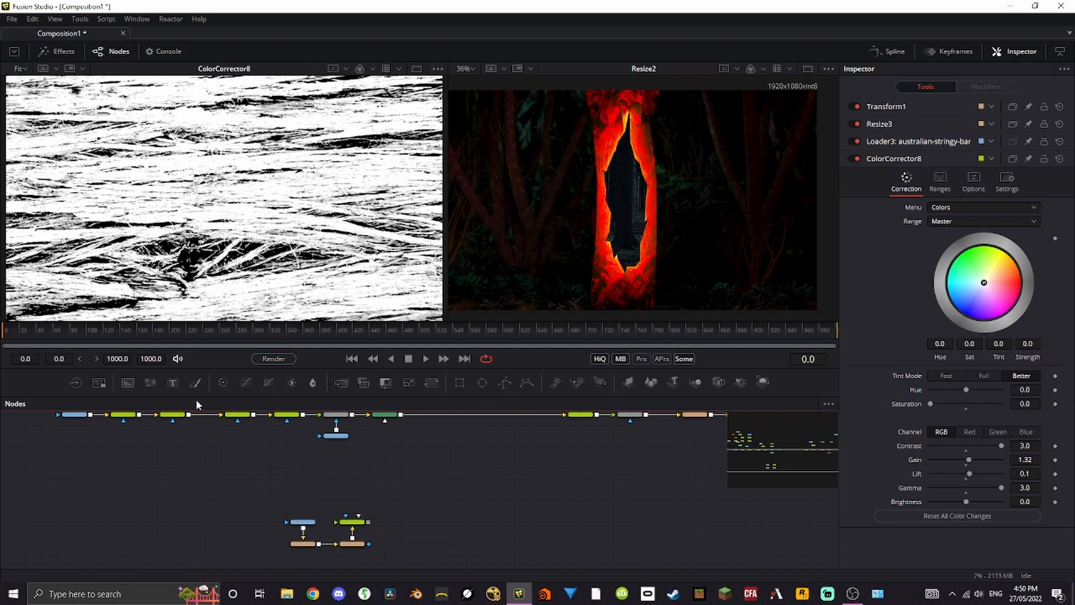
Add a Background node below the main chain and set its solid color to orange #ff4800
drag(128, 382, 469, 493)
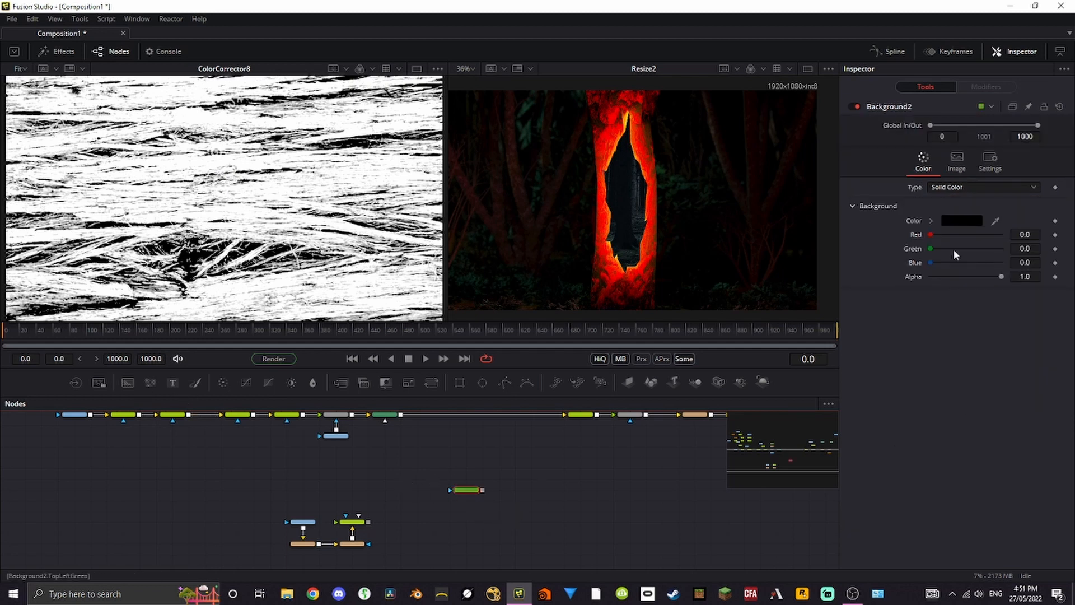
click(961, 219)
click(643, 202)
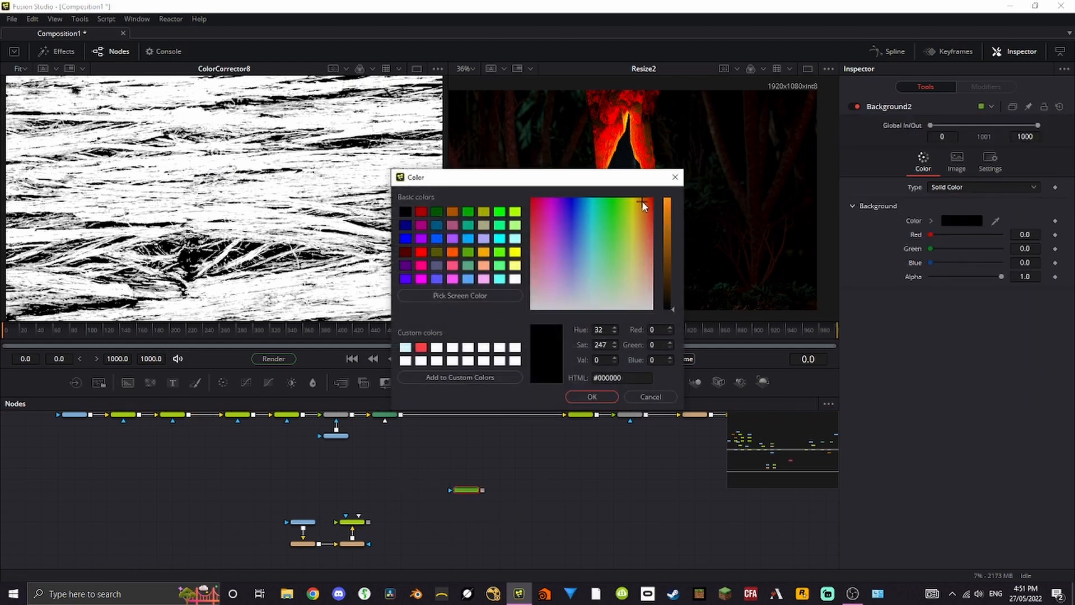
click(670, 192)
click(646, 200)
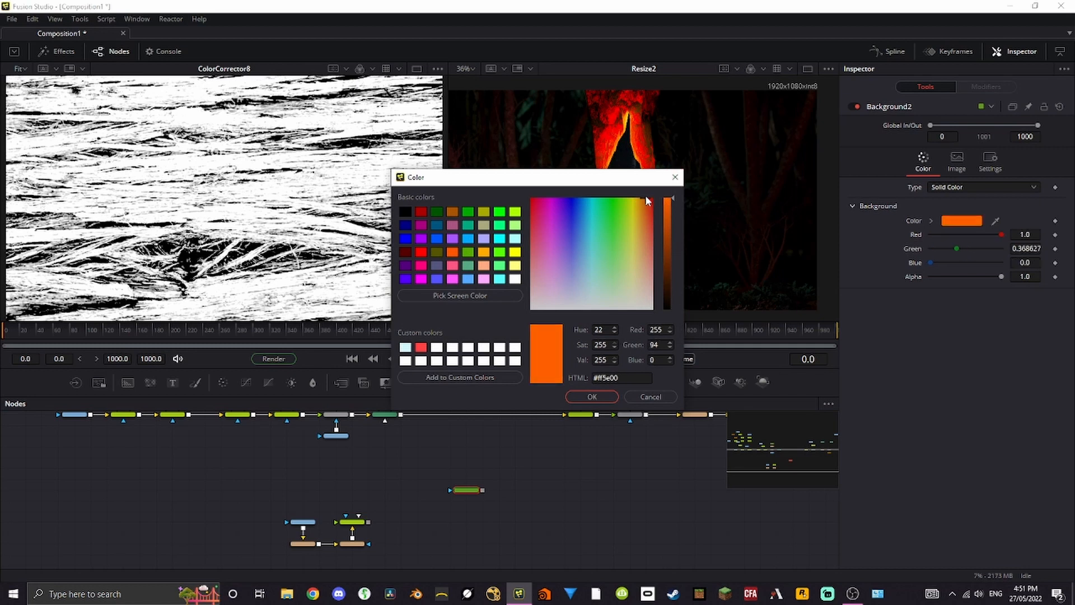
drag(645, 195, 647, 194)
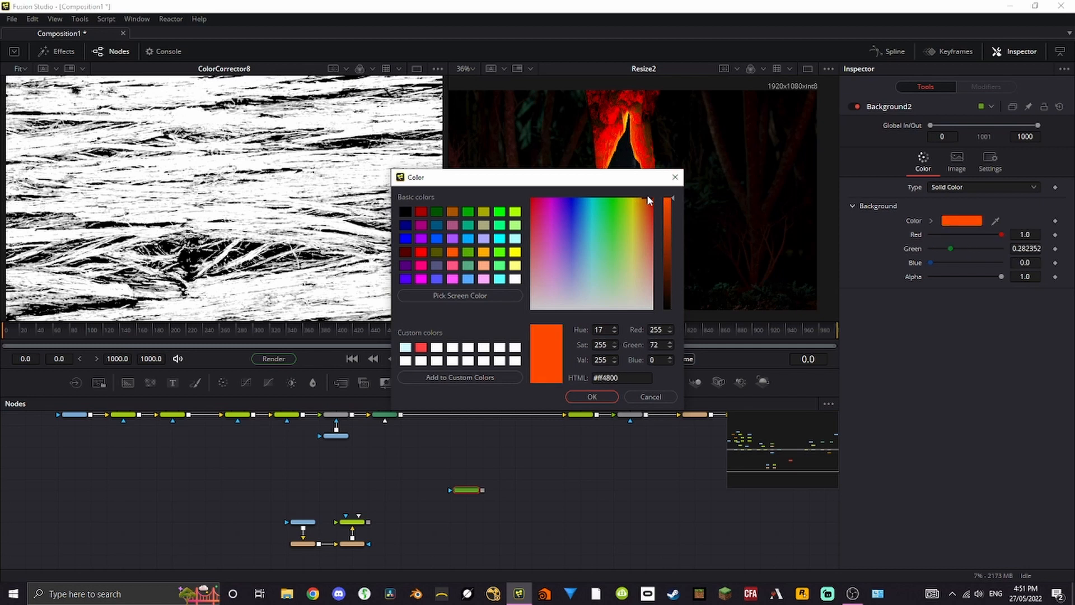
drag(647, 193, 646, 194)
click(598, 395)
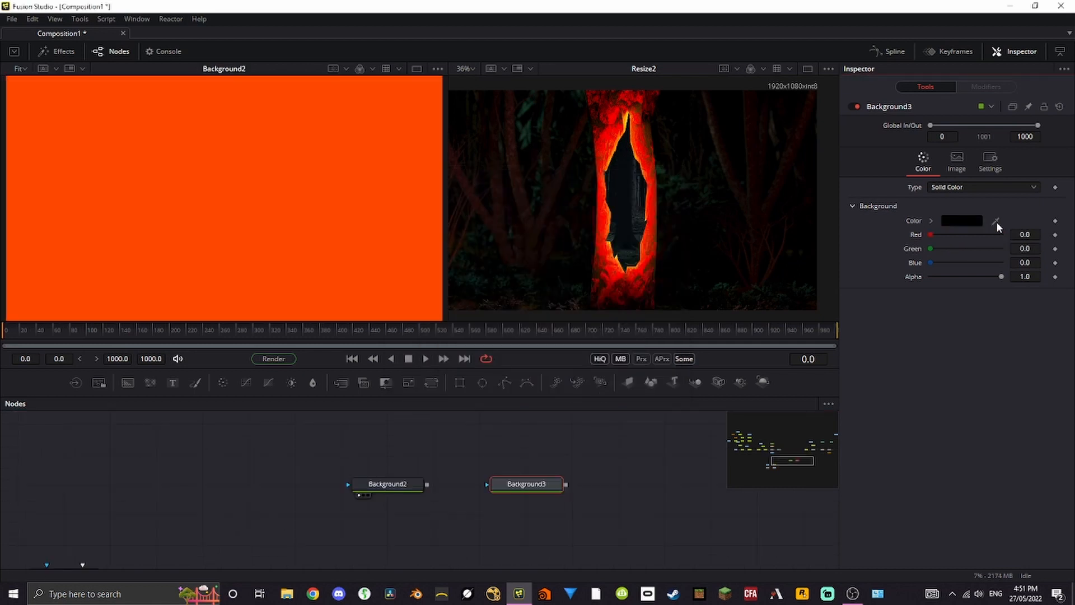
Give Background3 the sampled orange of Background2, raise its green to 0.787 for yellow, and view it in the second viewer
drag(996, 220, 369, 271)
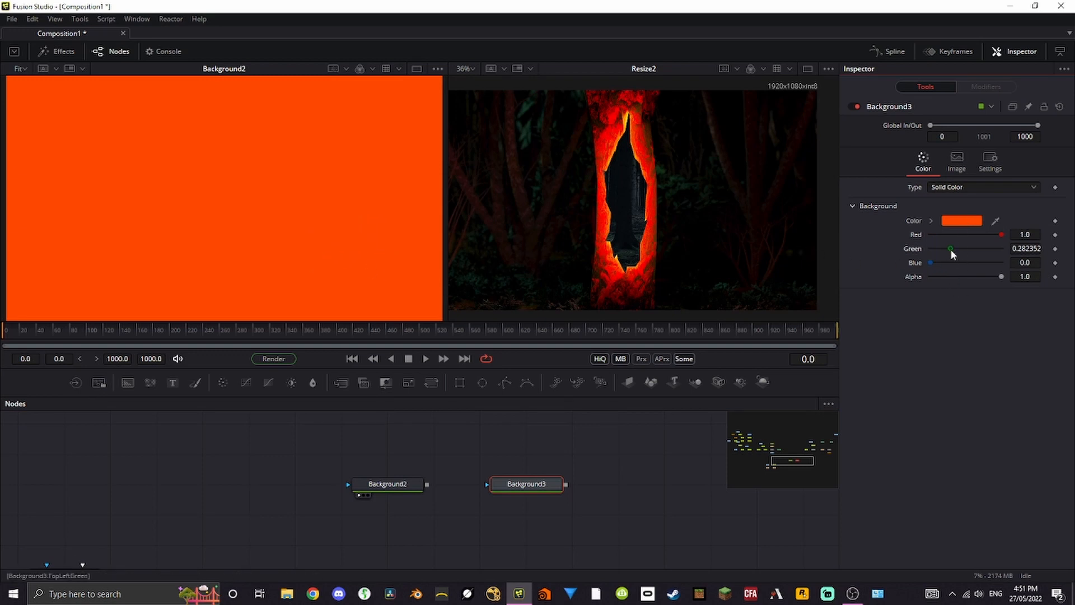
drag(951, 251, 986, 251)
key(2)
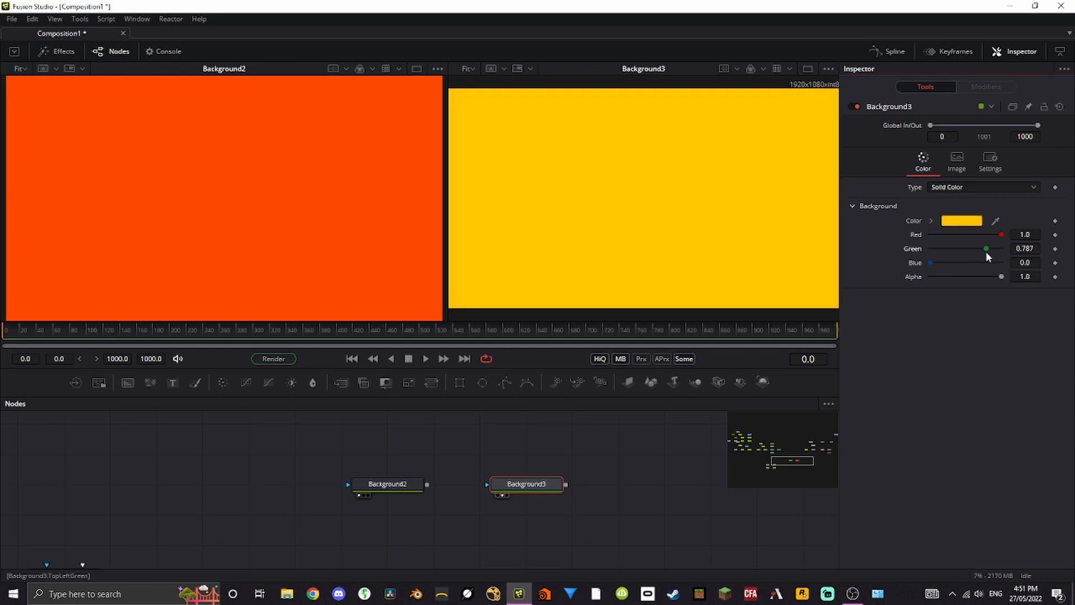
drag(523, 490, 476, 462)
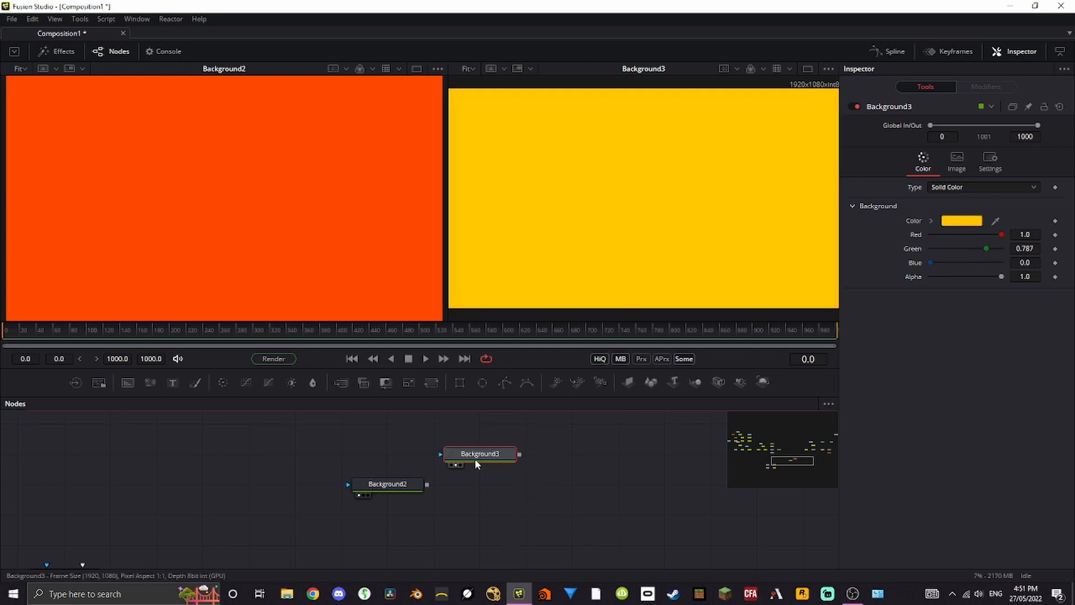
Add a third Background in pale yellow with red 1.0, green 0.961 and blue 0.709, and view it in the first viewer
click(128, 383)
mouse_move(621, 512)
mouse_down()
mouse_move(622, 482)
mouse_move(604, 510)
mouse_up()
key(1)
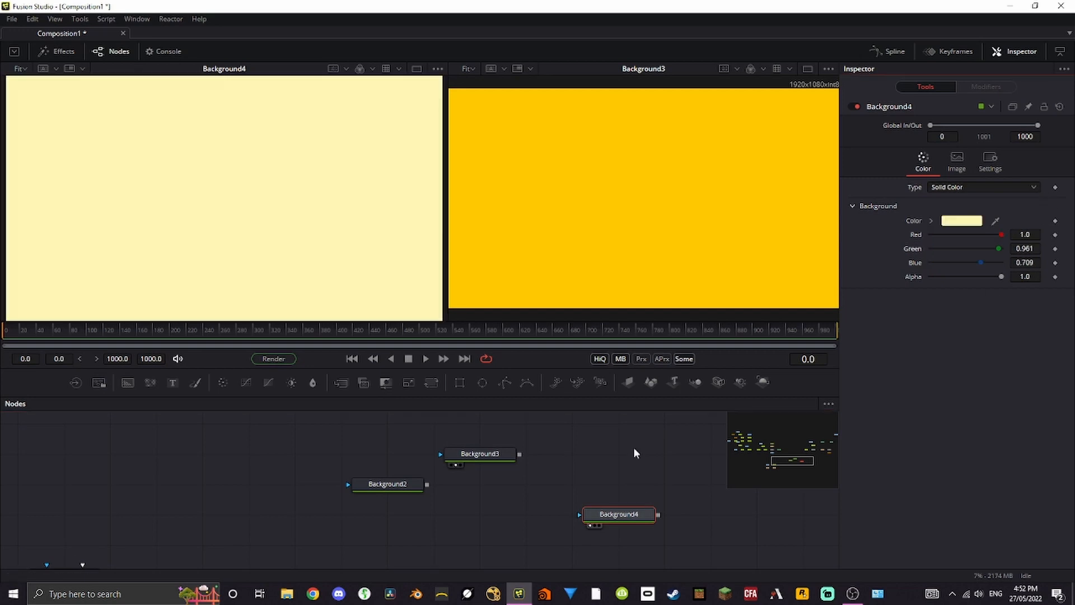
Rearrange the three Background nodes with the orange one lowest, the yellow one above it and the pale yellow one topmost
drag(588, 513, 357, 543)
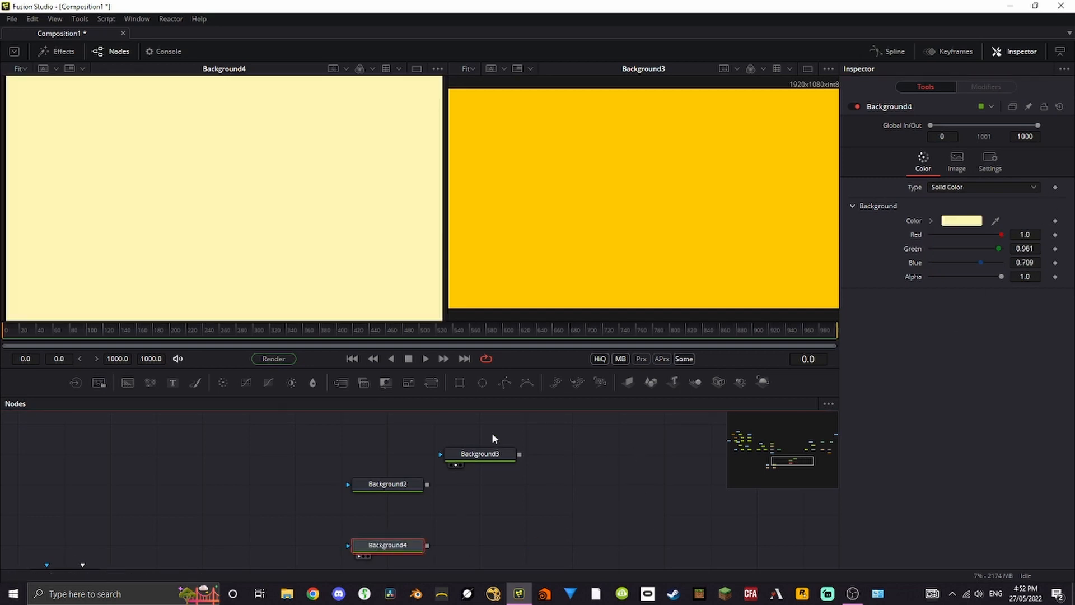
drag(482, 453, 529, 482)
drag(415, 483, 492, 426)
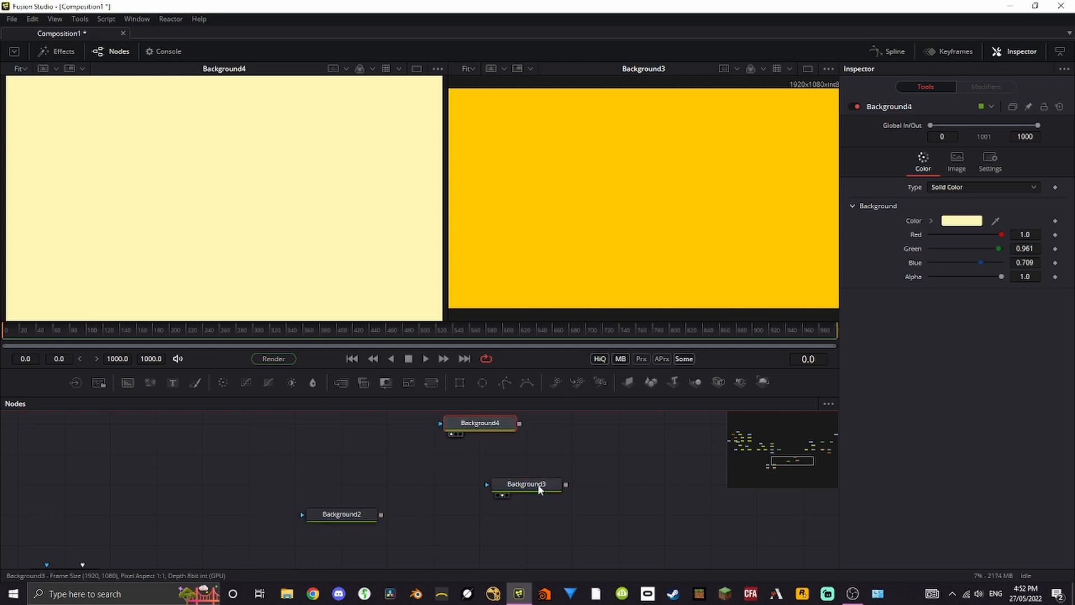
drag(540, 490, 402, 489)
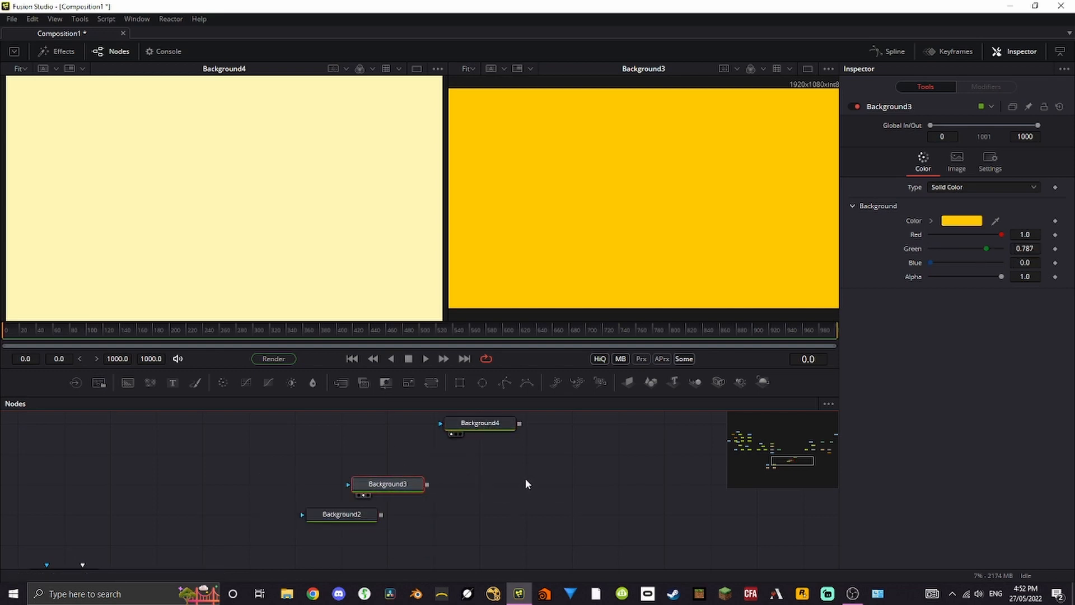
Merge the yellow Background3 over the orange Background2 and arrange the merge group apart from Background4
drag(525, 483, 465, 452)
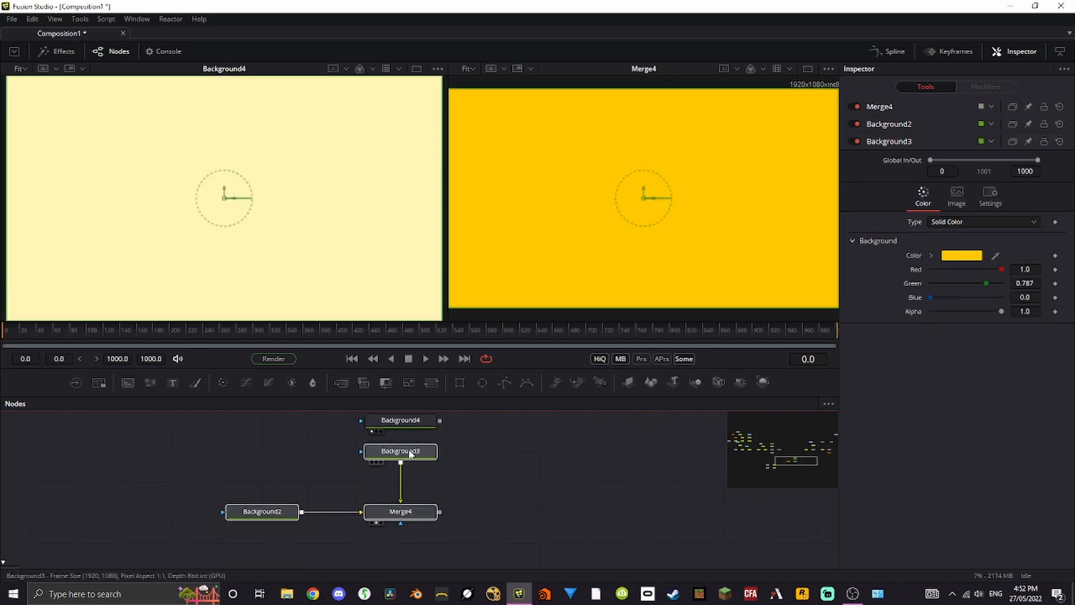
drag(409, 451, 348, 475)
click(349, 476)
click(343, 541)
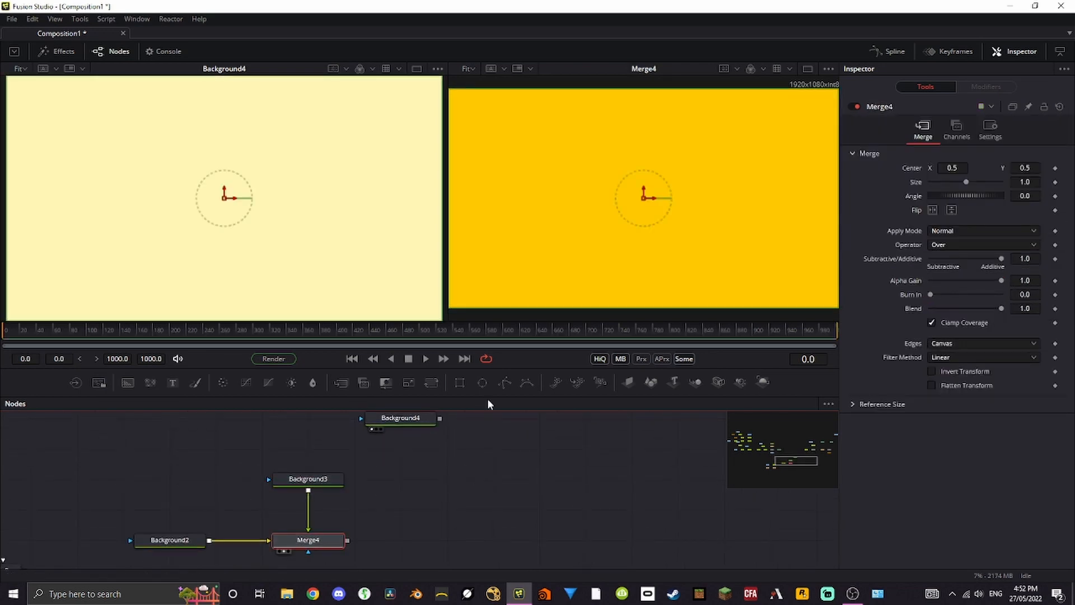
Mask Merge4 with a centered vertical ellipse about 0.071 wide and 0.264 high, with a soft edge of 0.0693
click(482, 383)
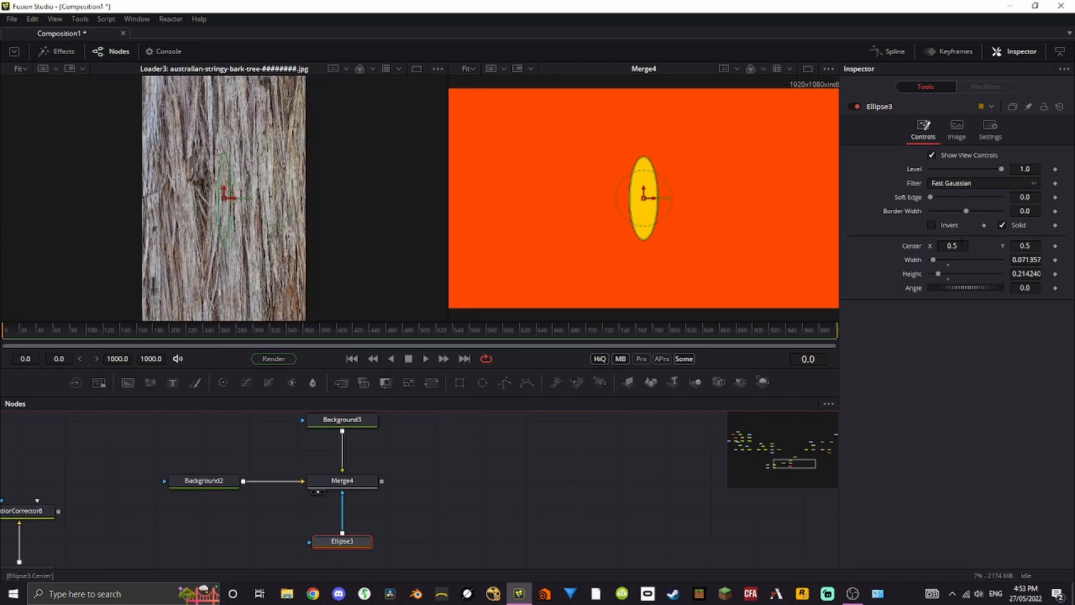
drag(932, 196, 958, 195)
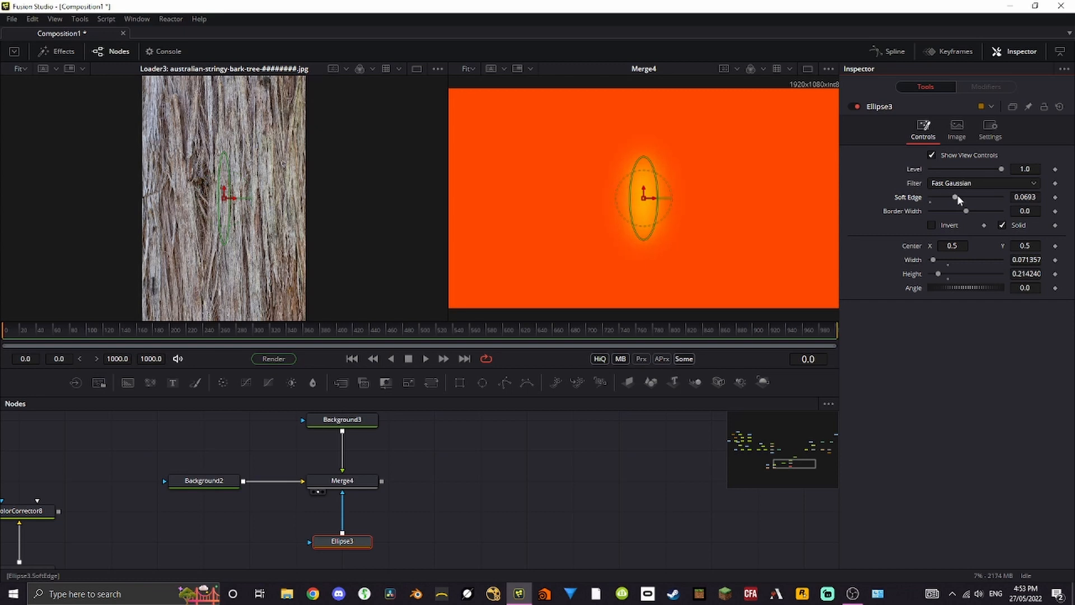
drag(644, 157, 645, 151)
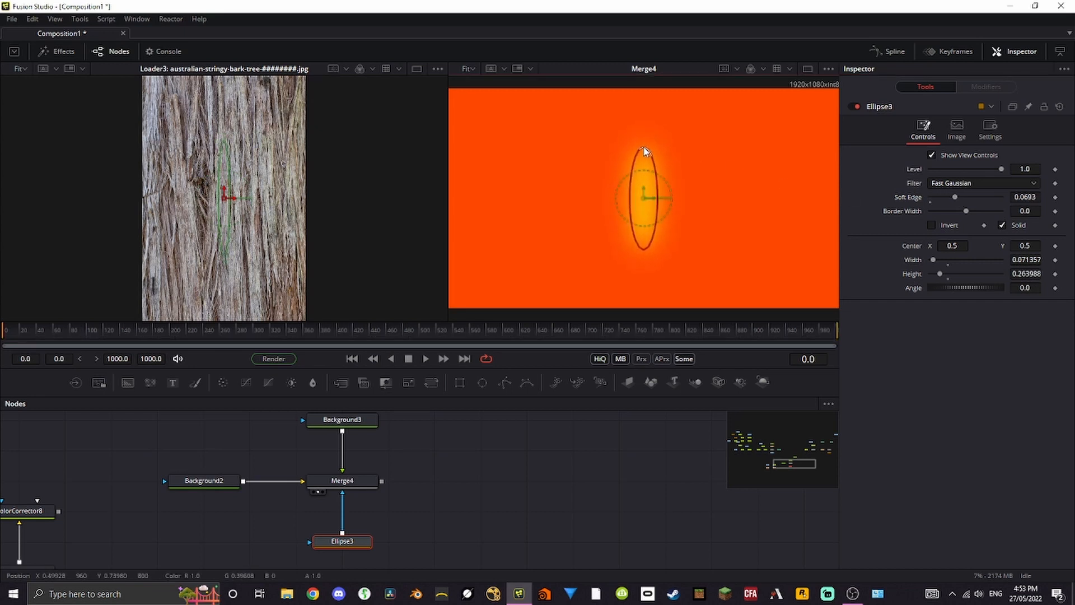
click(548, 492)
scroll(660, 185, up, 2)
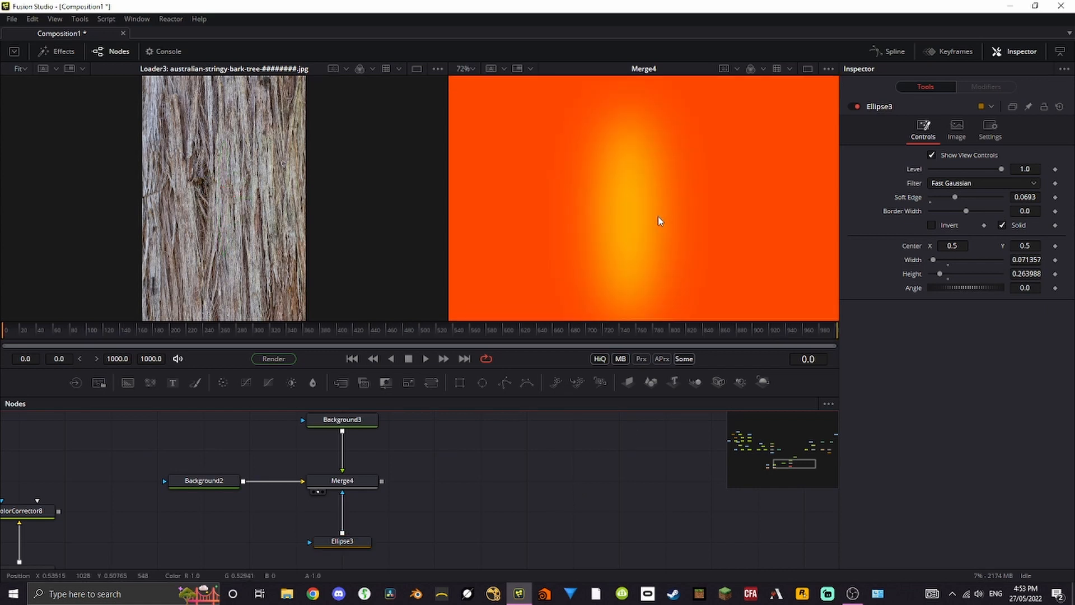
scroll(641, 237, up, 1)
Merge the pale yellow Background4 over Merge4 with its own ellipse mask, and arrange the nodes in a row
drag(402, 451, 243, 527)
drag(314, 435, 223, 554)
drag(287, 456, 291, 486)
drag(326, 533, 362, 462)
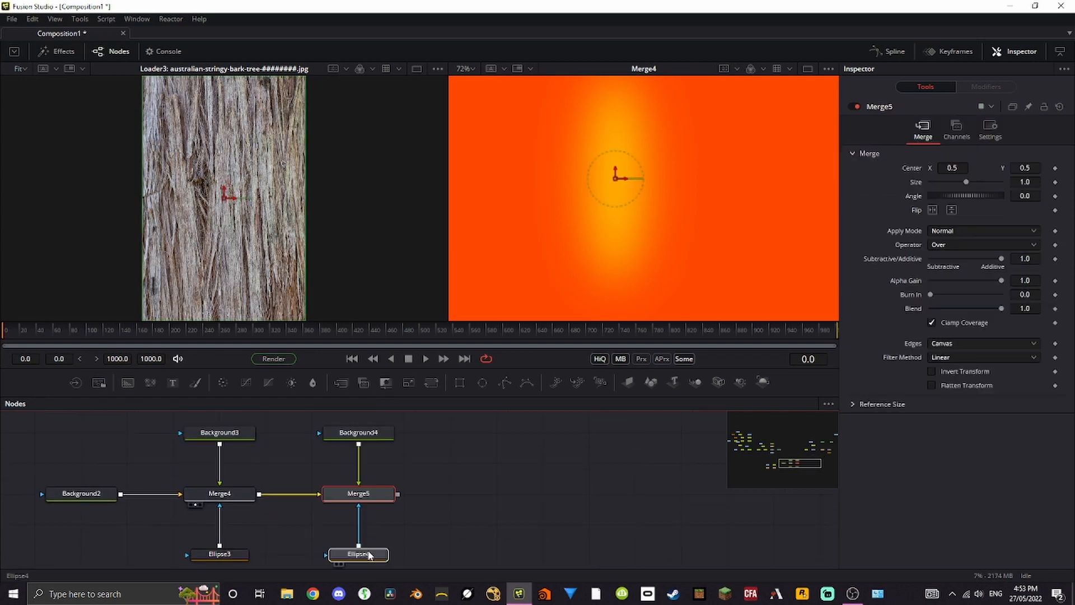
Shape Ellipse4 into a narrow glow core about 0.041 wide and 0.199 high near the center, with a soft edge of 0.0331
click(370, 555)
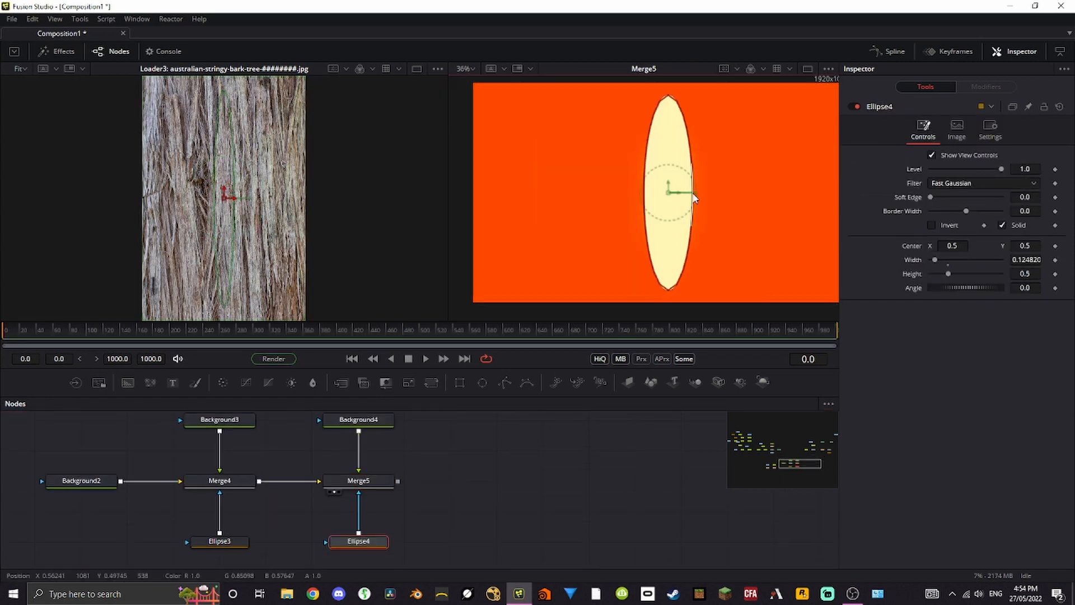
drag(698, 197, 702, 201)
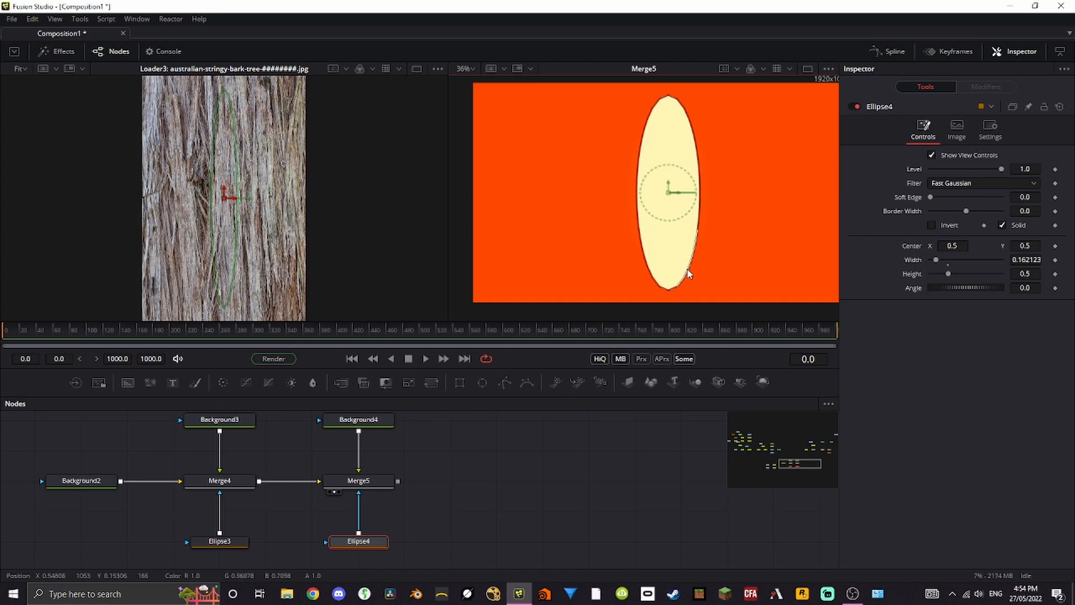
drag(688, 274, 672, 209)
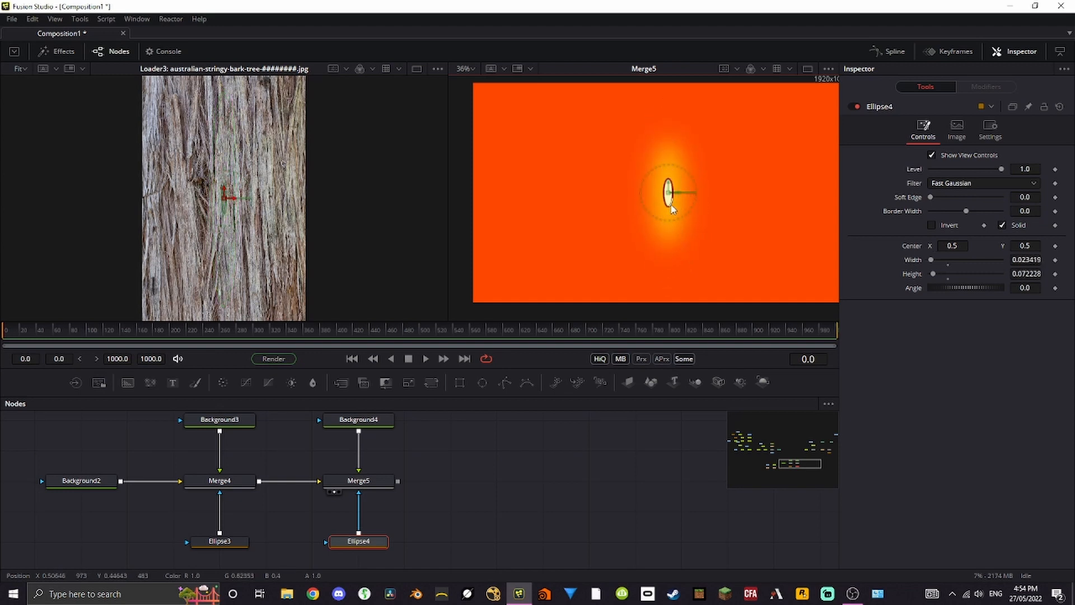
scroll(667, 191, up, 5)
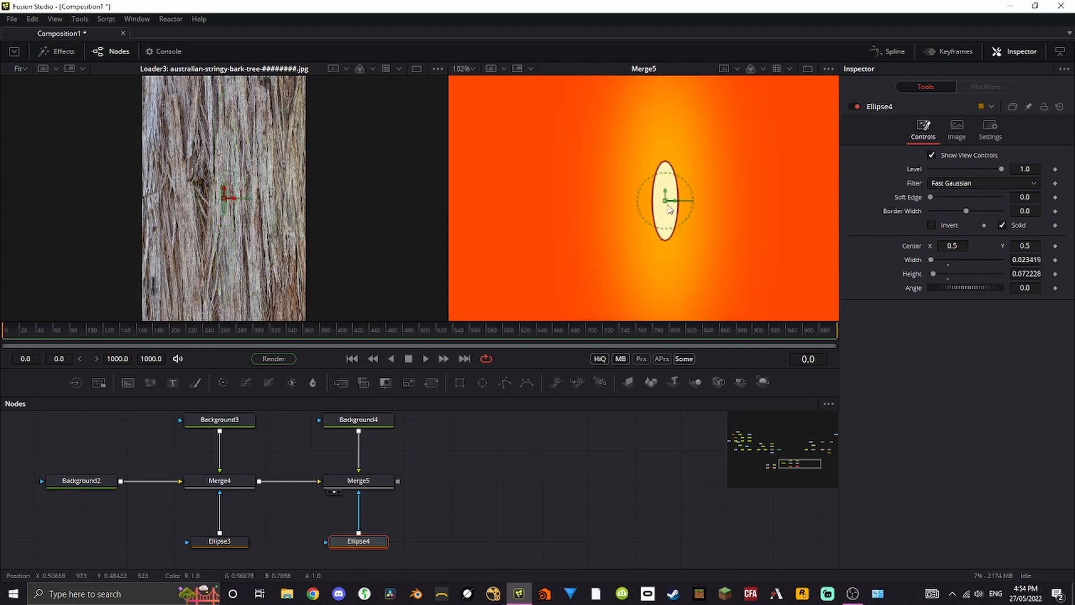
drag(674, 238, 673, 228)
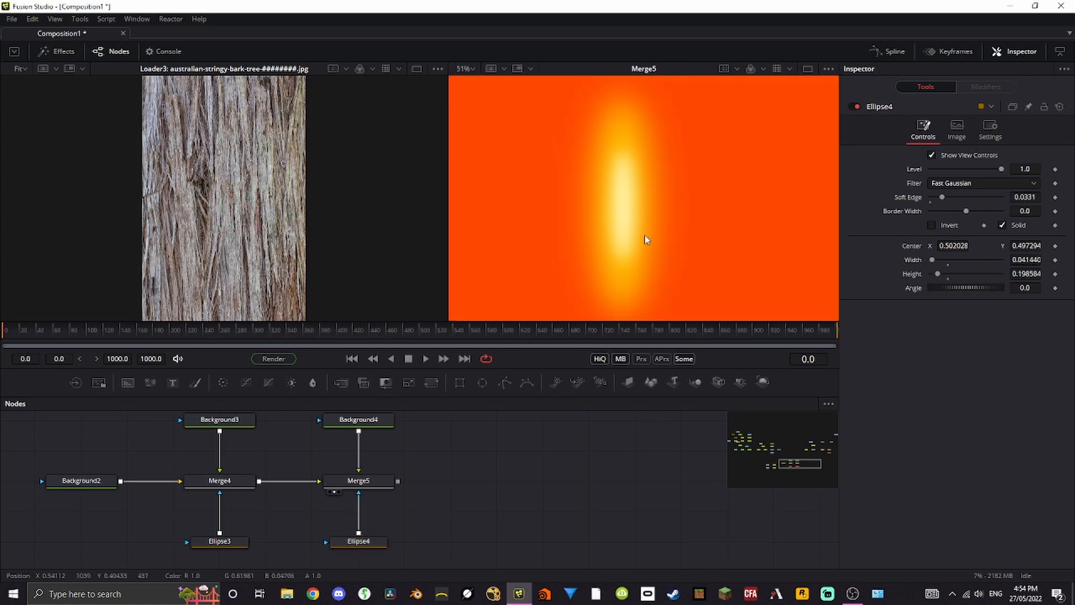
scroll(642, 232, up, 2)
scroll(636, 223, down, 4)
scroll(648, 187, up, 1)
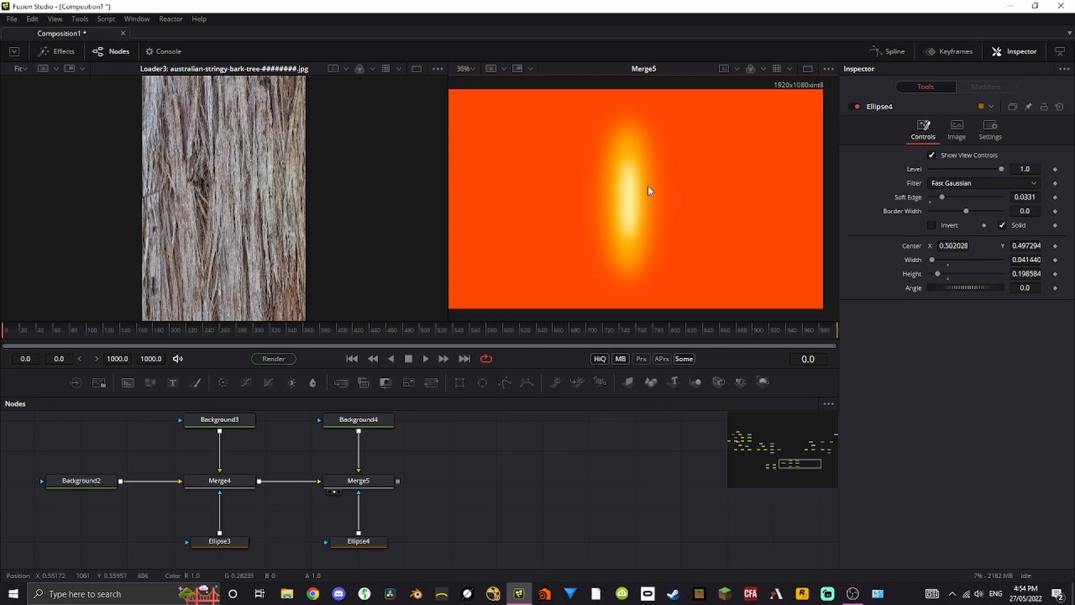
Merge the glow gradient into the main chain through a 3840 x 2160 Resize, and align that Resize with the gradient nodes
scroll(492, 492, down, 6)
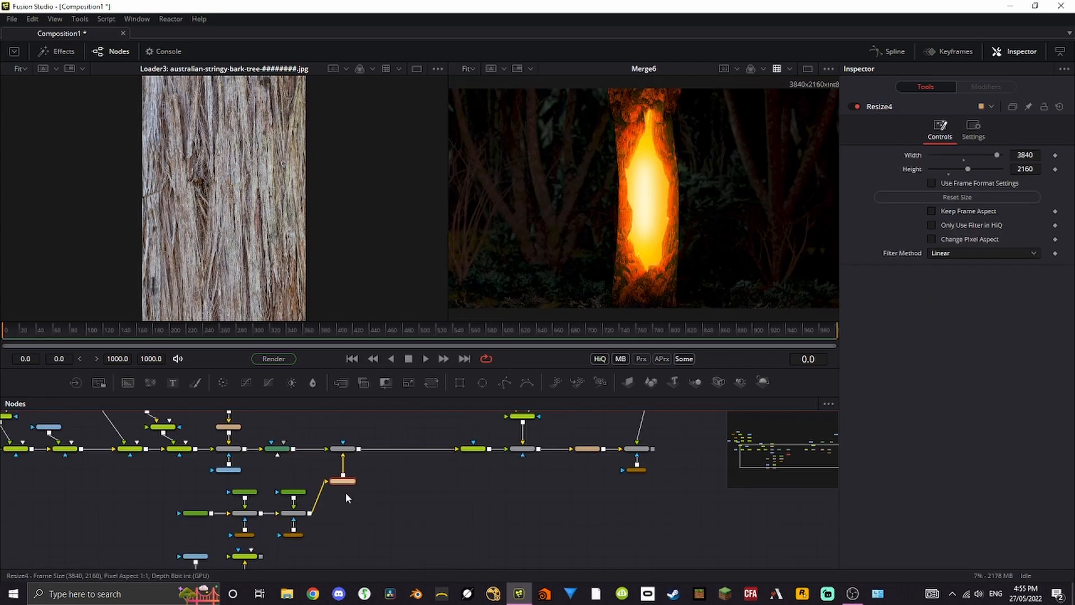
drag(344, 481, 343, 513)
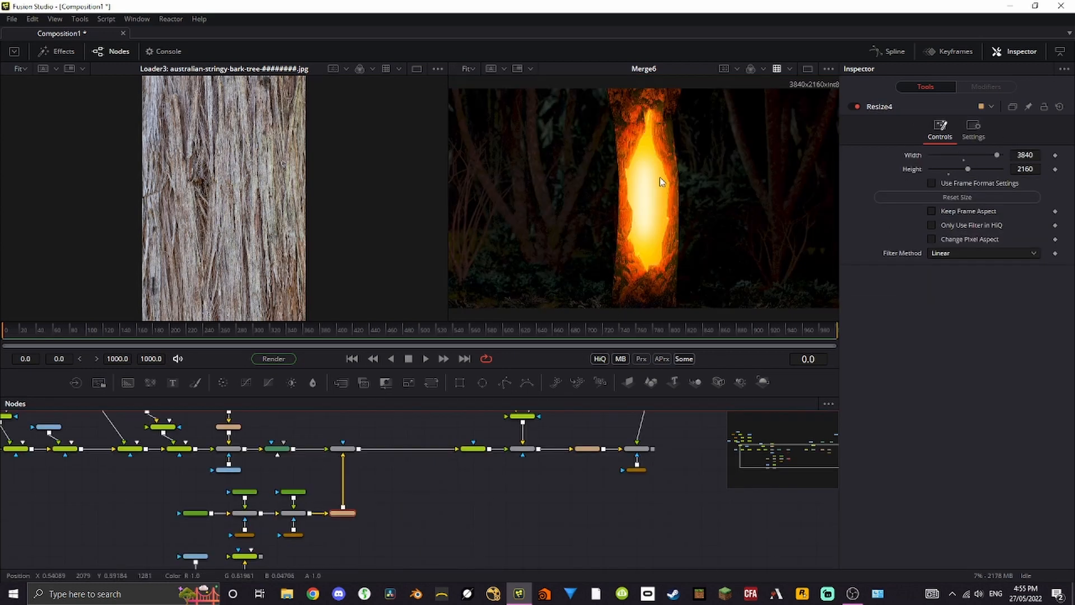
Recenter the inner glow ellipse, Ellipse4, at about X 0.51 and adjust its outline within the tree opening
scroll(660, 177, up, 2)
click(298, 536)
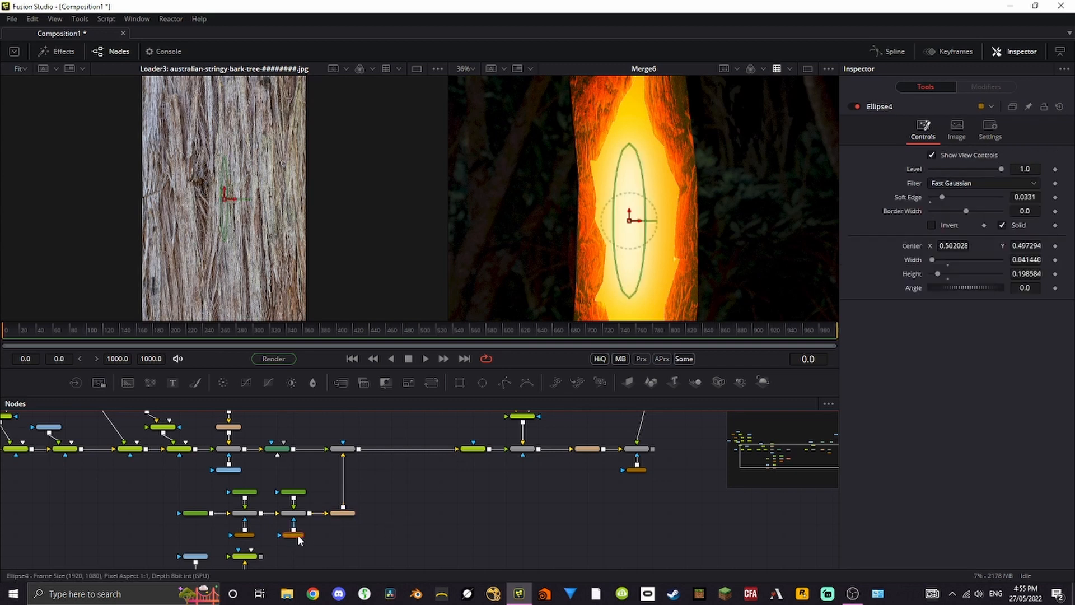
drag(642, 224, 648, 224)
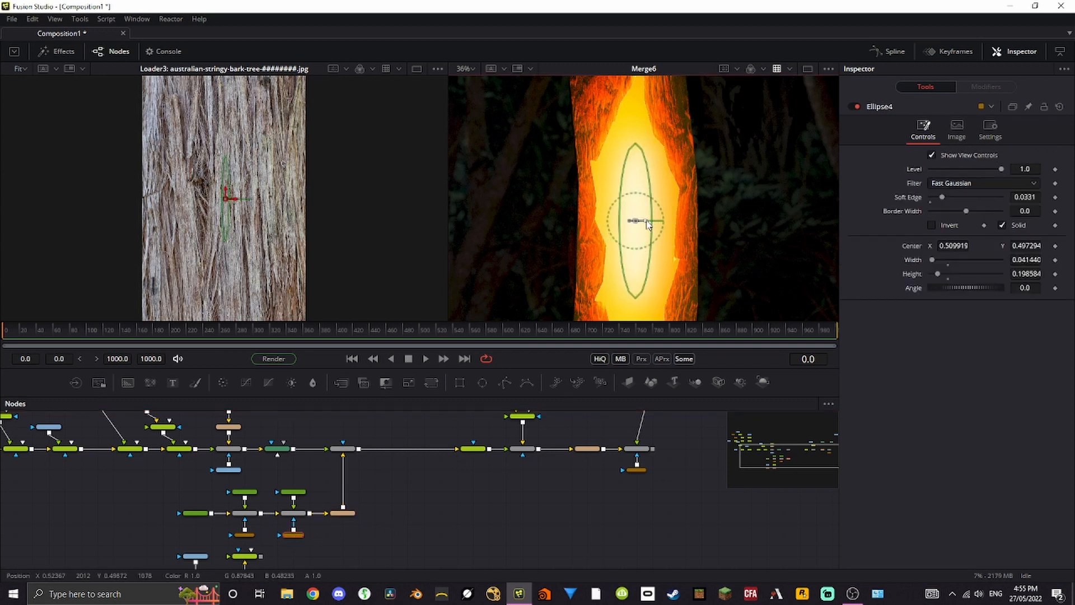
click(244, 535)
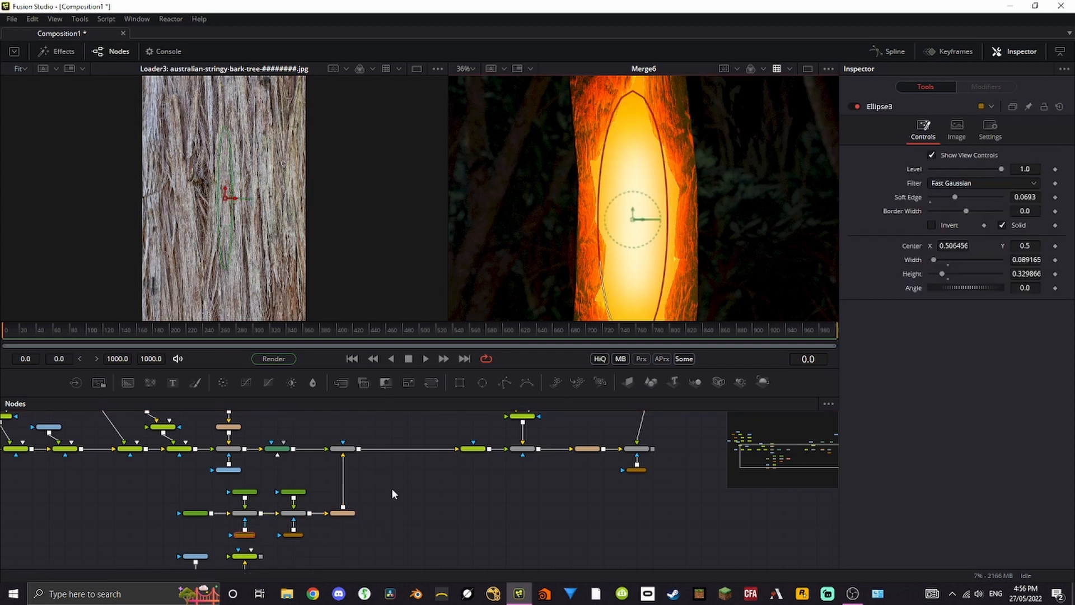
click(296, 534)
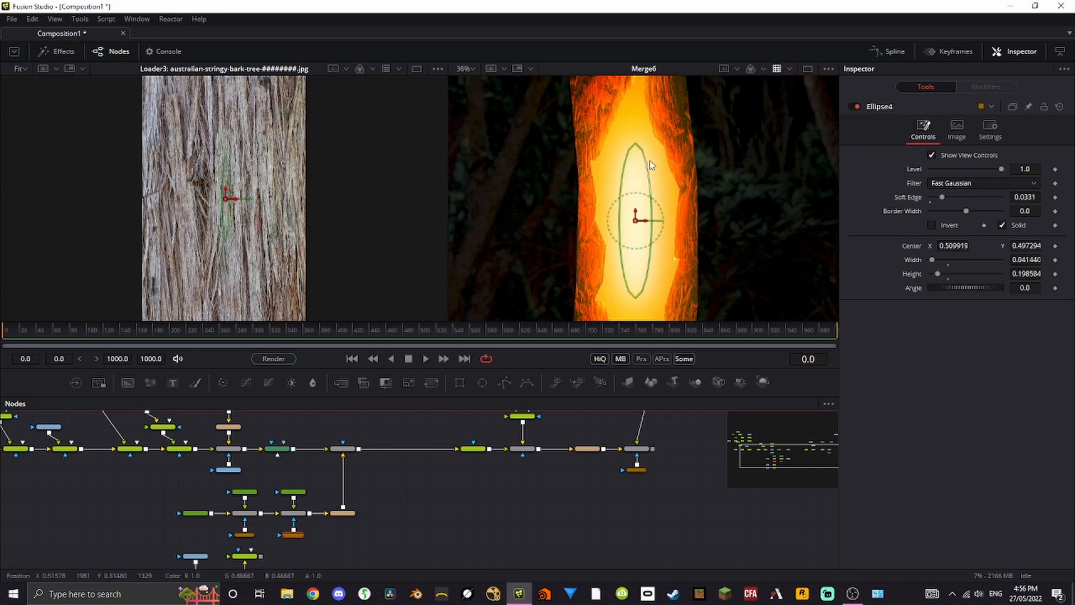
drag(648, 168, 644, 184)
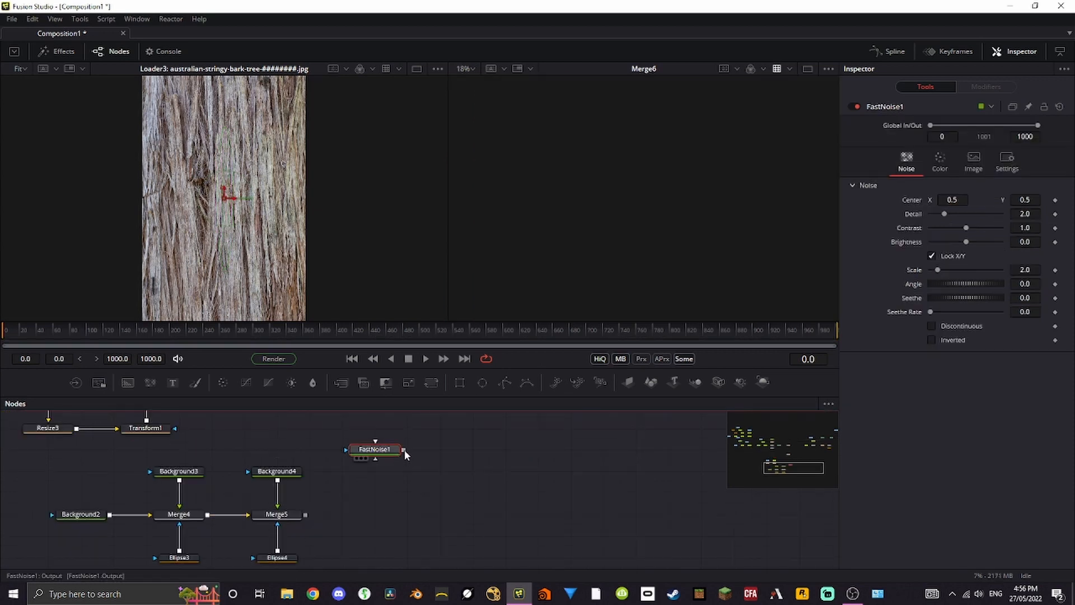
Merge FastNoise1 over Merge5, raising the noise scale and giving its second color a dark reddish brown
drag(405, 449, 306, 515)
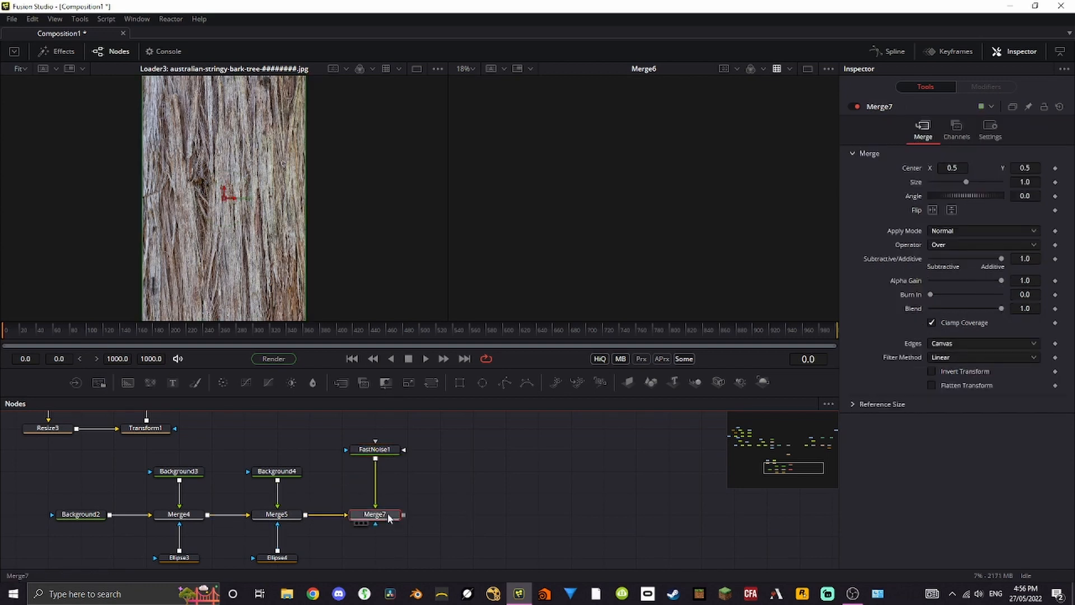
key(2)
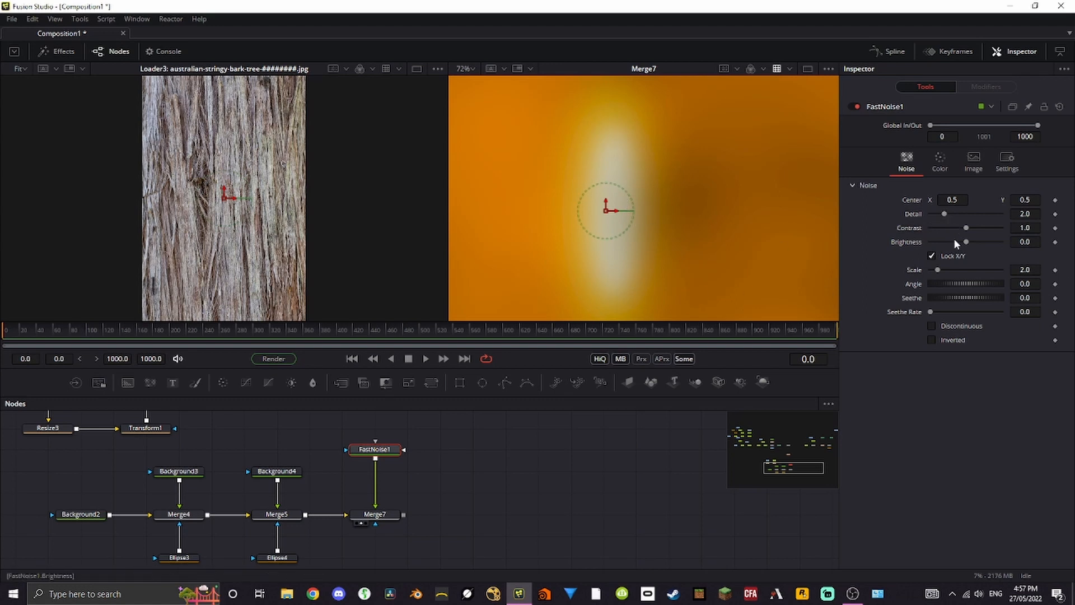
drag(937, 269, 994, 271)
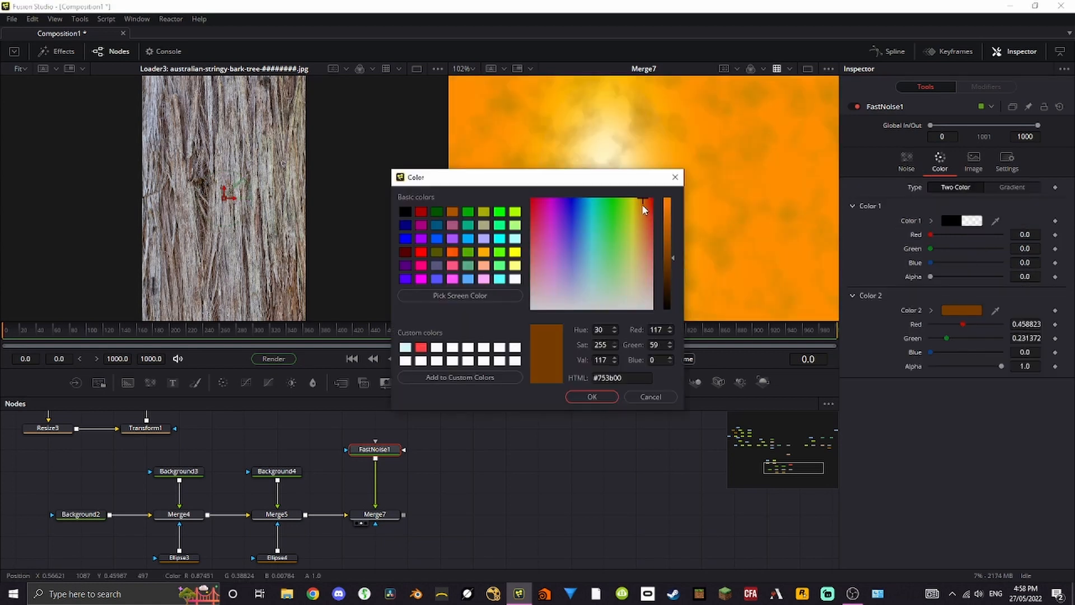
click(646, 200)
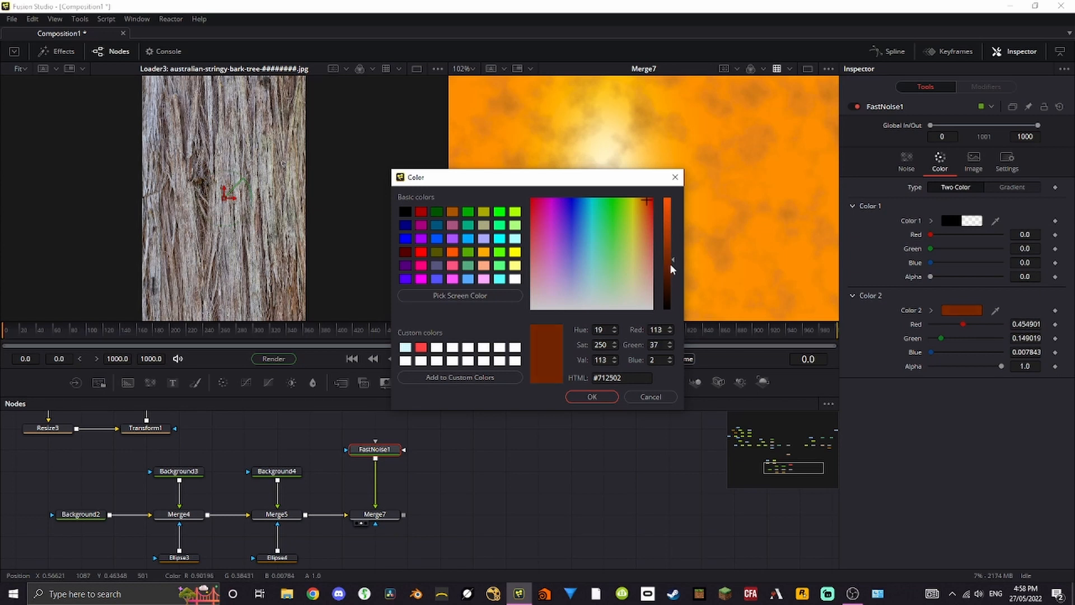
drag(670, 264, 674, 281)
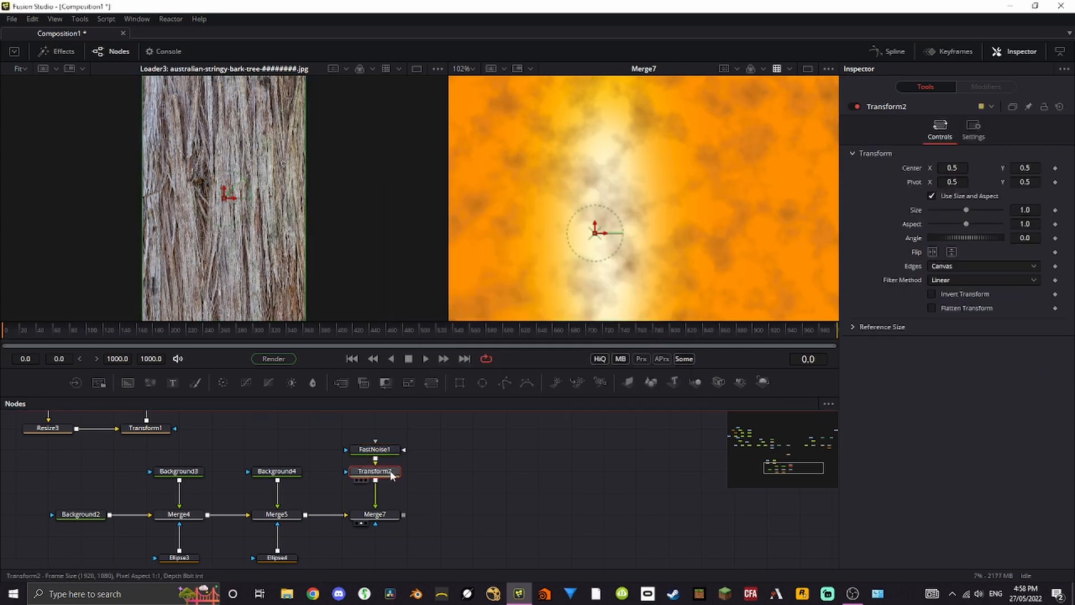
Flatten the noise with Transform2 at an aspect of 0.49 and blend Merge7 partially in Darken mode
drag(389, 471, 391, 479)
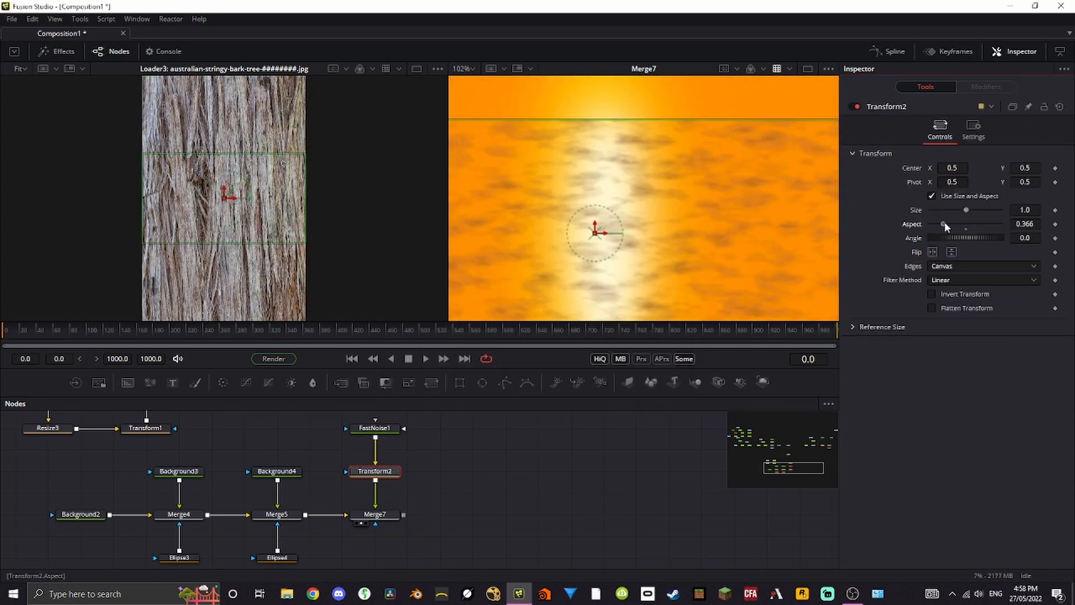
drag(945, 224, 949, 223)
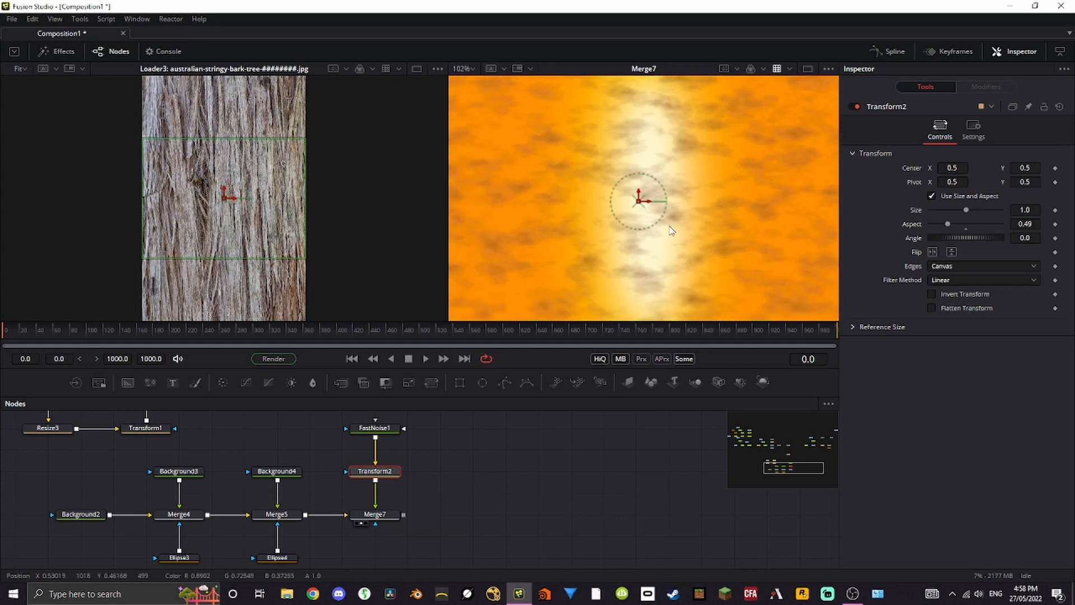
key(ctrl+f)
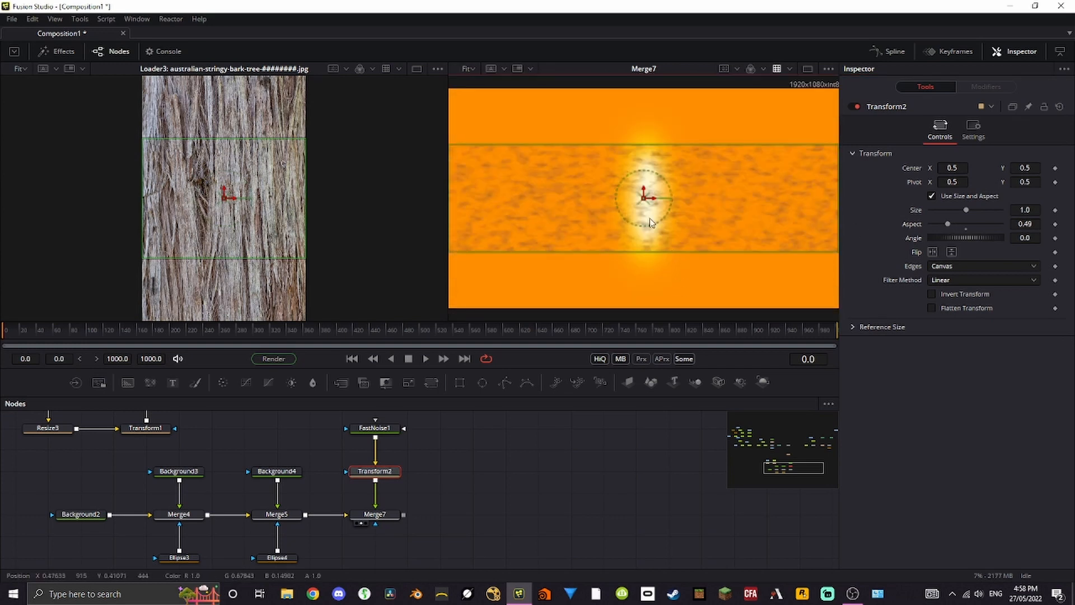
scroll(649, 203, up, 4)
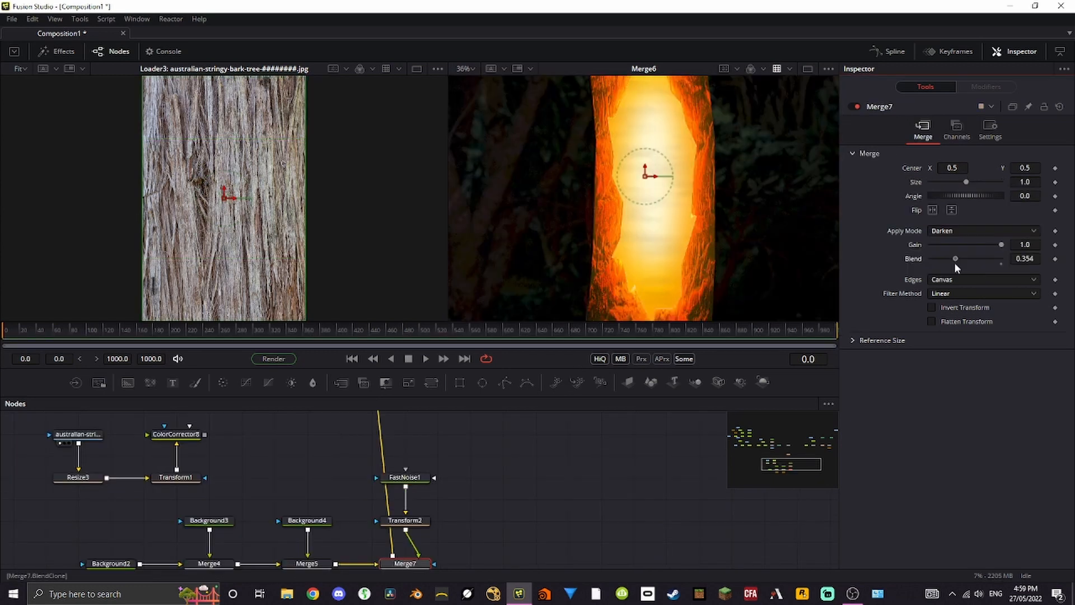
drag(954, 262, 959, 262)
Merge the color-corrected bark texture chain over Merge7 and insert Transform3 between ColorCorrector8 and Merge8
drag(224, 496, 49, 438)
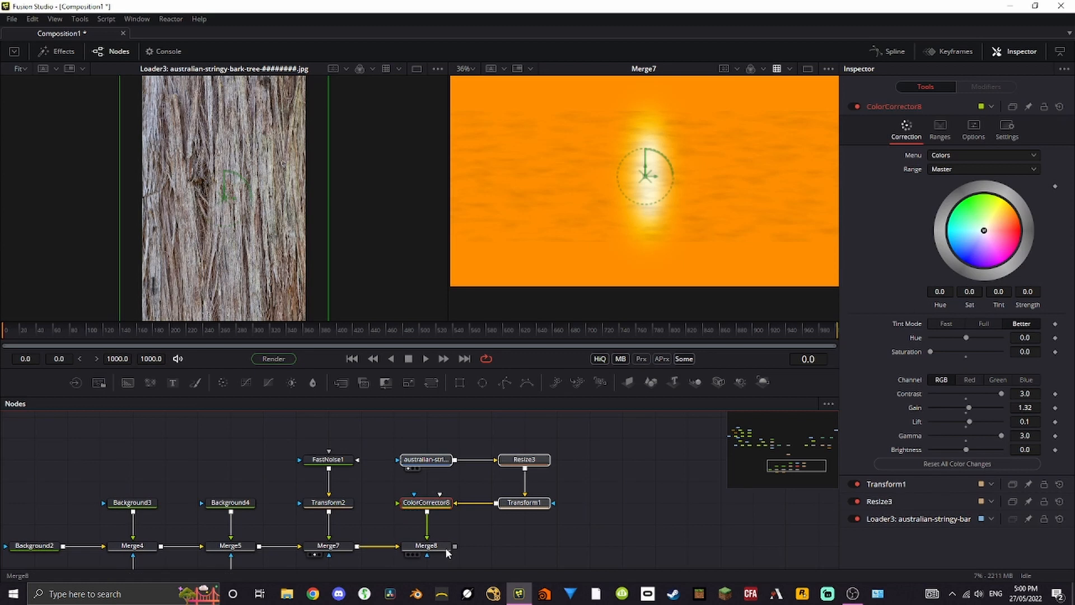
click(445, 546)
key(2)
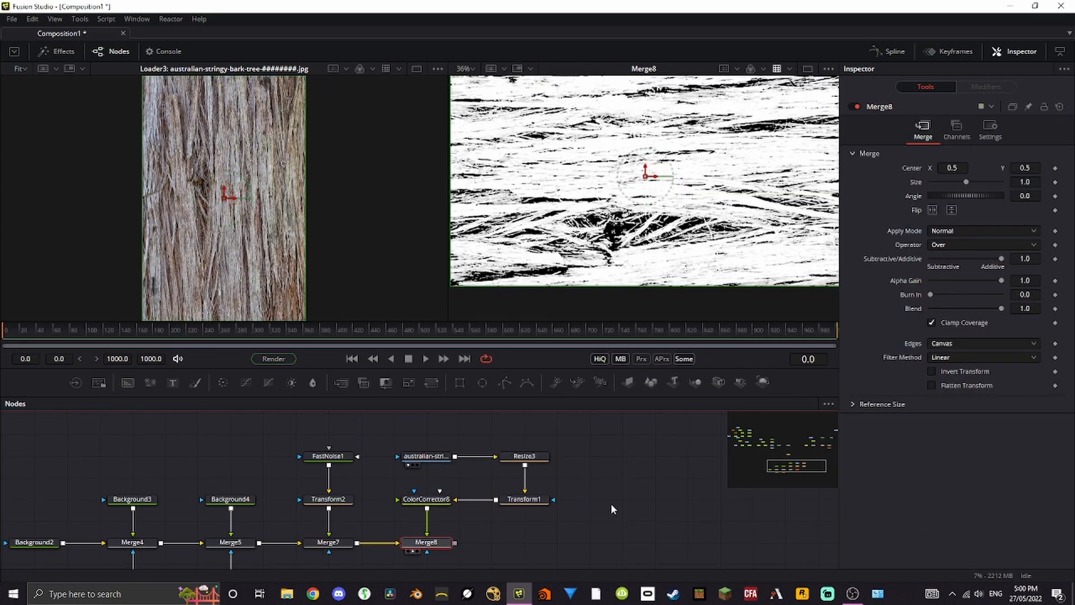
drag(611, 504, 426, 459)
drag(429, 499, 429, 456)
click(431, 383)
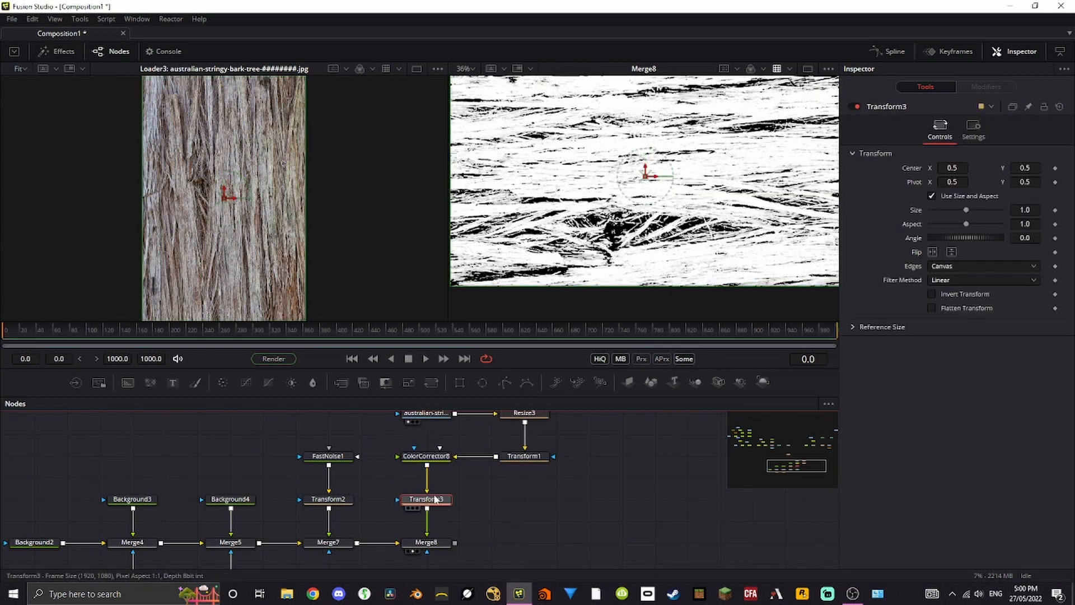
Set Merge8 to Multiply and reduce the bark with Transform3 to size 0.39 and aspect 0.598, positioned over the glow
click(970, 230)
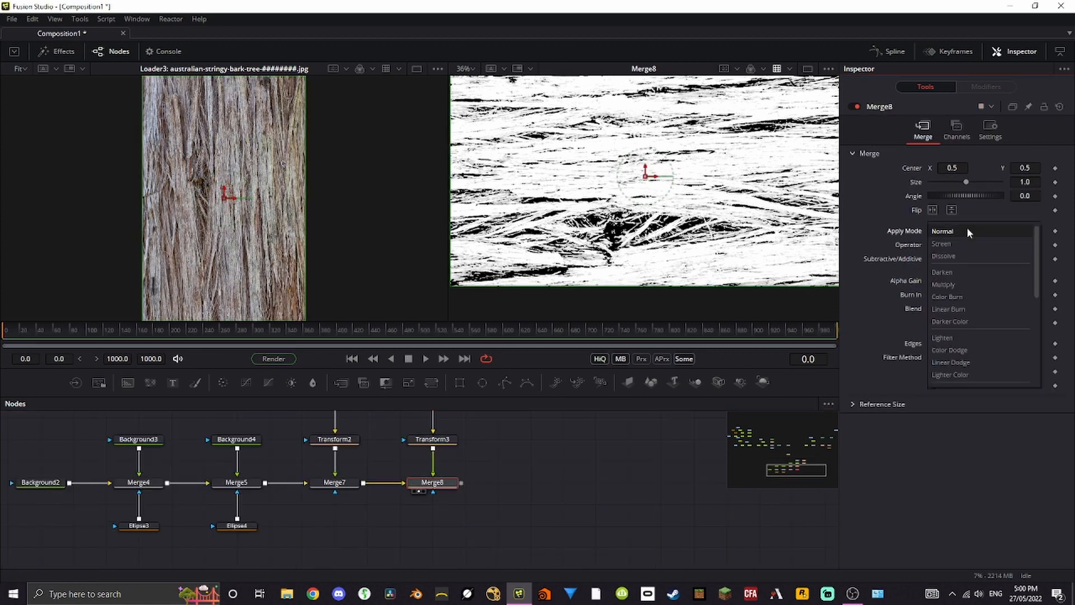
click(969, 287)
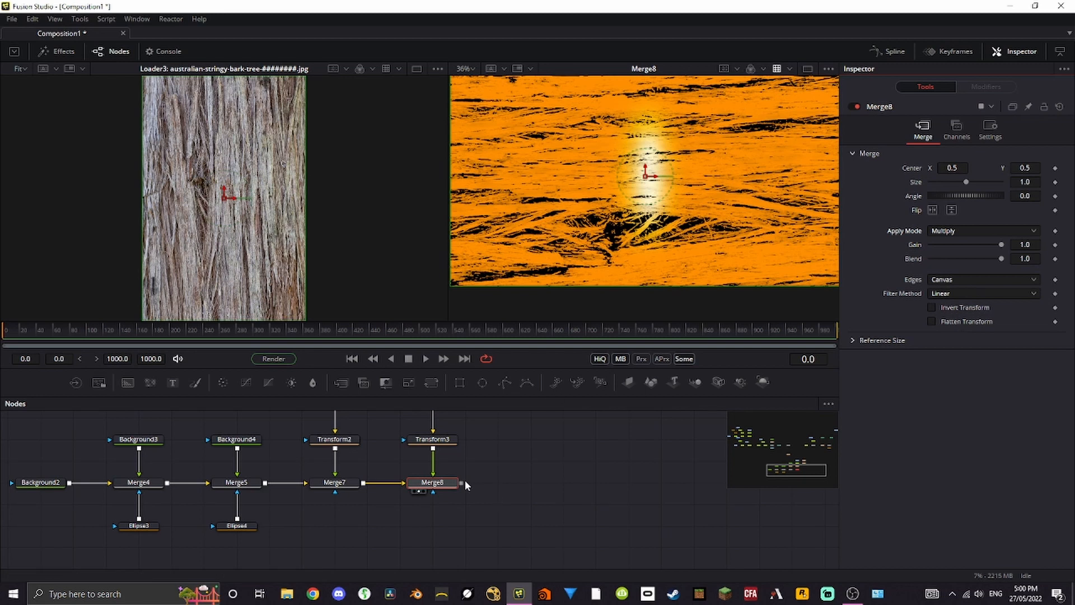
click(432, 439)
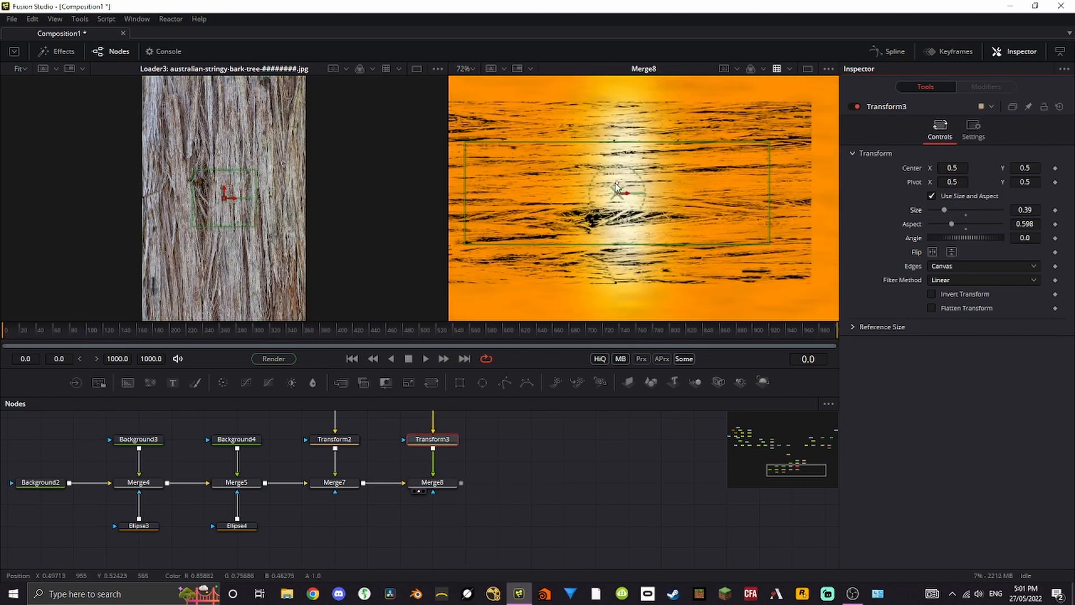
drag(616, 185, 616, 194)
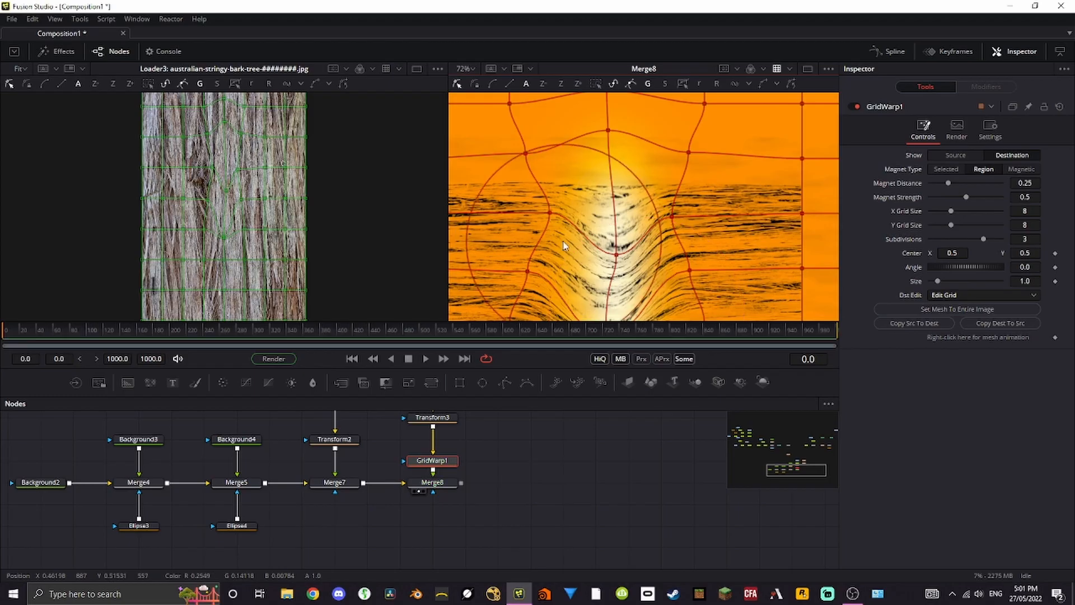
Reshape the GridWarp1 mesh so the bark lines curve downward across the bright center of the glow
drag(542, 212, 569, 217)
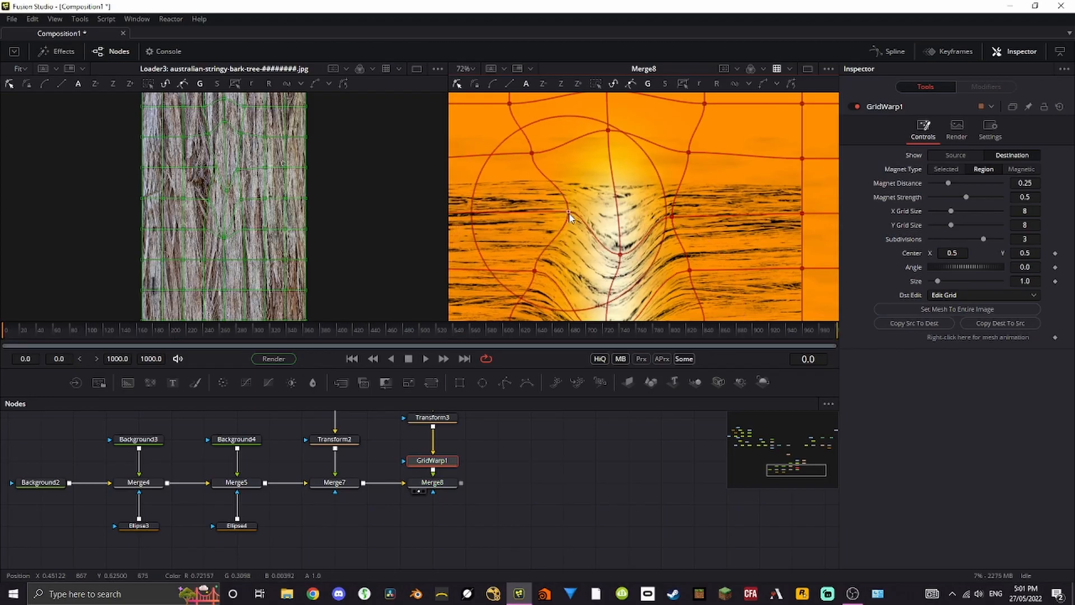
drag(608, 257, 615, 189)
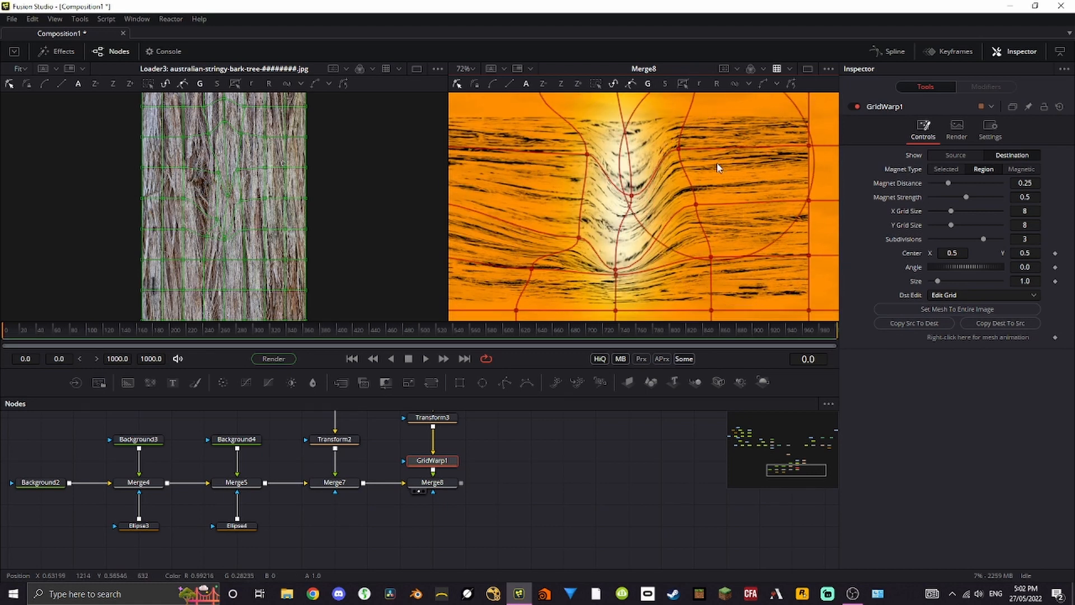
scroll(536, 426, up, 3)
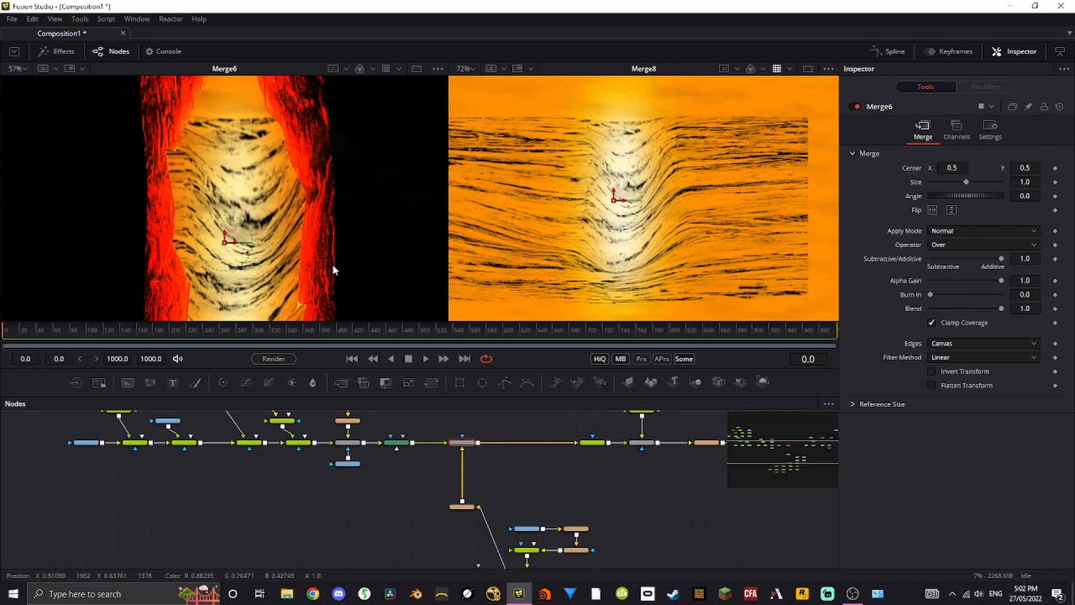
Tint the dark bark lines orange-red with ColorCorrector9 and lower the blend of Merge8
drag(551, 567, 479, 502)
scroll(468, 543, up, 2)
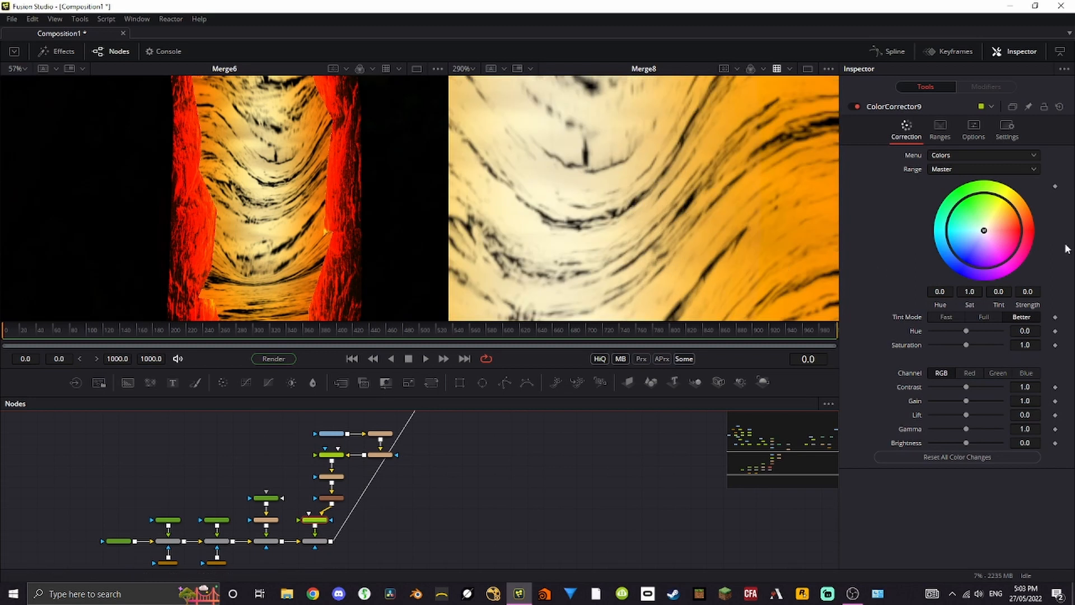
mouse_move(985, 234)
mouse_down()
mouse_move(1036, 227)
mouse_move(1034, 200)
mouse_move(1043, 208)
mouse_up()
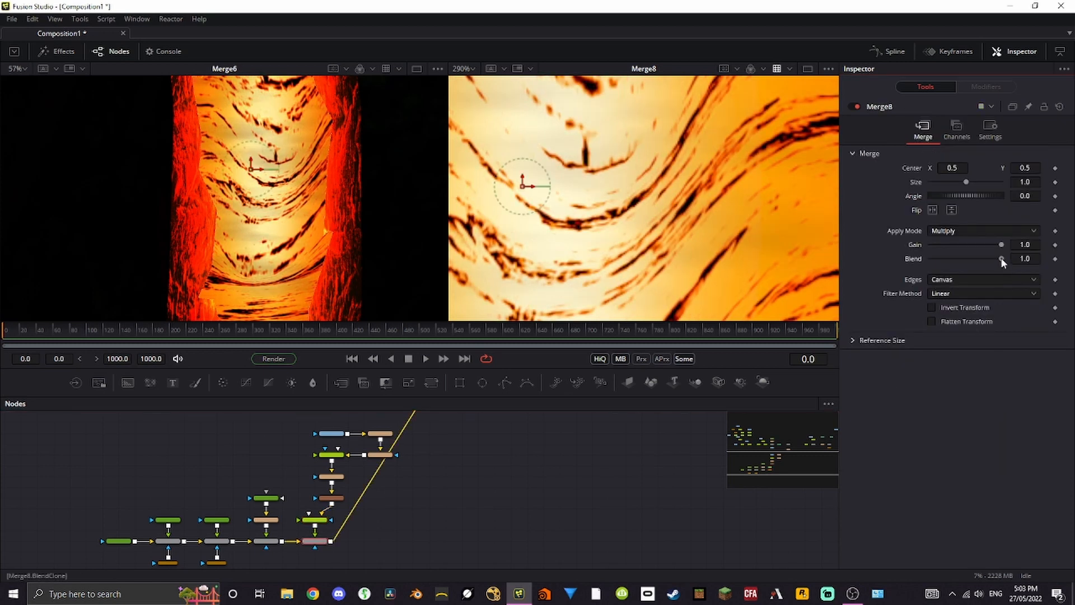
drag(1001, 259, 984, 261)
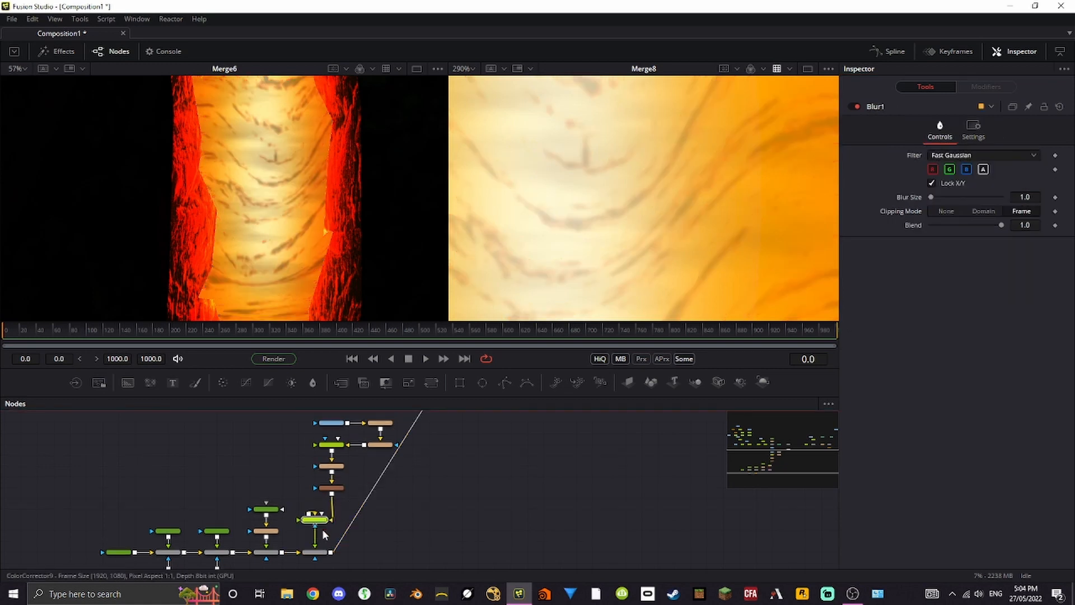
Insert Blur1 below ColorCorrector9 and tint the bark red in ColorCorrector8 with a strength of about 0.22
click(317, 509)
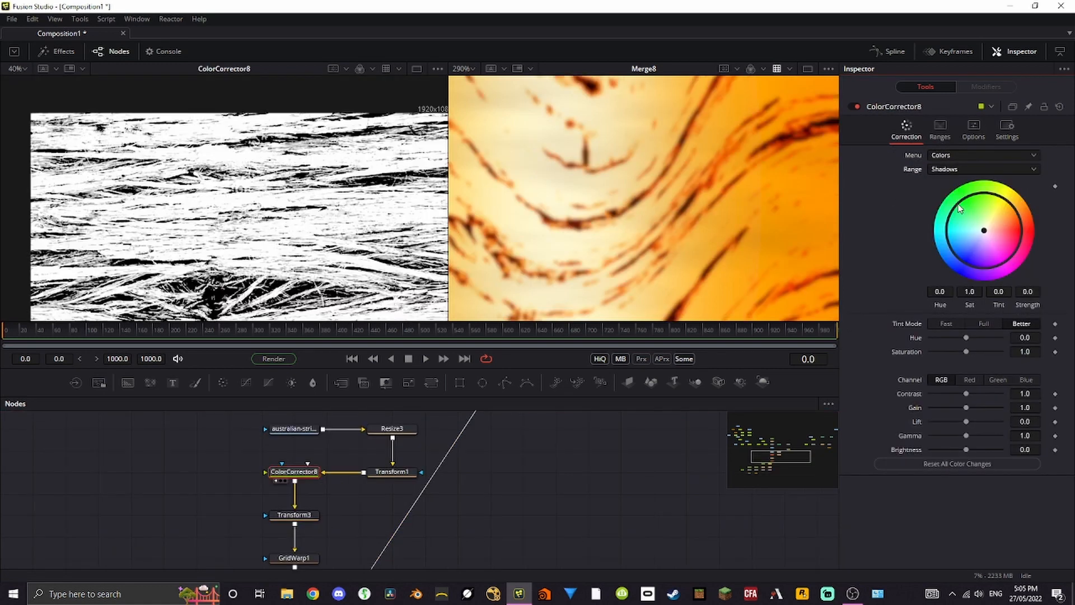
drag(986, 235, 1000, 225)
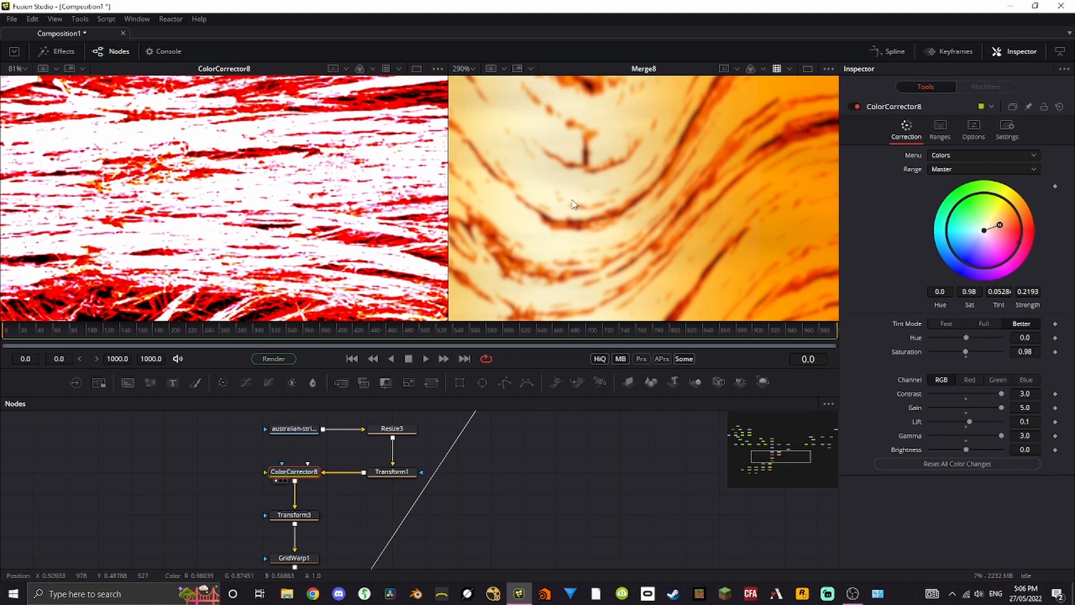
scroll(655, 218, down, 5)
scroll(660, 227, up, 5)
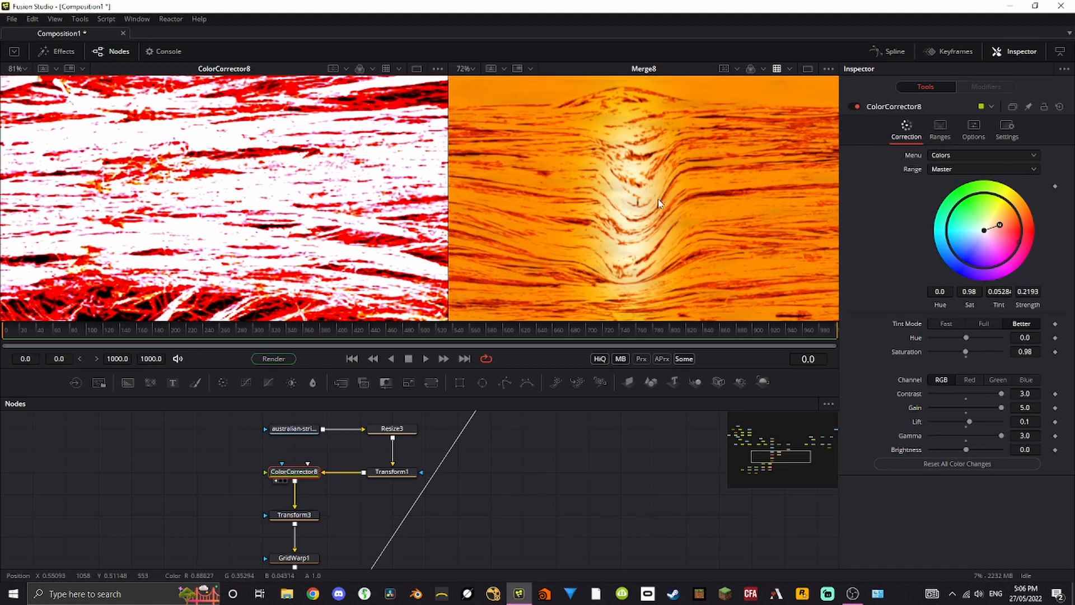
Duplicate the warped bark texture chain, from the bark image loader down to Blur1, as a second texture layer
drag(427, 456, 441, 503)
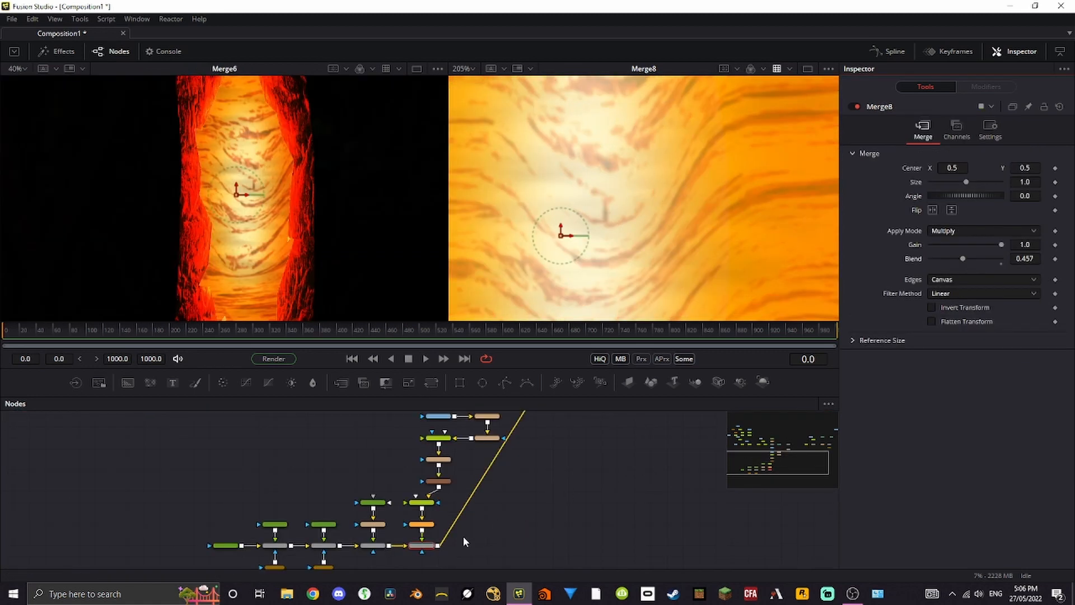
drag(468, 525, 472, 541)
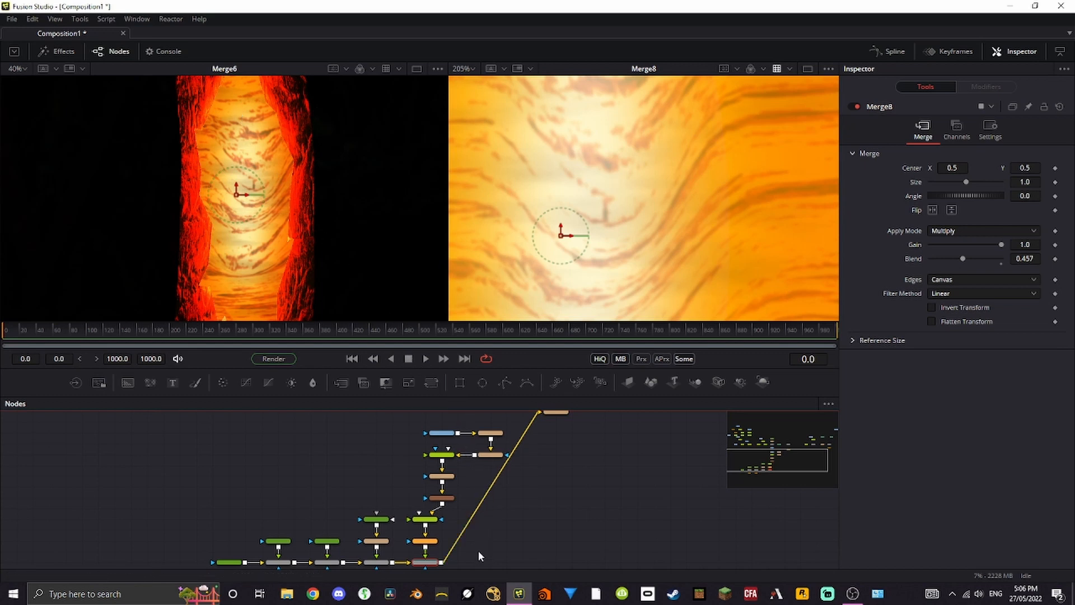
drag(536, 544, 400, 471)
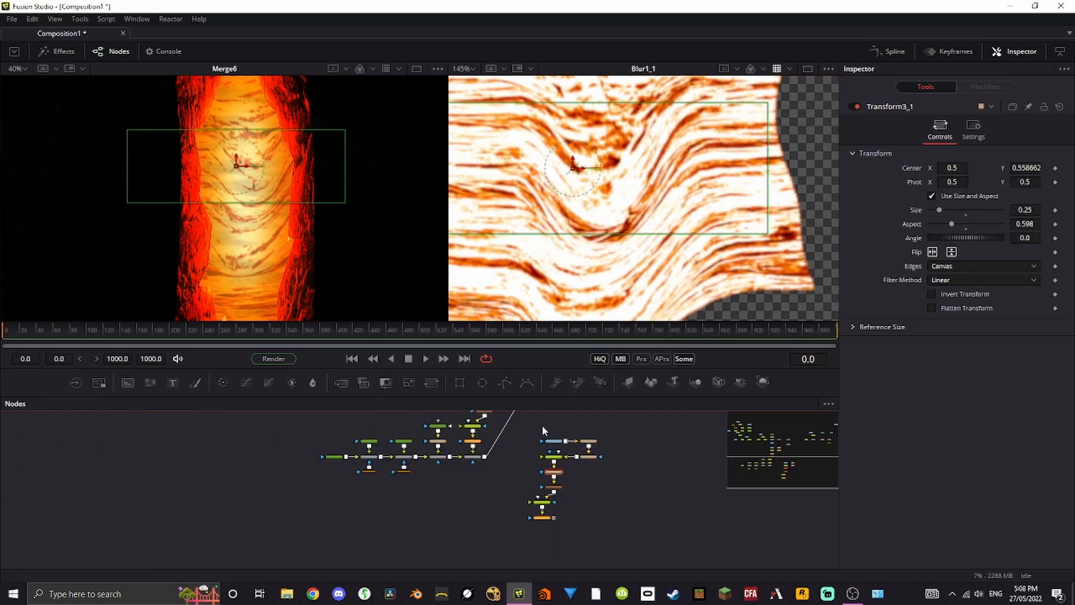
Arrange the duplicated bark chain beside the original, merge it over Merge8 in Multiply mode, and reduce Merge9's blend
drag(632, 533, 526, 418)
drag(506, 484, 500, 521)
drag(548, 550, 549, 526)
click(543, 479)
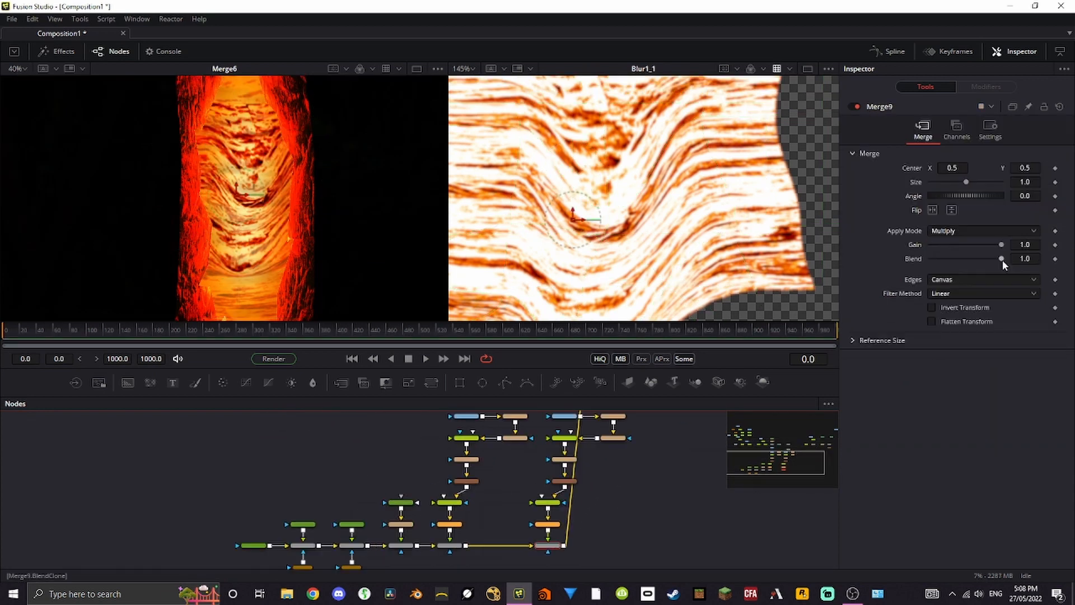
drag(1001, 259, 899, 276)
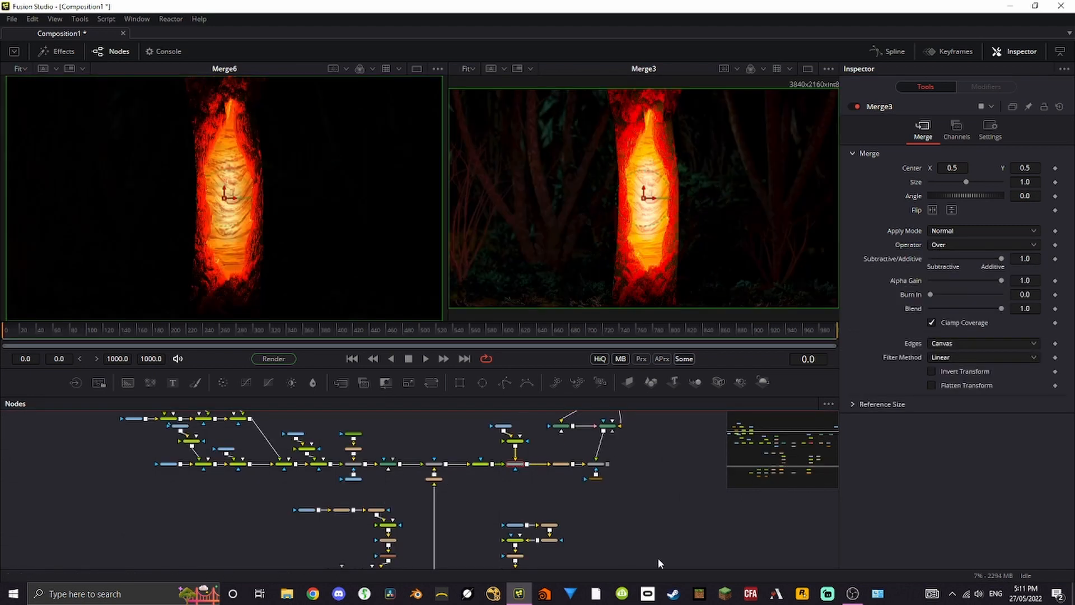
Insert ColorCorrector10 between DeltaKeyer1 and Merge2 and tint the keyed subject's highlights orange-red
click(683, 515)
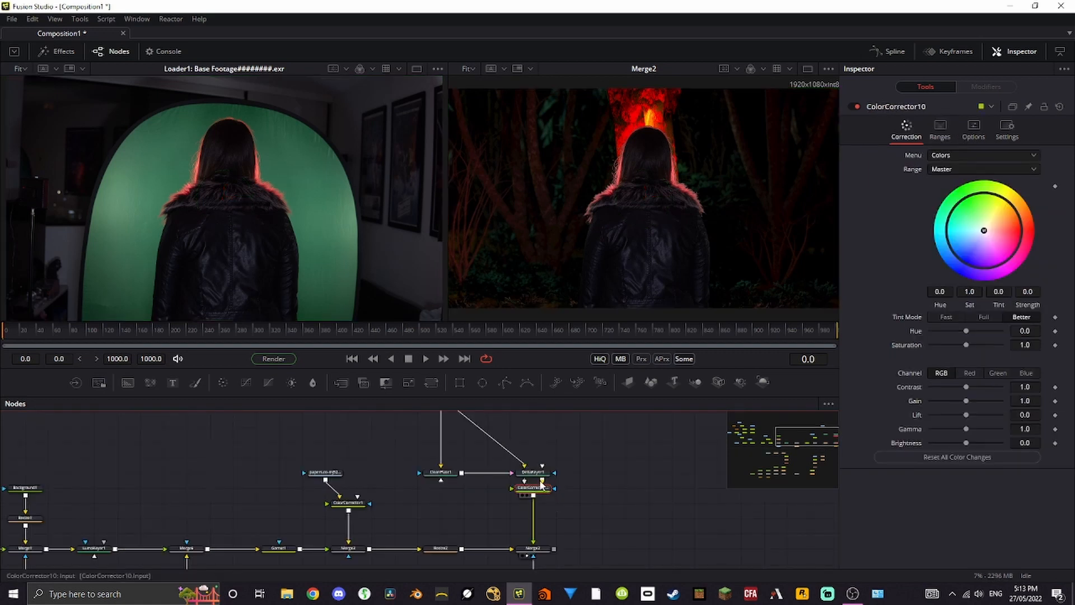
drag(546, 490, 543, 508)
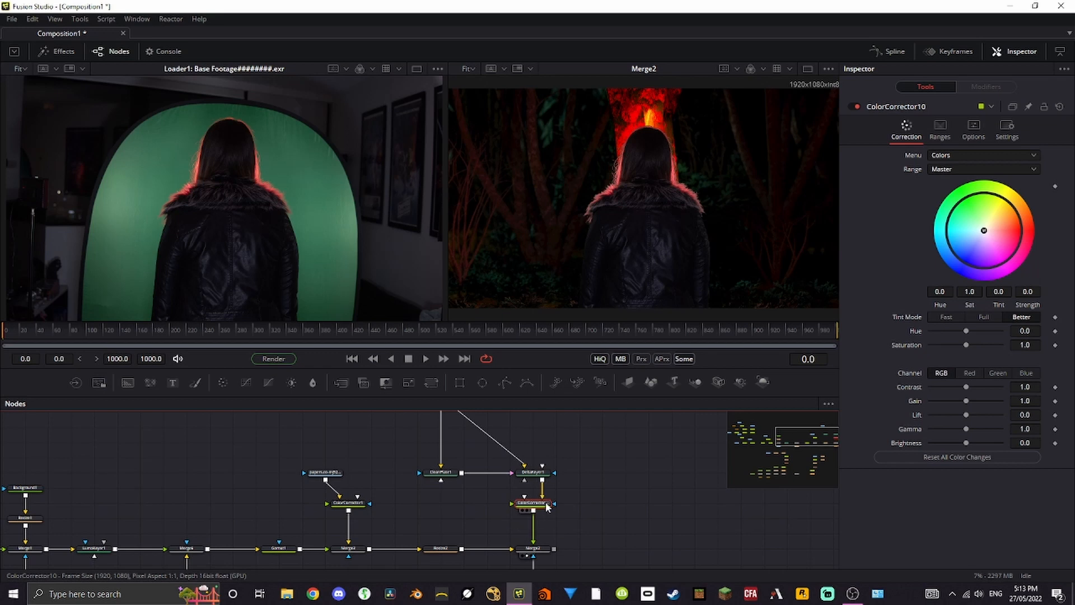
scroll(692, 195, up, 2)
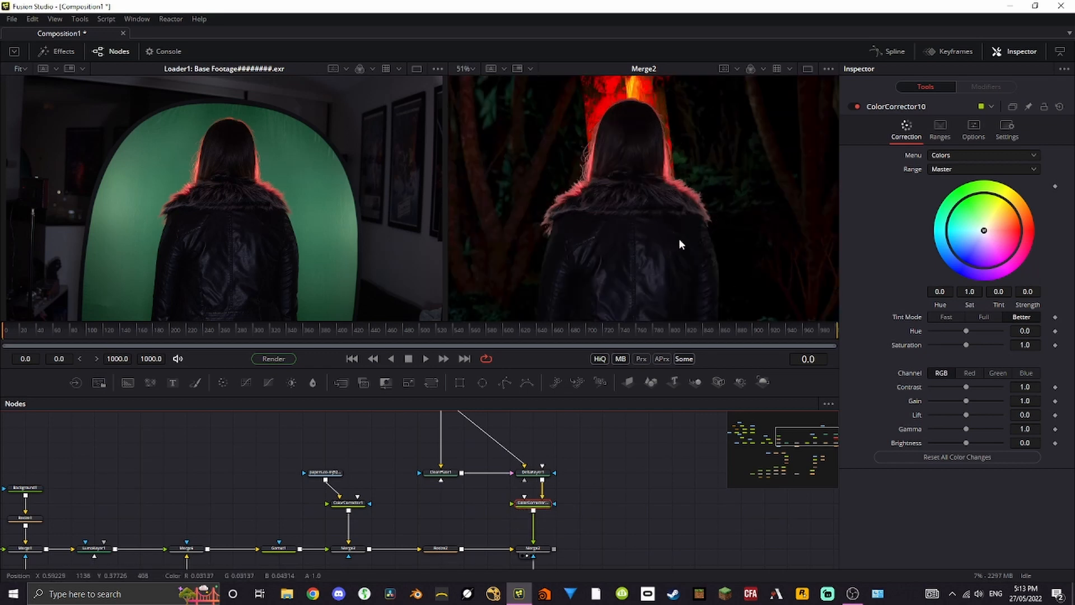
drag(692, 244, 665, 239)
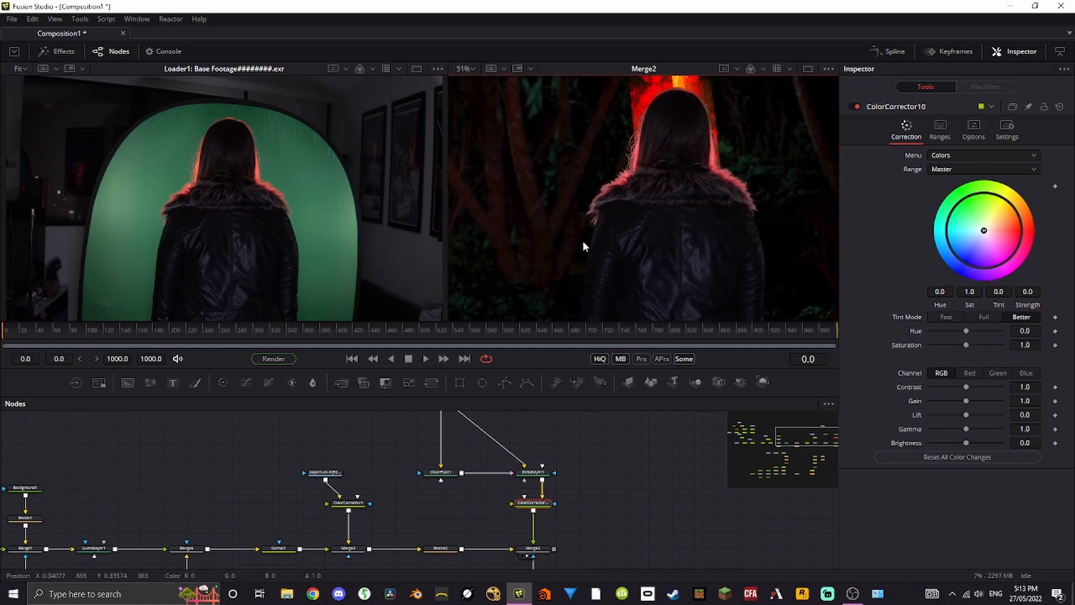
drag(665, 230, 612, 252)
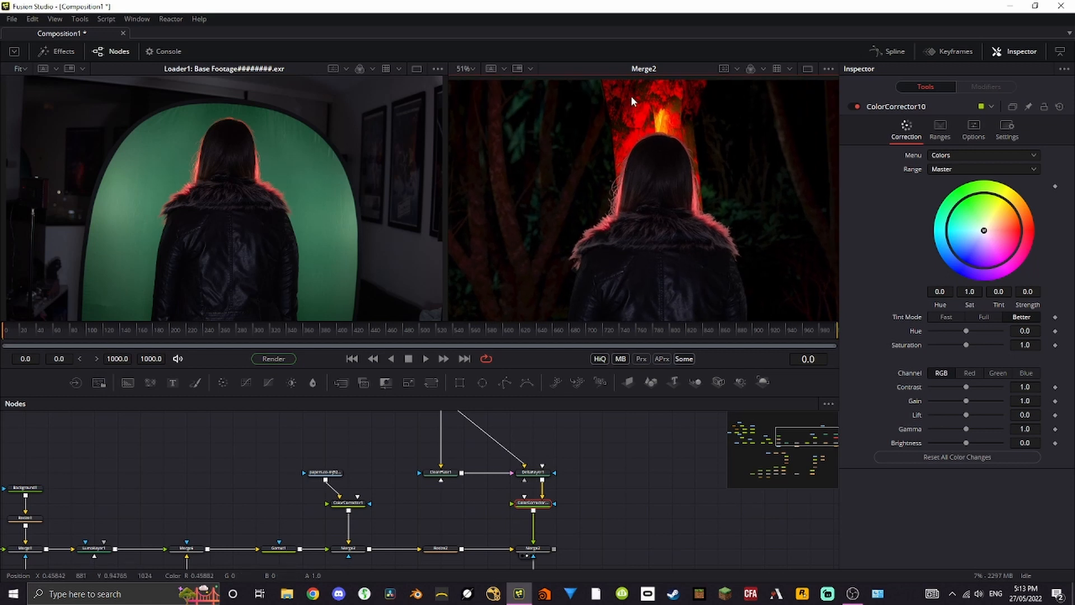
drag(667, 286, 738, 211)
drag(635, 281, 712, 250)
scroll(687, 231, up, 3)
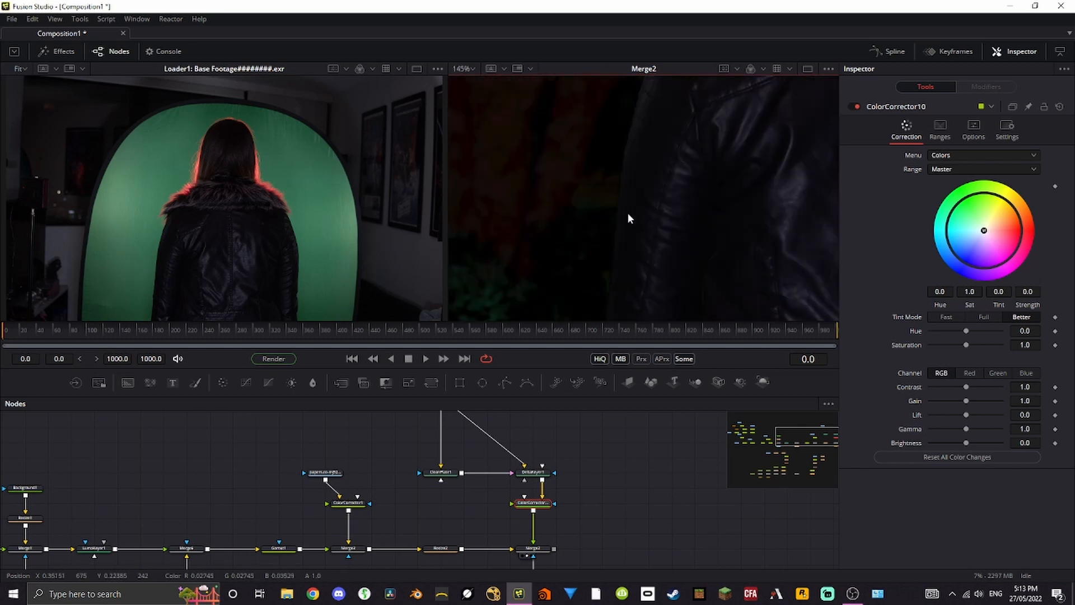
scroll(574, 227, down, 3)
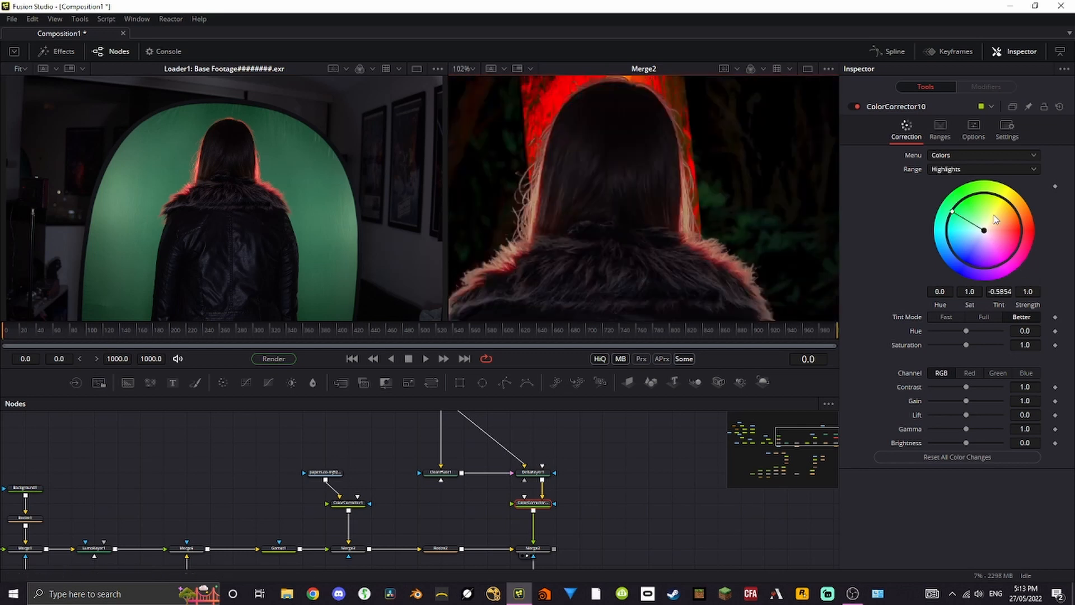
drag(988, 239, 1050, 216)
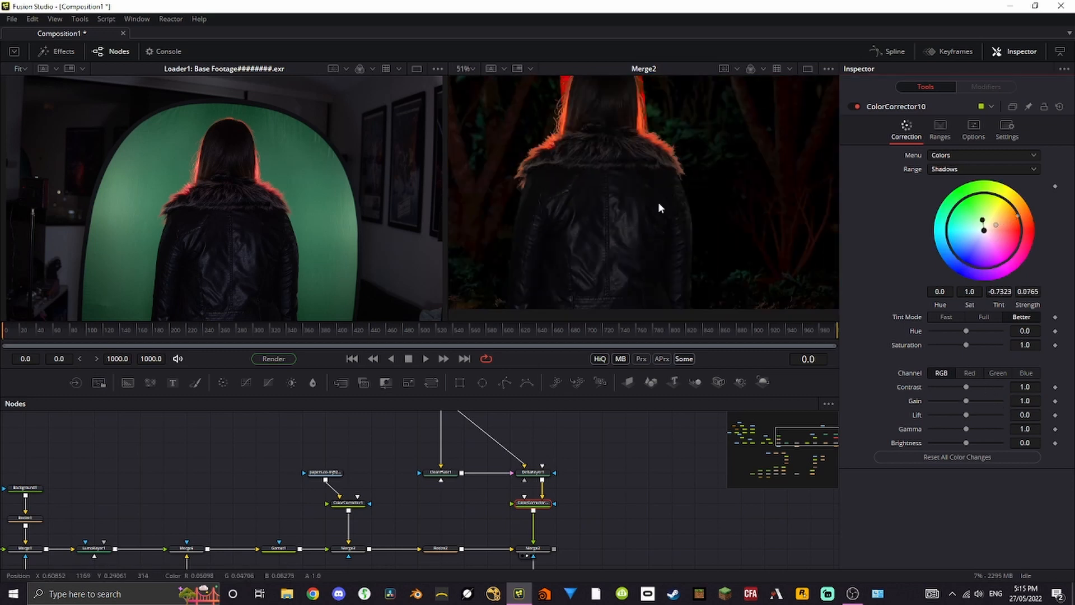
Darken the keyed subject by setting the Master range Lift of ColorCorrector10 to -0.02
scroll(687, 160, up, 2)
scroll(658, 251, down, 3)
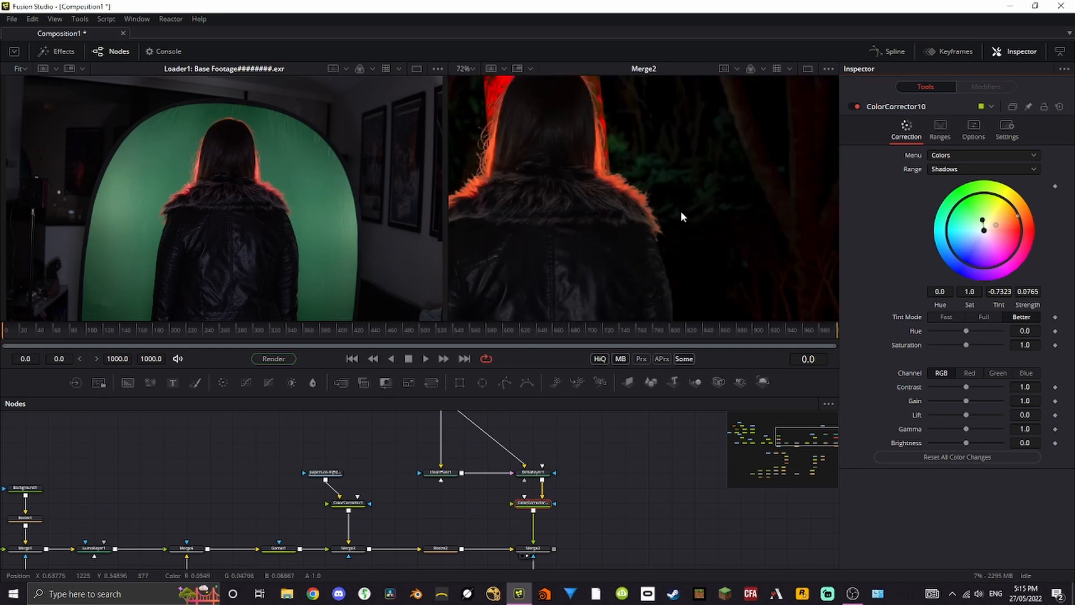
drag(609, 223, 676, 155)
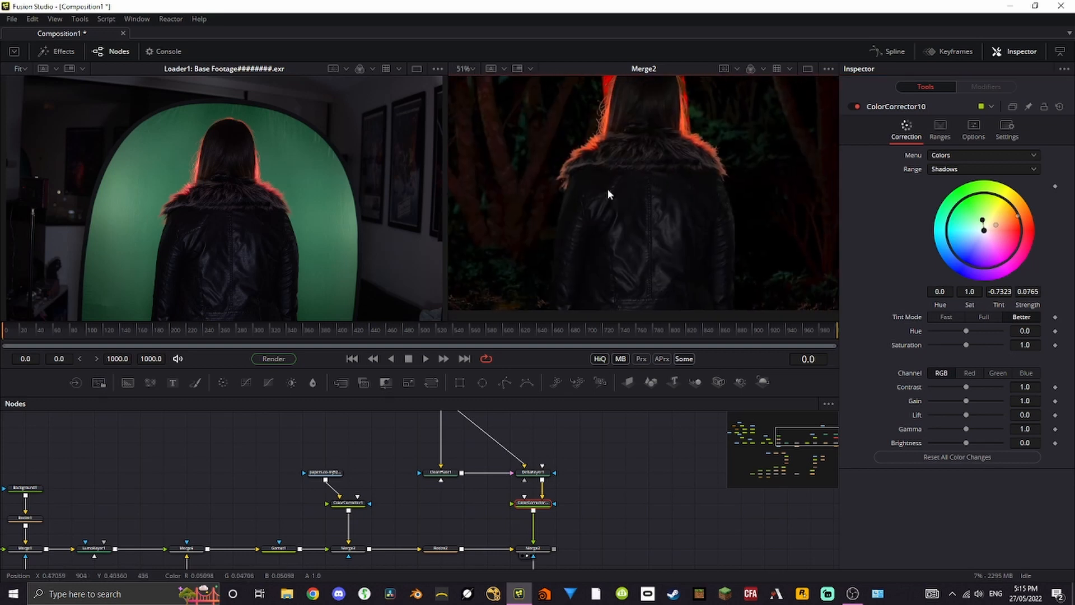
scroll(671, 243, up, 2)
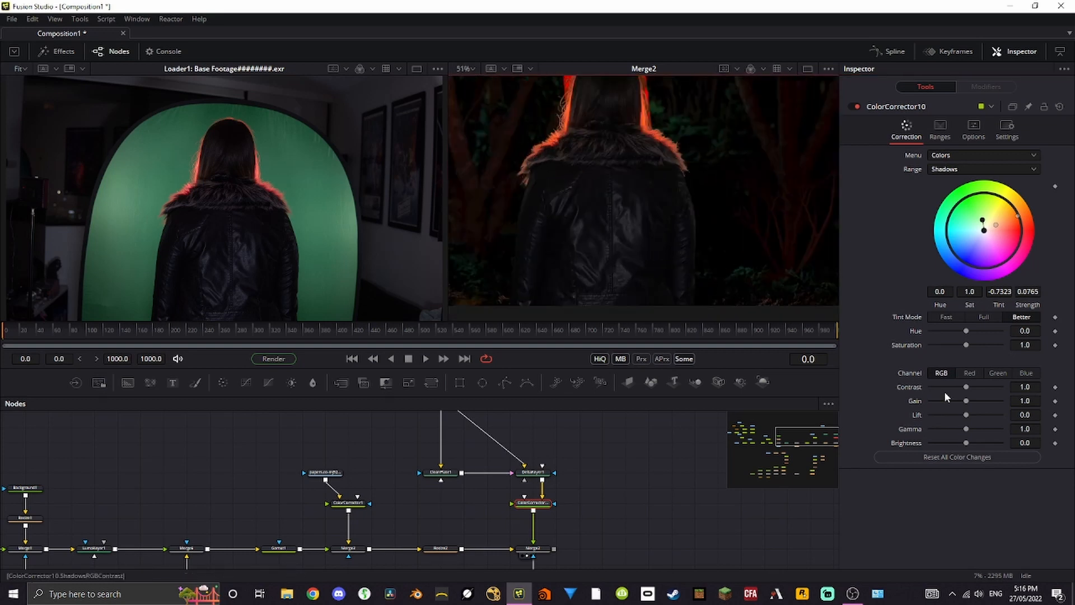
scroll(672, 192, up, 1)
mouse_move(671, 188)
mouse_down()
mouse_move(691, 163)
mouse_move(670, 176)
mouse_up()
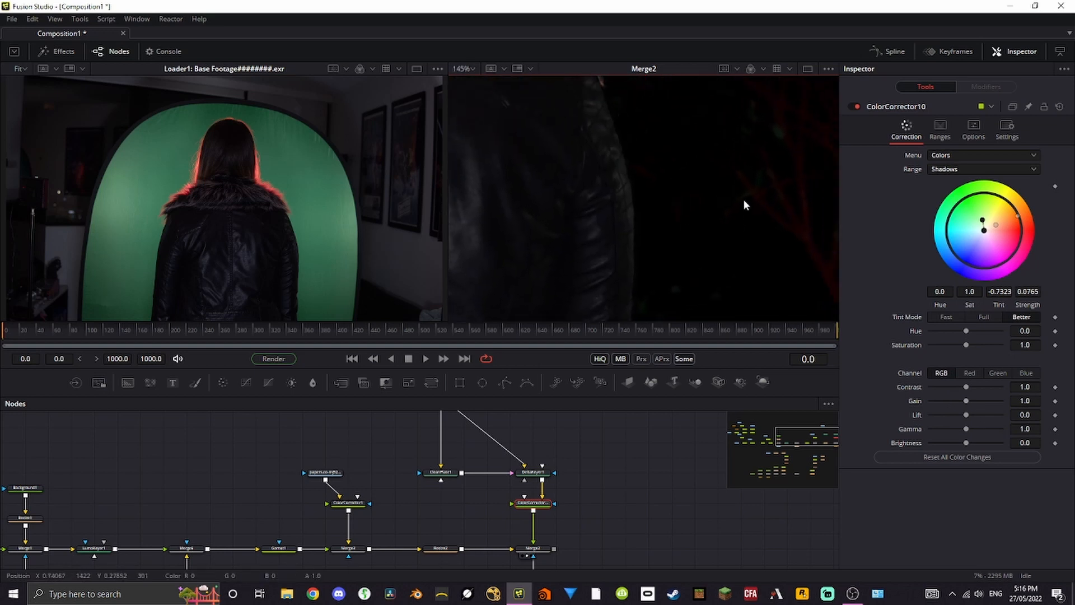
drag(580, 205, 720, 224)
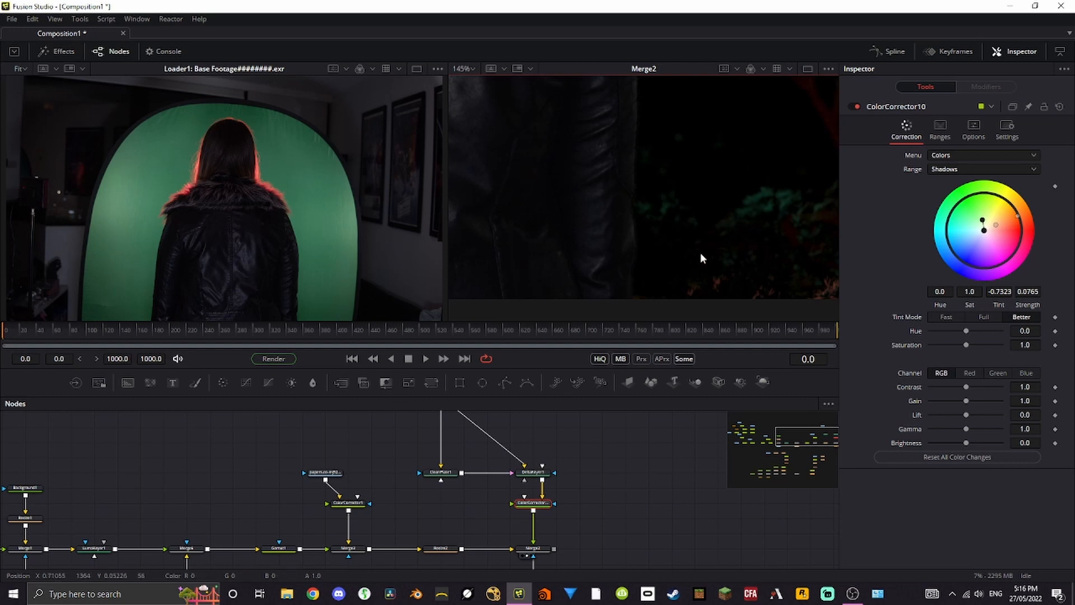
drag(737, 170, 785, 175)
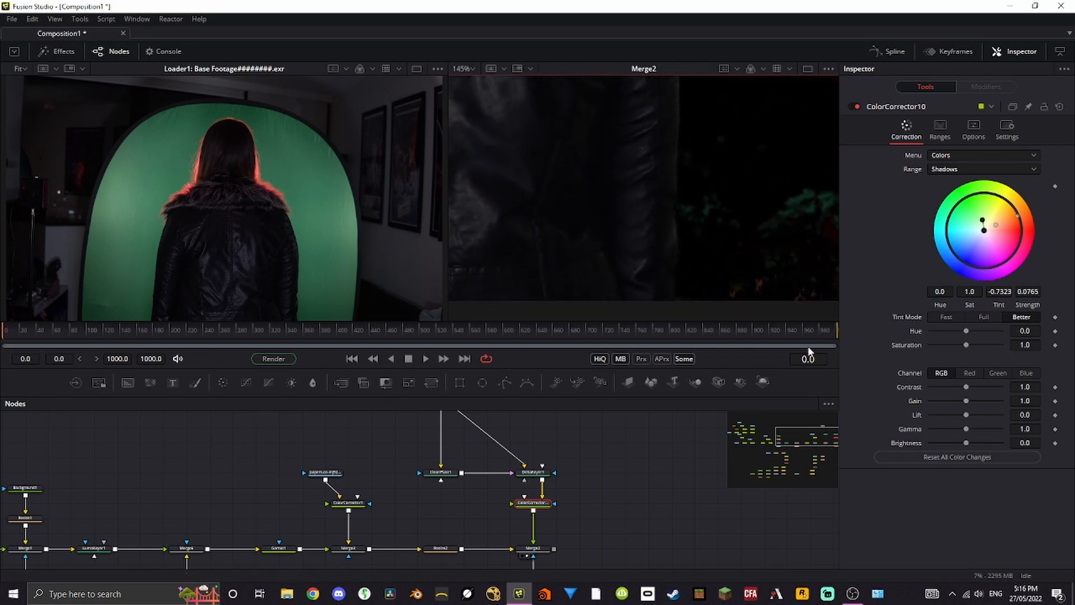
drag(966, 417, 963, 418)
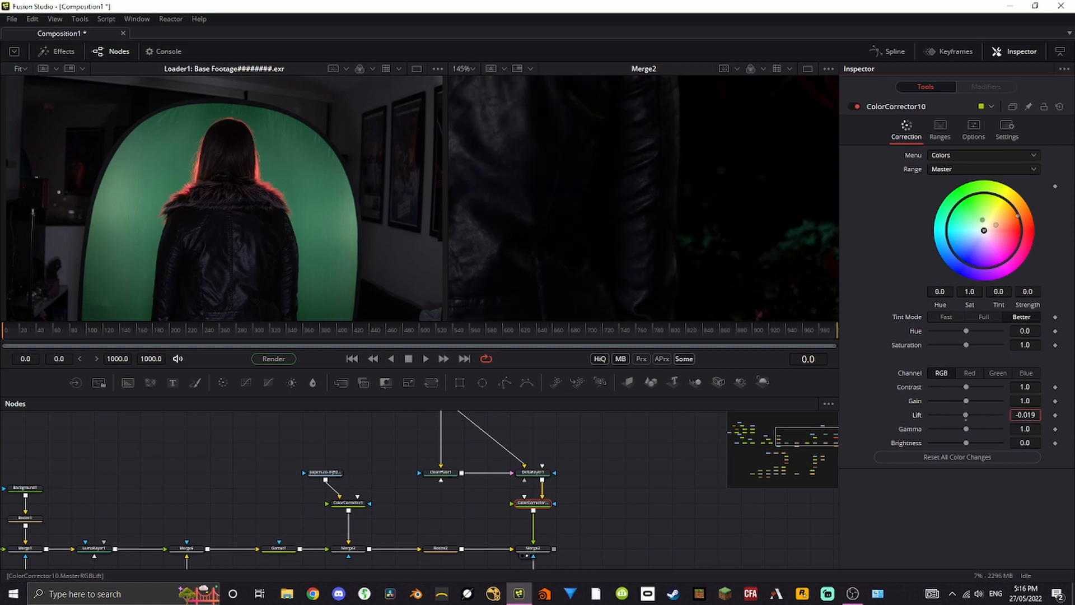
drag(1024, 414, 1022, 415)
Examine the composited subject's hair edges, fur collar and jacket against the glowing tree and dark forest
drag(666, 251, 707, 270)
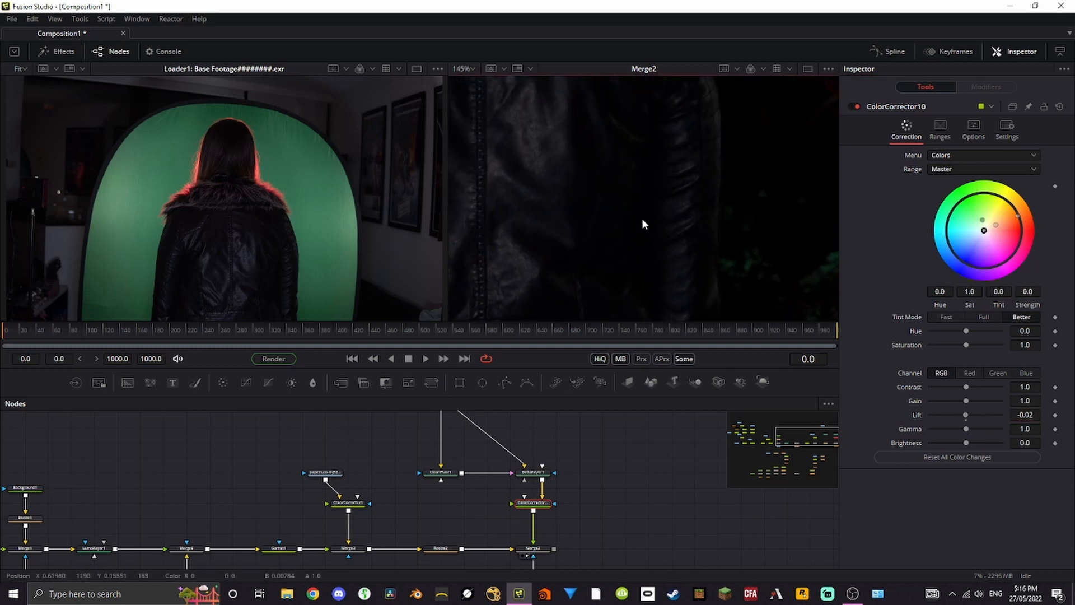
drag(643, 224, 607, 242)
key(ctrl+f)
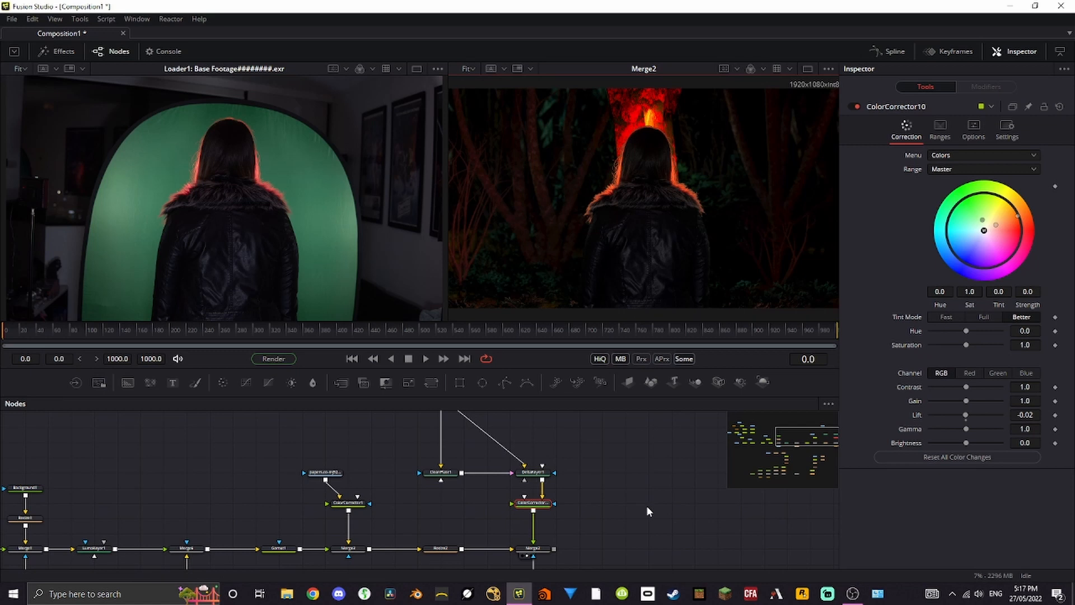
scroll(668, 176, up, 5)
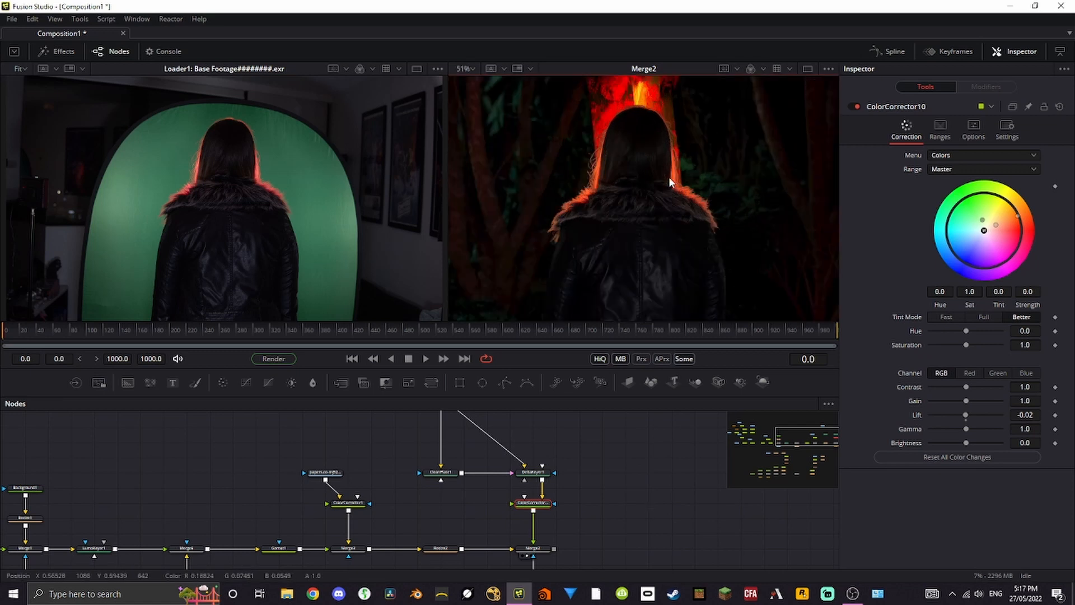
drag(544, 133, 662, 263)
drag(676, 175, 667, 191)
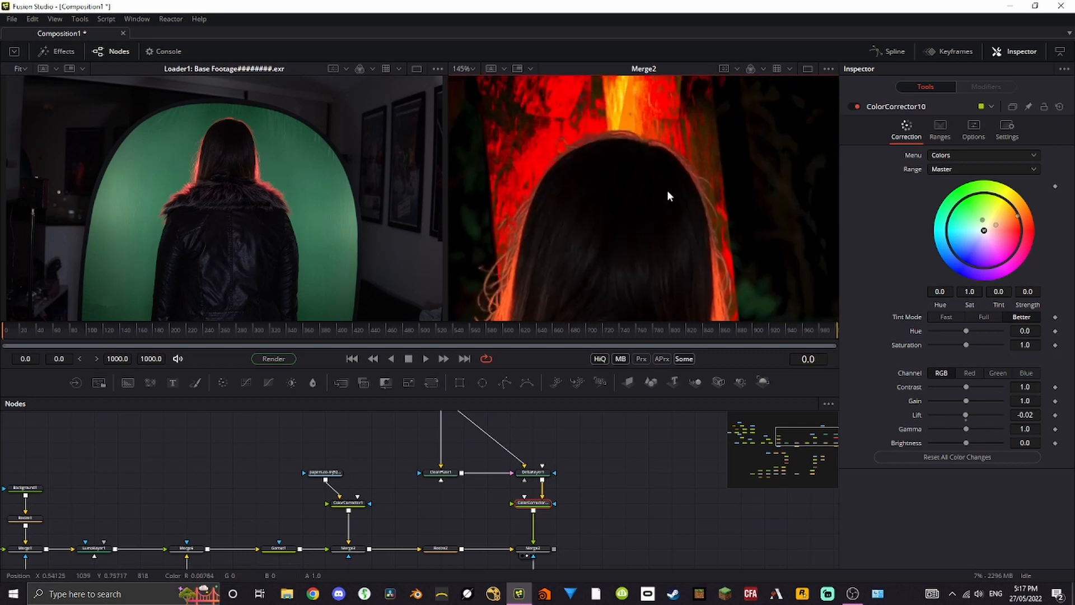
scroll(671, 215, up, 3)
click(673, 241)
drag(673, 240, 711, 122)
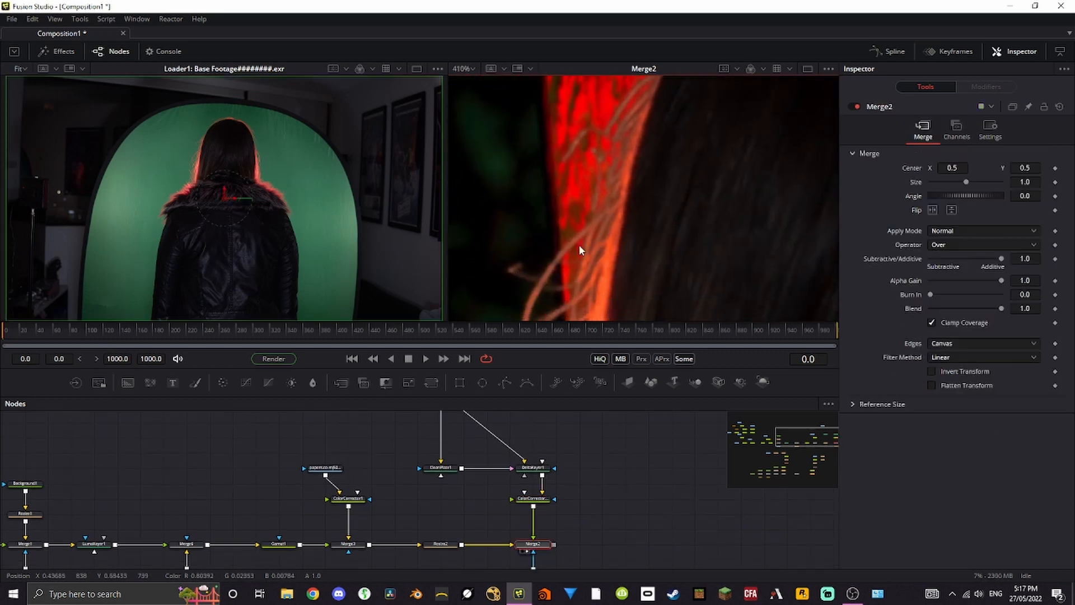
scroll(579, 245, up, 2)
drag(573, 254, 565, 154)
scroll(565, 156, down, 3)
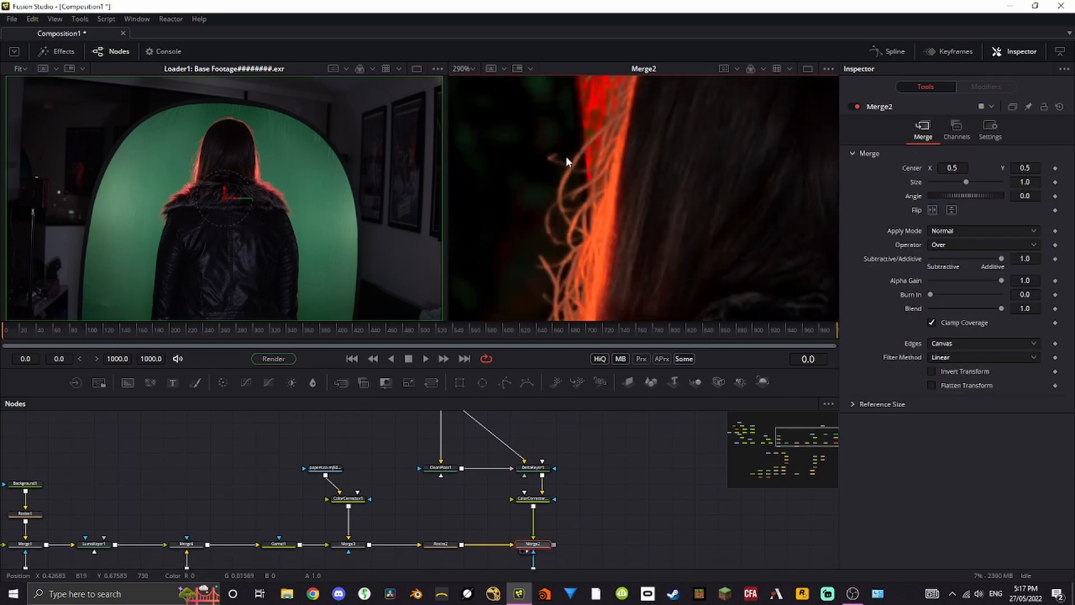
drag(580, 267, 629, 157)
scroll(569, 187, down, 1)
scroll(570, 187, down, 4)
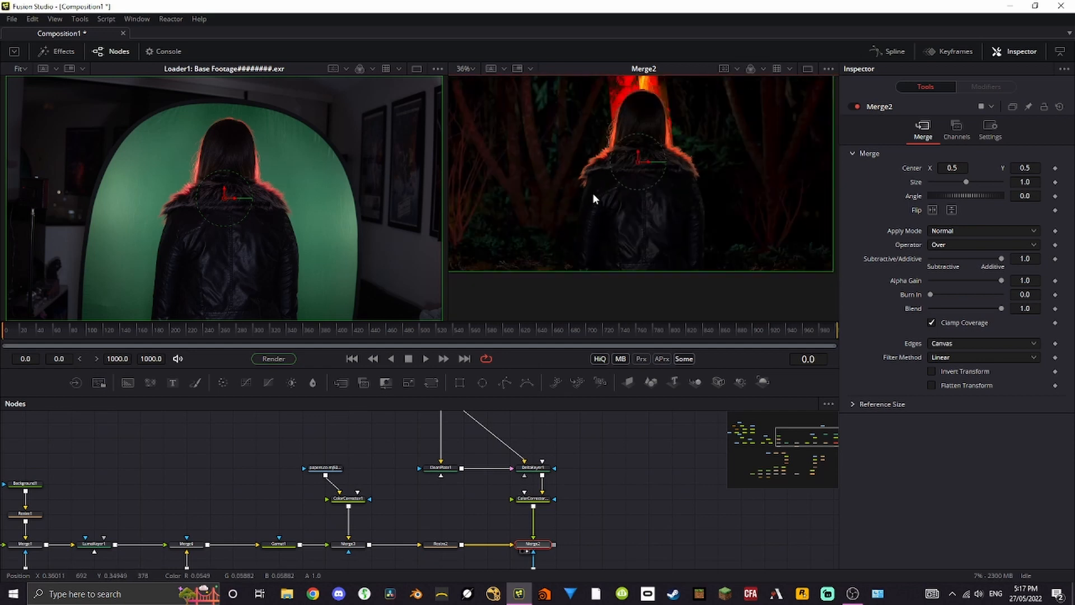
scroll(630, 190, up, 5)
scroll(616, 206, up, 3)
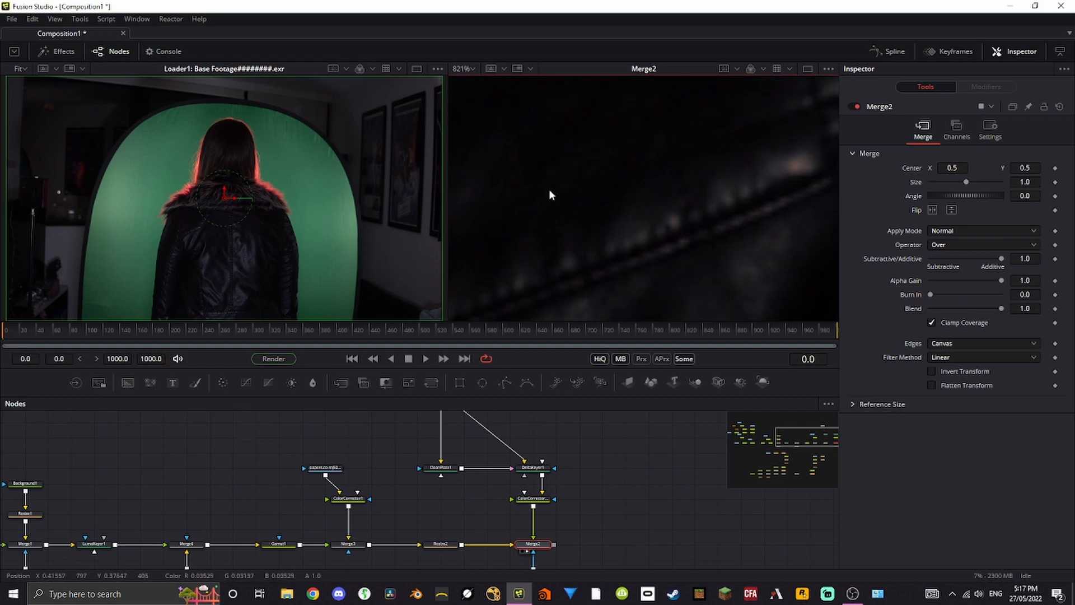
scroll(573, 187, down, 5)
scroll(616, 198, down, 4)
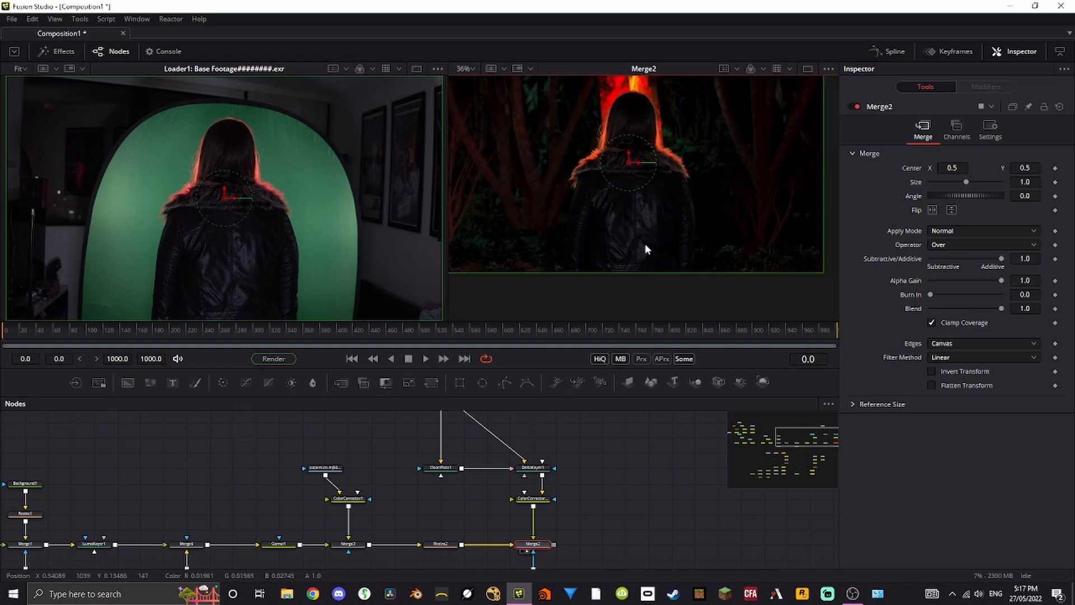
scroll(644, 243, down, 2)
scroll(647, 183, up, 3)
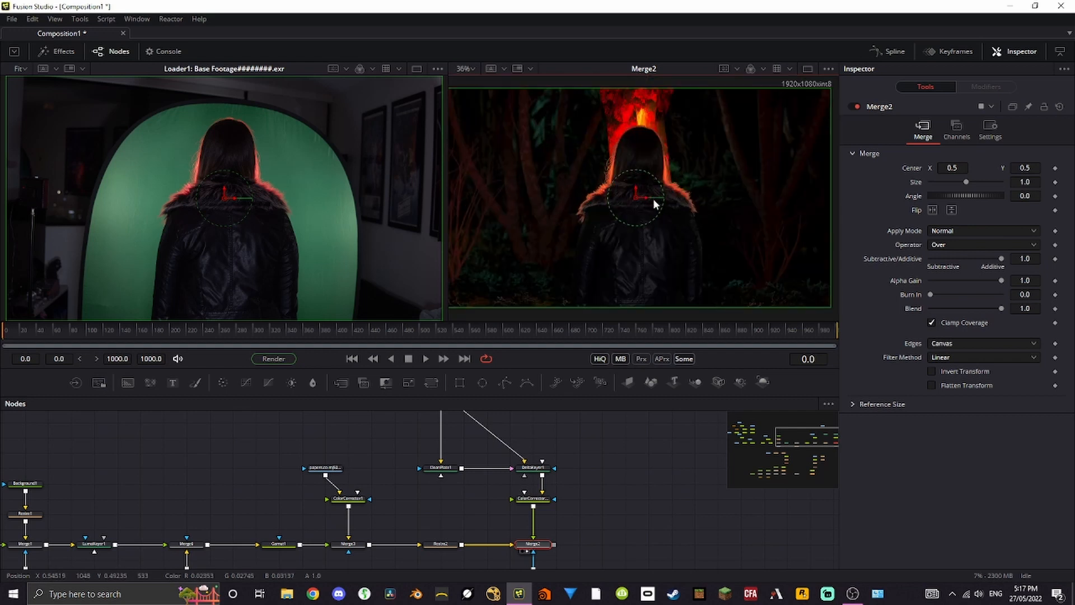
Insert a Transform between Resize2 and Merge2, then shift the background sideways and scale it to 1.06
text(transform)
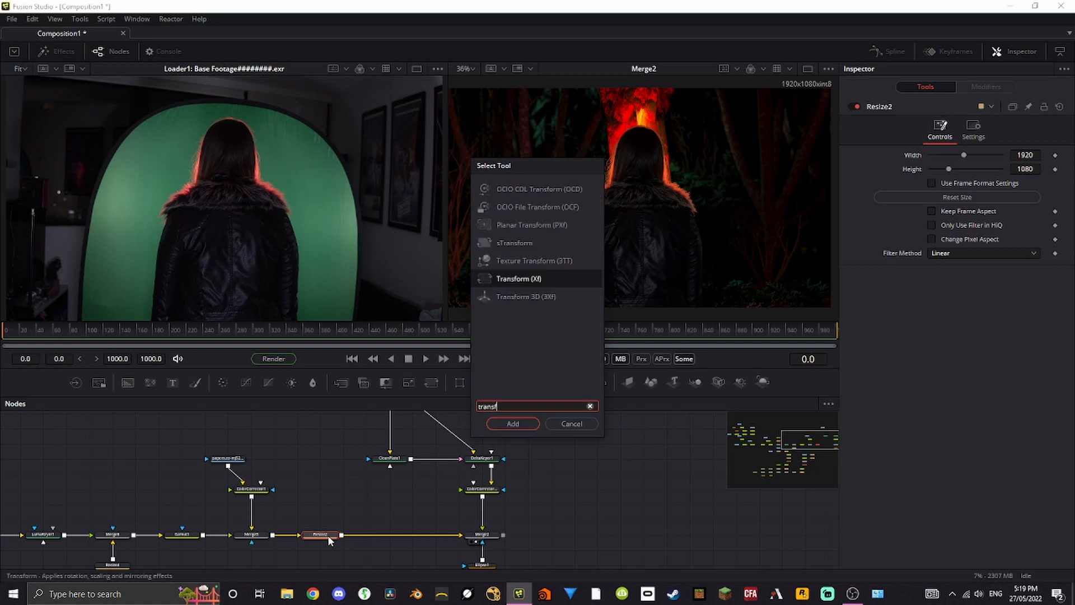
key(Return)
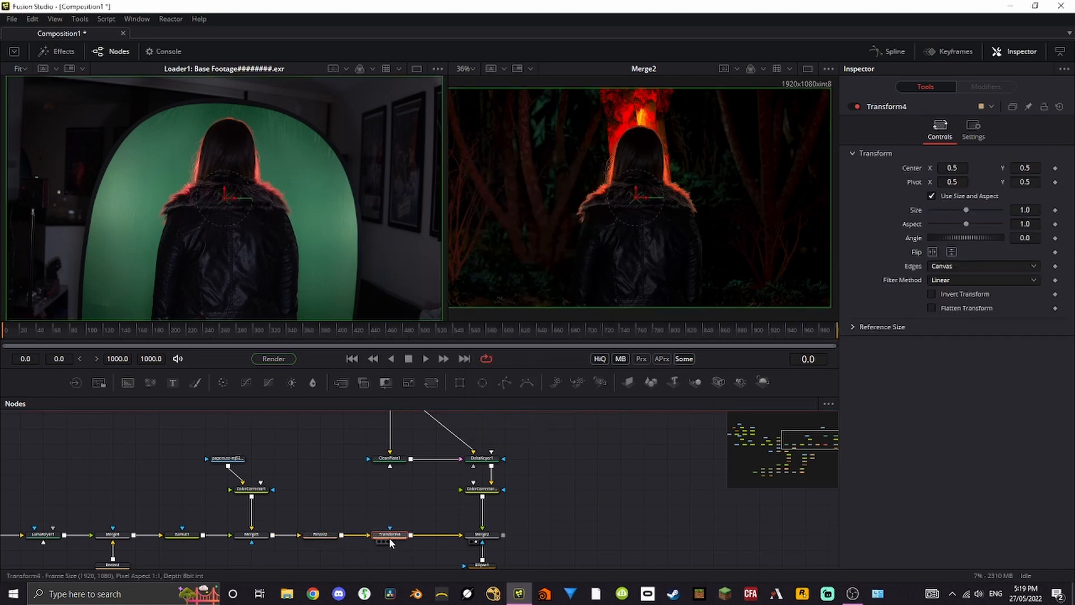
key(1)
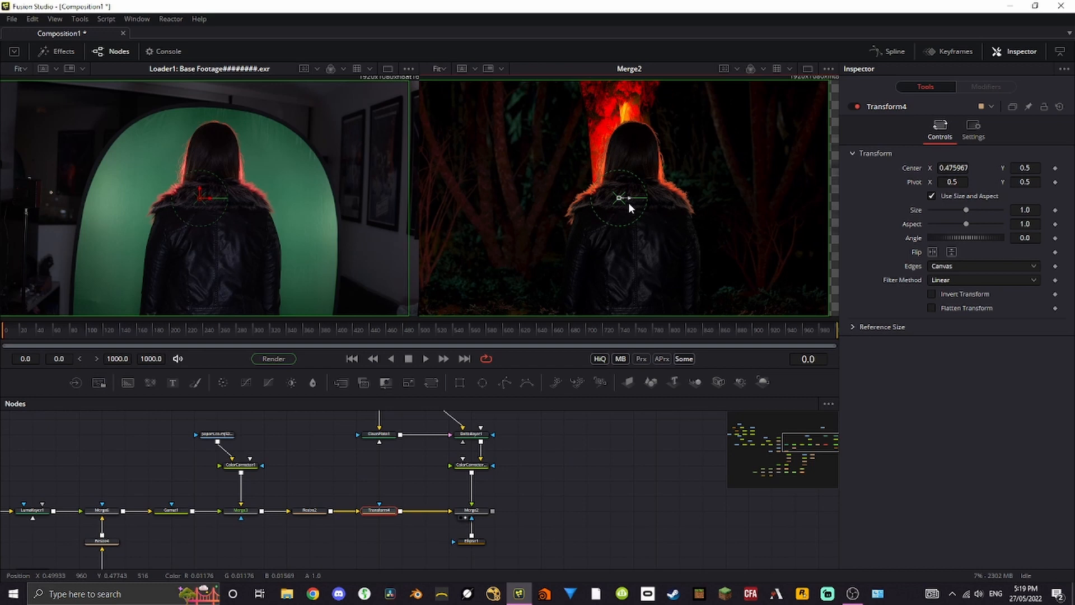
mouse_move(629, 202)
mouse_down()
mouse_move(620, 203)
mouse_move(632, 205)
mouse_up()
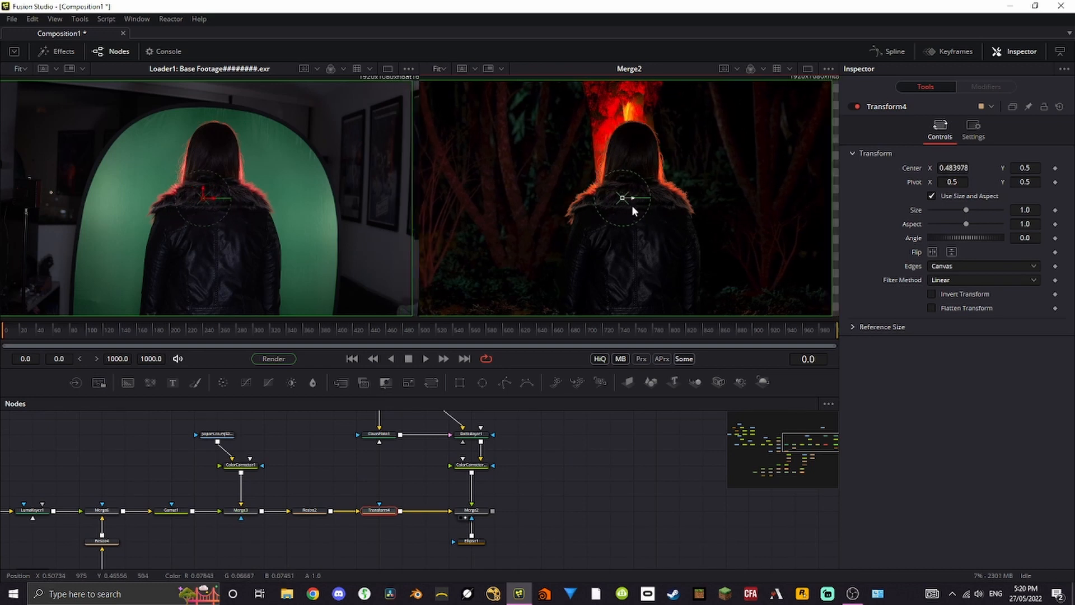
drag(968, 210, 968, 210)
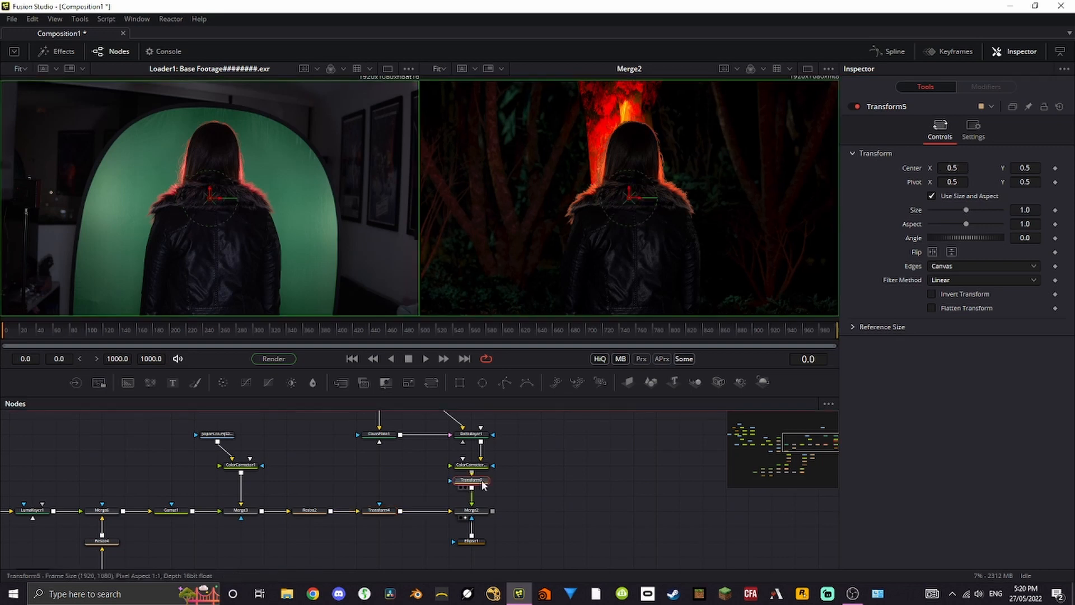
Place Transform5 between ColorCorrector10 and Merge2 and move the subject off the tree, to about 0.416 in X and 0.419 in Y
drag(483, 479, 335, 388)
mouse_move(639, 199)
mouse_down()
mouse_move(677, 222)
mouse_move(633, 221)
mouse_move(625, 195)
mouse_move(626, 207)
mouse_up()
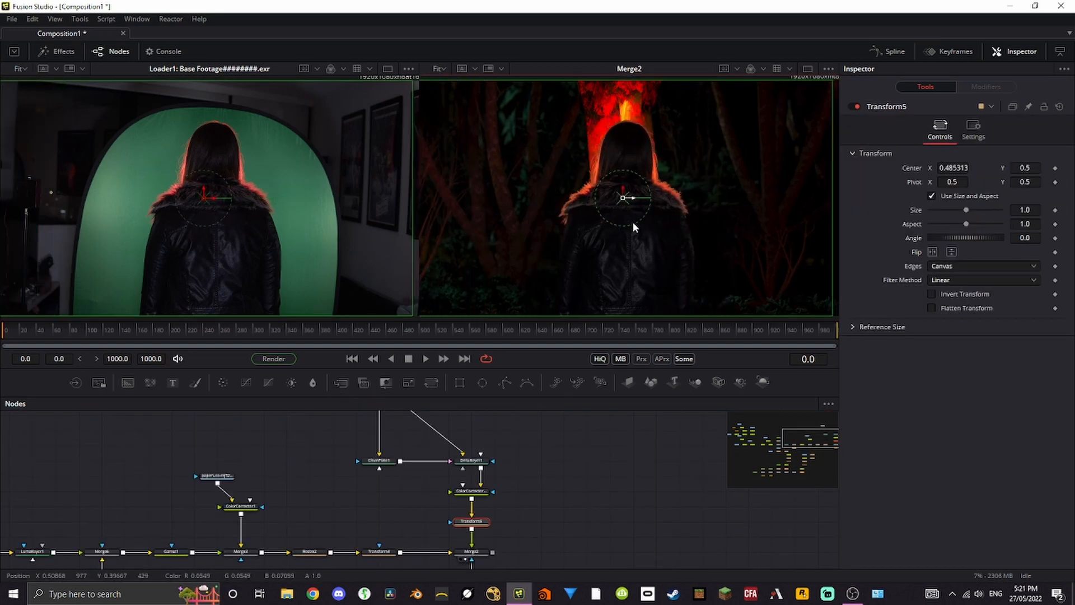
scroll(630, 153, up, 2)
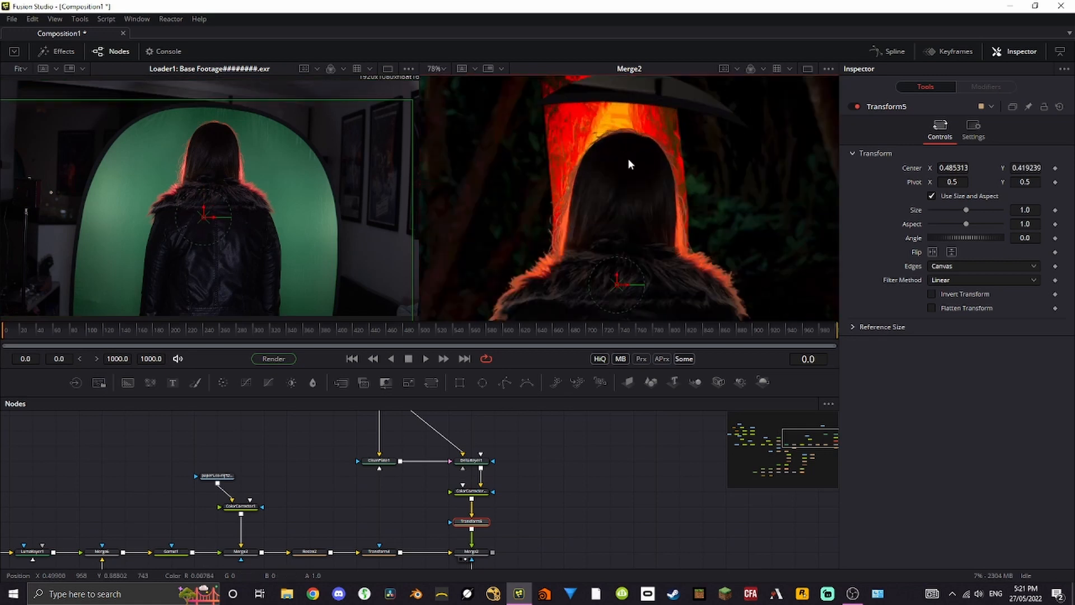
drag(626, 287, 569, 281)
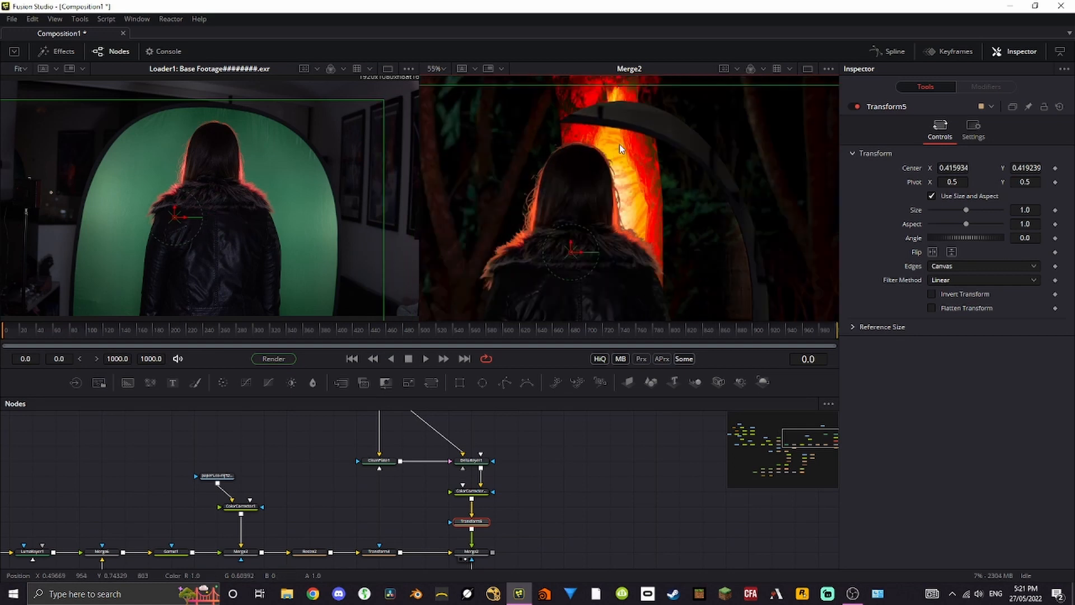
scroll(619, 143, down, 2)
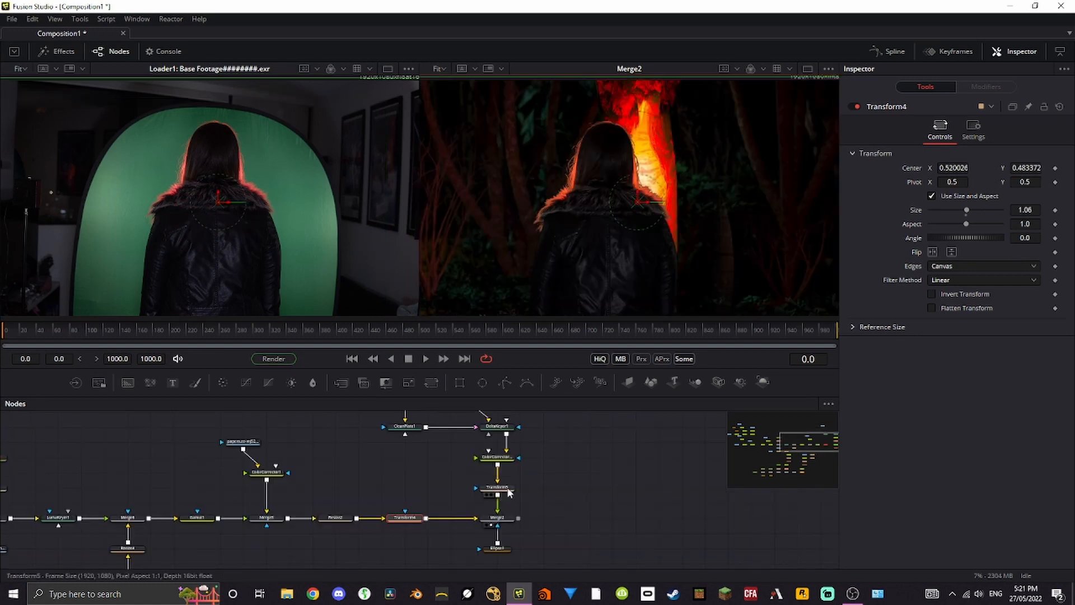
click(509, 491)
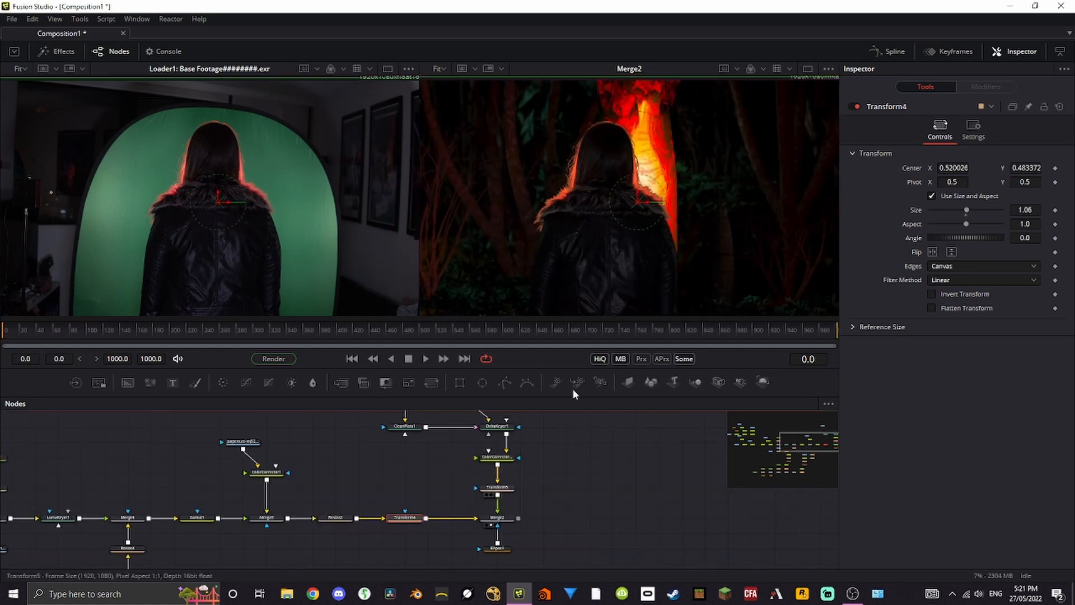
Move the subject with Transform5 to about 0.442 in X and 0.450 in Y
mouse_move(614, 202)
mouse_down()
mouse_move(622, 201)
mouse_move(607, 189)
mouse_move(612, 209)
mouse_up()
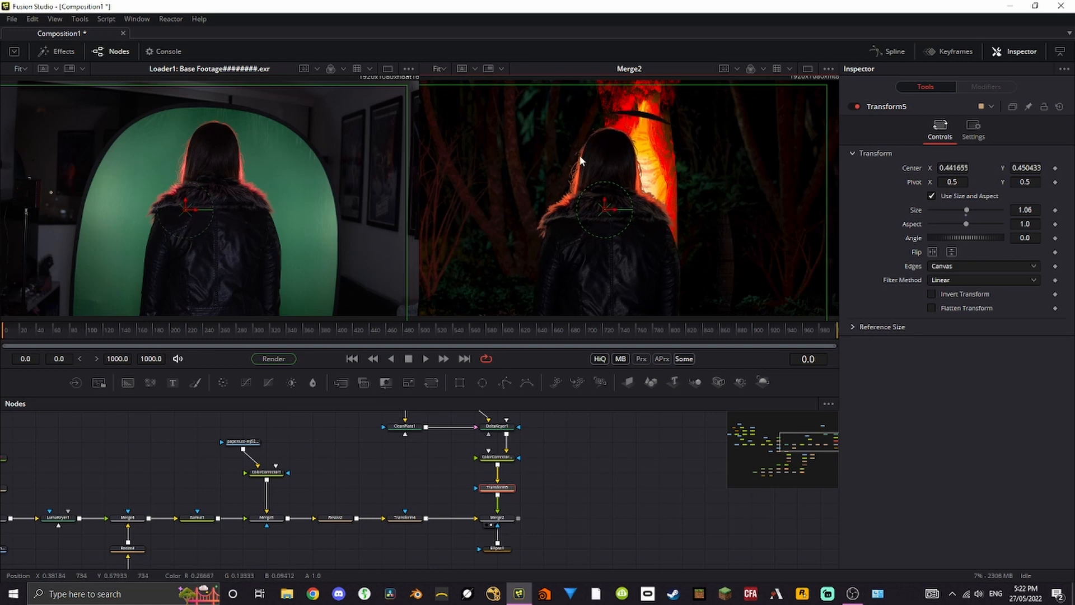
Examine the repositioned subject's hair outline and fur collar against the glowing tree
scroll(579, 155, up, 5)
drag(497, 264, 610, 175)
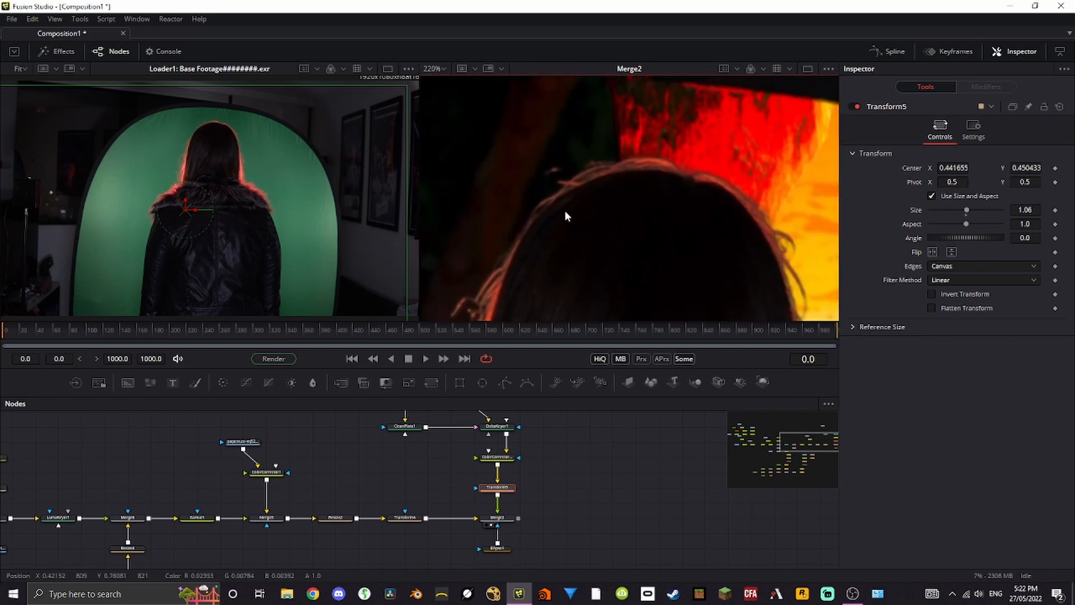
drag(565, 210, 524, 146)
scroll(524, 145, down, 3)
scroll(664, 265, up, 1)
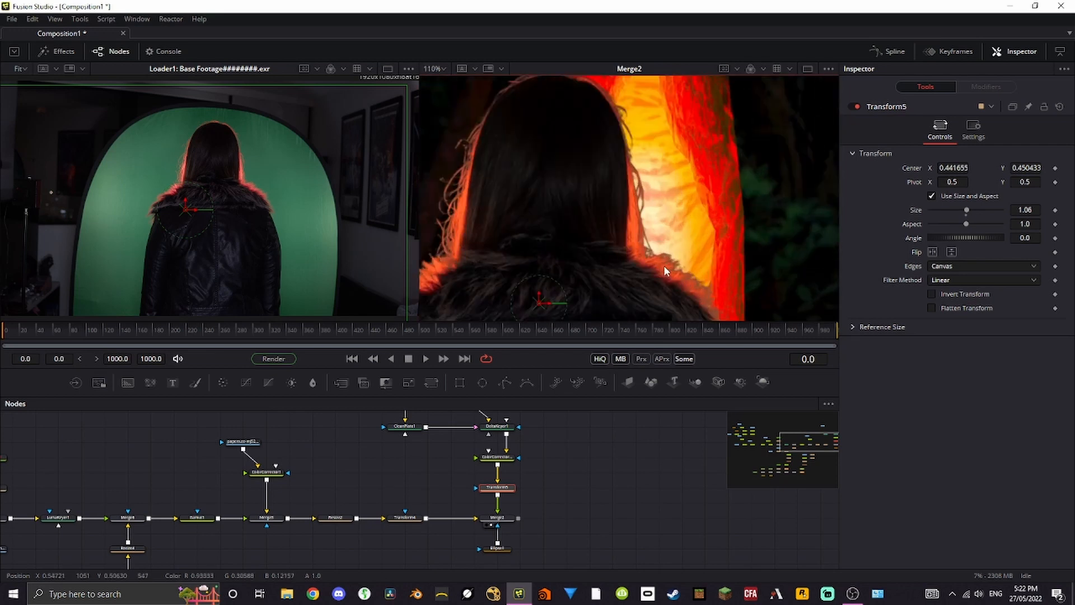
scroll(663, 266, up, 3)
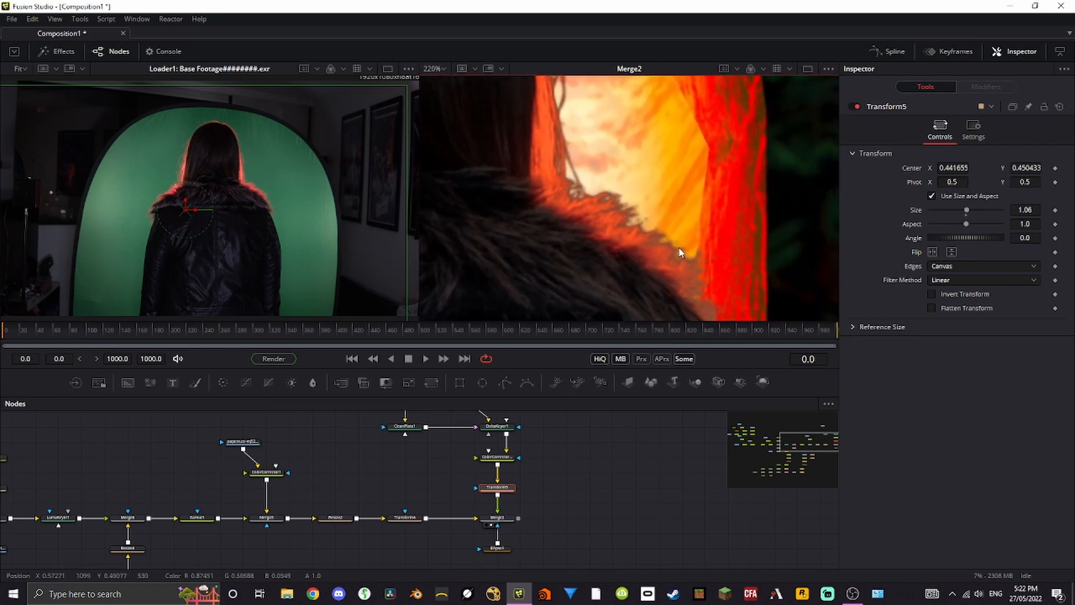
mouse_move(679, 248)
mouse_down()
mouse_move(630, 191)
mouse_move(680, 263)
mouse_up()
drag(623, 192, 675, 277)
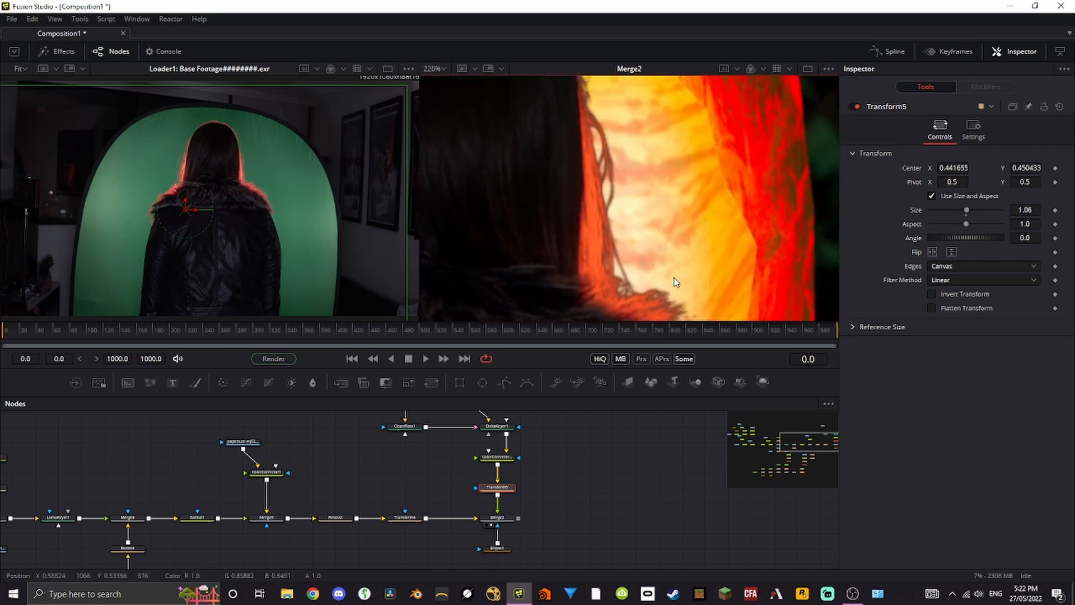
scroll(616, 146, down, 6)
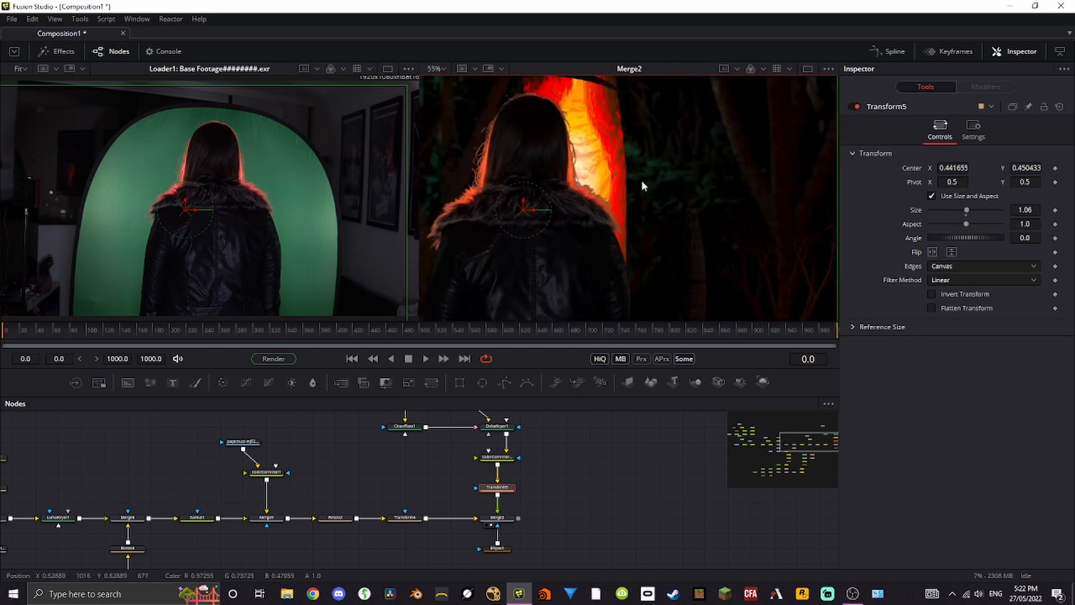
drag(502, 210, 562, 228)
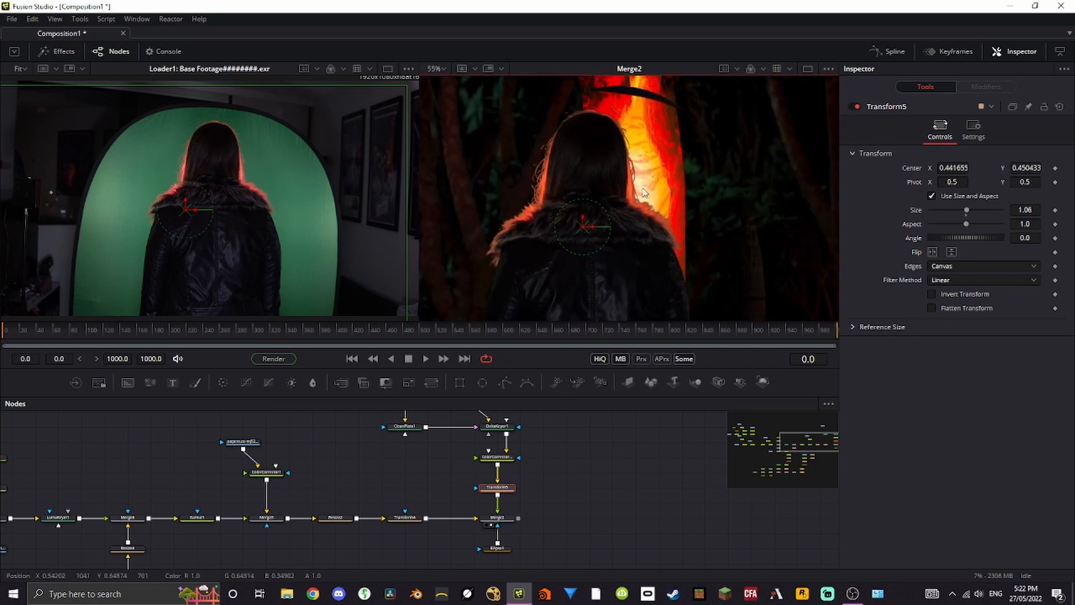
scroll(642, 194, up, 2)
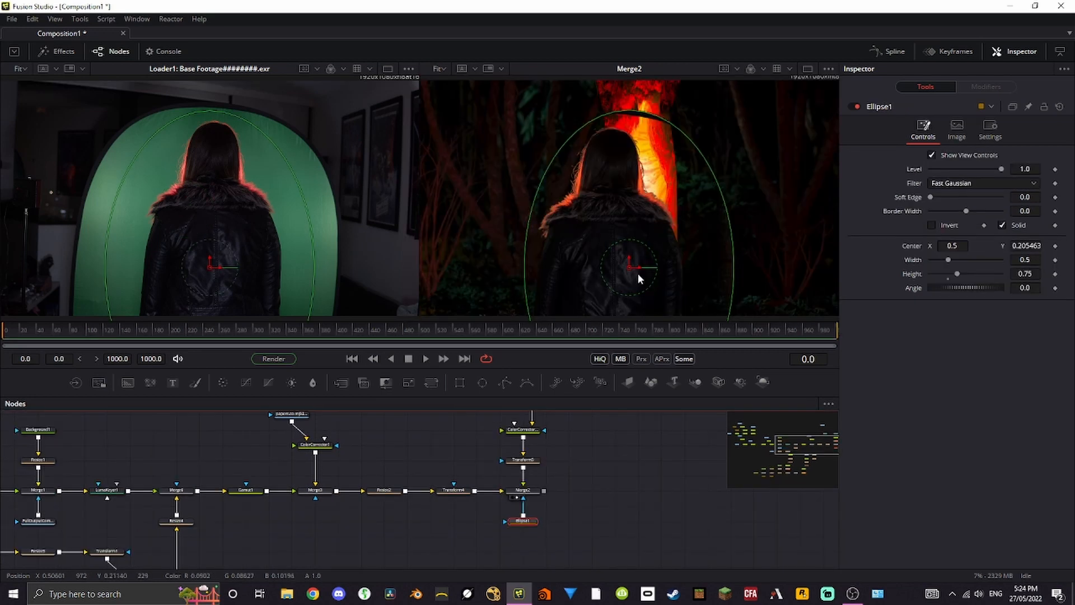
Shift the Ellipse1 mask of Merge2 sideways towards the subject's shoulder
drag(637, 273, 549, 263)
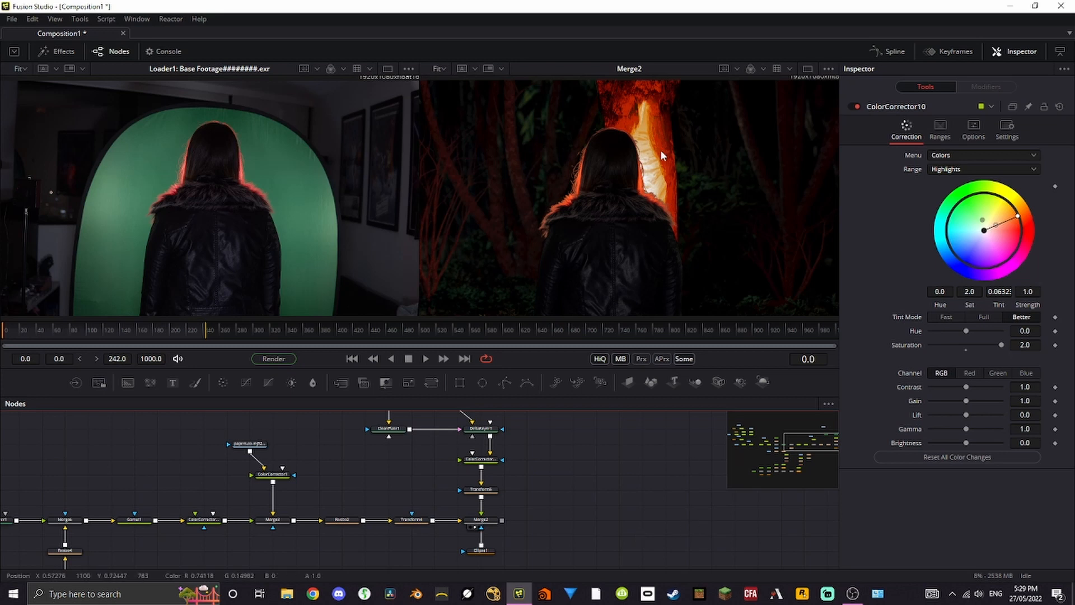
Inspect the tree's bark texture and glow around the subject's head and fur collar in the graded composite
scroll(659, 155, up, 5)
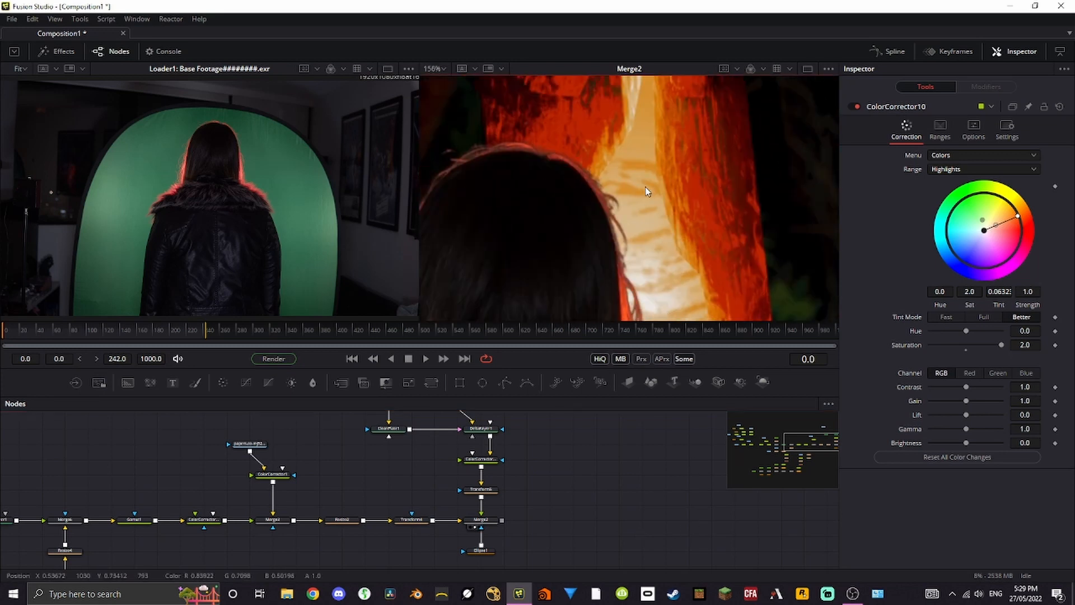
scroll(638, 185, down, 5)
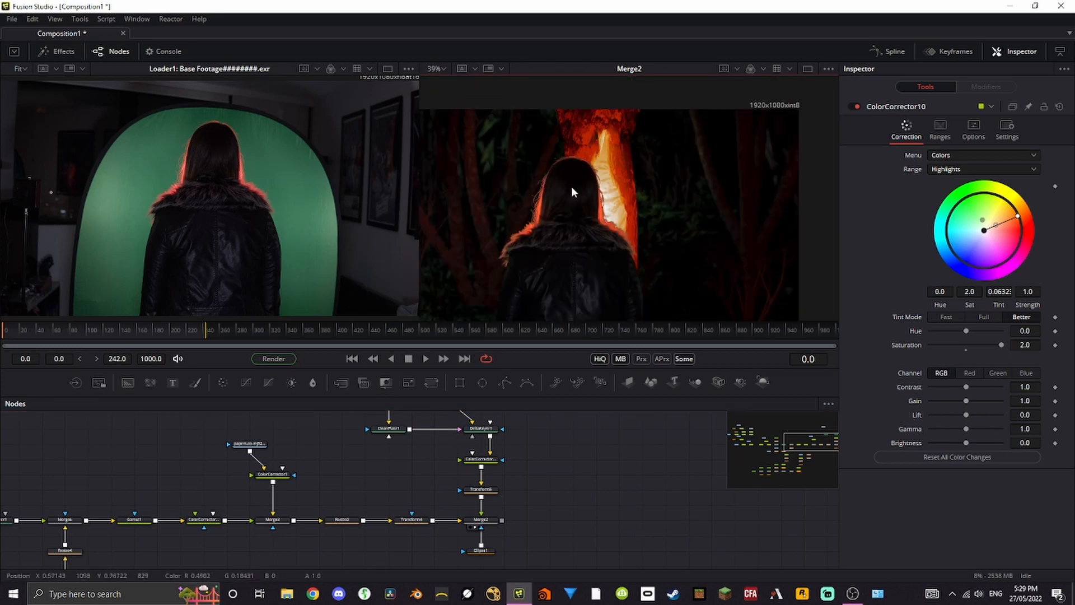
scroll(573, 192, up, 5)
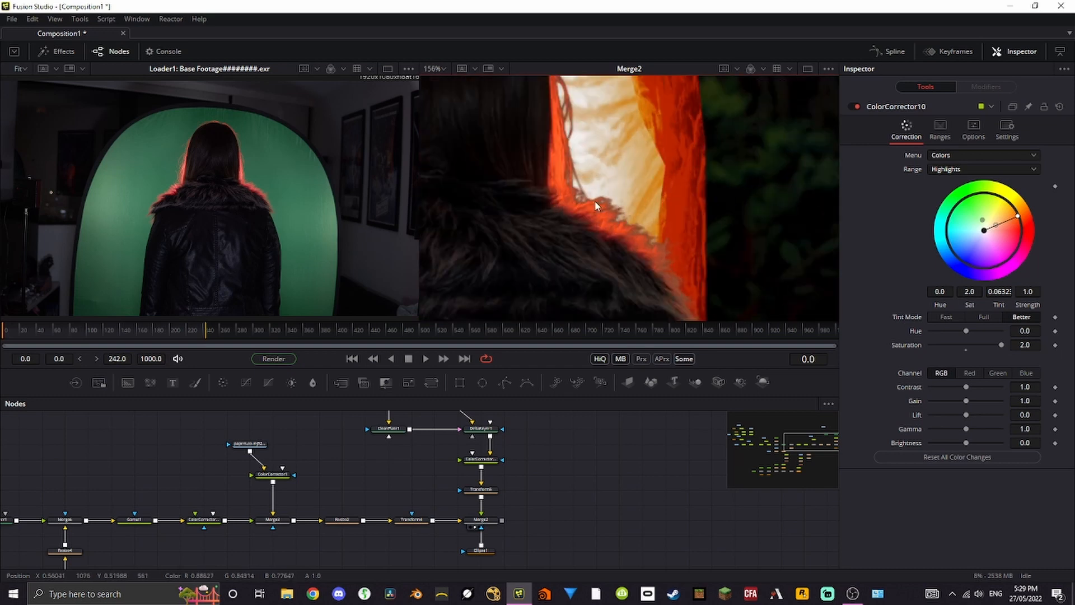
scroll(595, 206, down, 6)
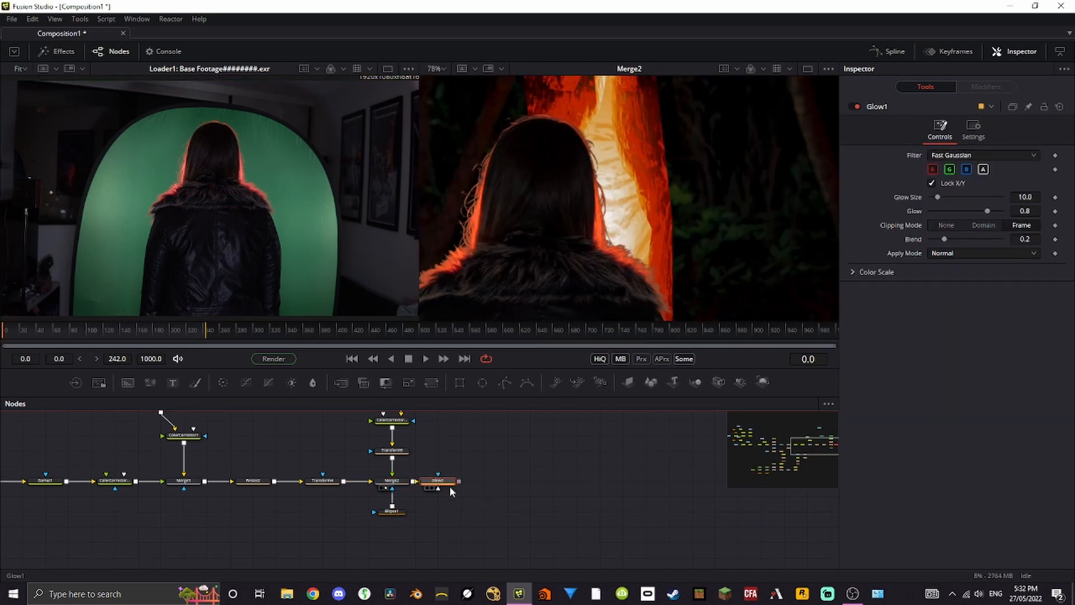
Space Glow1 out after Merge2 and raise its Threshold Low value to about 0.683
drag(455, 488, 462, 490)
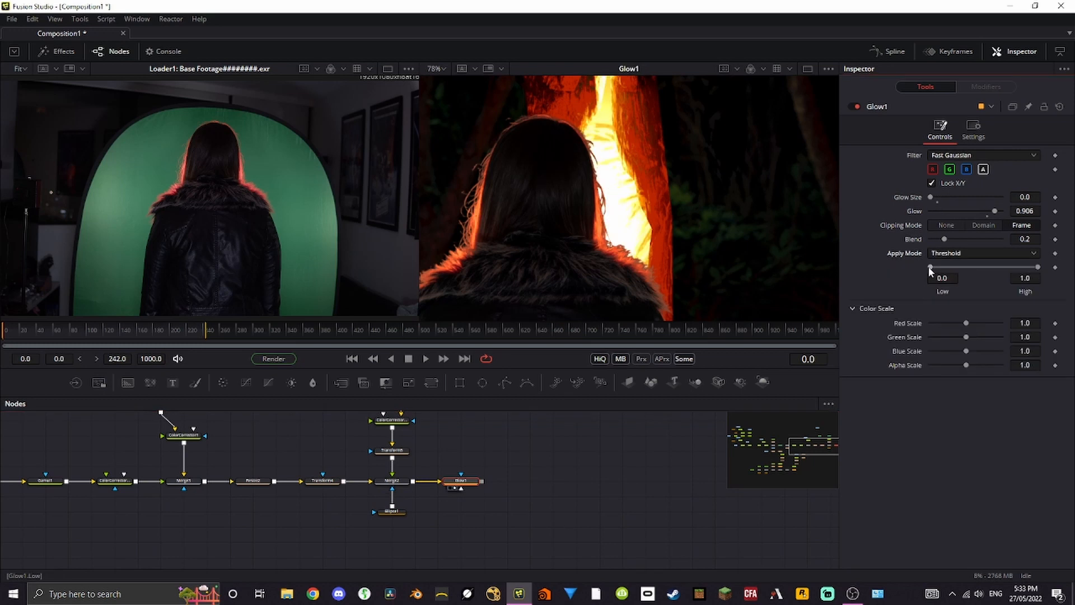
drag(929, 266, 999, 272)
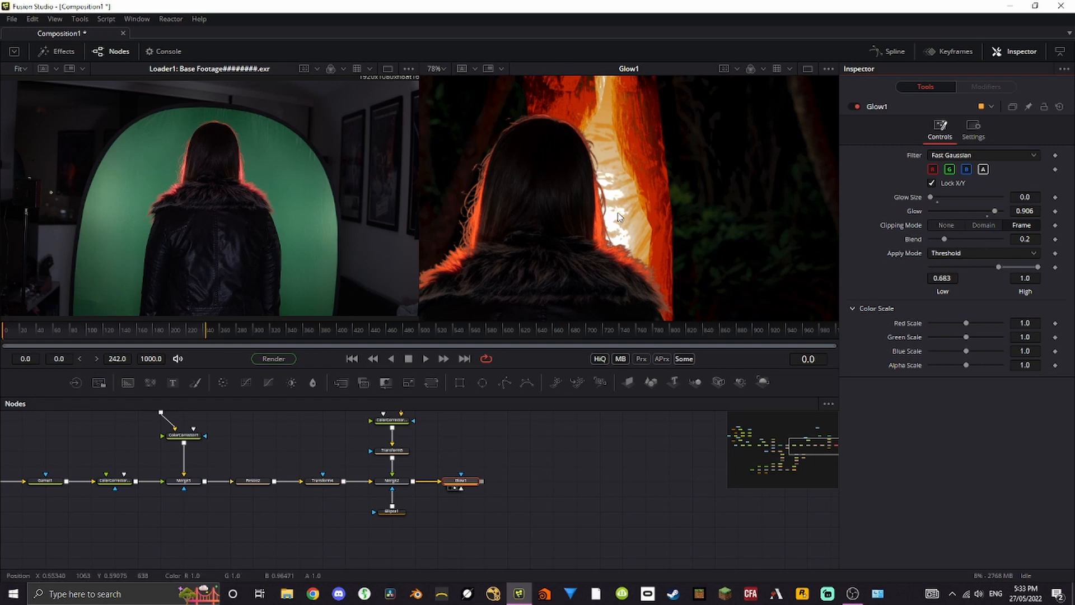
scroll(646, 191, up, 3)
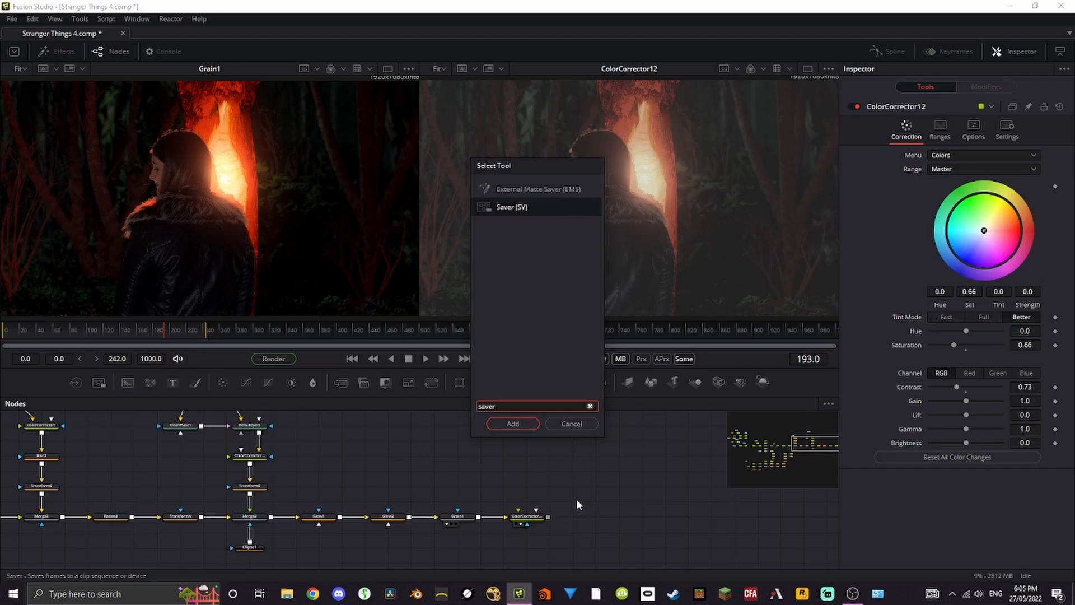
Add a Saver and set its output file to Stranger Things Composite in the Final Shot folder
key(Return)
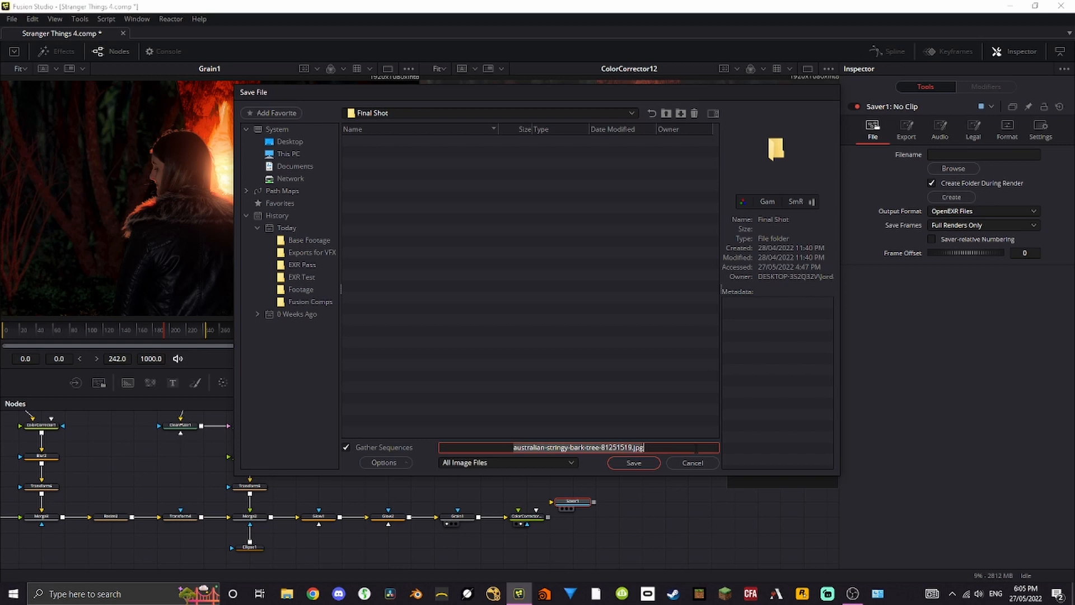
text(Stranger Things Composite)
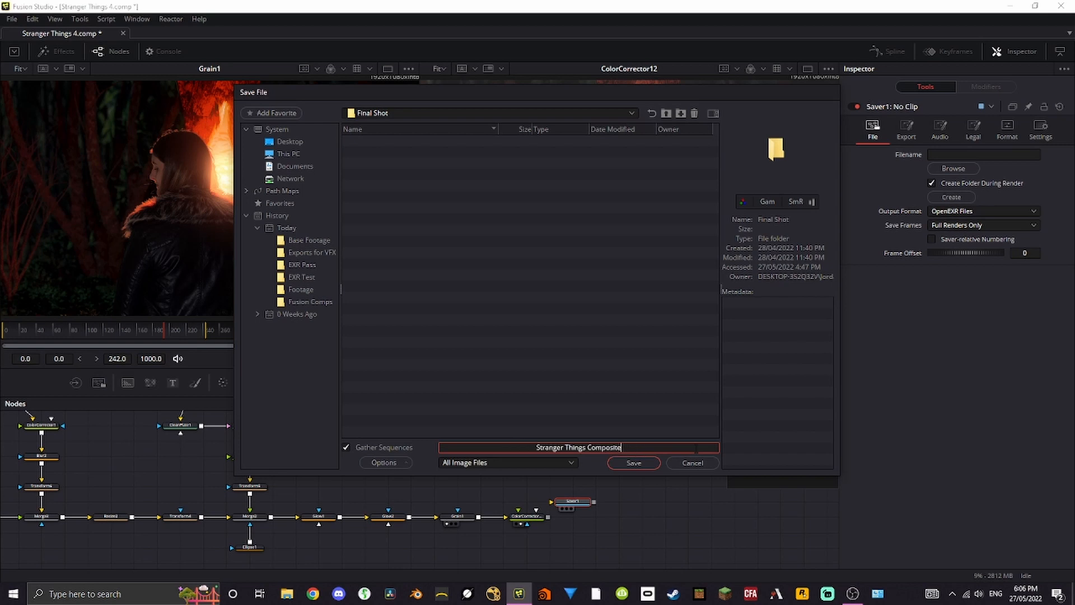
click(635, 467)
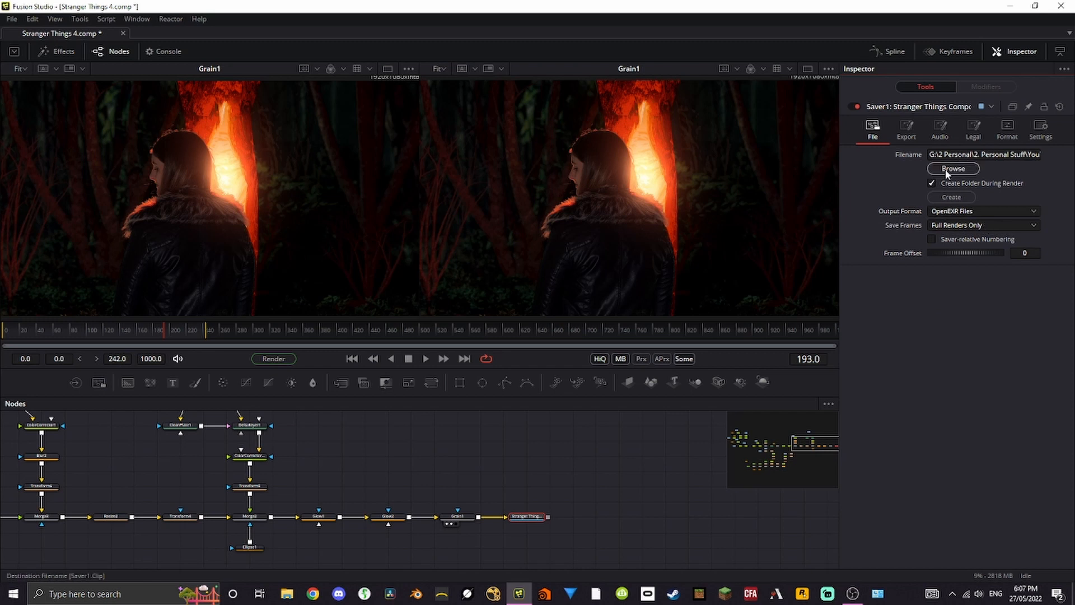
Check the Saver's export and file settings, and start the Final render of frames 0 to 242
click(907, 130)
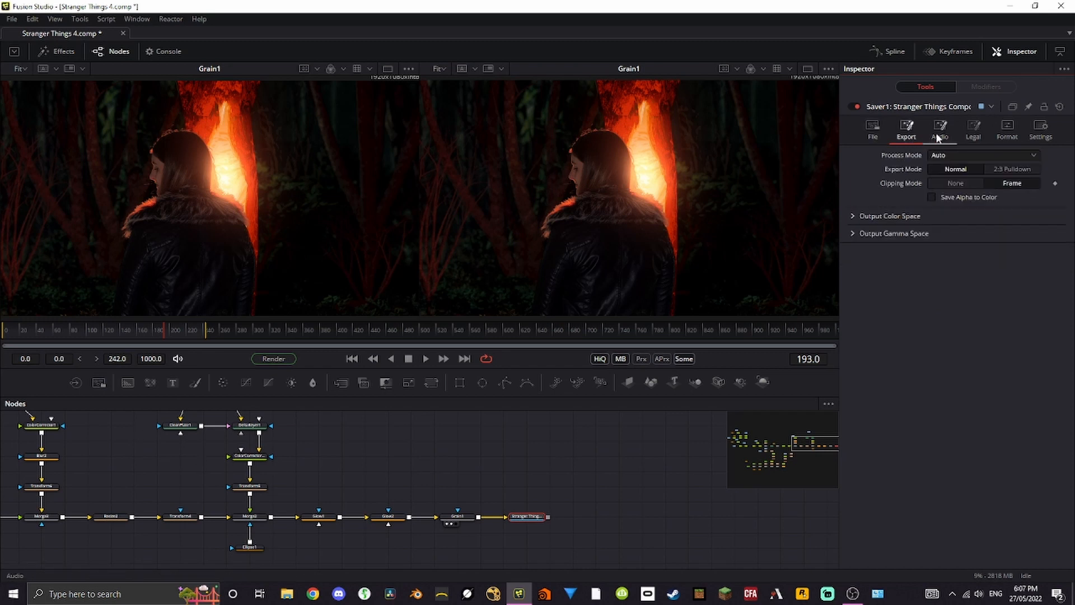
click(872, 130)
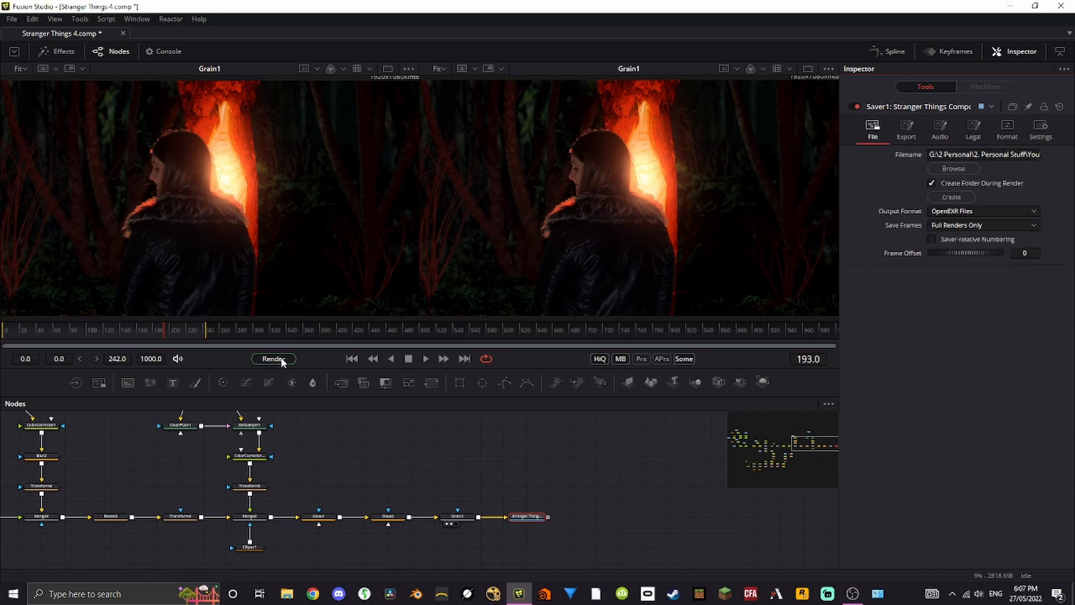
click(278, 358)
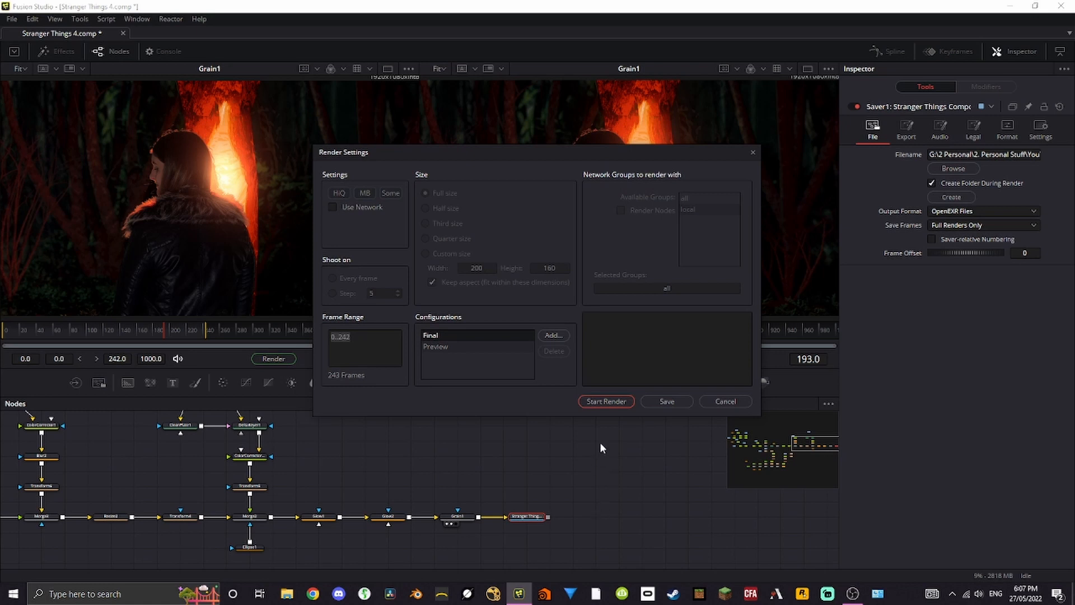
click(606, 401)
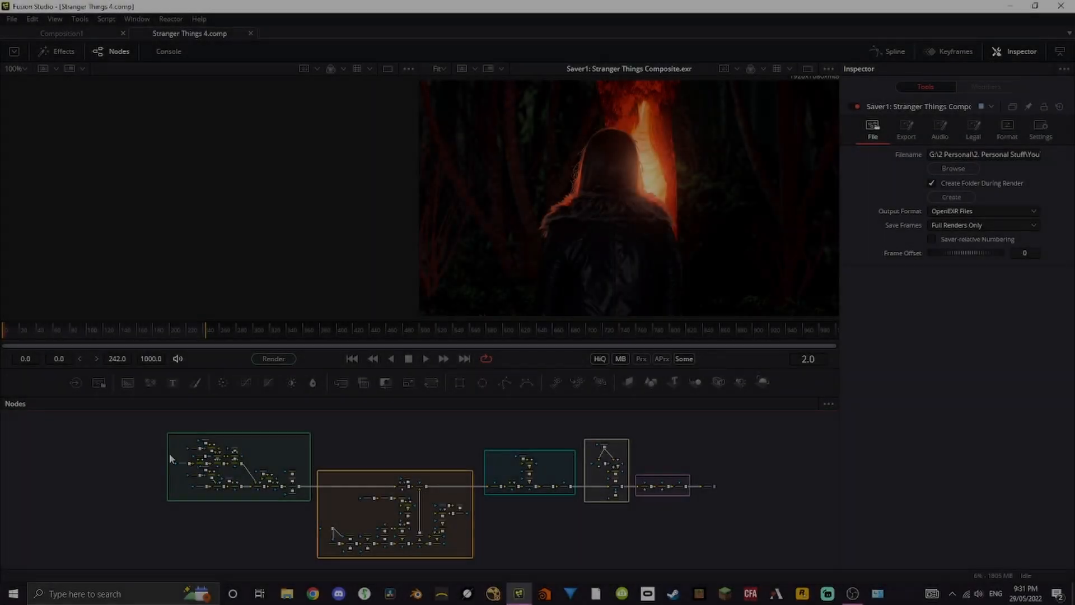
Examine the finished node tree group by group, from the first green group through to the final Saver
scroll(170, 453, up, 4)
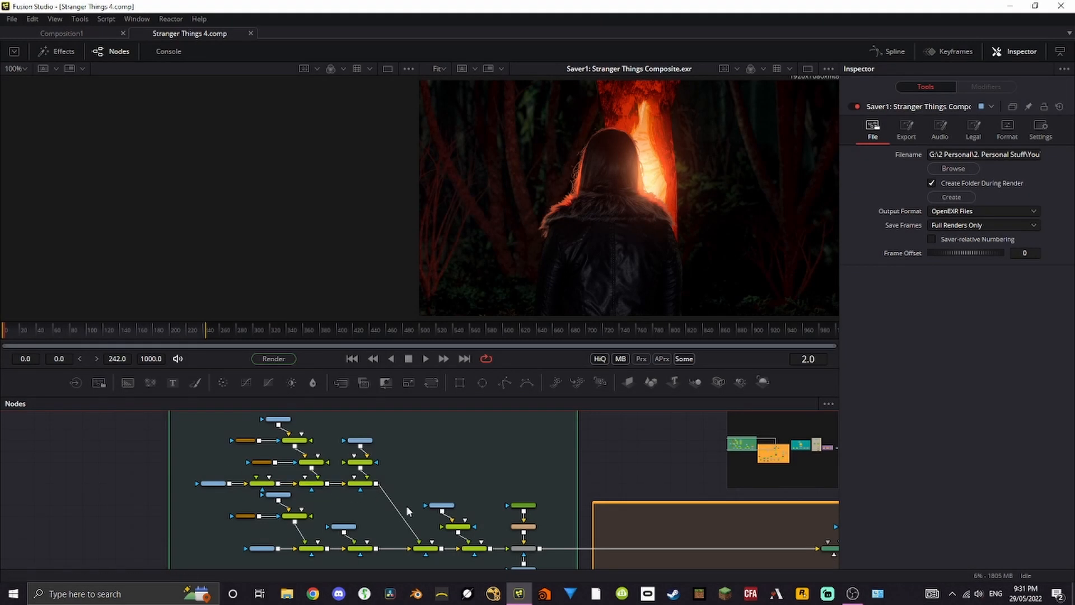
drag(407, 507, 297, 469)
scroll(364, 492, up, 2)
drag(353, 491, 588, 422)
scroll(496, 457, down, 2)
drag(597, 463, 543, 455)
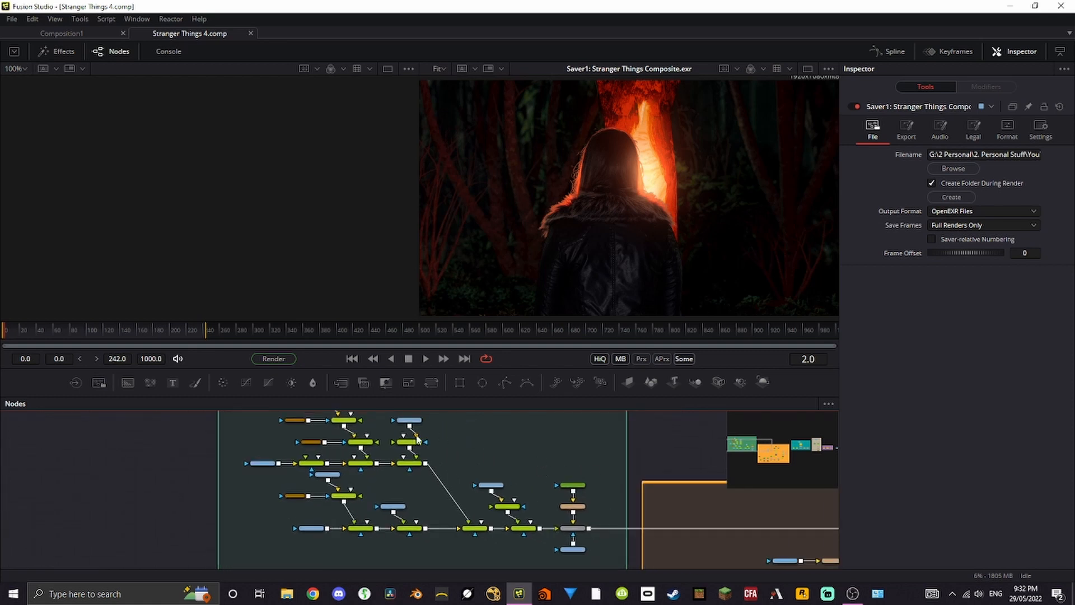
drag(414, 472, 183, 431)
drag(483, 492, 286, 415)
drag(553, 495, 357, 554)
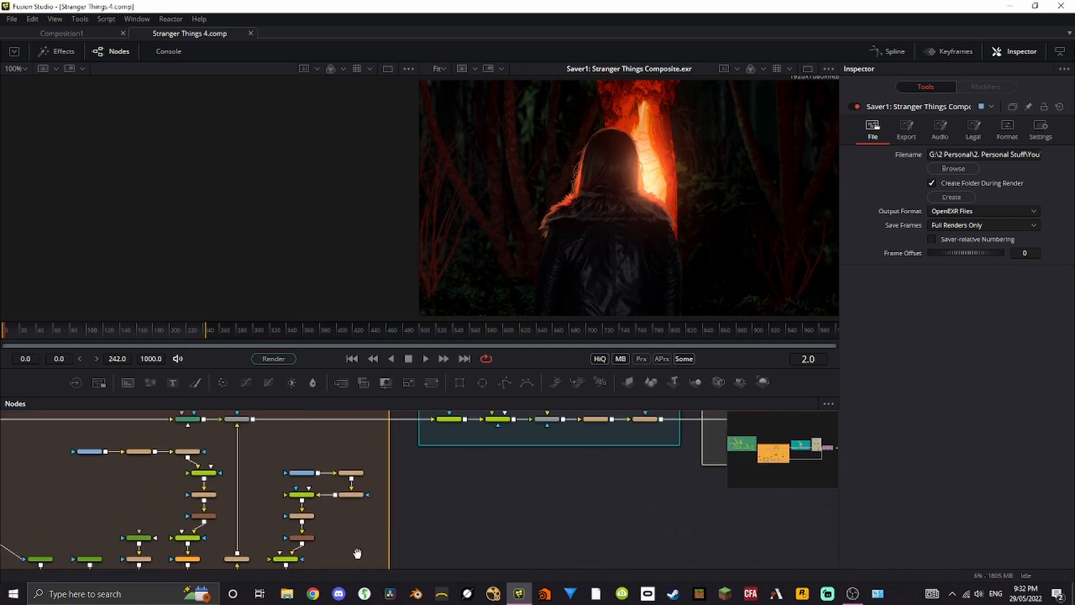
drag(603, 419, 483, 520)
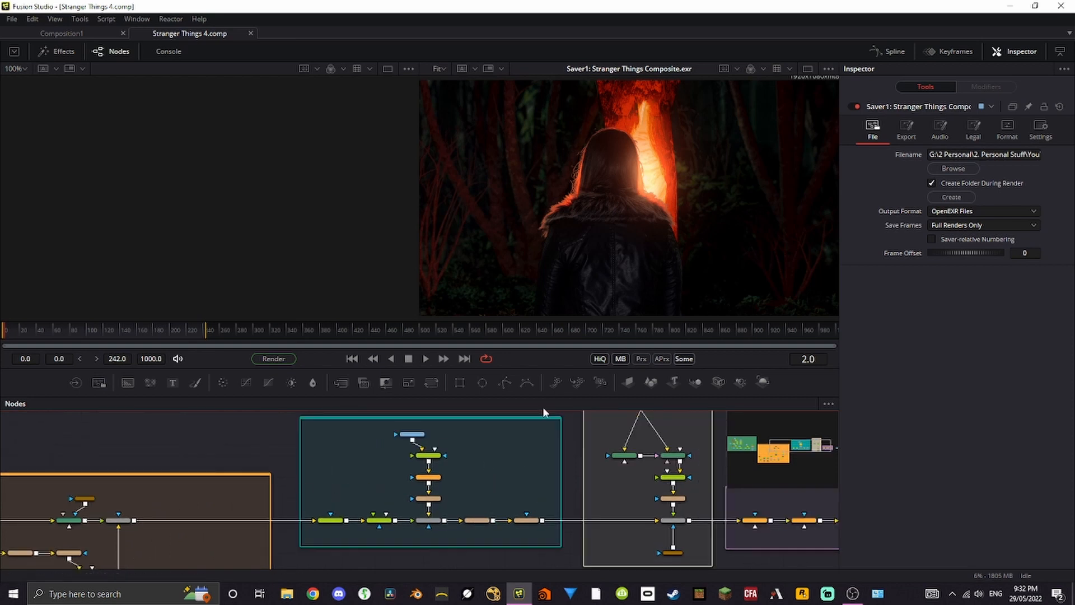
drag(561, 480, 302, 521)
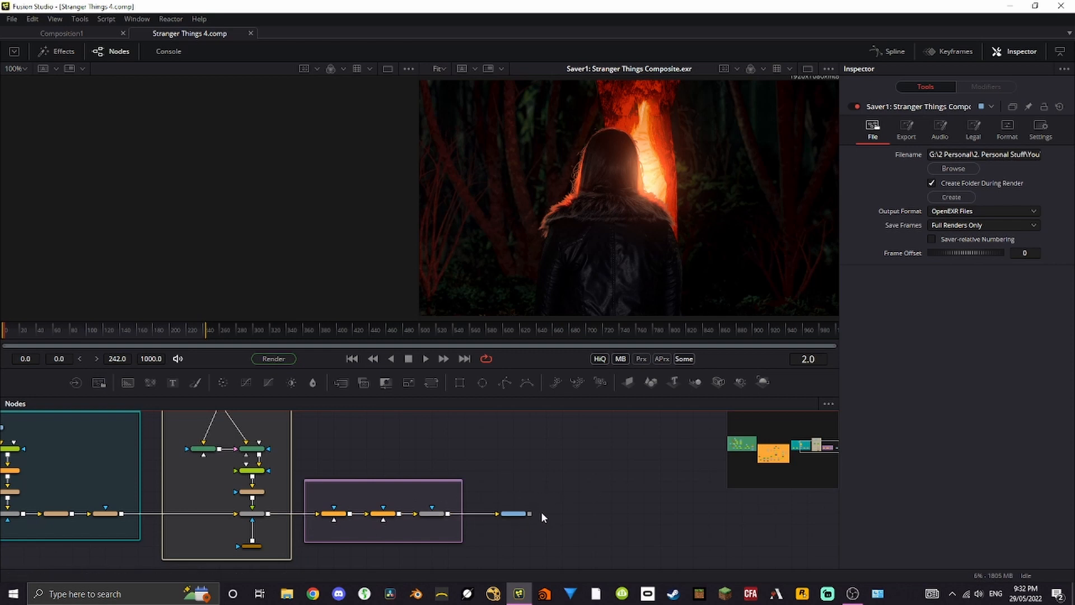
scroll(617, 513, left, 3)
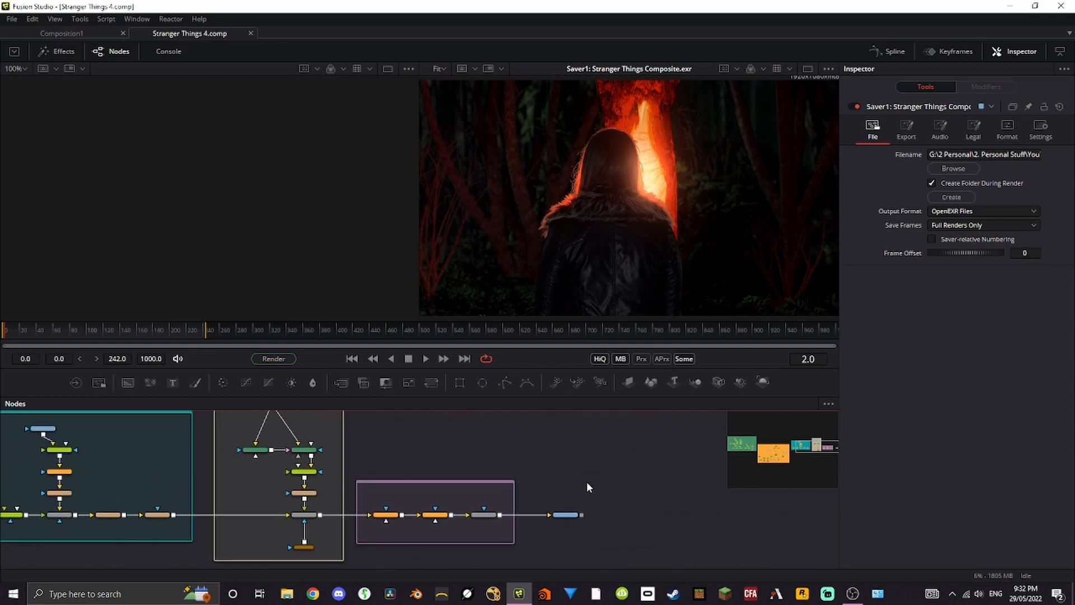
scroll(595, 489, down, 6)
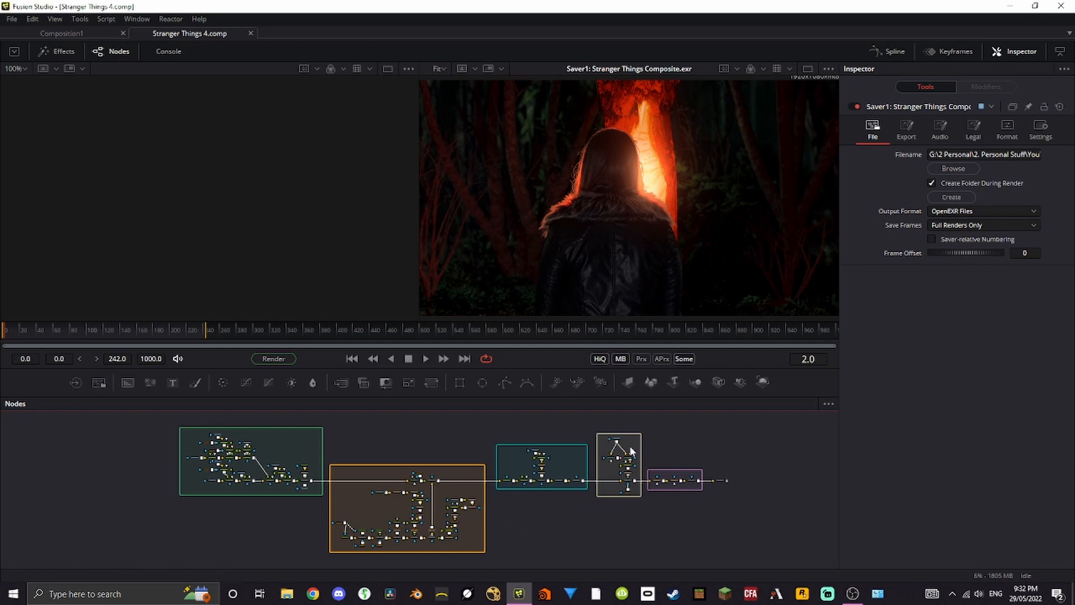
Review the node groups backwards from the Saver to the green group, ending on an overview of the whole tree
scroll(741, 505, up, 5)
scroll(741, 506, down, 5)
scroll(701, 501, up, 5)
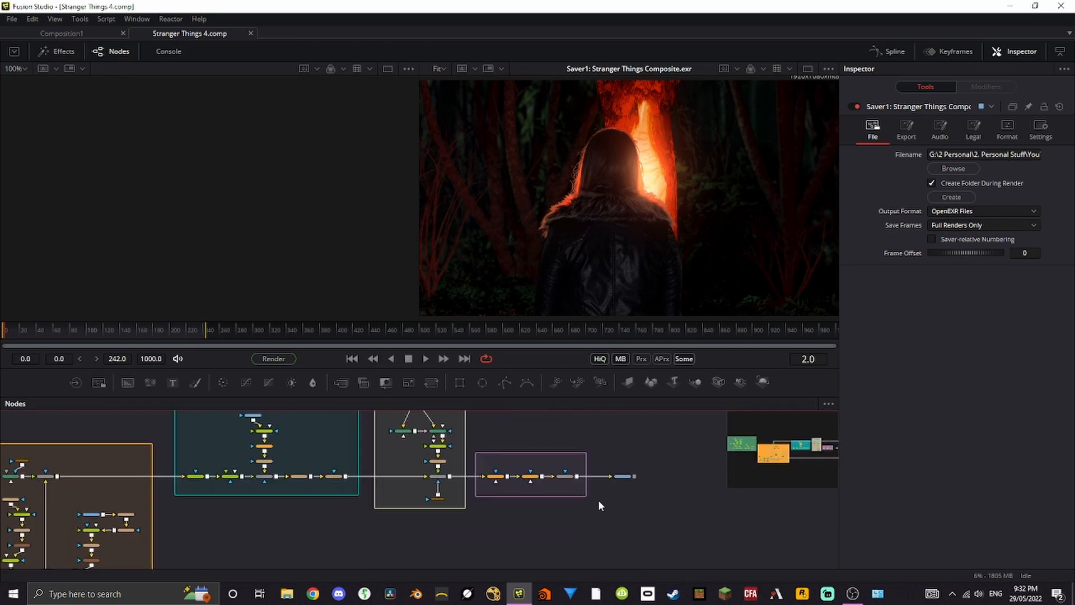
drag(582, 499, 670, 499)
drag(311, 499, 632, 518)
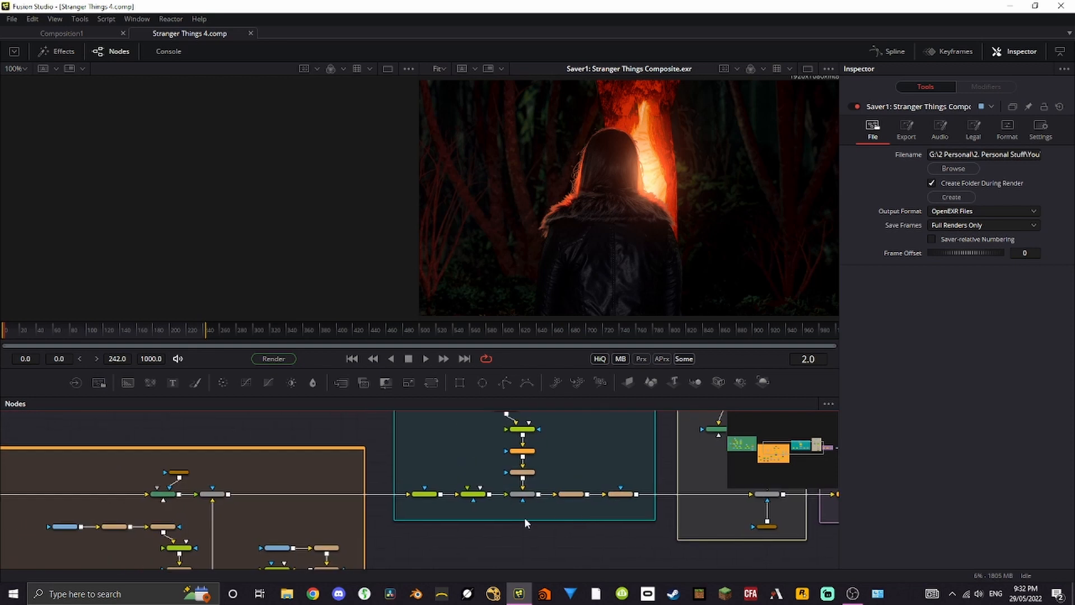
scroll(525, 517, down, 3)
drag(417, 525, 569, 515)
drag(308, 505, 511, 505)
scroll(511, 505, down, 3)
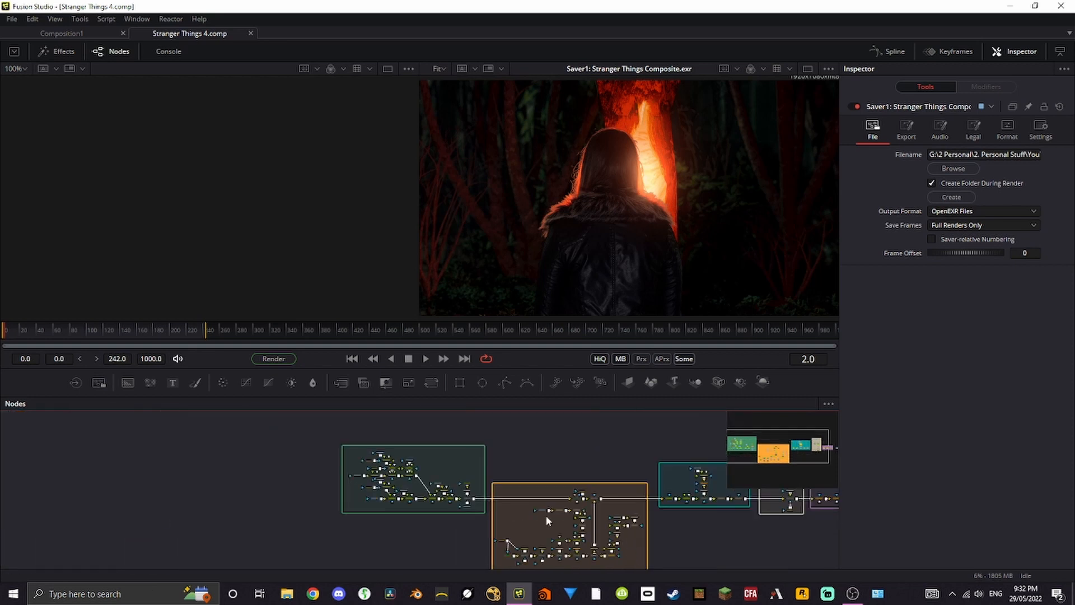
drag(475, 458, 472, 489)
drag(580, 513, 434, 458)
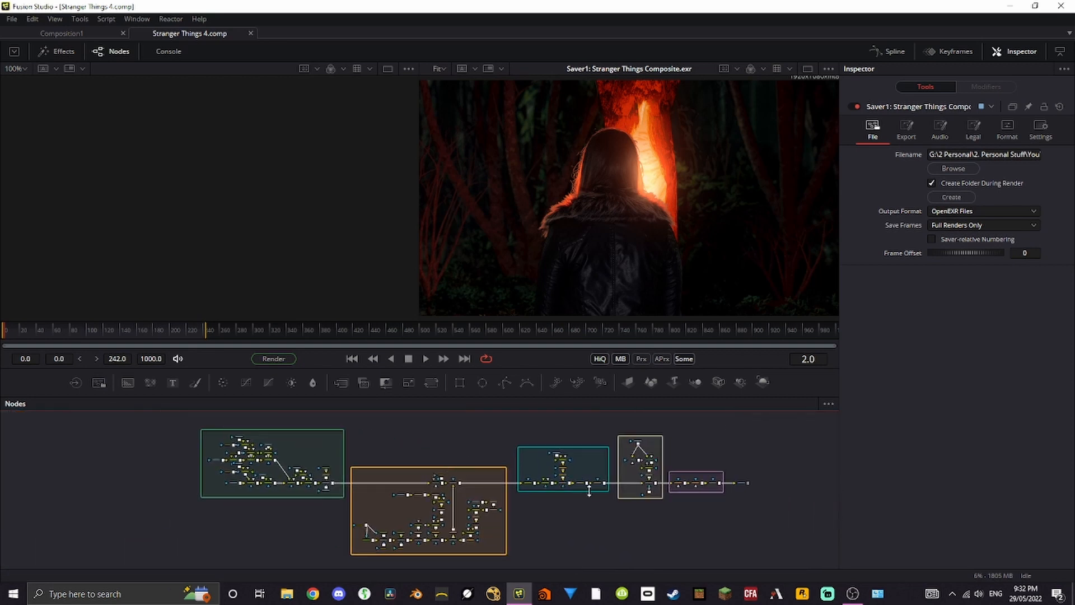